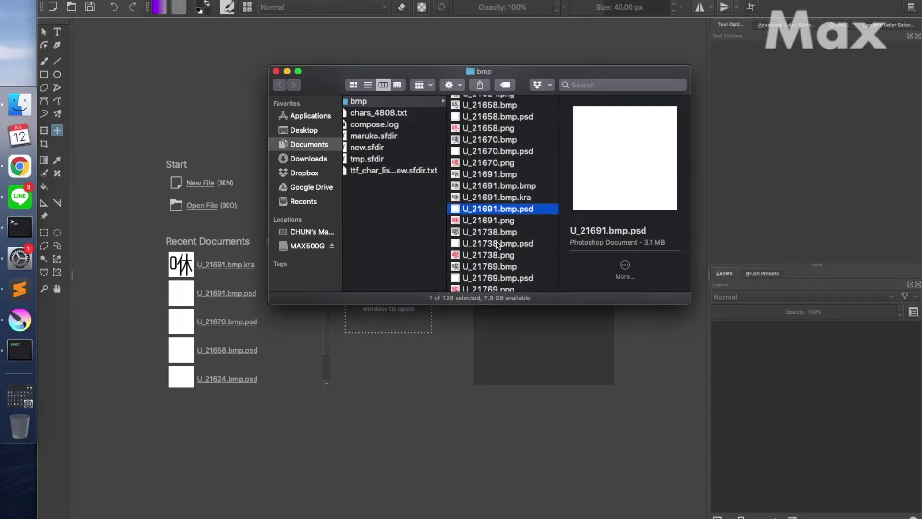
- Open U_21738.bmp.psd from the bmp folder in Krita and set layer L3's blending mode to Darken
drag(498, 244, 904, 394)
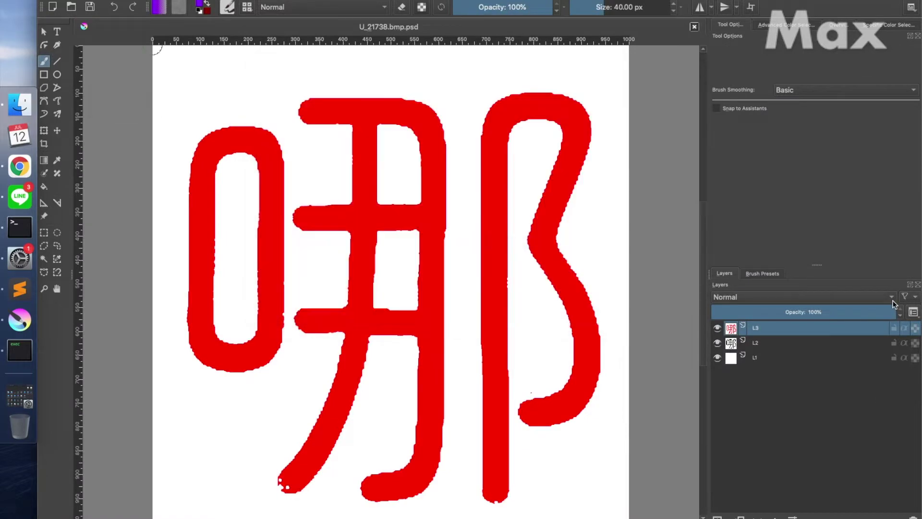
click(892, 298)
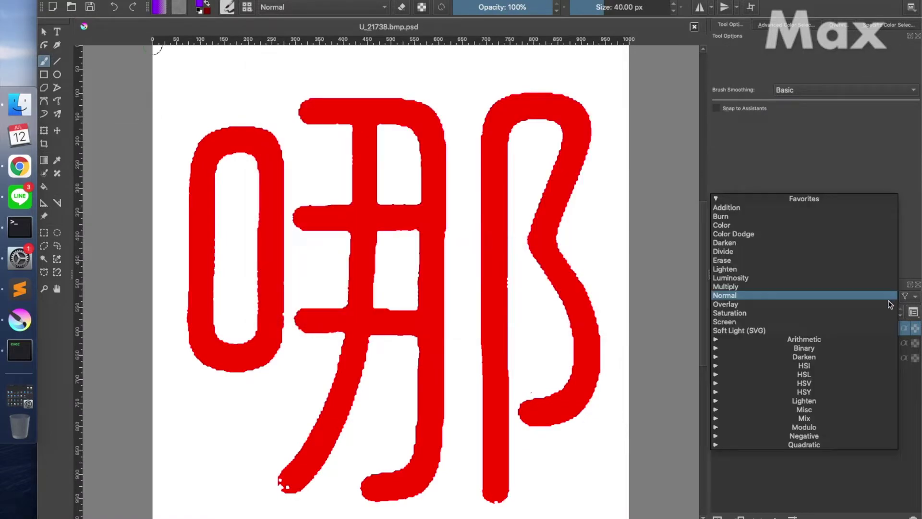
click(822, 242)
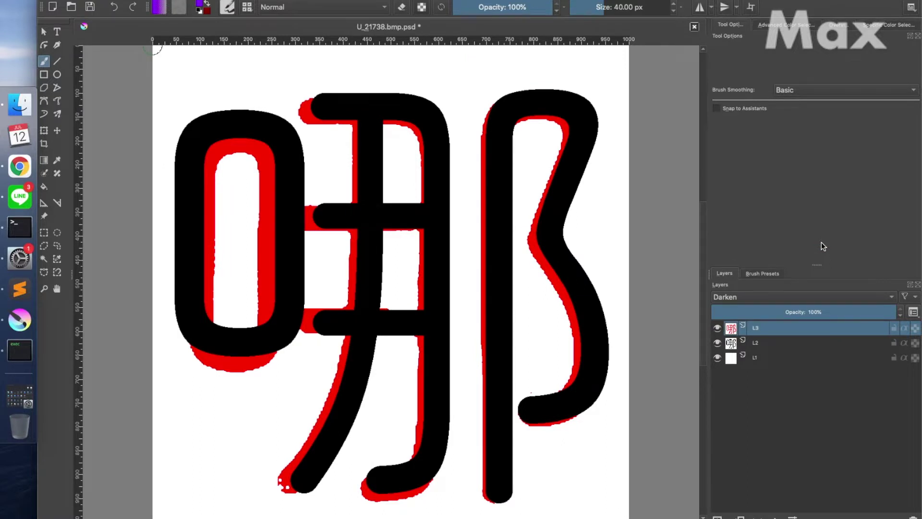
- Compare the glyph overlay by toggling layer L2's visibility and selecting the red 口 shape on layer L3 with the contiguous selection tool
click(717, 343)
click(717, 343)
key(w)
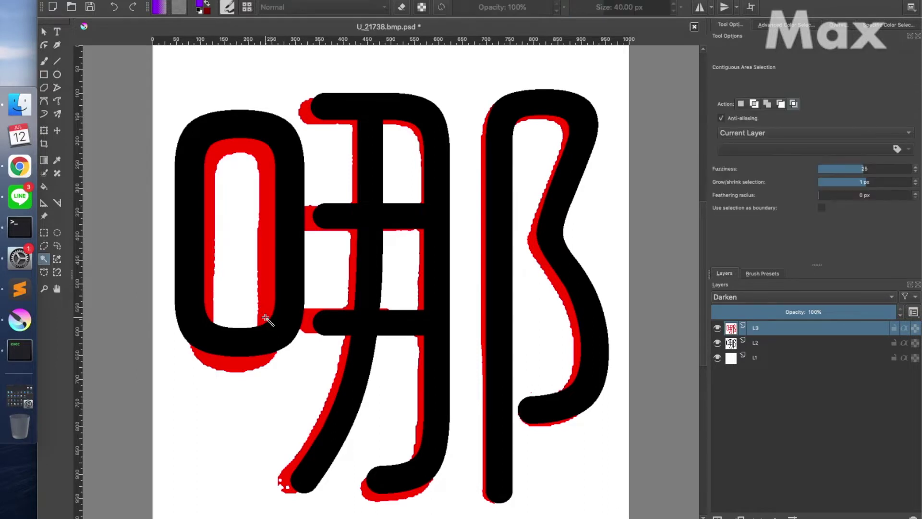
click(278, 326)
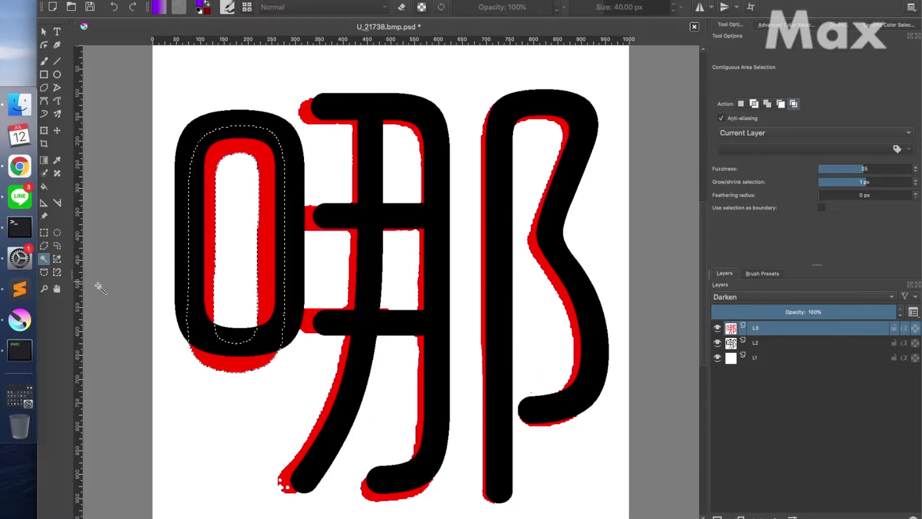
- In FontForge, copy the 口 component from the 唉 glyph (uni5509) and paste it into the preceding 哪 glyph (uni54EA)
click(22, 344)
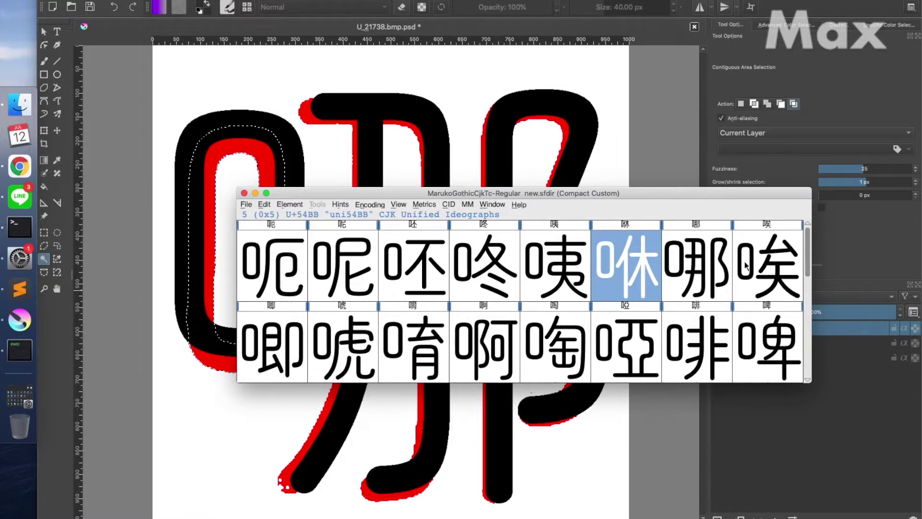
click(781, 285)
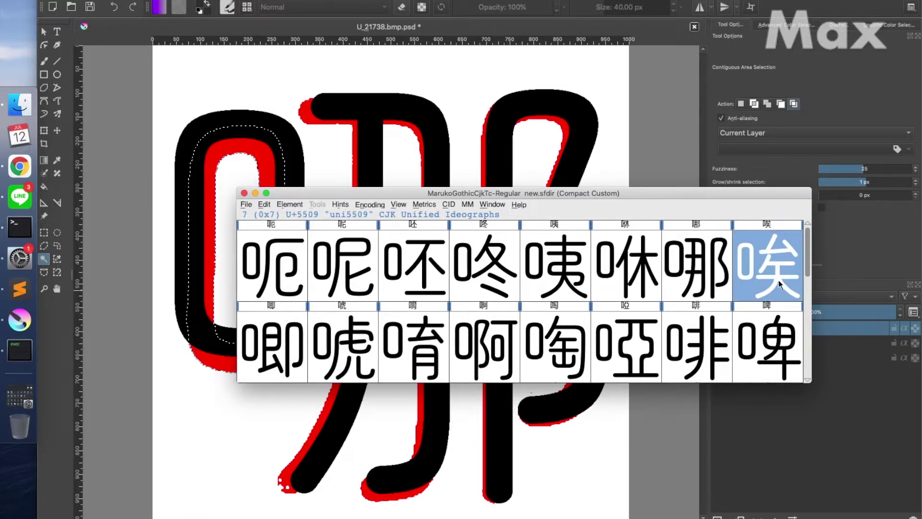
double_click(780, 285)
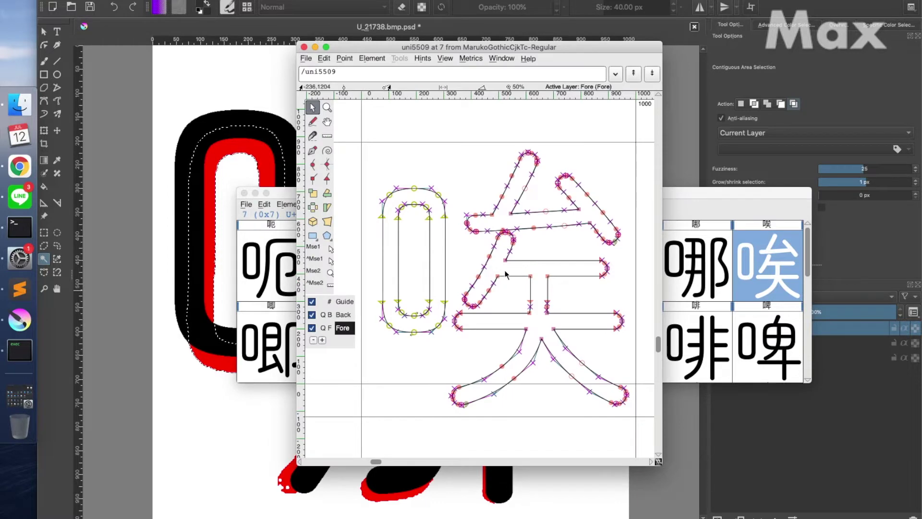
key(ctrl+bracketleft)
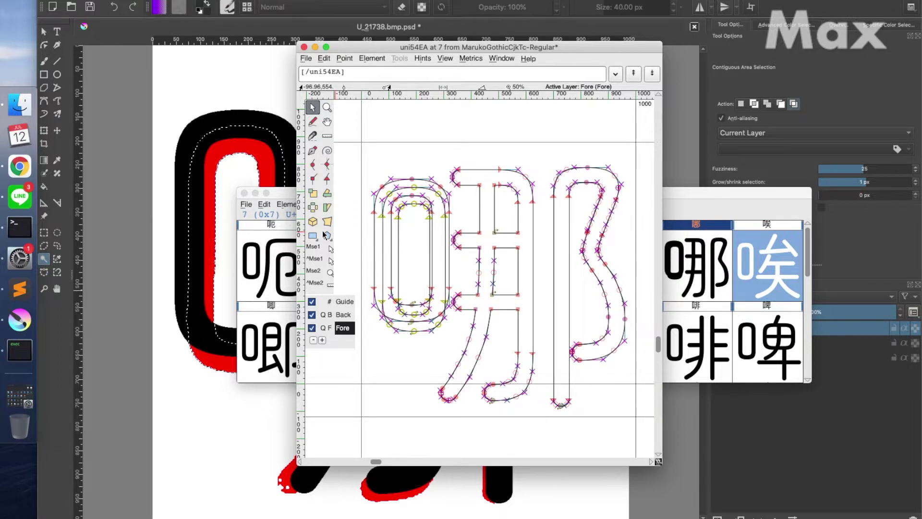
- Nudge the pasted 口 component in the 哪 glyph up by about 6 units
key(Up)
key(Up)
key(Up)
key(Up)
key(Up)
key(Up)
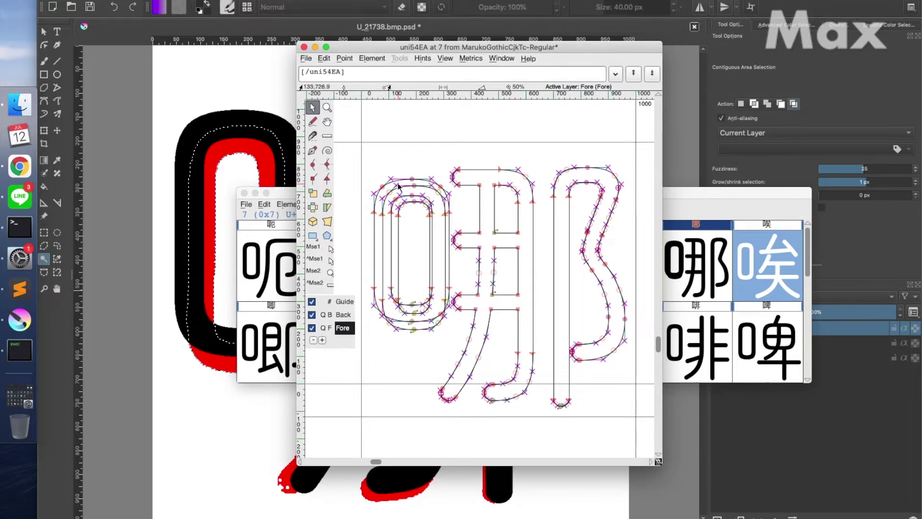
- Delete the old, larger 口 component's outer and inner contours from the 哪 glyph and save the font
double_click(375, 256)
key(Delete)
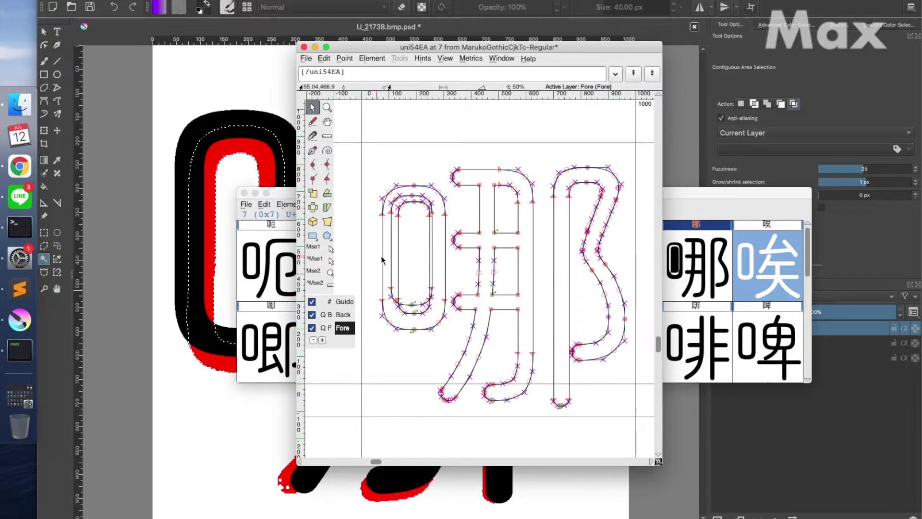
double_click(391, 263)
key(Delete)
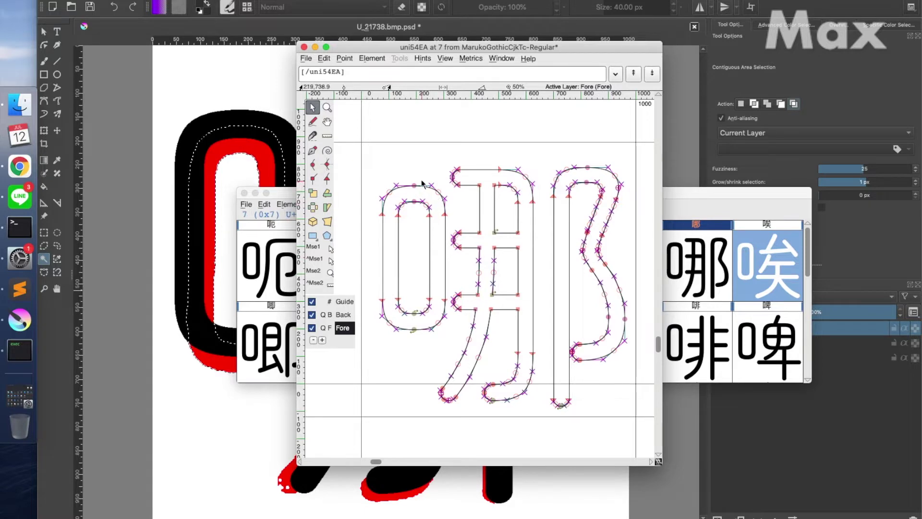
key(super+s)
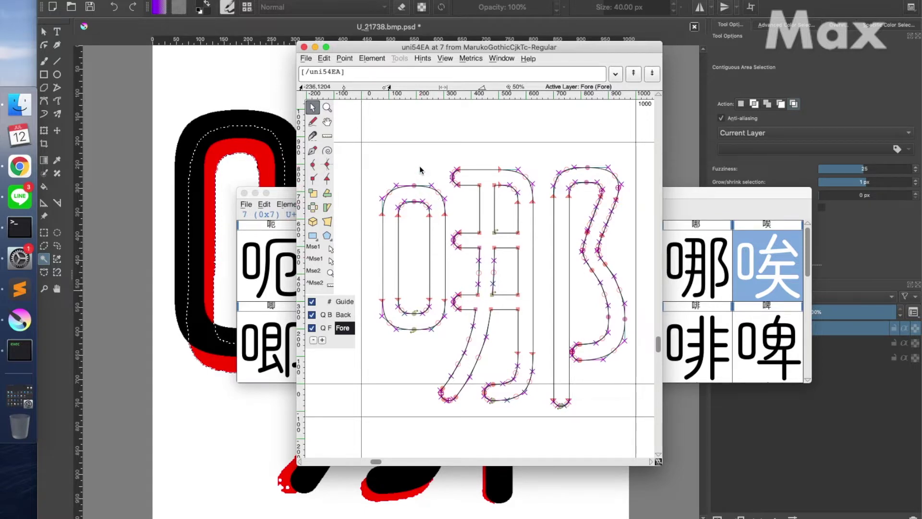
- Switch back to Krita and close U_21738.bmp.psd without saving it
click(454, 29)
click(694, 27)
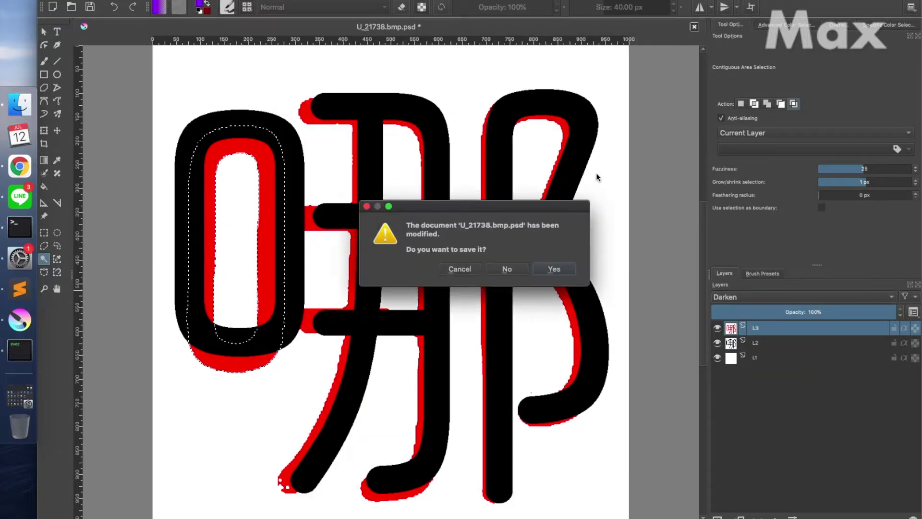
click(507, 268)
- Open U_21769.bmp.psd from the Finder bmp folder in Krita and set layer L3's blending mode to Darken
key(super+Tab)
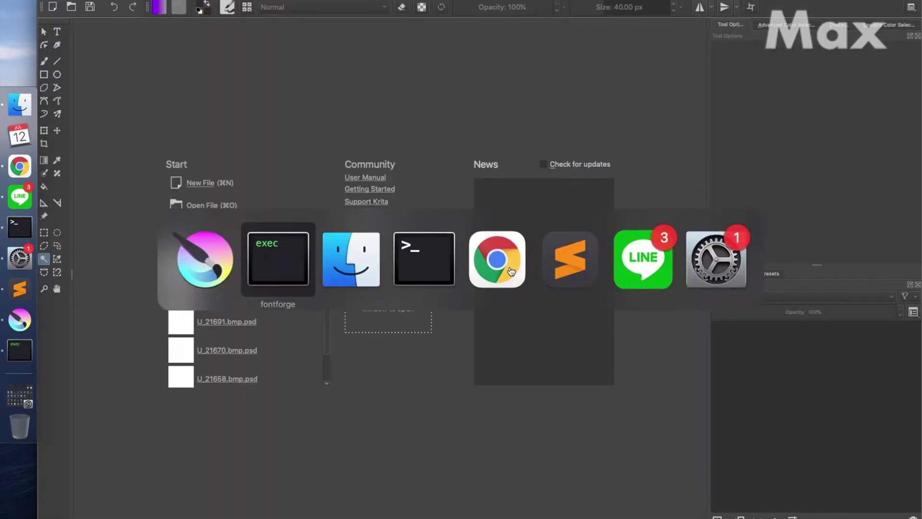
key(super+Tab)
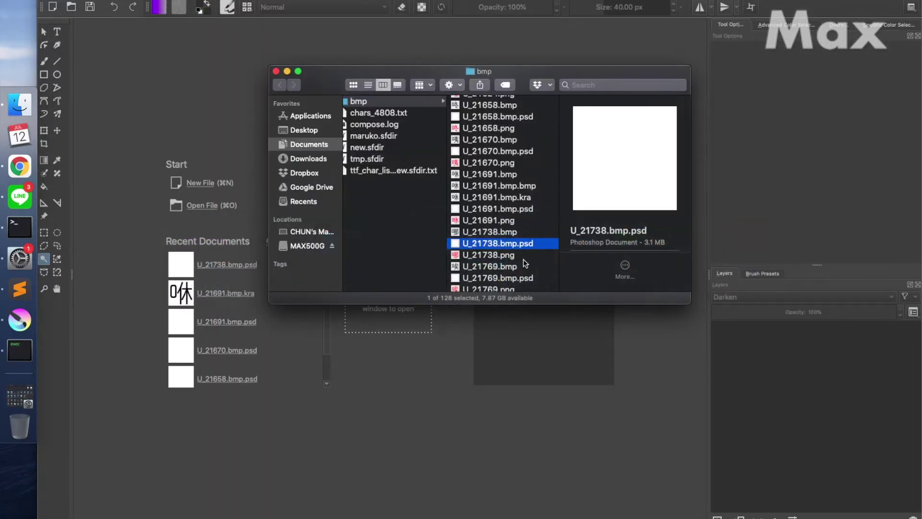
scroll(524, 263, down, 3)
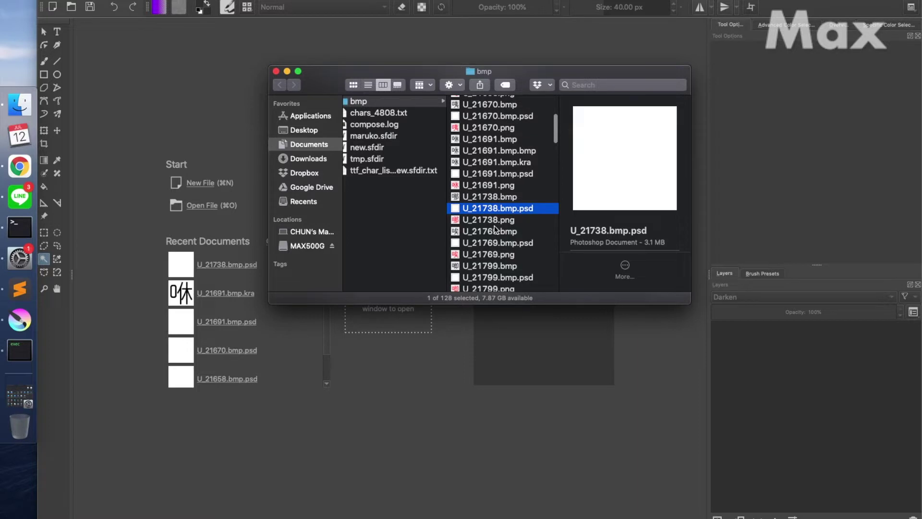
drag(498, 243, 741, 433)
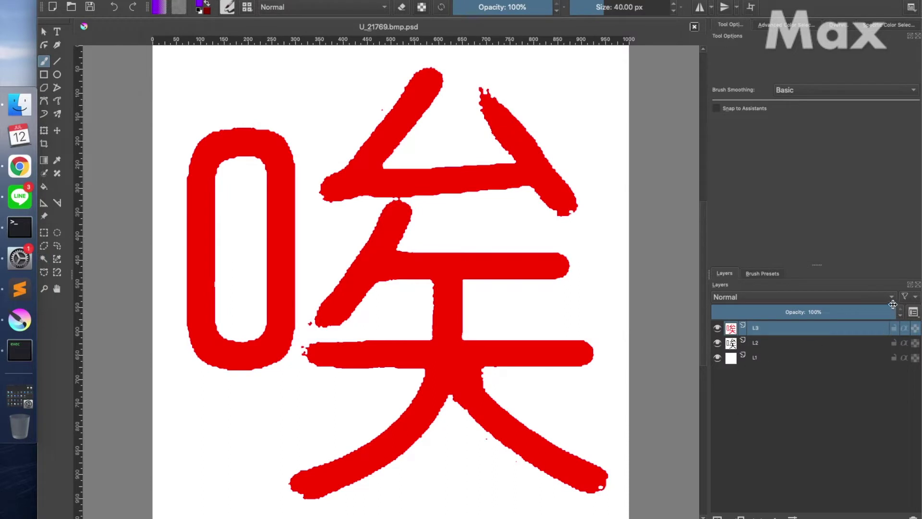
click(891, 298)
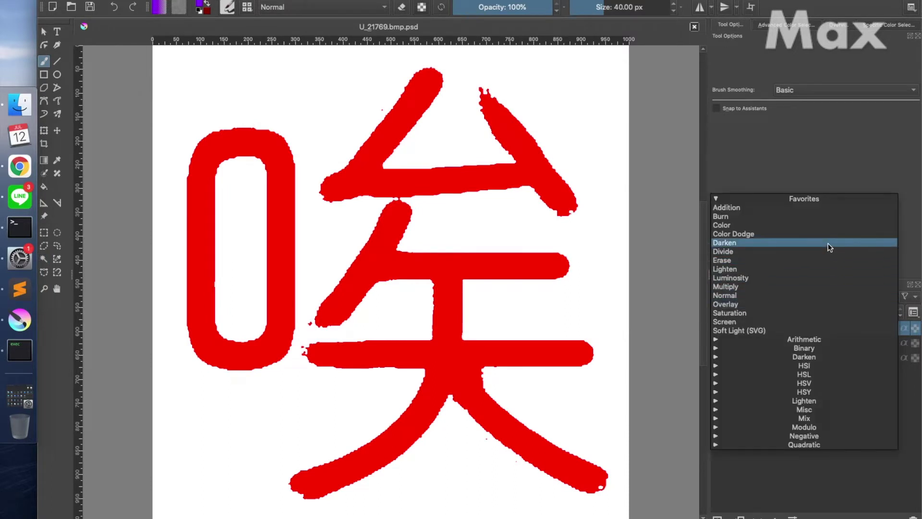
click(828, 243)
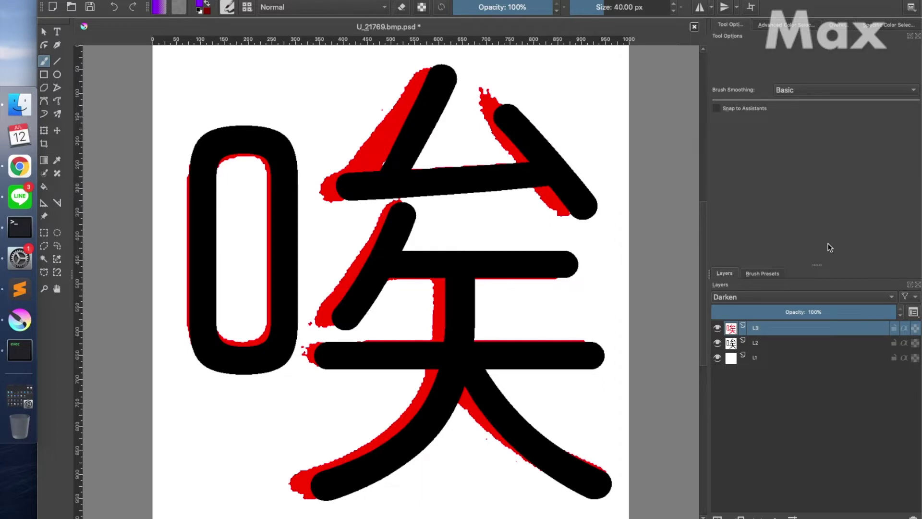
- Switch to FontForge, close the 哪 glyph window and open the 唉 glyph (uni5509) for editing
key(super+Tab)
key(super+Tab)
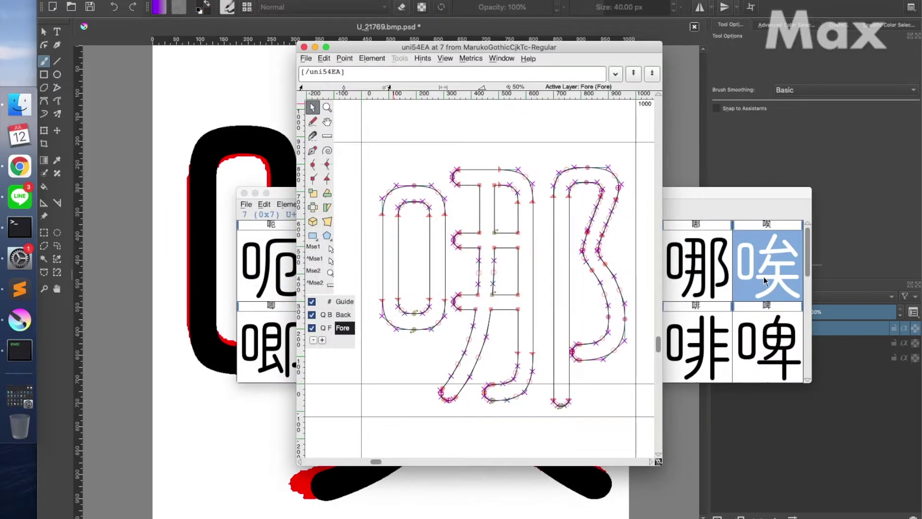
key(super+Tab)
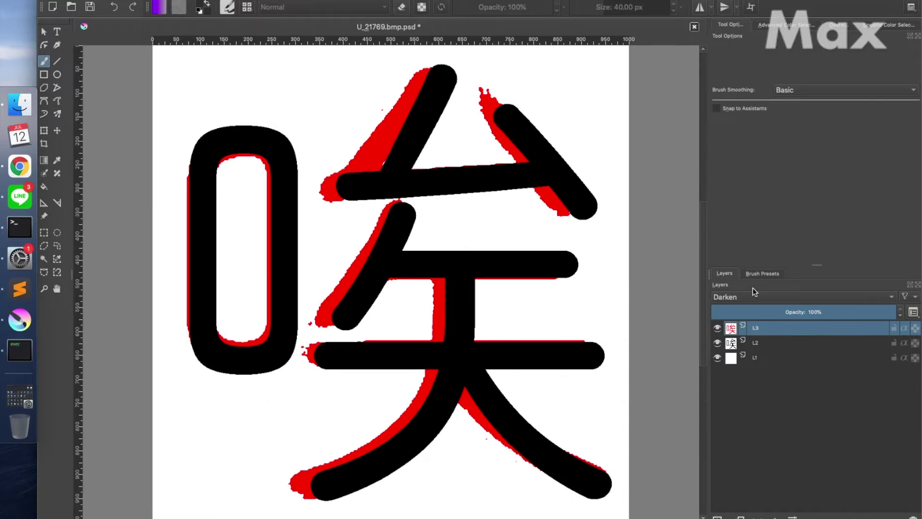
key(super+Tab)
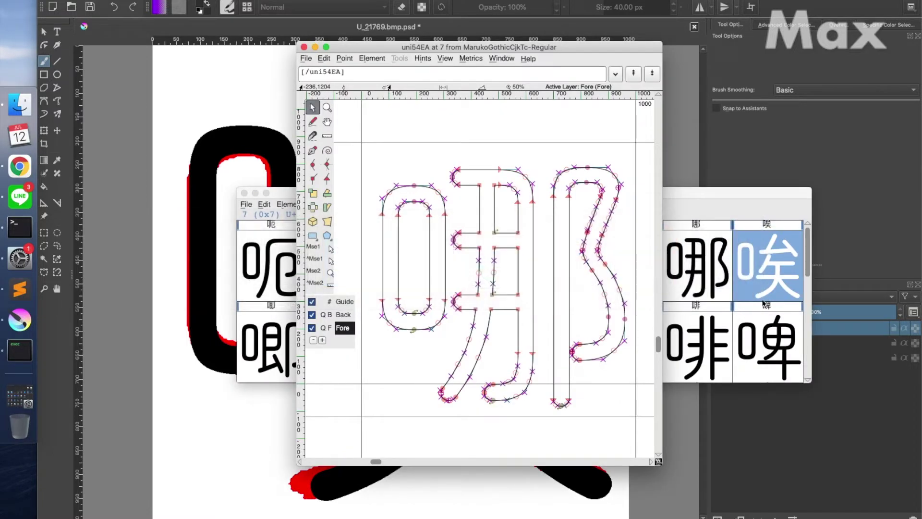
click(749, 287)
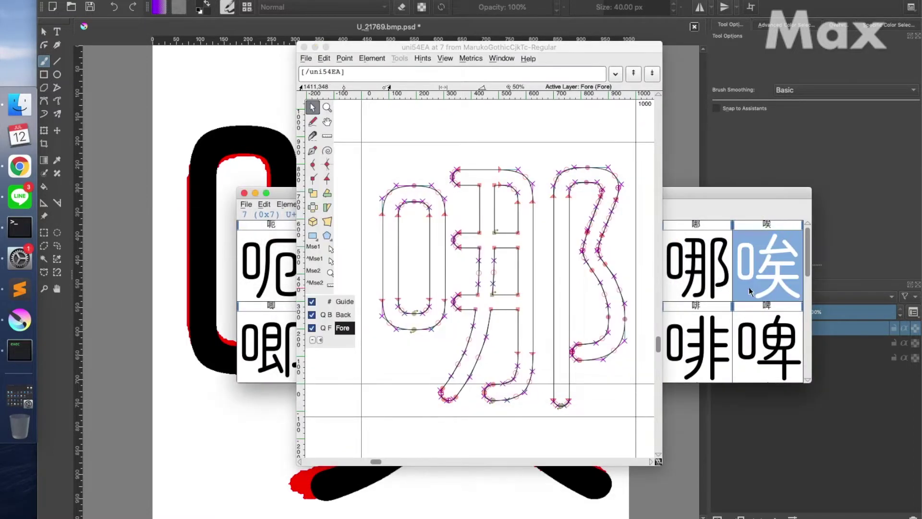
key(super+w)
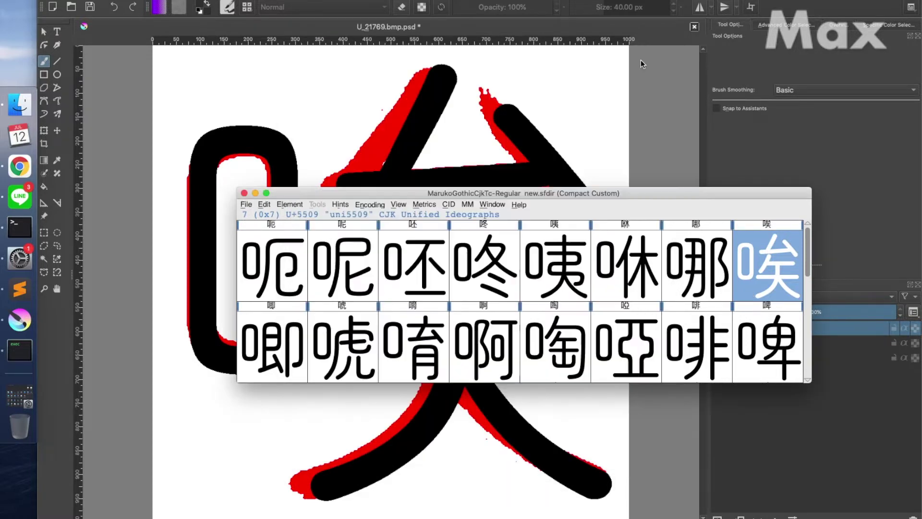
double_click(761, 288)
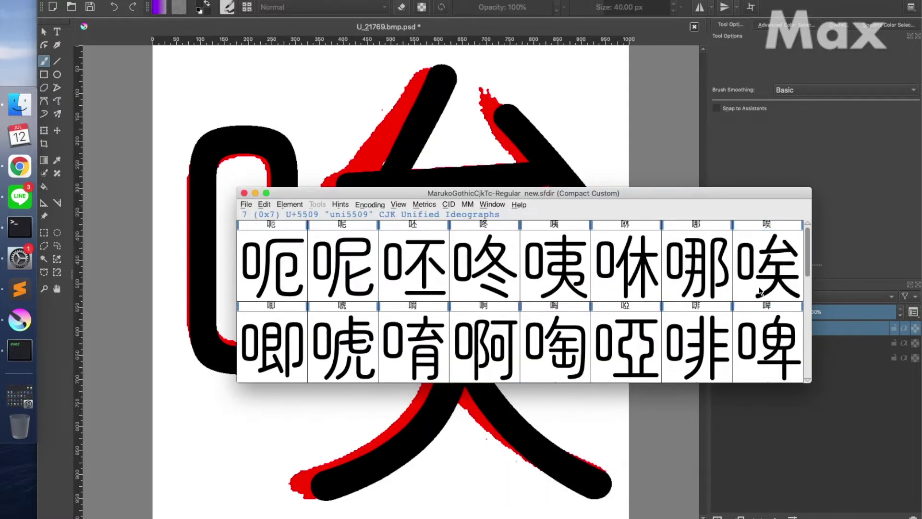
- Shift the 矣 component of the 唉 glyph 9 units to the left and close the glyph window
double_click(507, 245)
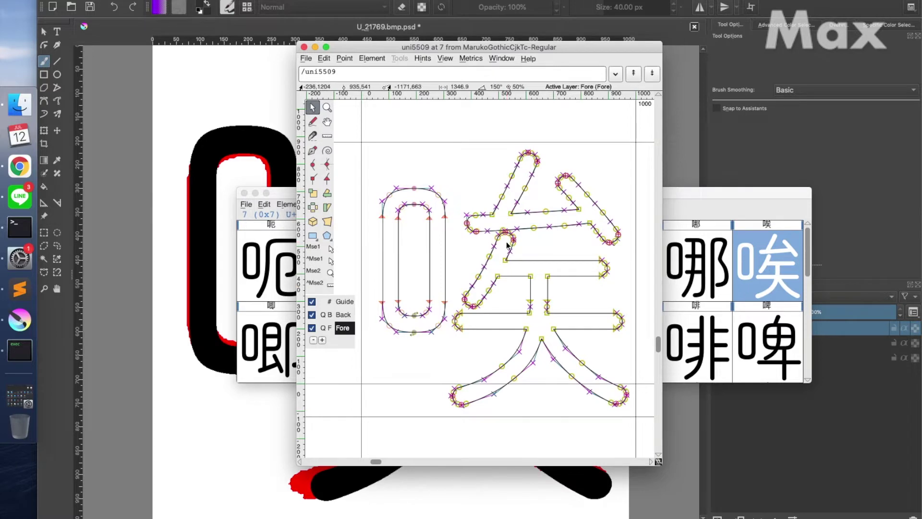
key(Left)
key(Left)
key(Left)
key(Left)
key(Left)
key(Left)
key(Left)
key(Left)
key(Left)
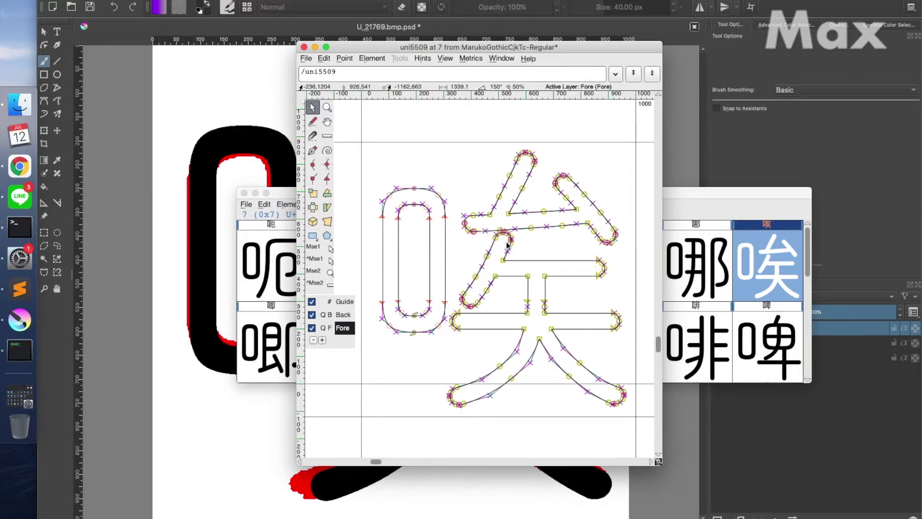
key(super+w)
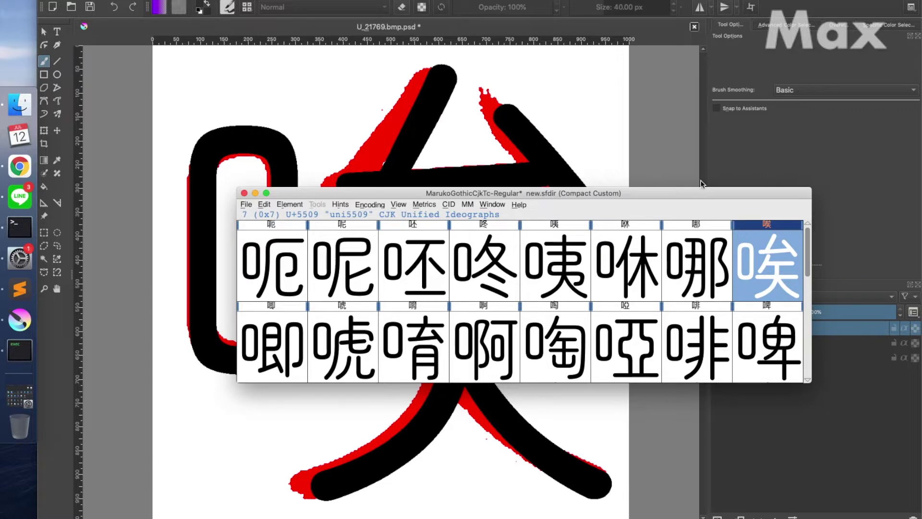
- Return to Krita and close U_21769.bmp.psd without saving it
click(757, 427)
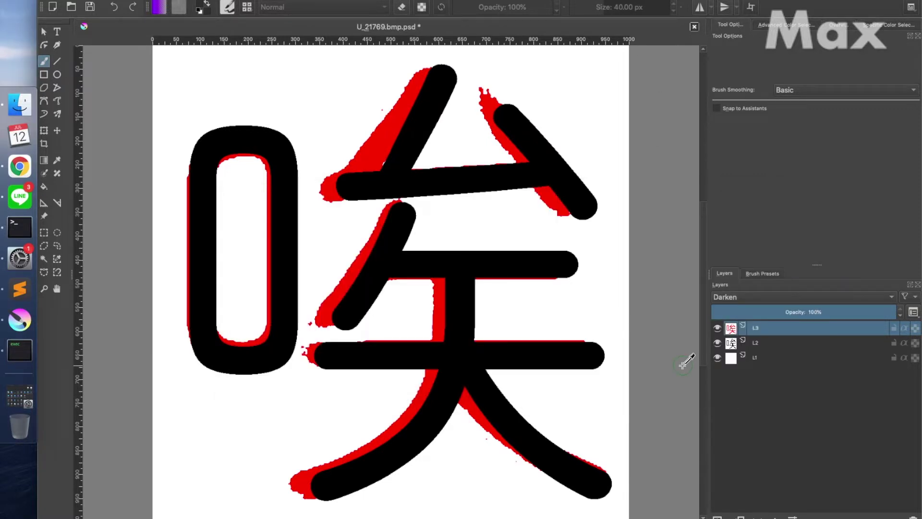
click(693, 28)
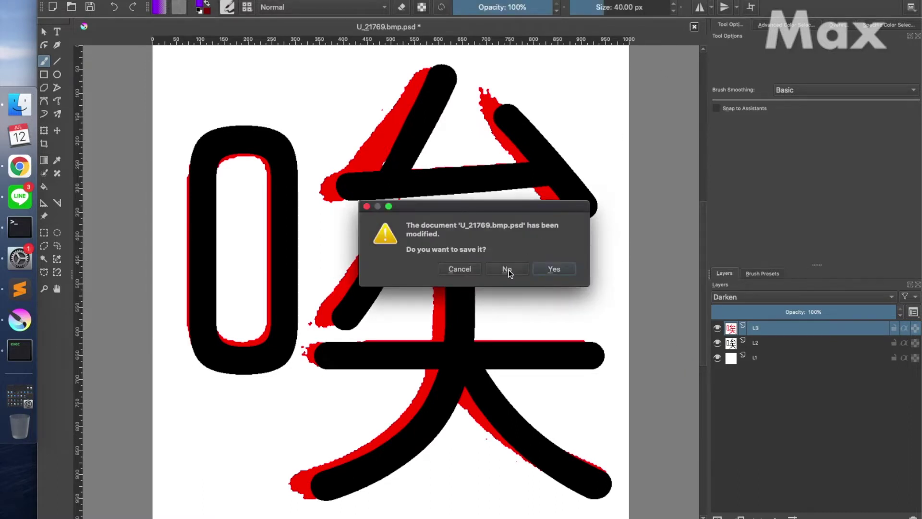
click(507, 270)
- Open U_21799.bmp.psd from the Finder bmp folder in Krita and set layer L3's blending mode to Darken
key(super+Tab)
key(super+Tab)
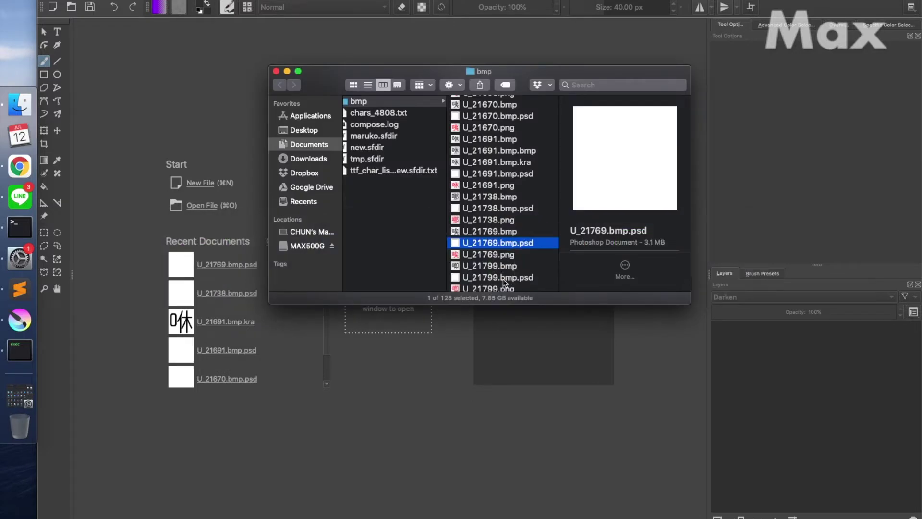
click(503, 278)
drag(503, 279, 755, 436)
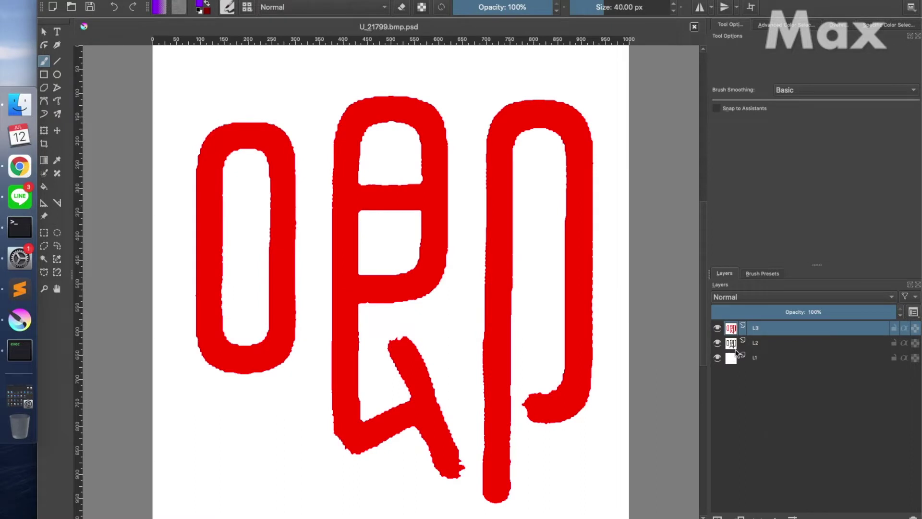
click(892, 299)
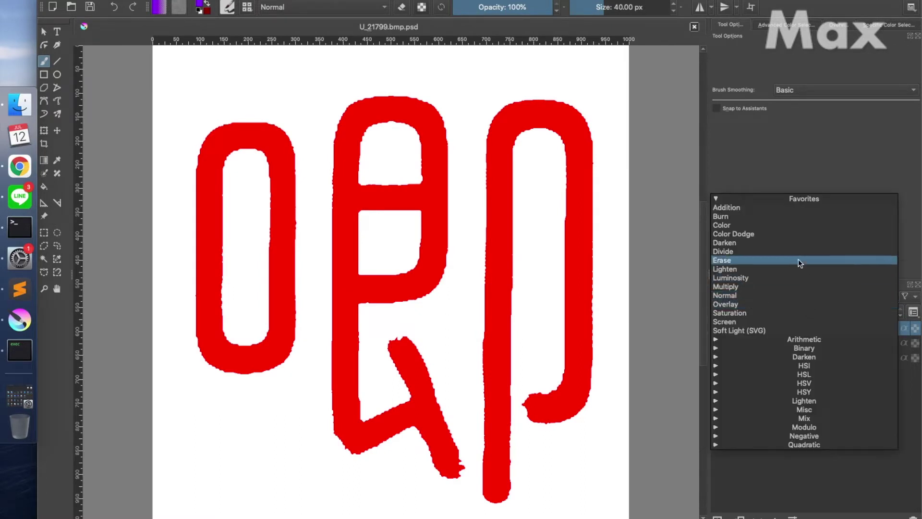
click(786, 243)
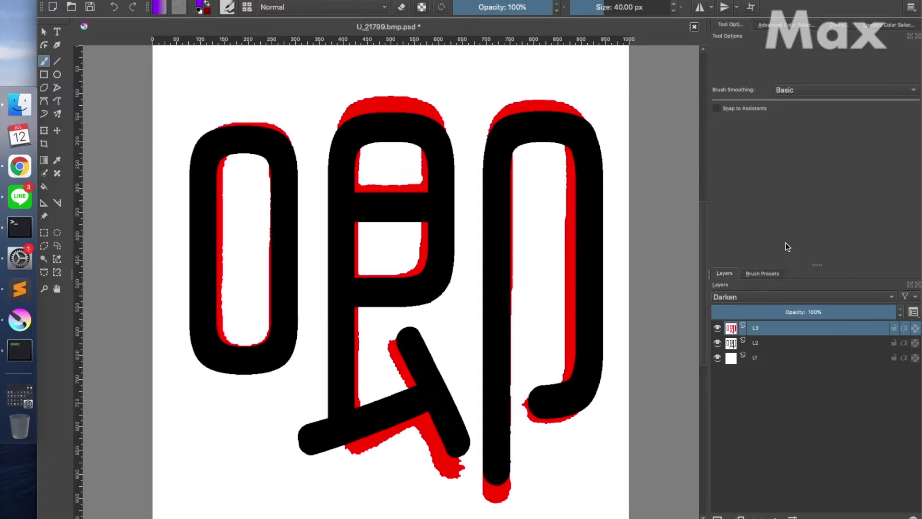
- Switch to FontForge and open the 唧 glyph (uni5527) for editing
key(super+Tab)
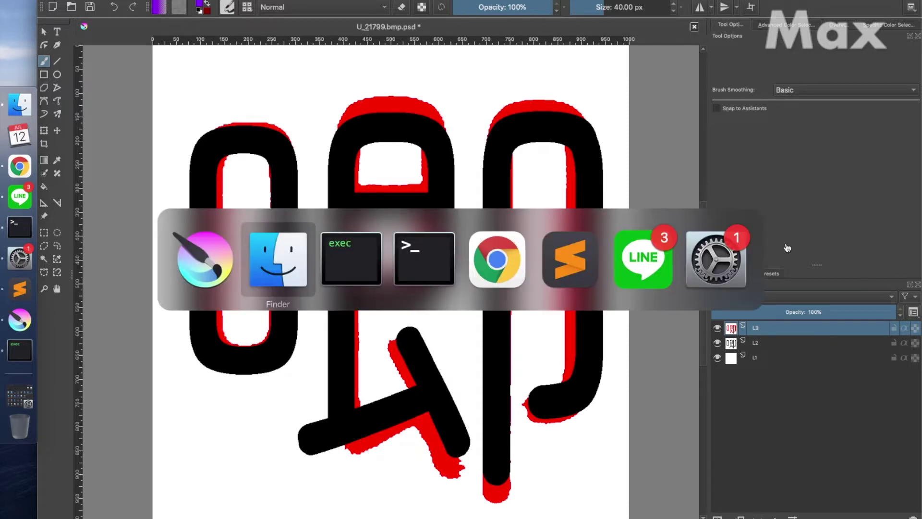
click(779, 261)
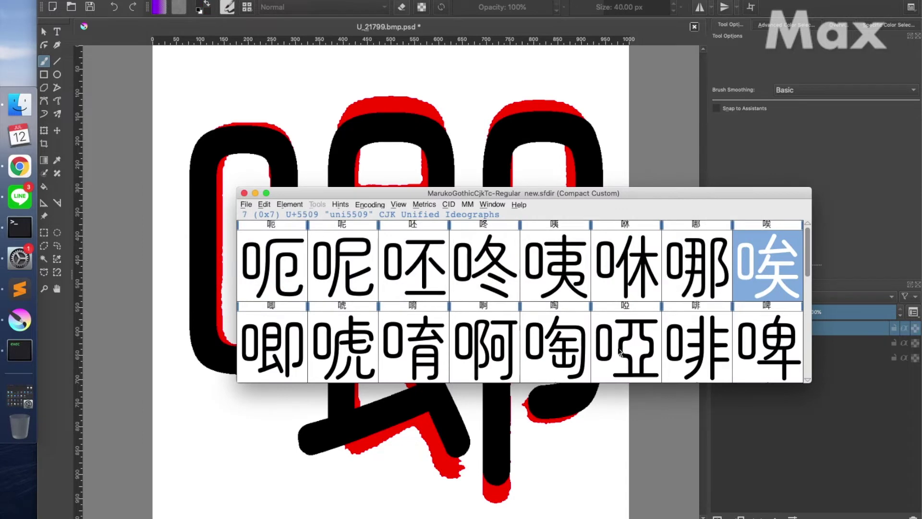
click(263, 347)
double_click(264, 347)
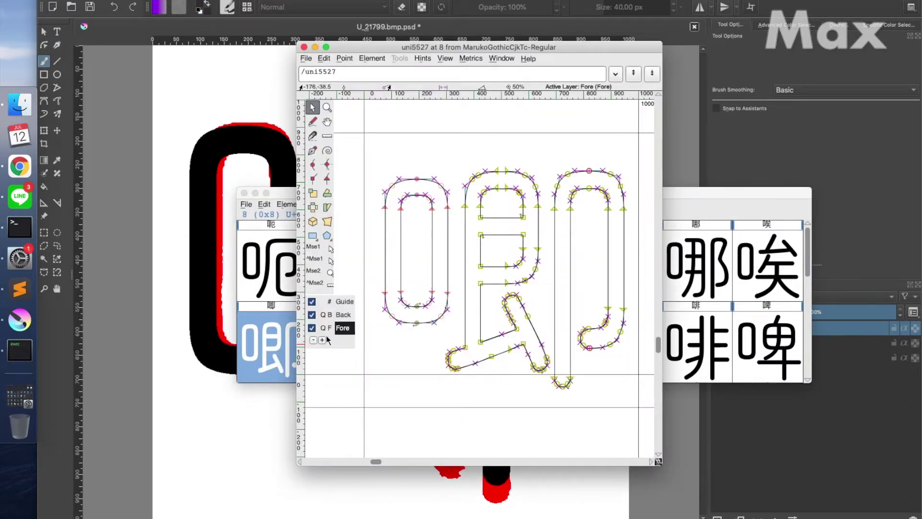
- Narrow the 口 of the 唧 glyph by nudging its left-side points two steps to the right, and close the glyph window
drag(382, 159, 413, 364)
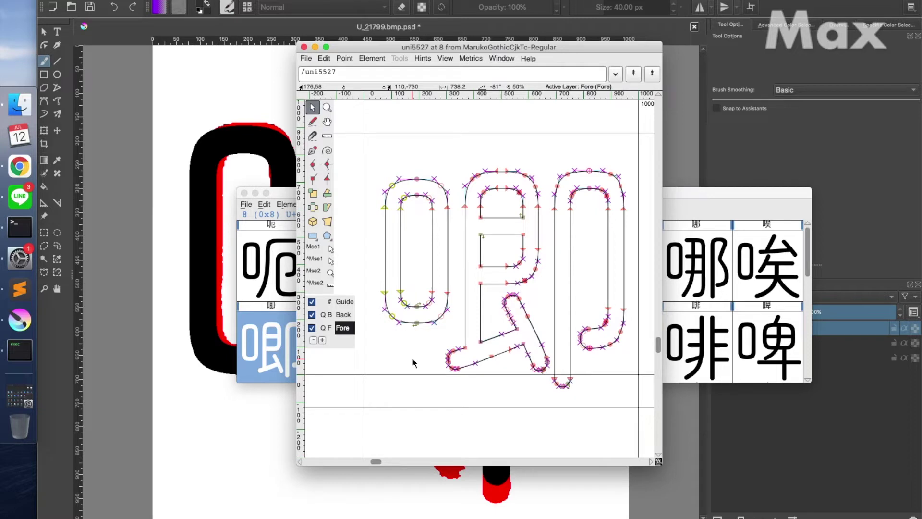
key(Right)
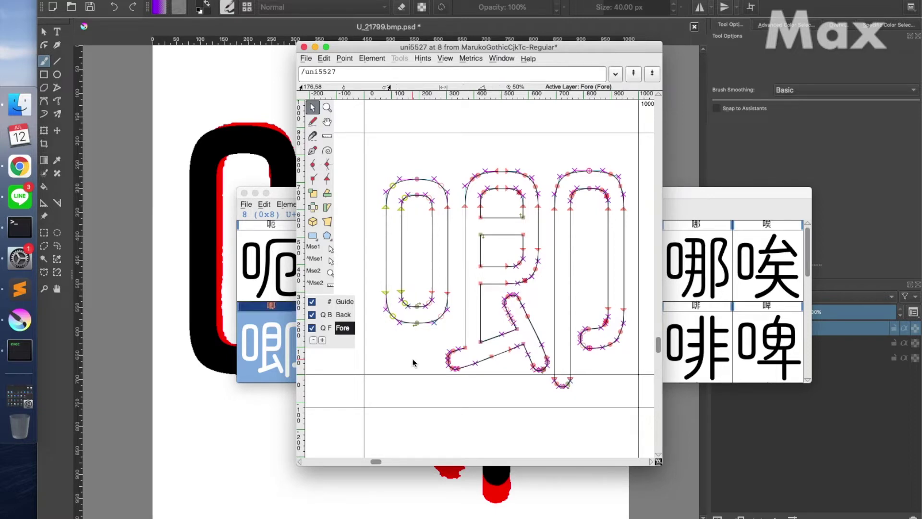
key(Right)
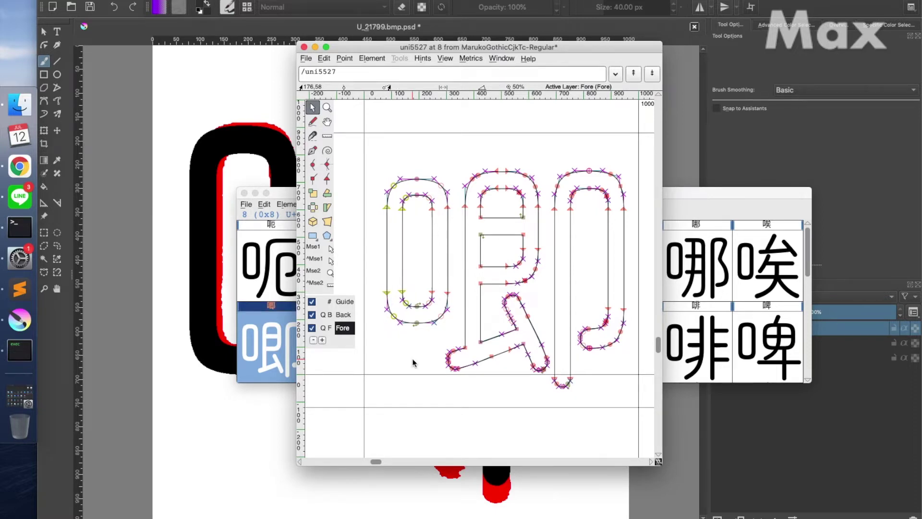
key(super+w)
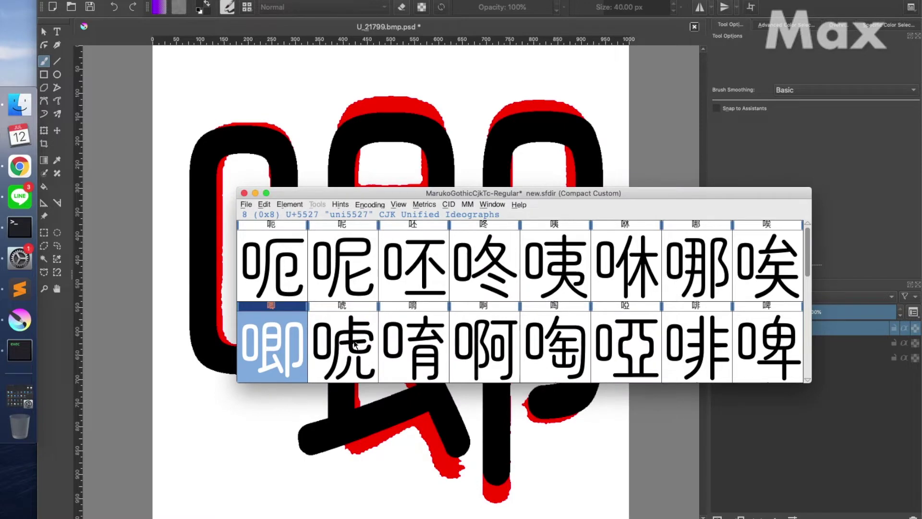
- Return to Krita and close U_21799.bmp.psd without saving it
click(260, 424)
key(super+z)
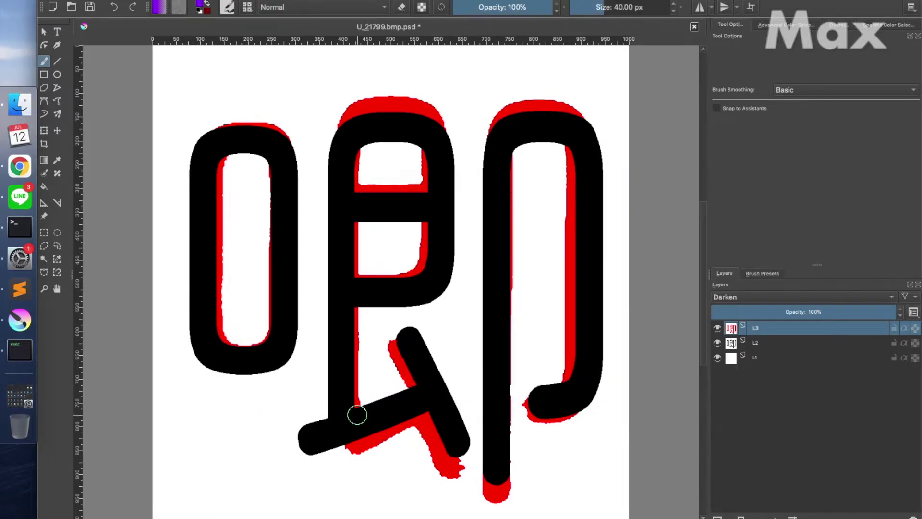
key(super+w)
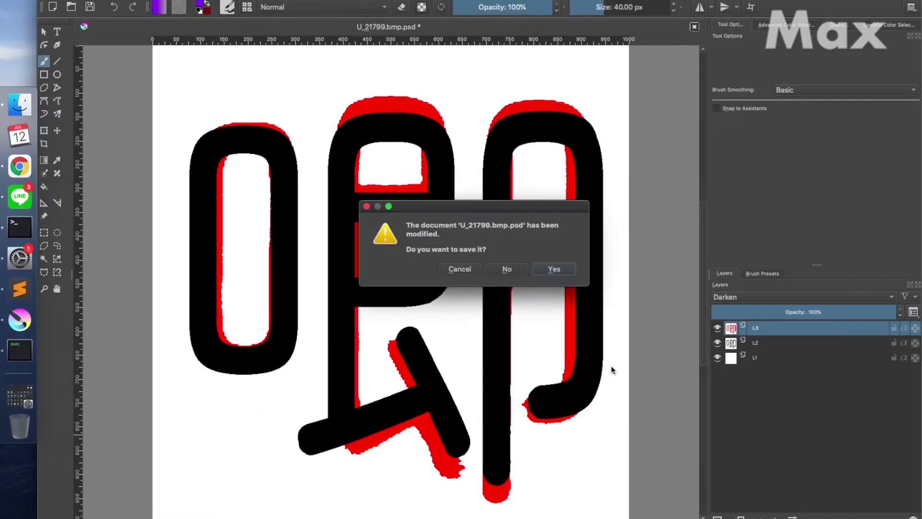
click(508, 270)
- Open U_21804.bmp.psd from the Finder bmp folder in Krita and set layer L3's blending mode to Darken
key(super+Tab)
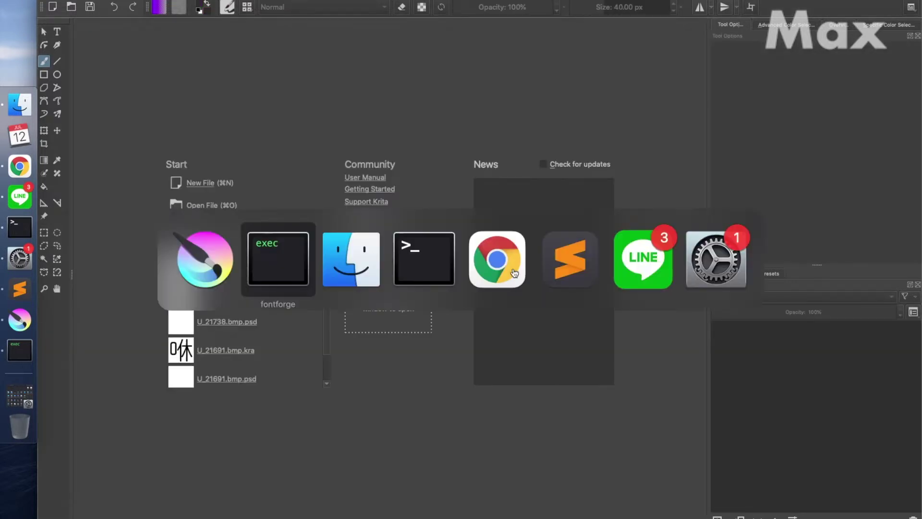
key(super+Tab)
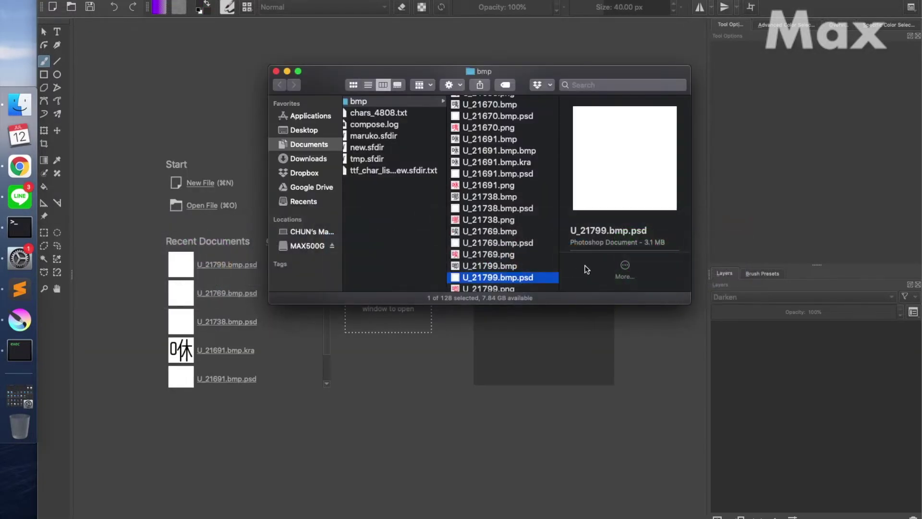
scroll(509, 260, down, 2)
scroll(509, 260, down, 1)
drag(525, 247, 735, 449)
click(778, 450)
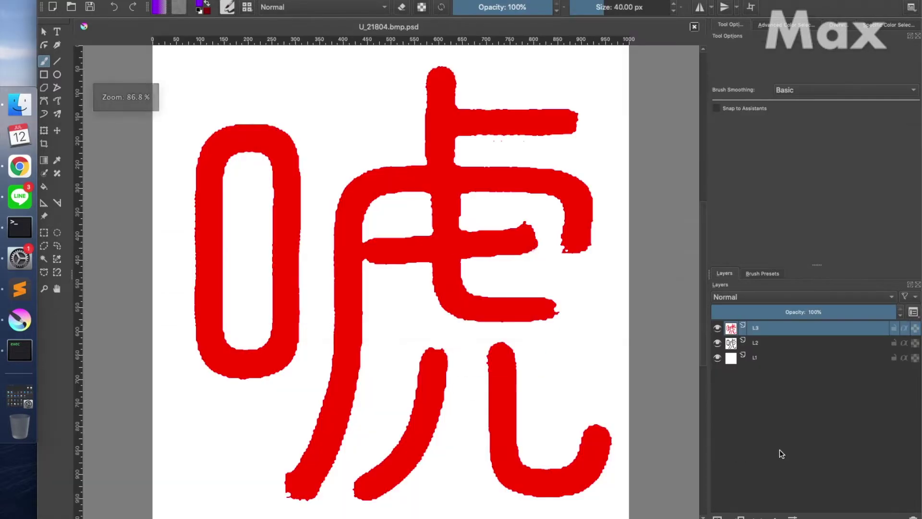
click(890, 297)
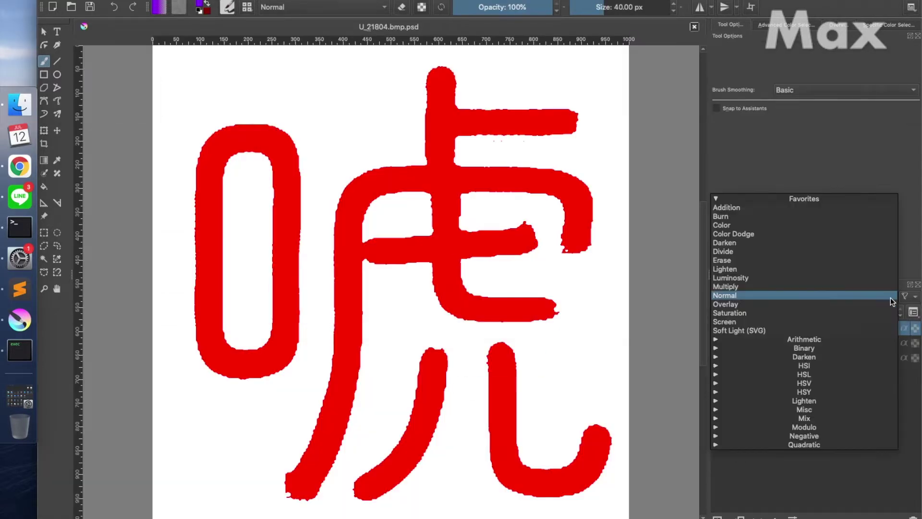
click(810, 247)
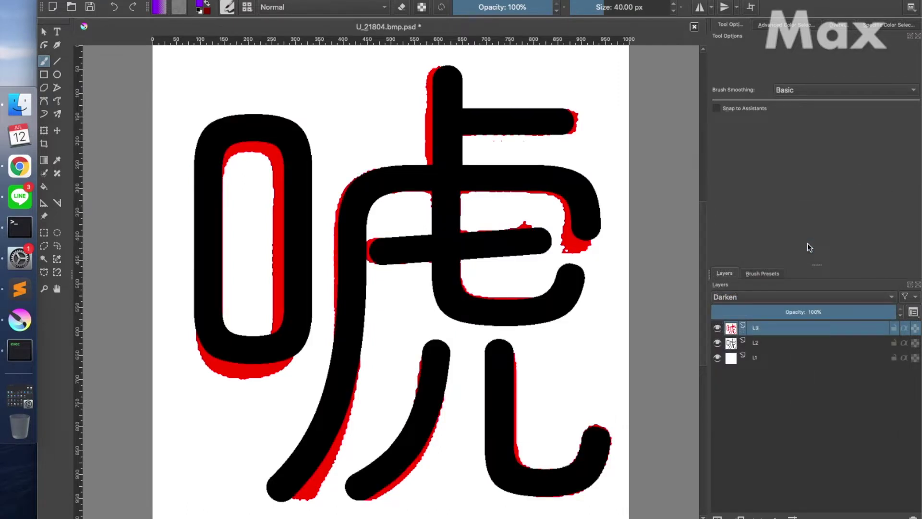
- In FontForge, open the 唬 glyph (uni552C), shift its 口 component five nudges down and close the glyph window
key(super+Tab)
key(super+Tab)
key(super+Tab)
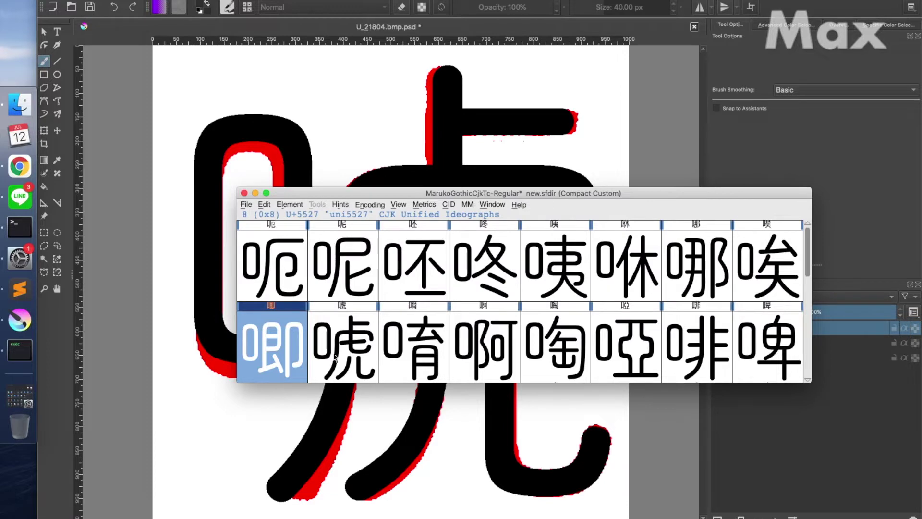
double_click(354, 356)
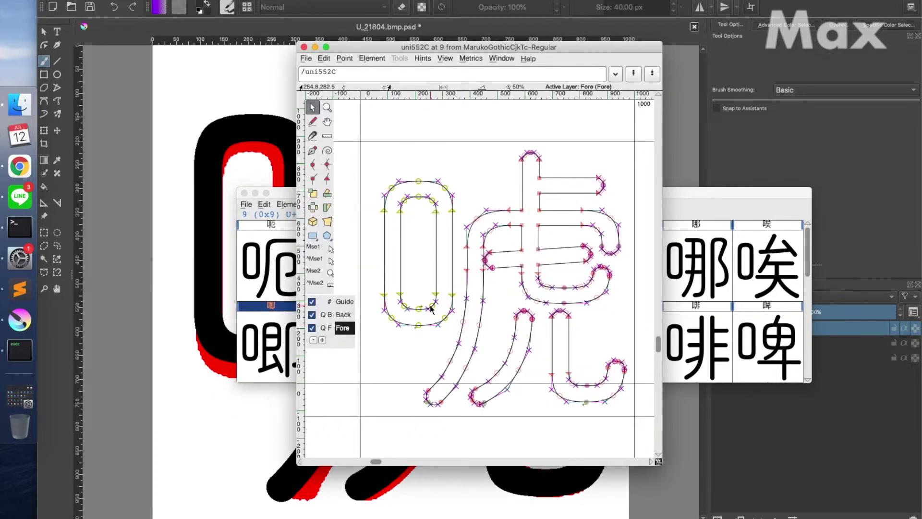
key(Down)
key(Down)
key(Down)
key(Down)
key(Down)
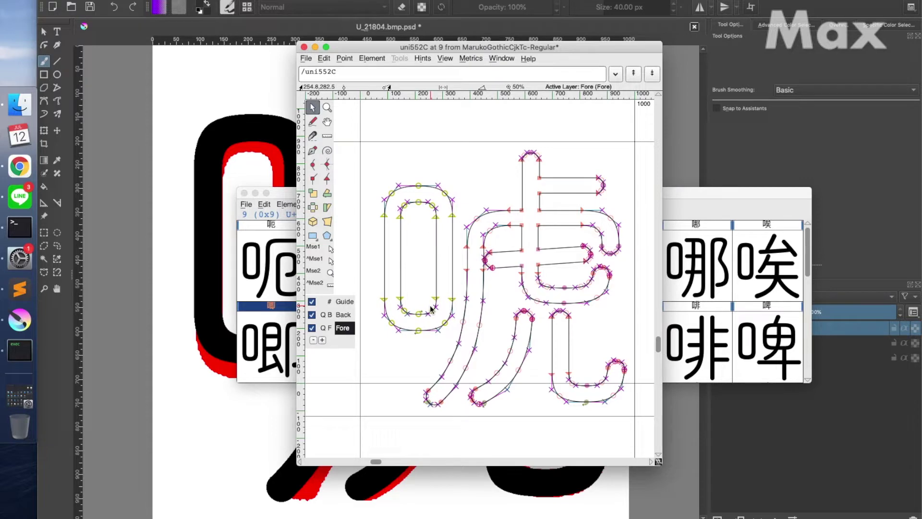
key(super+w)
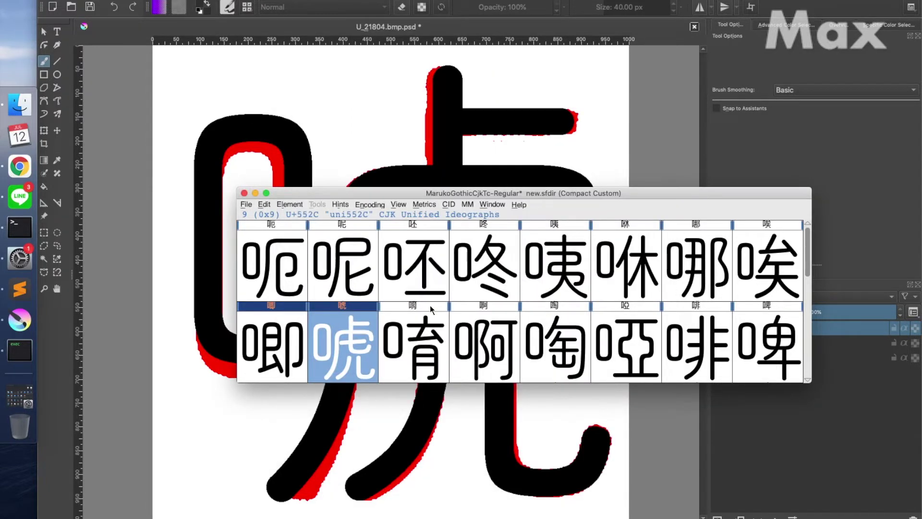
- Return to Krita and close U_21804.bmp.psd without saving it
click(767, 415)
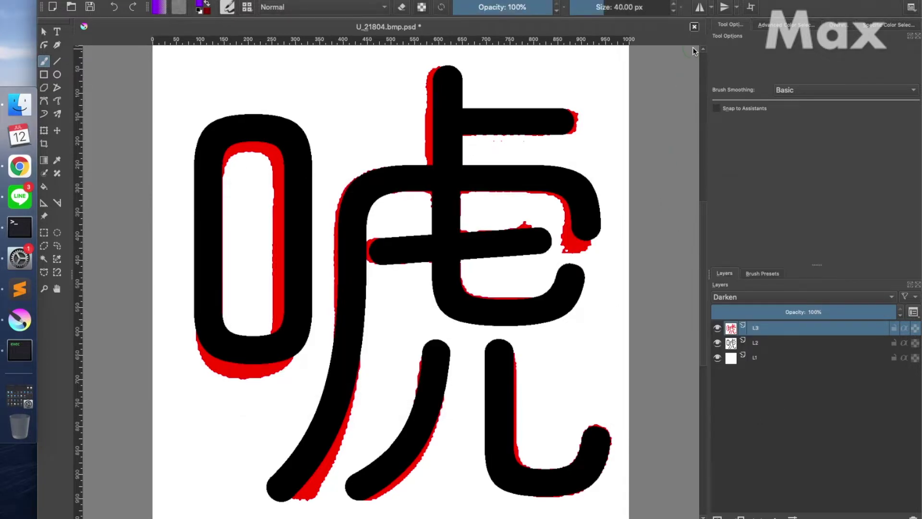
click(695, 27)
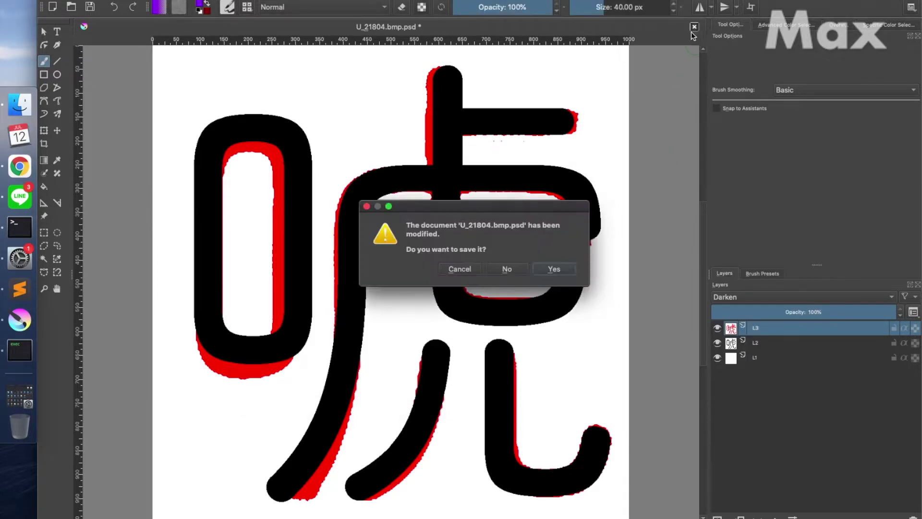
click(507, 269)
- Open U_21815.bmp.psd from the Finder bmp folder in Krita and set layer L3's blending mode to Darken
key(super+Tab)
key(super+Tab)
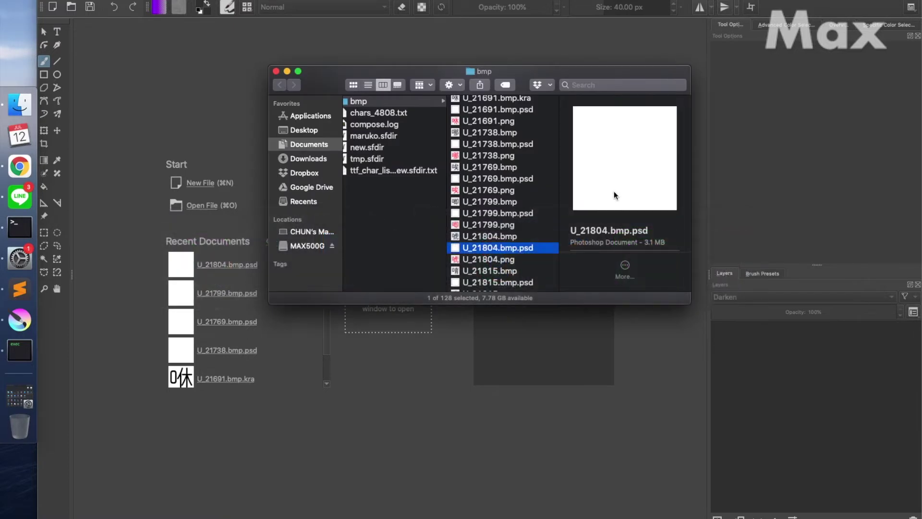
scroll(530, 255, down, 2)
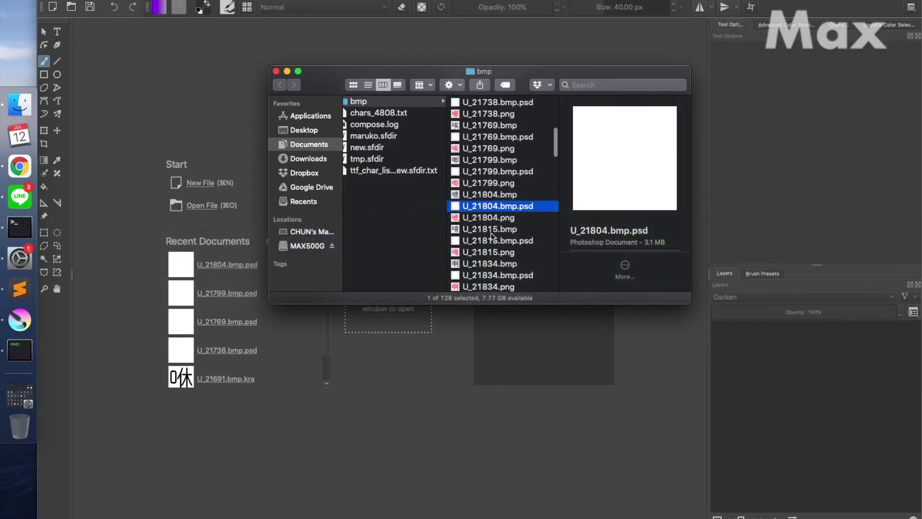
click(503, 240)
drag(503, 240, 780, 422)
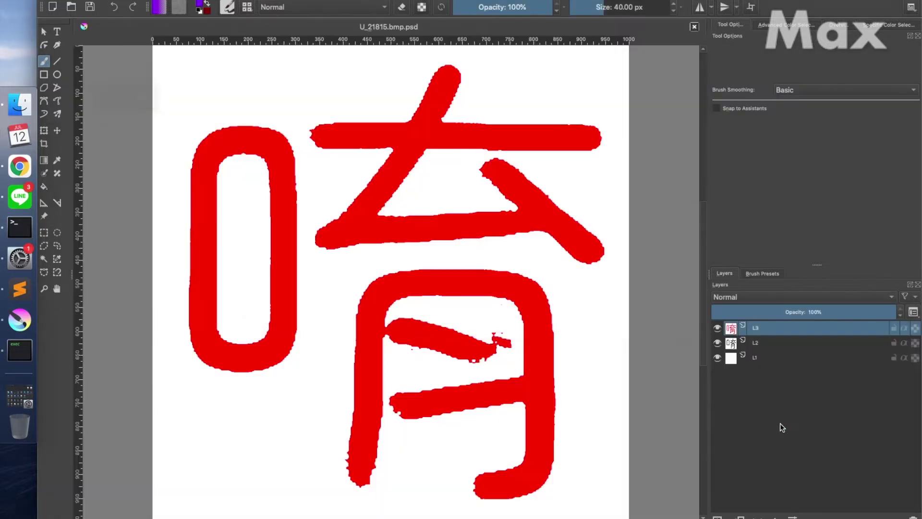
click(892, 299)
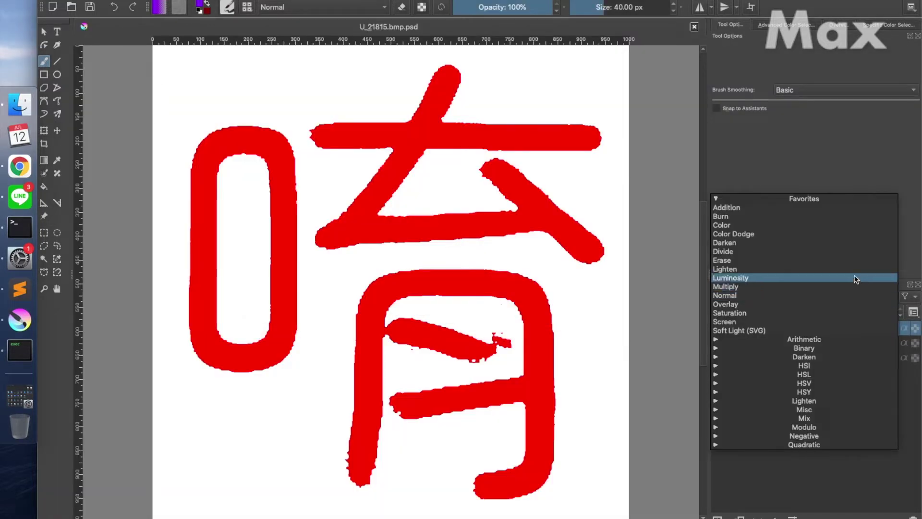
click(813, 243)
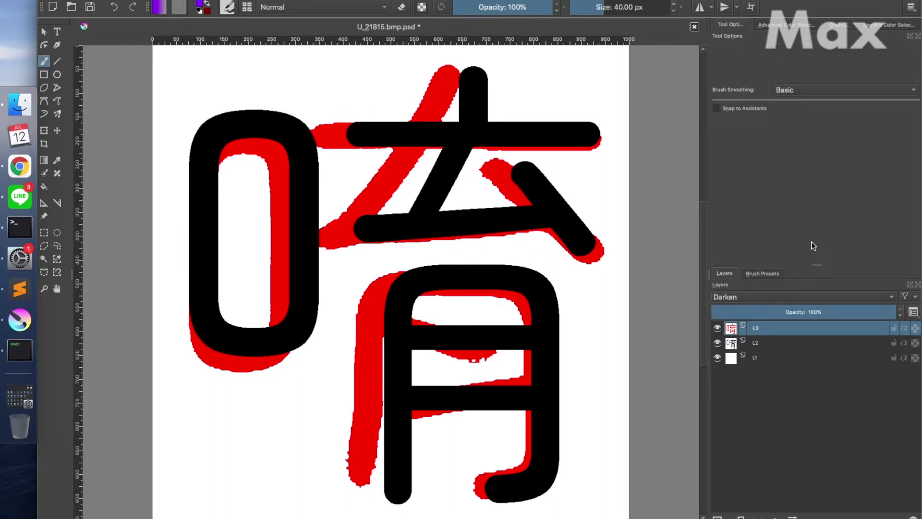
- Switch to FontForge, copy the 口 component from the 唉 glyph (uni5509) and close its window
key(super+Tab)
key(super+Tab)
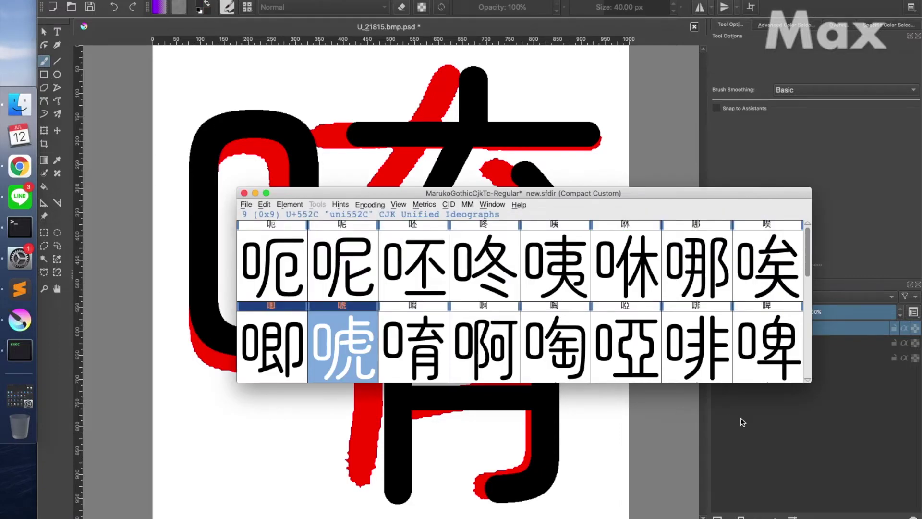
click(797, 456)
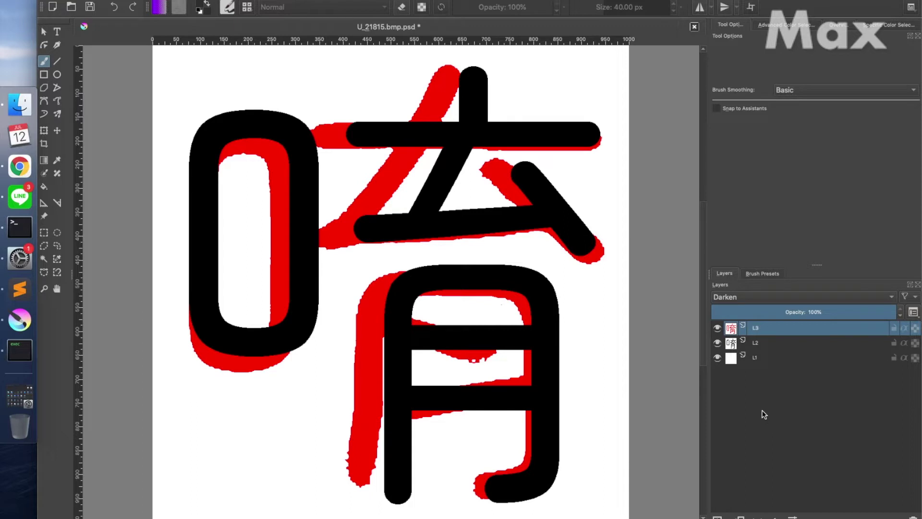
key(super+Tab)
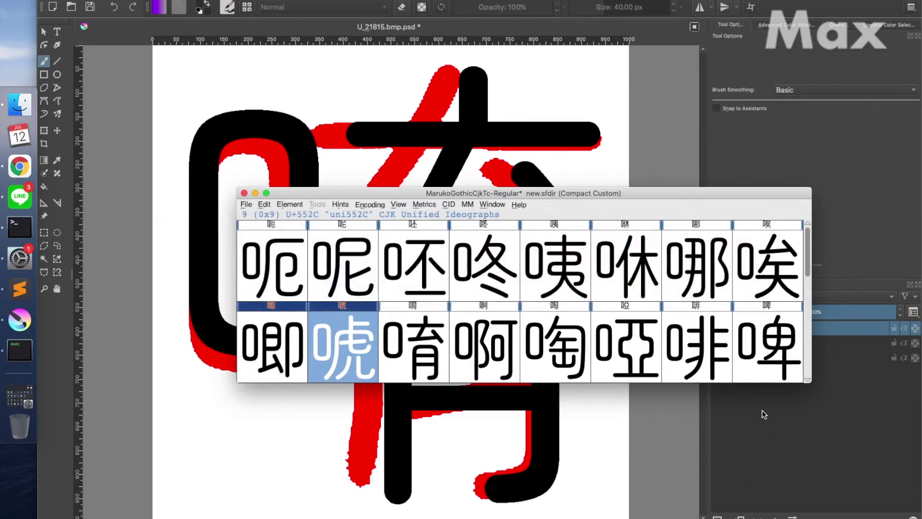
click(767, 270)
double_click(768, 269)
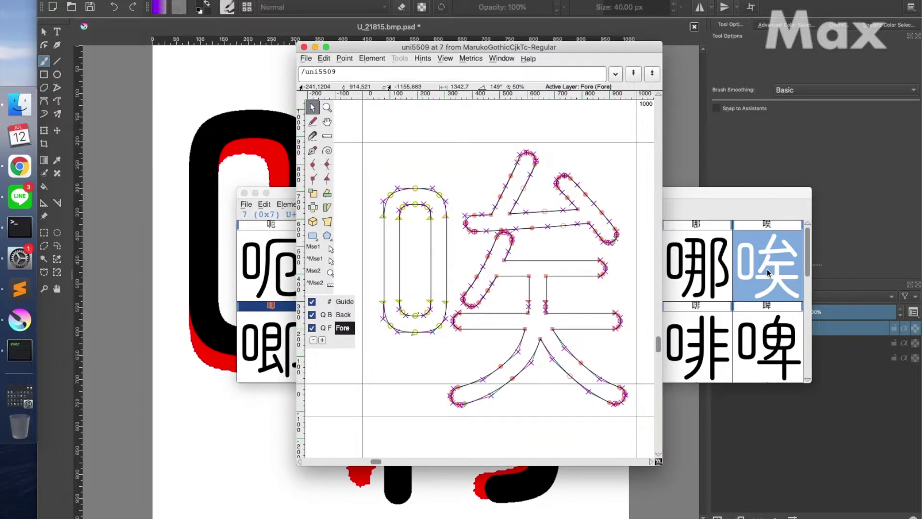
key(super+w)
- Open the 唷 glyph (uni5537), replace its 口 with the one copied from 唉, and nudge it one step to the right
double_click(434, 345)
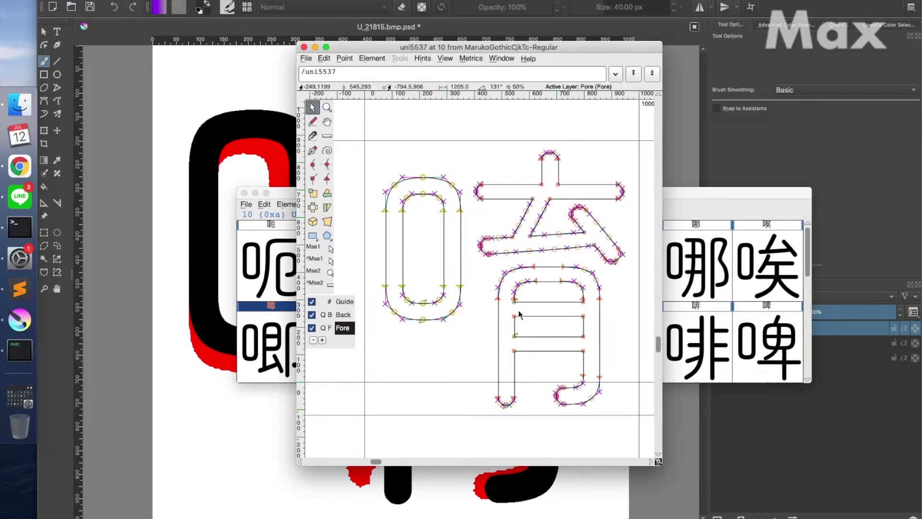
key(super+v)
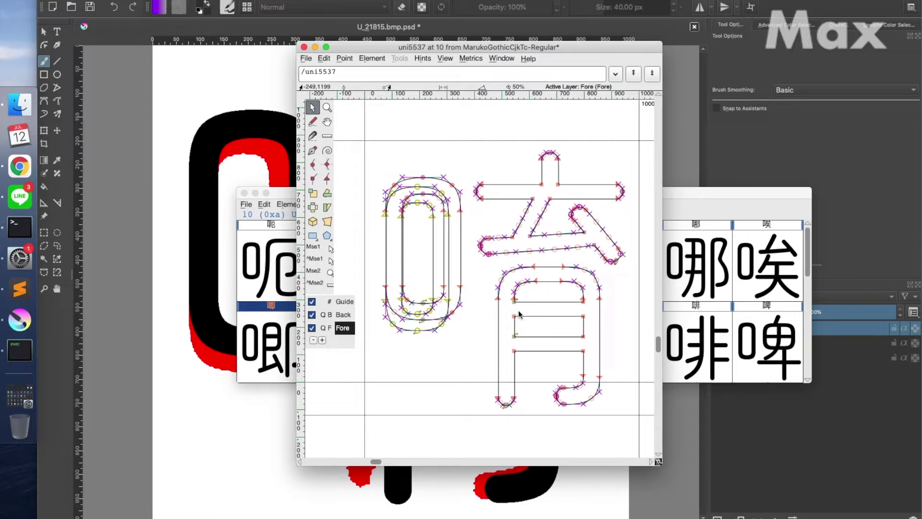
key(super+z)
key(super+v)
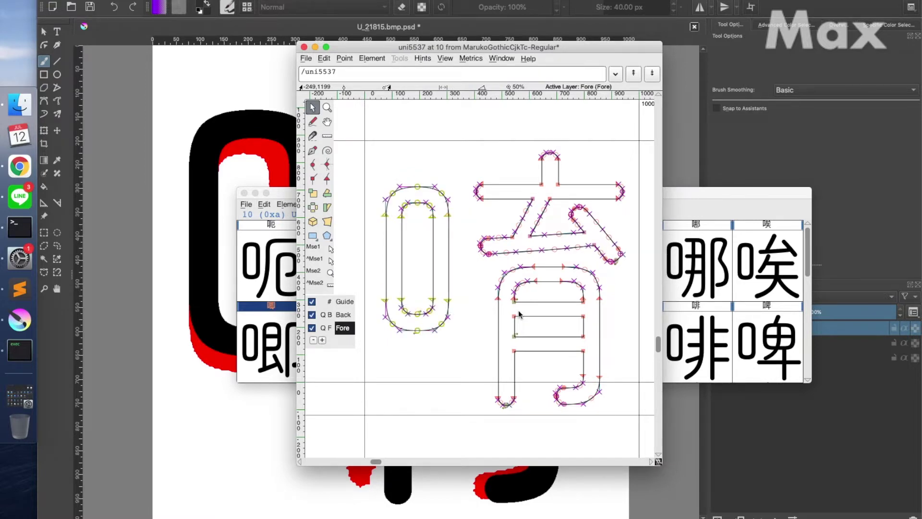
key(Right)
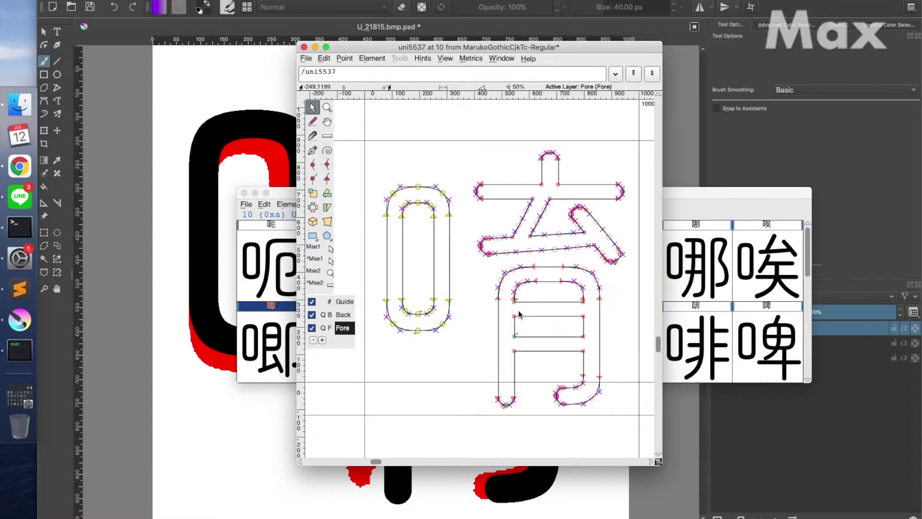
- Invert the selection in the 唷 glyph and nudge the 育 component about 45 units to the left, comparing with the Krita overlay
key(ctrl+Escape)
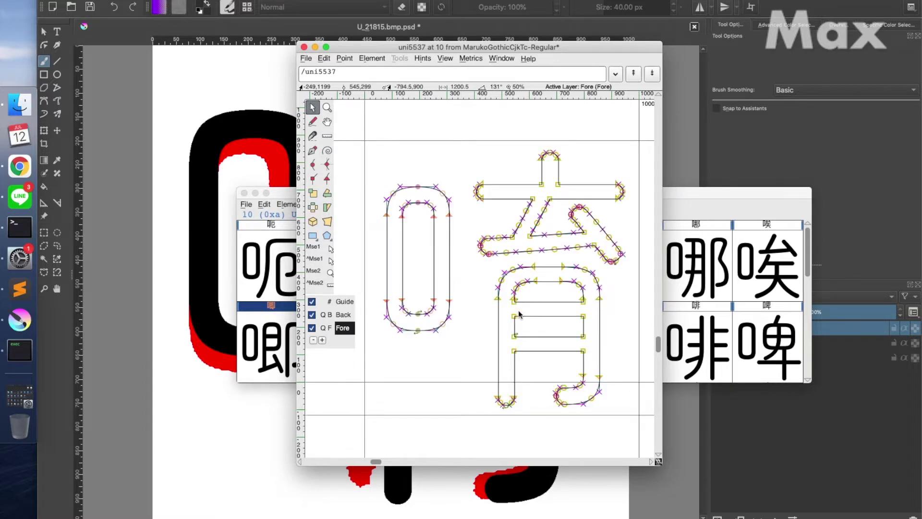
drag(581, 47, 771, 31)
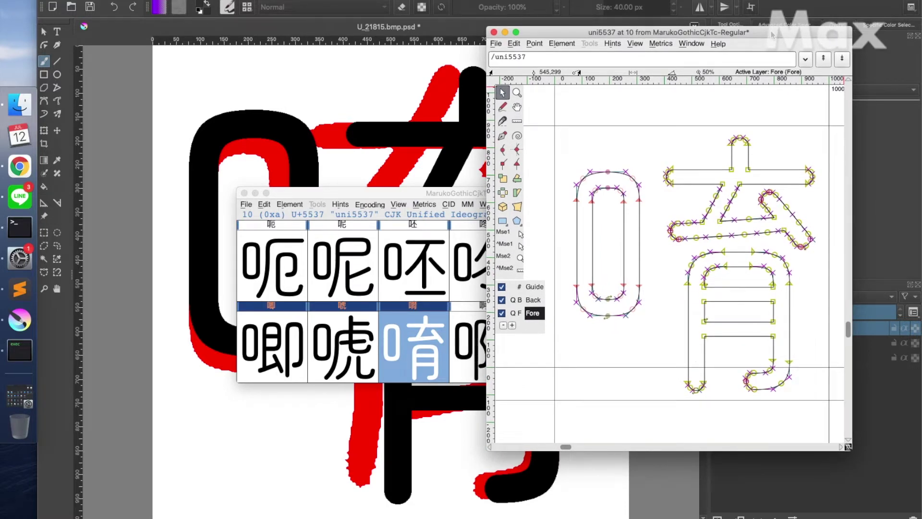
key(Left)
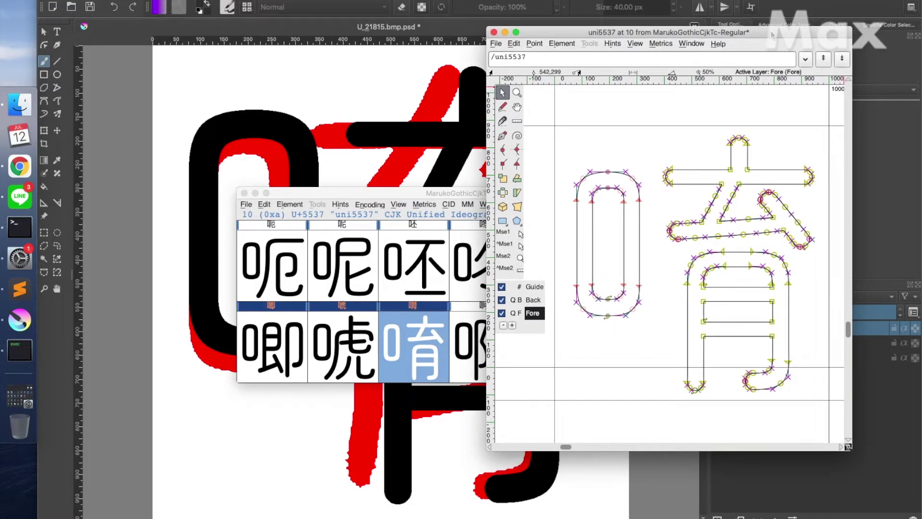
key(Left)
key(Left)
key(Left)
key(Left)
key(Left)
key(Left)
key(Left)
key(Left)
key(Left)
key(Left)
key(Left)
key(Left)
key(Left)
key(Left)
key(Left)
key(Left)
key(Left)
key(Left)
key(Left)
key(Left)
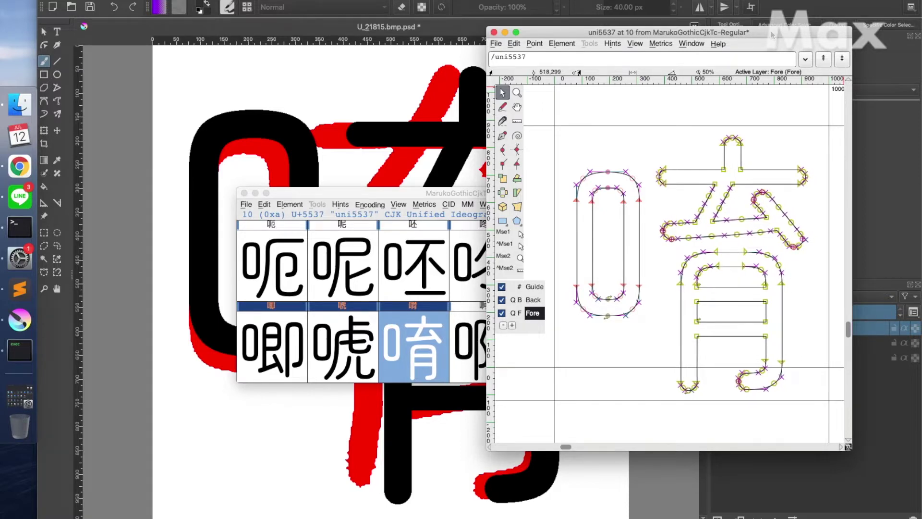
key(Left)
key(Left)
key(Left)
key(Left)
key(Left)
key(Left)
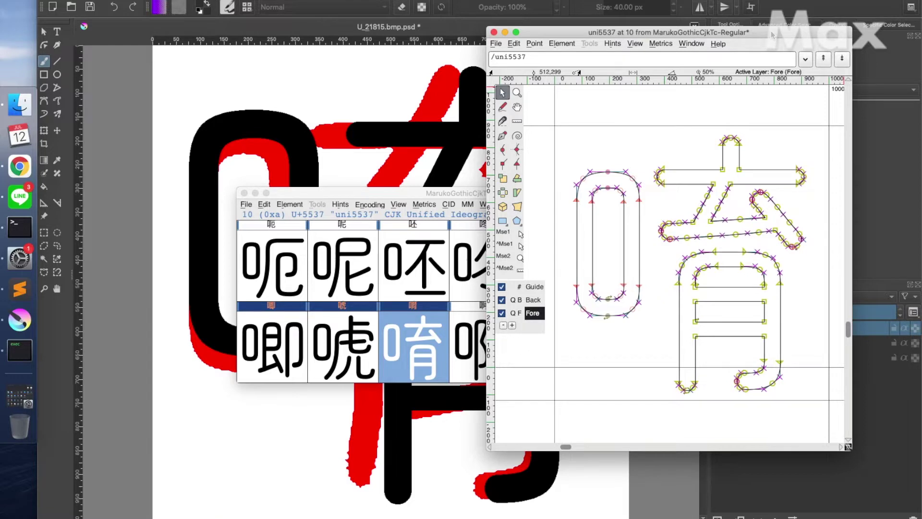
key(Left)
key(Left)
key(Left)
key(Left)
key(Left)
key(Left)
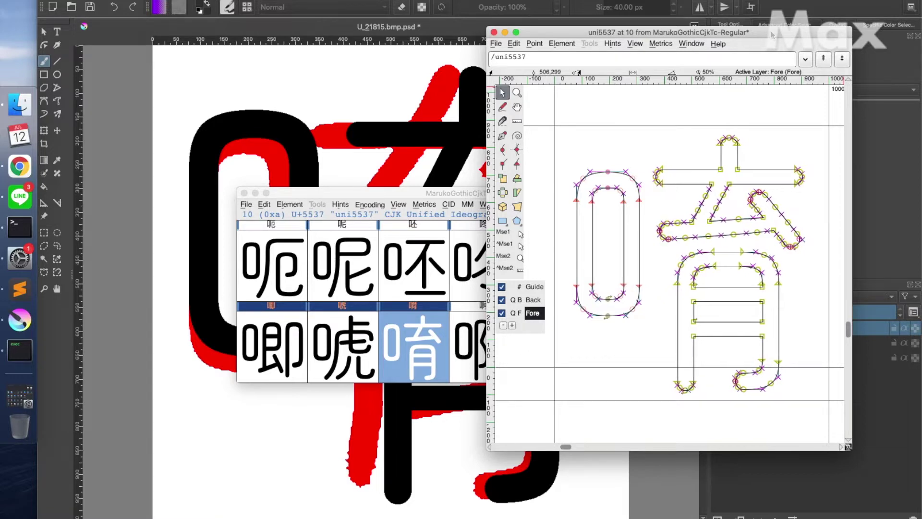
key(Left)
key(Left)
key(Left)
key(Left)
key(Left)
key(Left)
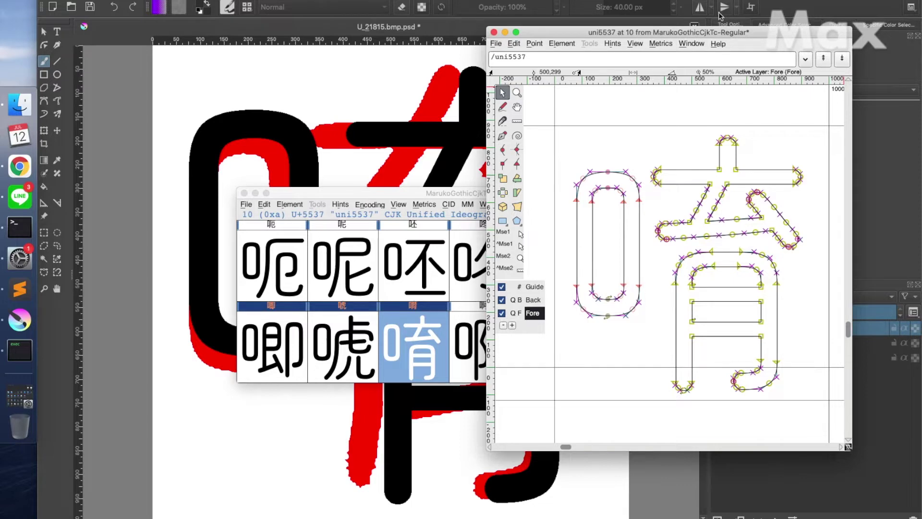
- Center the 唷 glyph in its width, deselect the outlines and close the glyph window
click(656, 46)
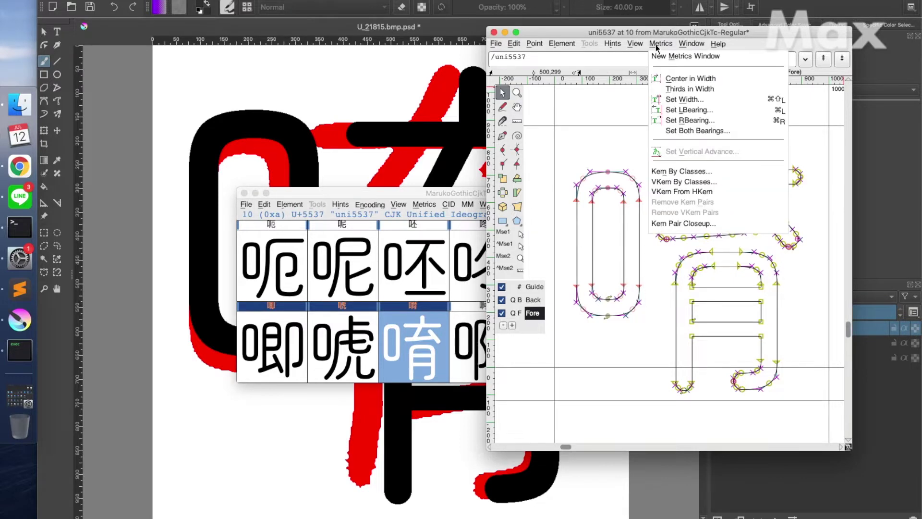
click(677, 80)
click(623, 142)
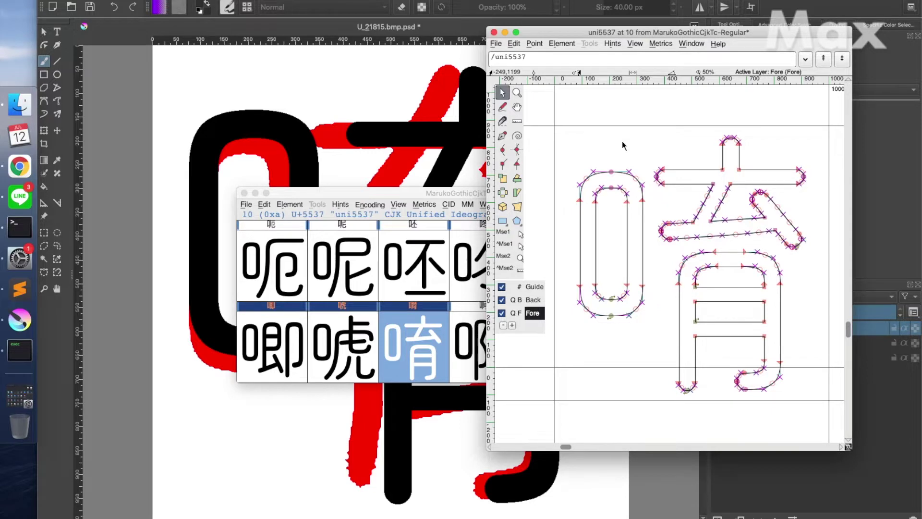
key(super+w)
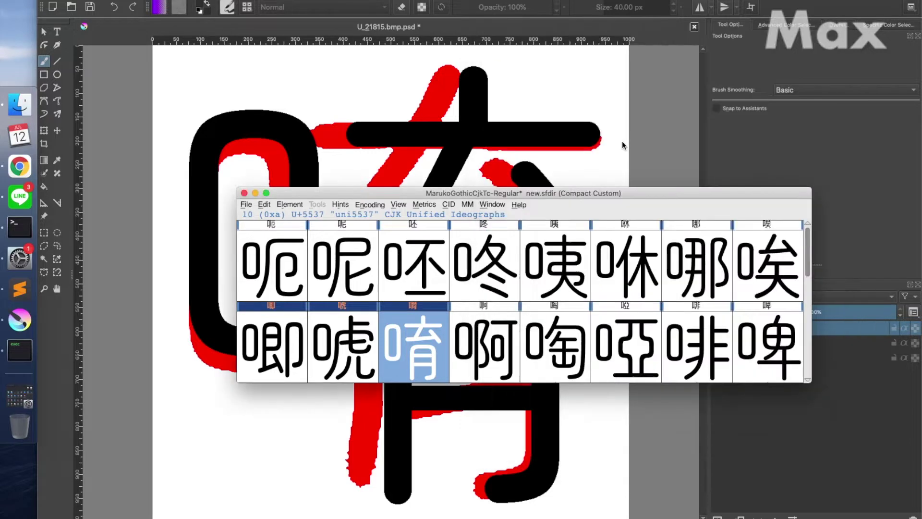
- Select 啊 in the font overview, return to Krita and close U_21815.bmp.psd without saving it
click(515, 353)
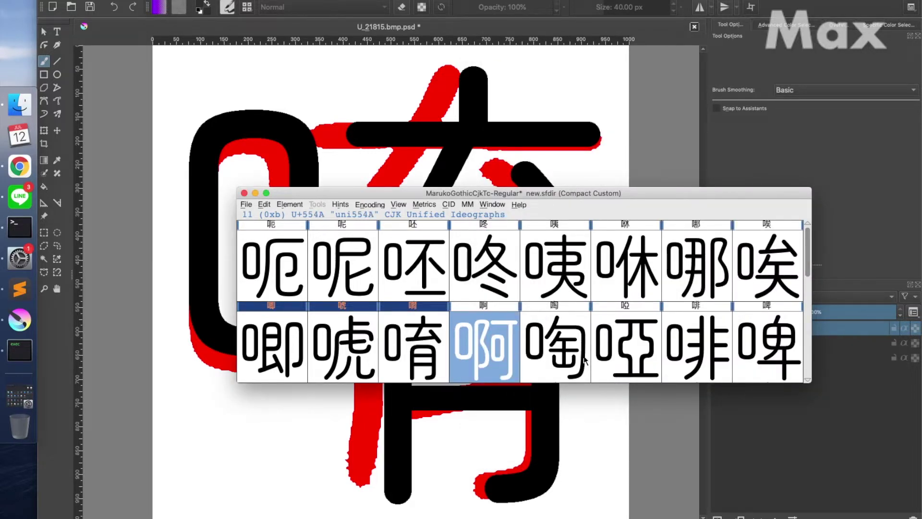
click(678, 151)
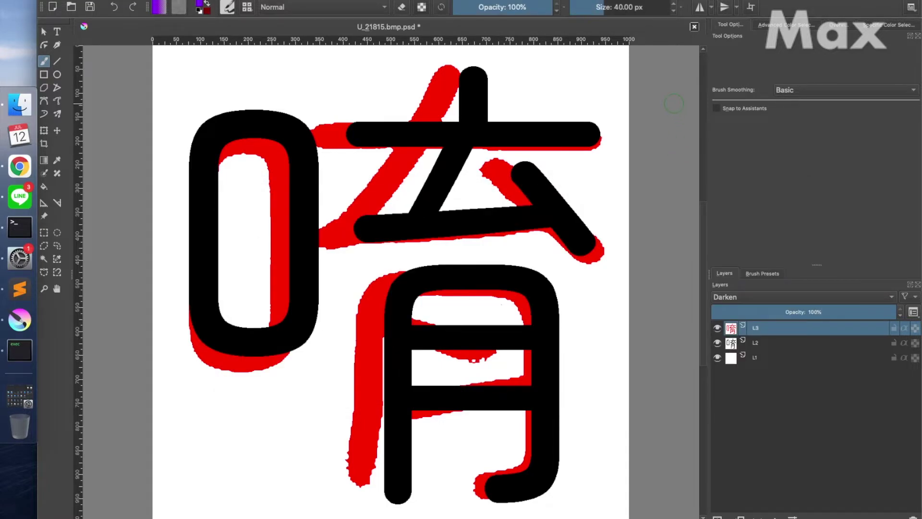
click(694, 26)
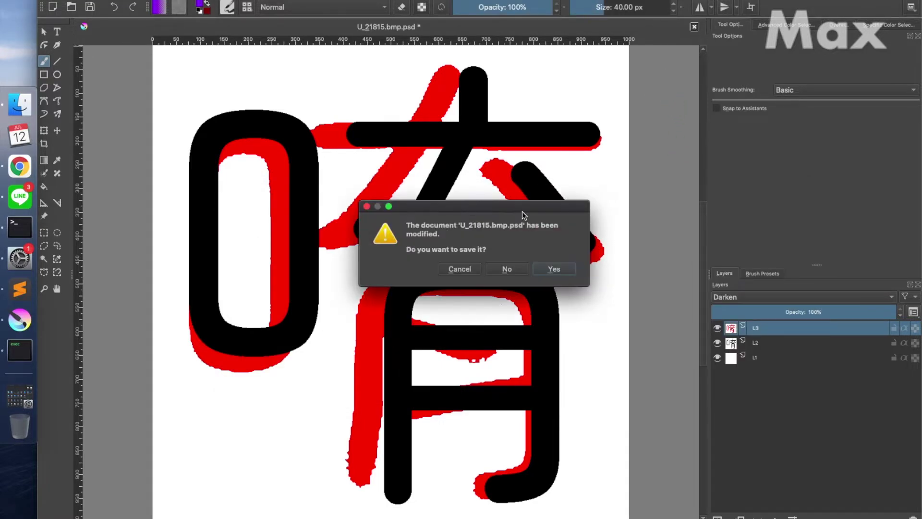
click(507, 269)
- Open U_21834.bmp.psd from the Finder bmp folder in Krita and set layer L3's blending mode to Darken
key(super+Tab)
key(super+Tab)
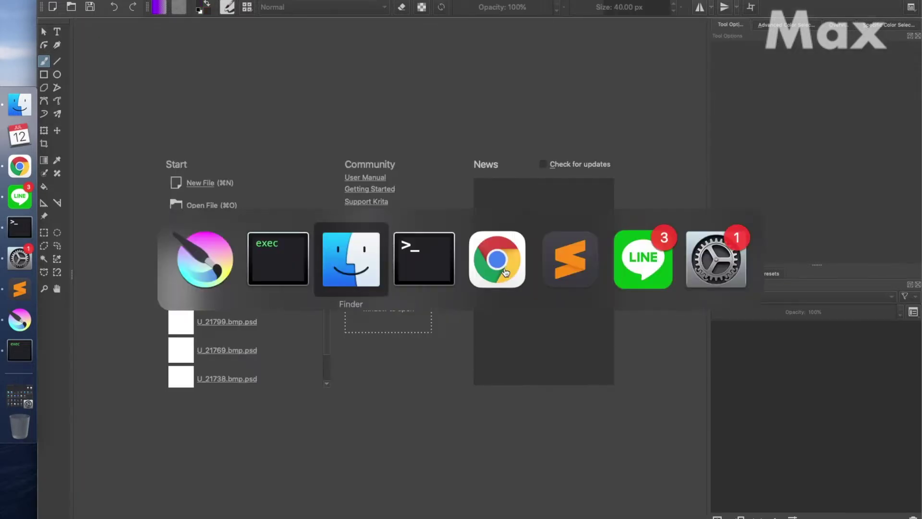
drag(509, 275, 766, 444)
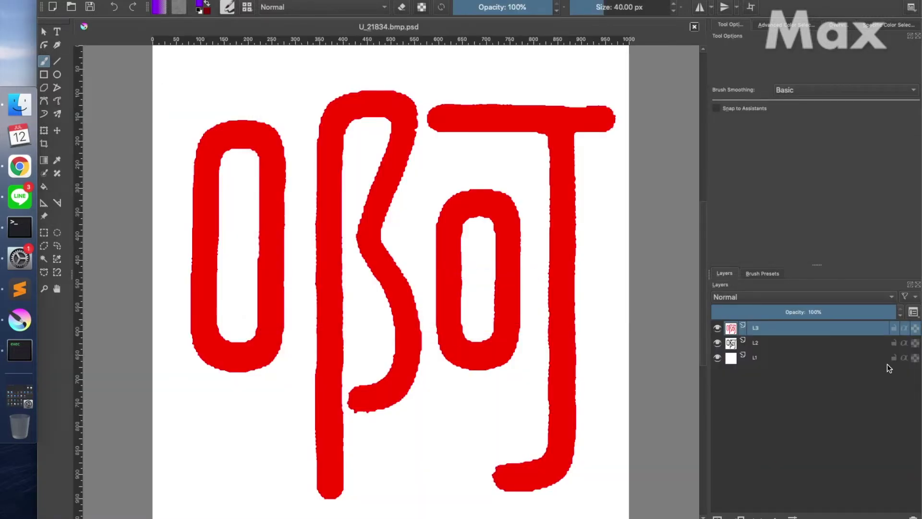
click(891, 296)
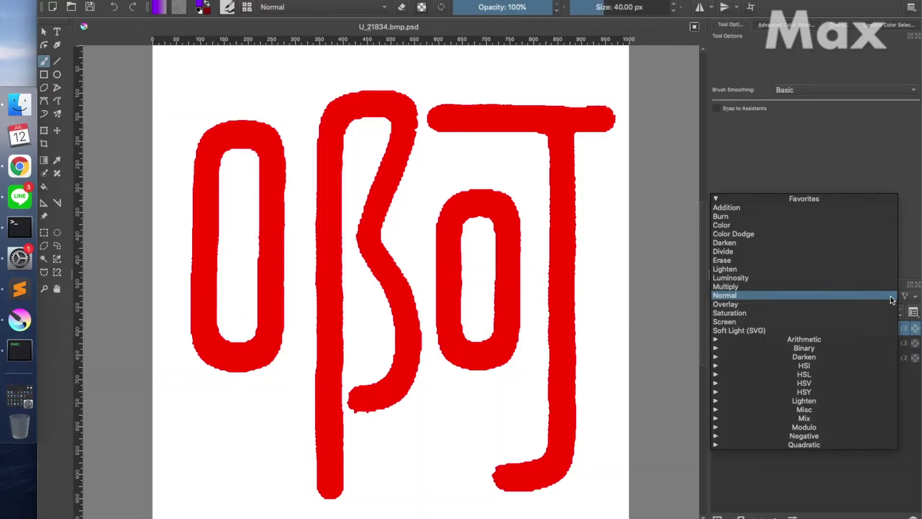
click(780, 243)
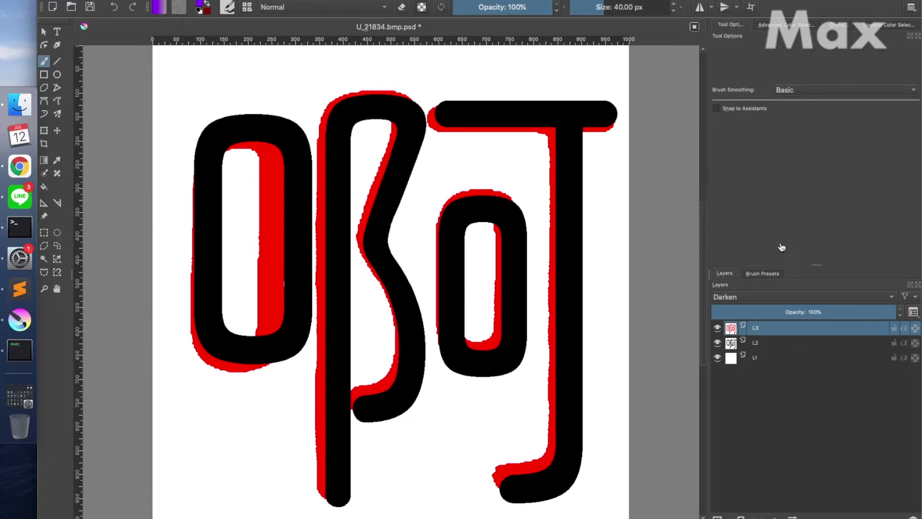
- Switch to FontForge, copy the 口 radical from the 唉 glyph (uni5509) and close its window
key(super+Tab)
key(super+Tab)
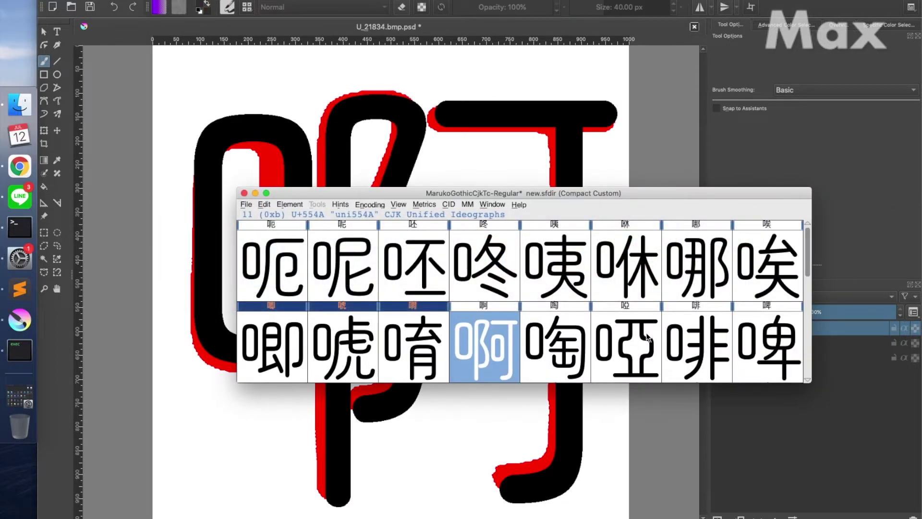
double_click(766, 280)
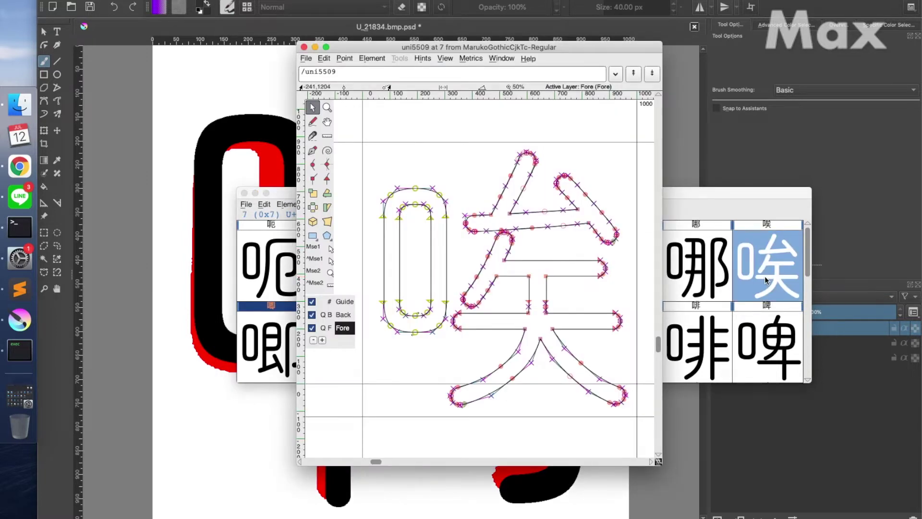
click(766, 280)
- Open the 啊 glyph (uni554A) and replace its outer 口 radical with the one copied from 唉
double_click(485, 361)
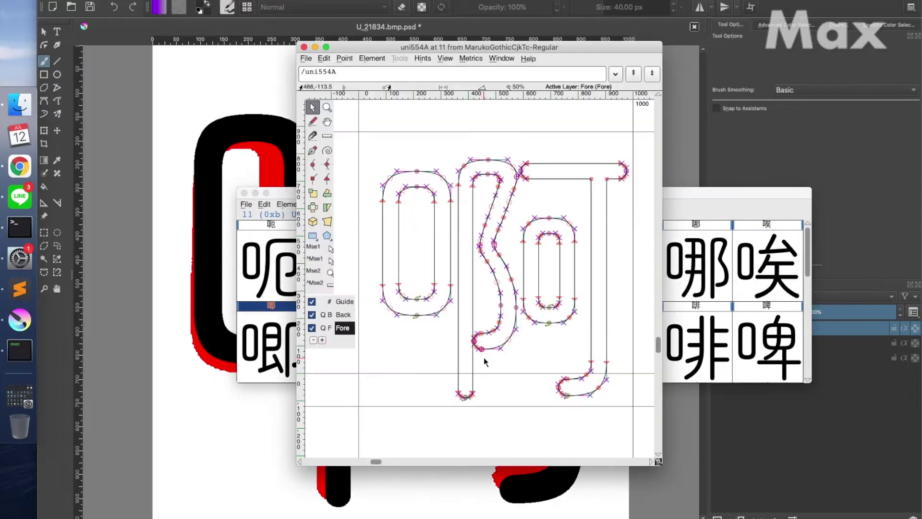
key(super+v)
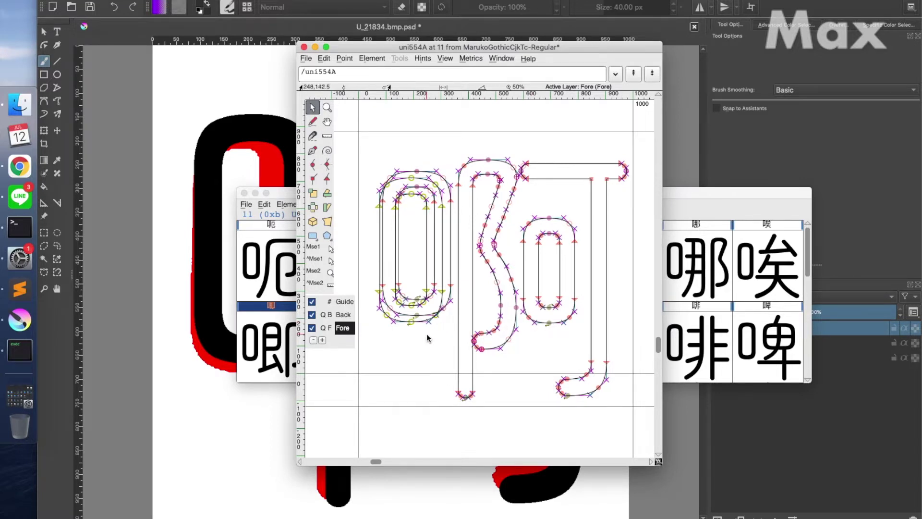
key(super+z)
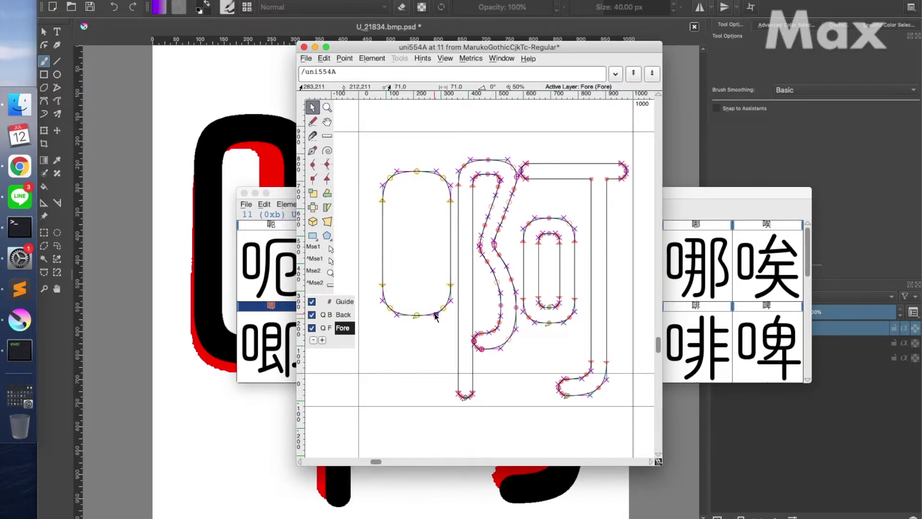
key(Delete)
key(super+v)
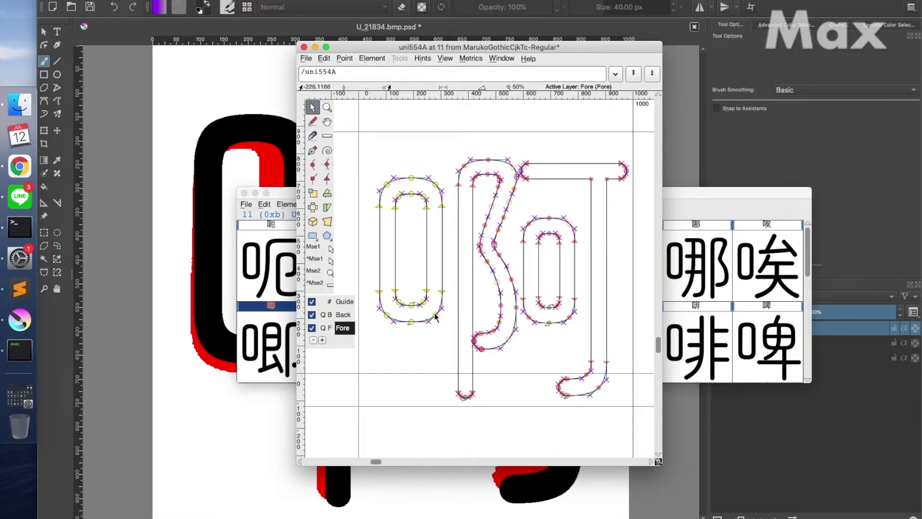
- Check the 啊 overlay in Krita and nudge the 阿 component about 15 units to the left in FontForge
click(760, 435)
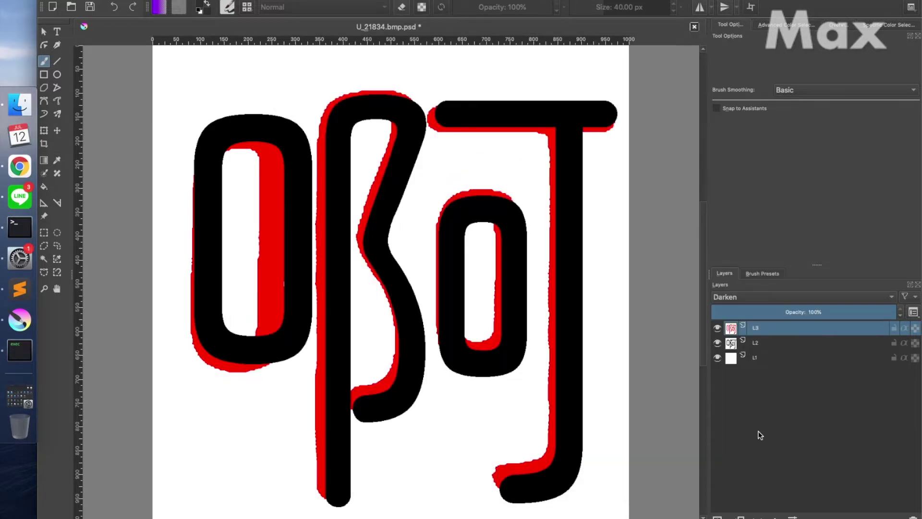
key(super+Tab)
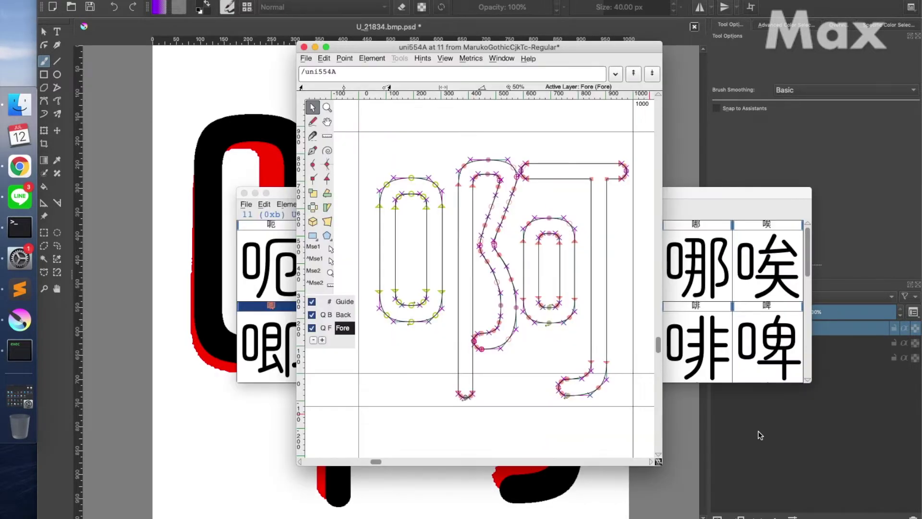
key(Left)
key(Left)
key(Left)
key(Left)
key(Left)
key(Left)
key(Left)
key(Left)
key(Left)
key(Left)
key(Left)
key(Left)
key(Left)
key(Left)
key(Left)
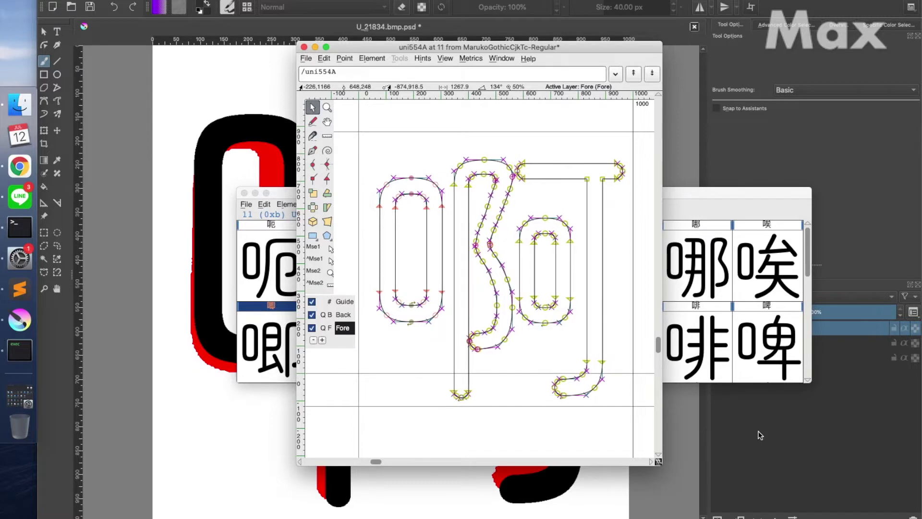
- Compare the 啊 glyph with the Krita overlay again, deselect the outlines, save the font and close the glyph window
click(760, 435)
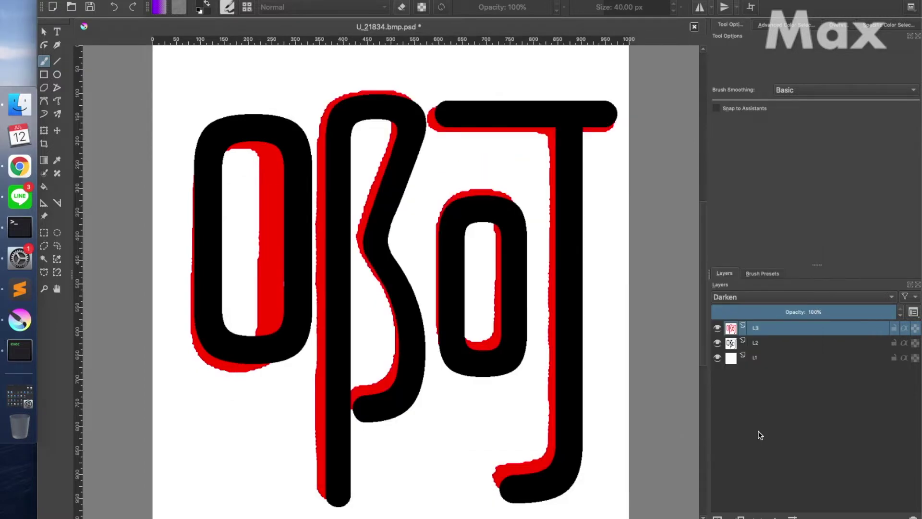
key(super+Tab)
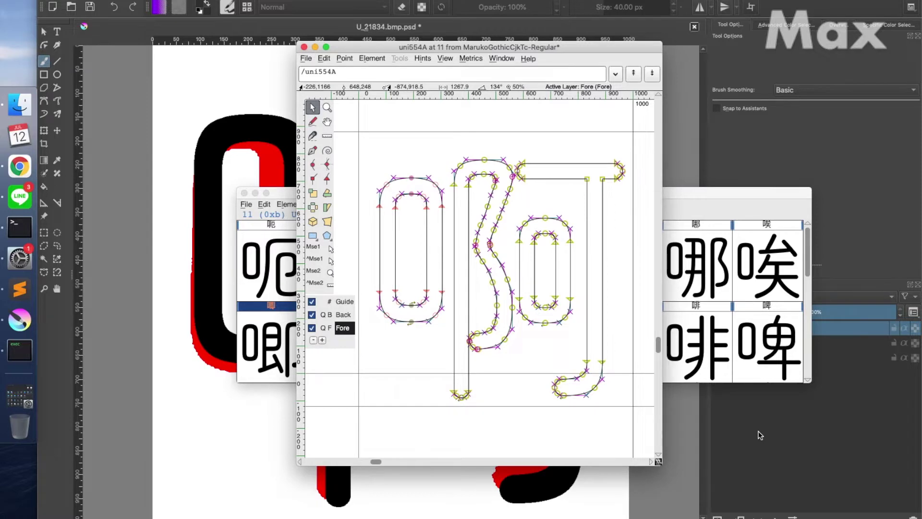
click(761, 435)
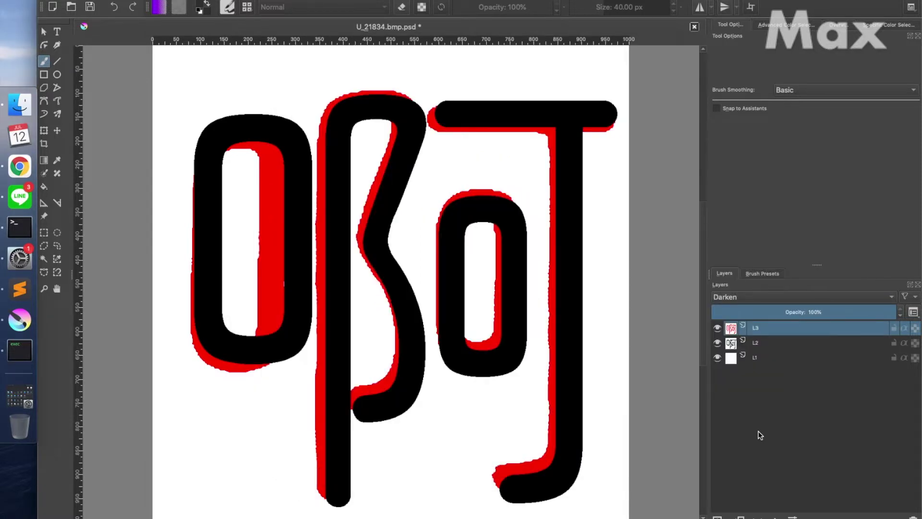
key(super+Tab)
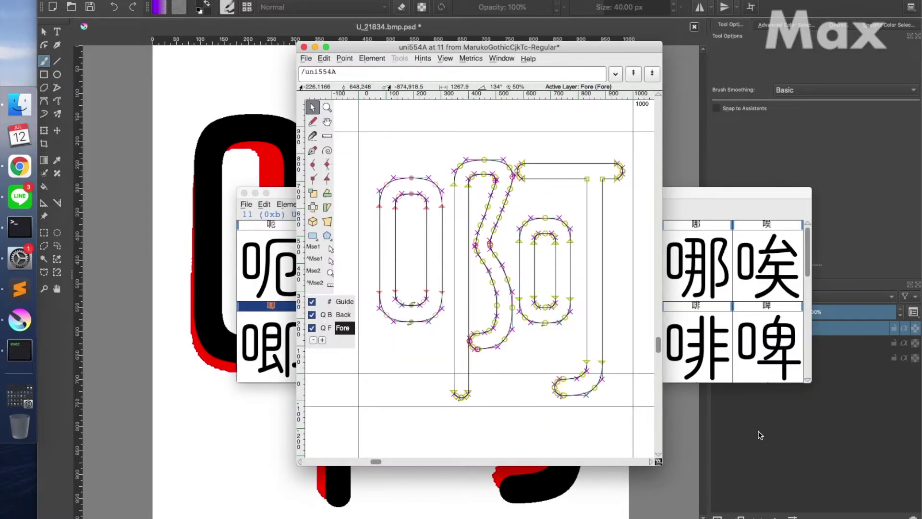
click(587, 141)
key(super+s)
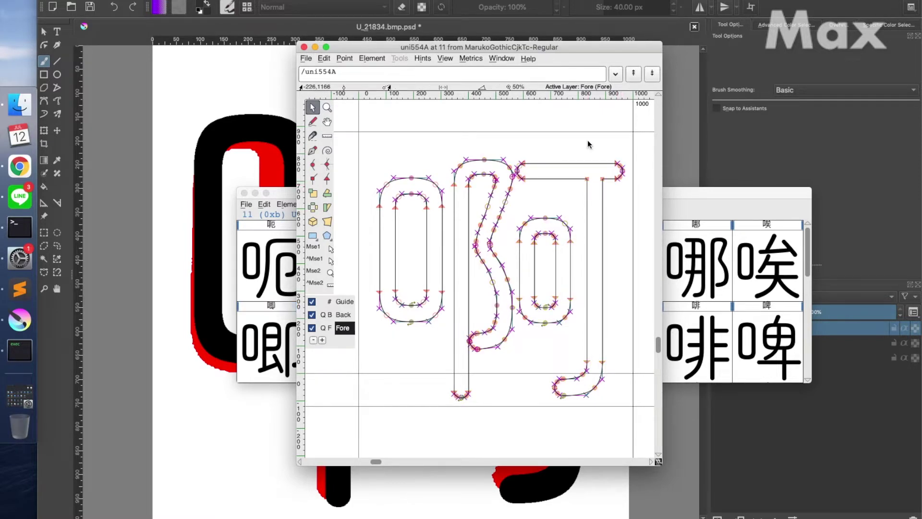
key(super+w)
- Switch to Krita and close U_21834.bmp.psd without saving it
key(super+Tab)
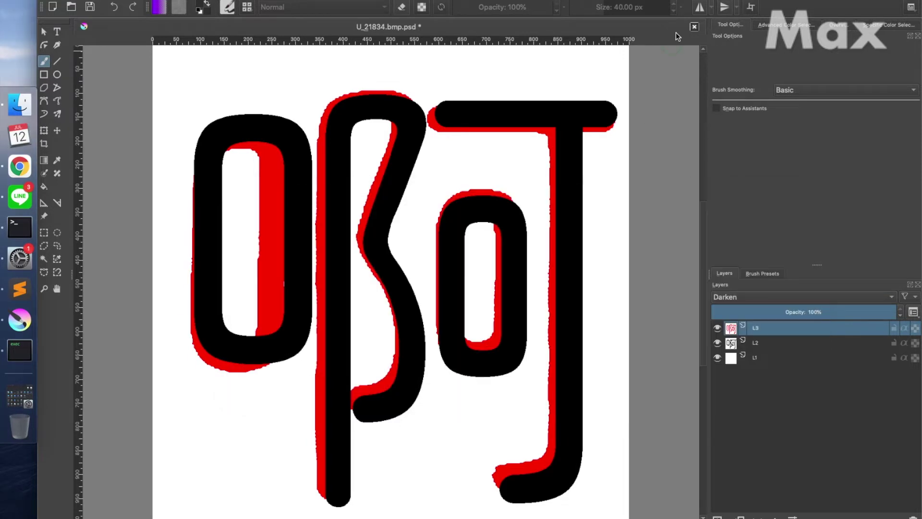
click(694, 27)
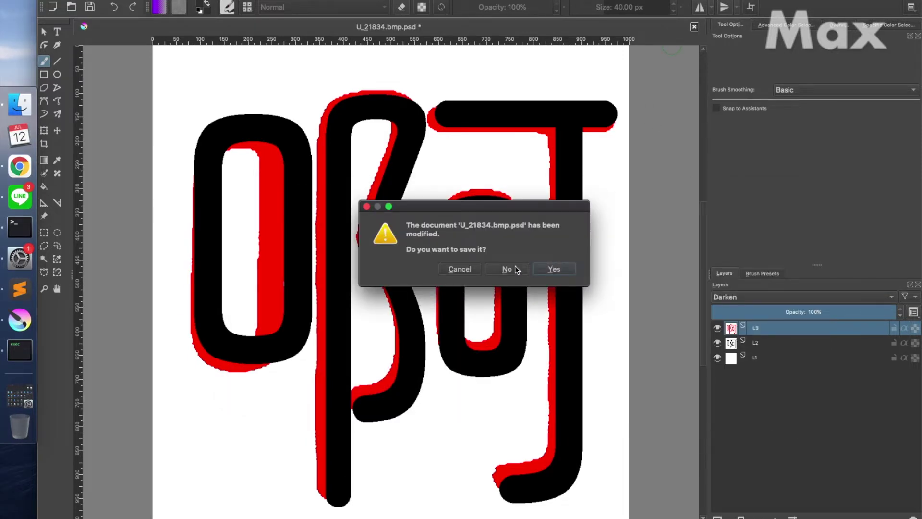
click(506, 269)
- Open U_21845.bmp.psd from the bmp folder in Krita and set layer L3's blending mode to Darken
key(super+Tab)
key(Tab)
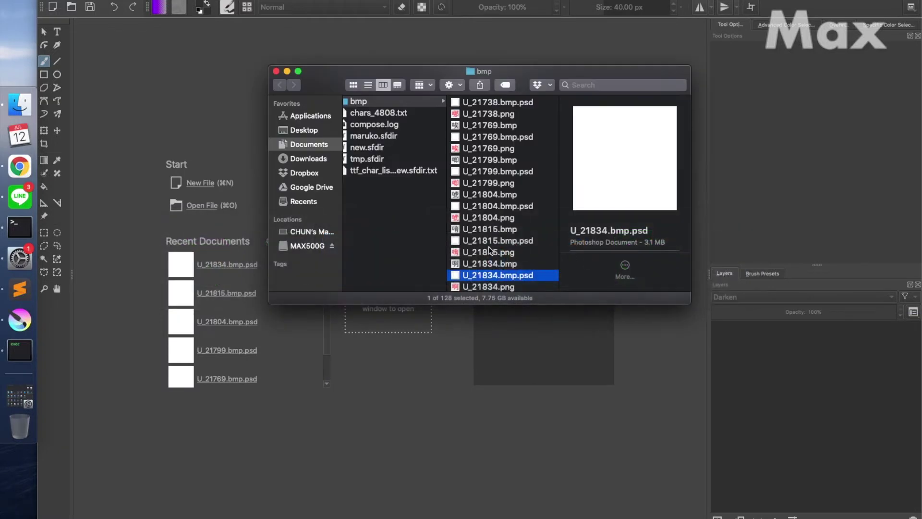
scroll(489, 249, down, 5)
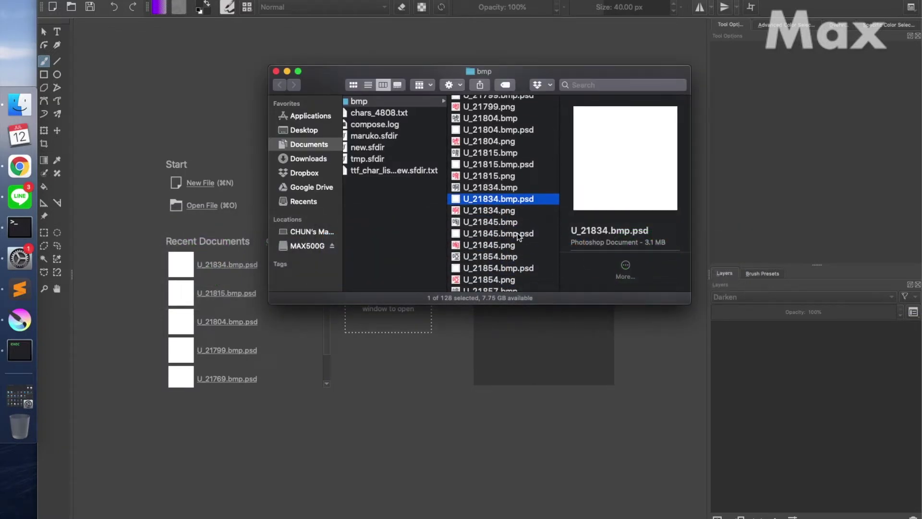
click(519, 234)
drag(518, 234, 545, 407)
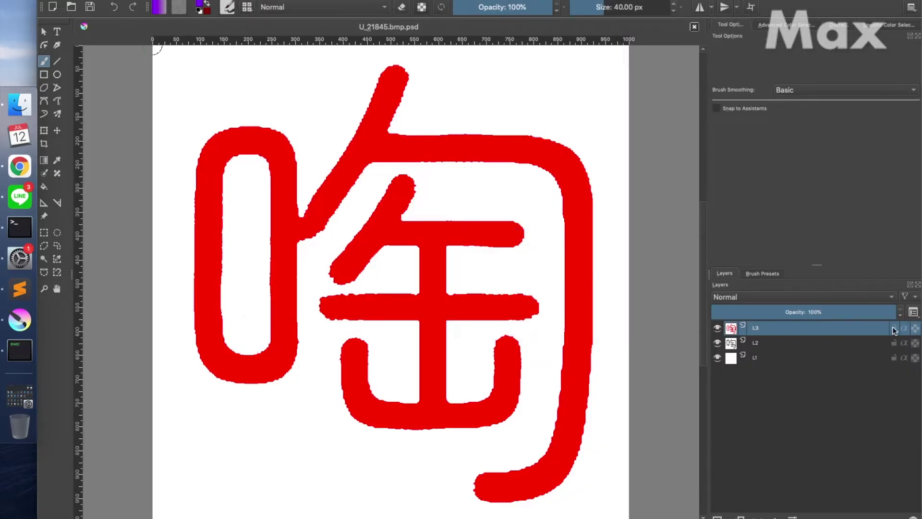
click(891, 296)
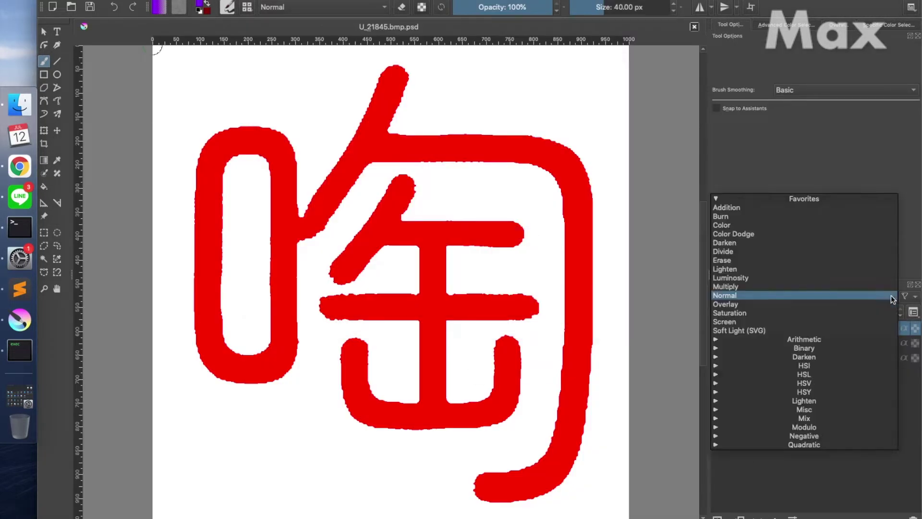
click(808, 243)
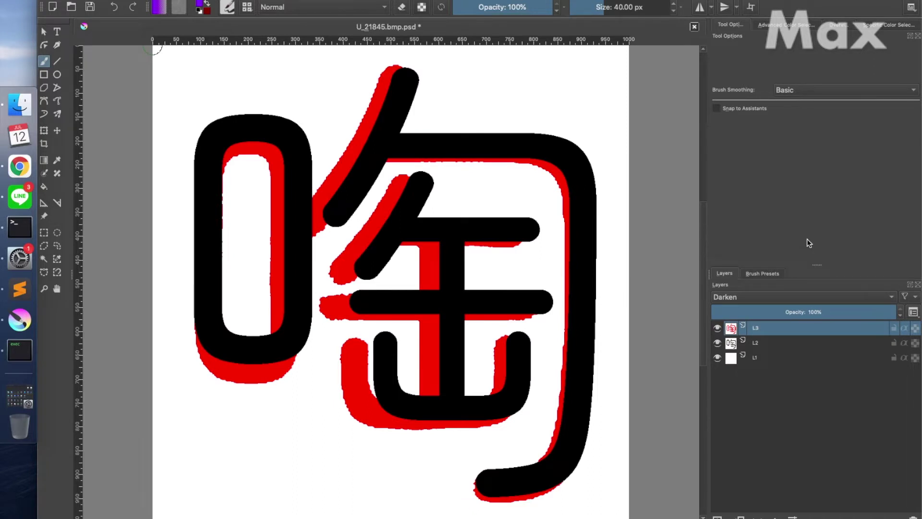
- Switch to FontForge, open the 啕 glyph (uni5555) and nudge its outer 口 radical slightly down
key(super+Tab)
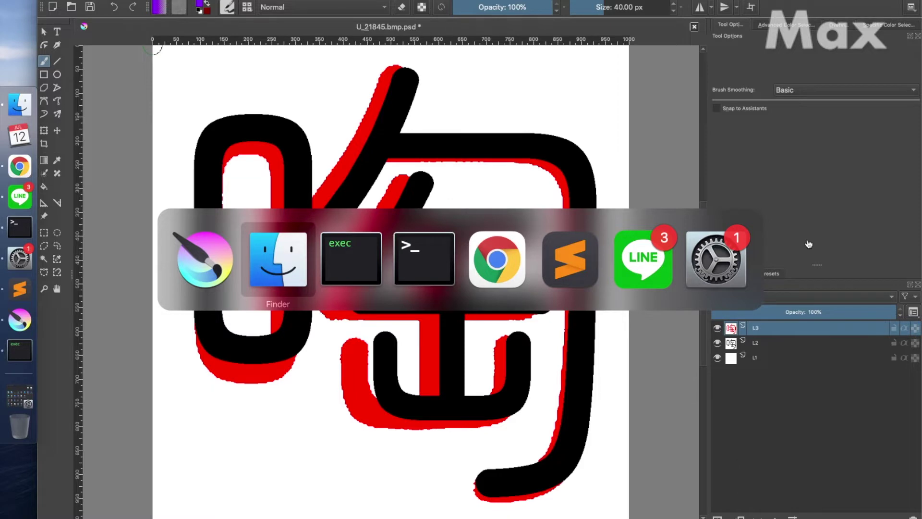
key(Escape)
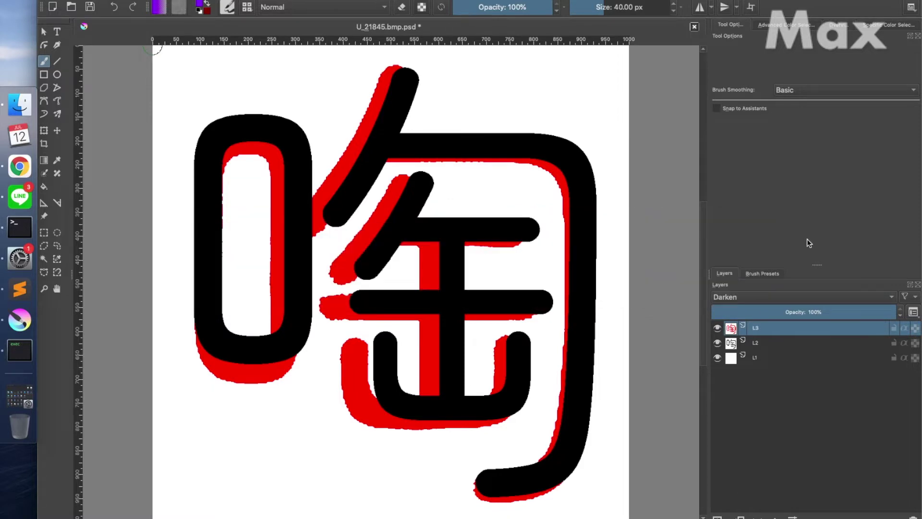
key(super+Tab)
key(super+Tab)
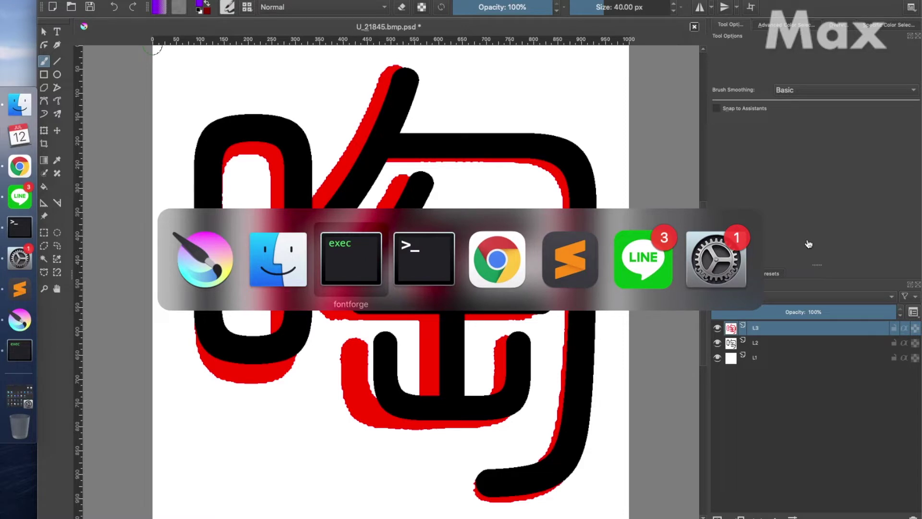
key(Escape)
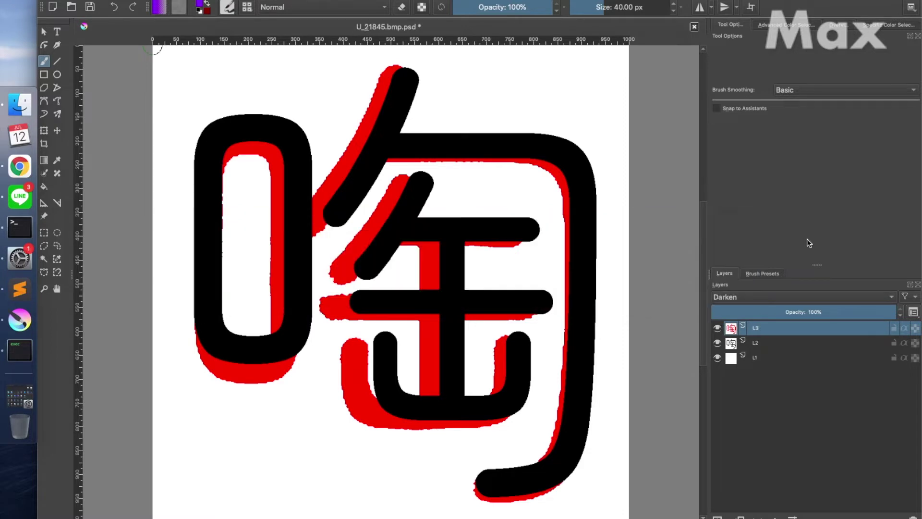
key(super+Tab)
key(super+Tab)
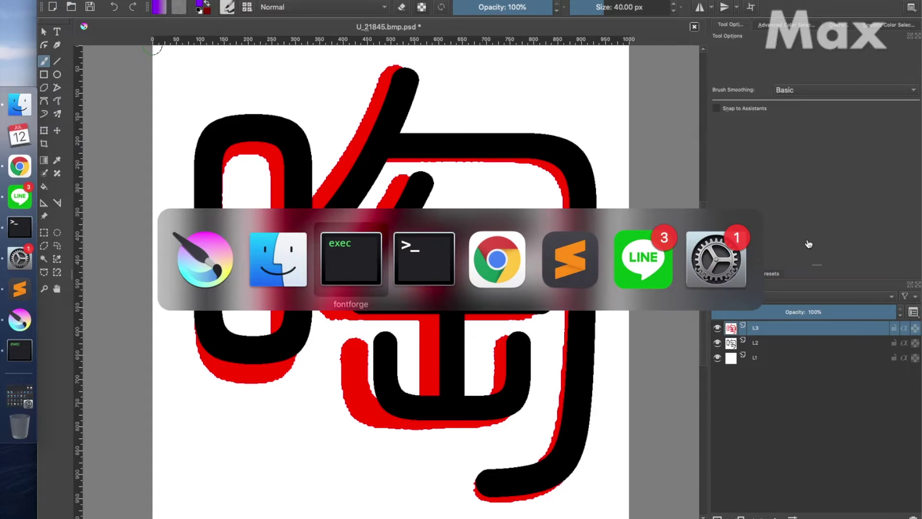
double_click(577, 348)
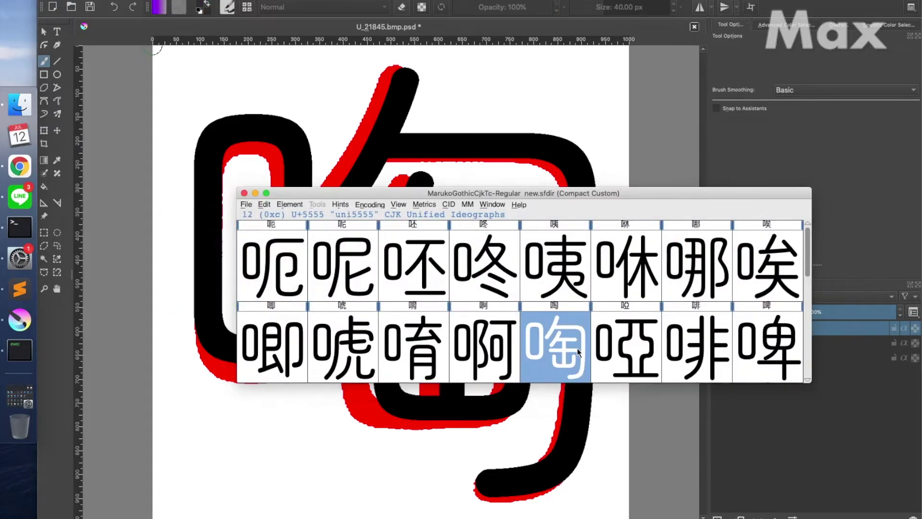
key(Down)
key(Down)
key(Down)
key(Down)
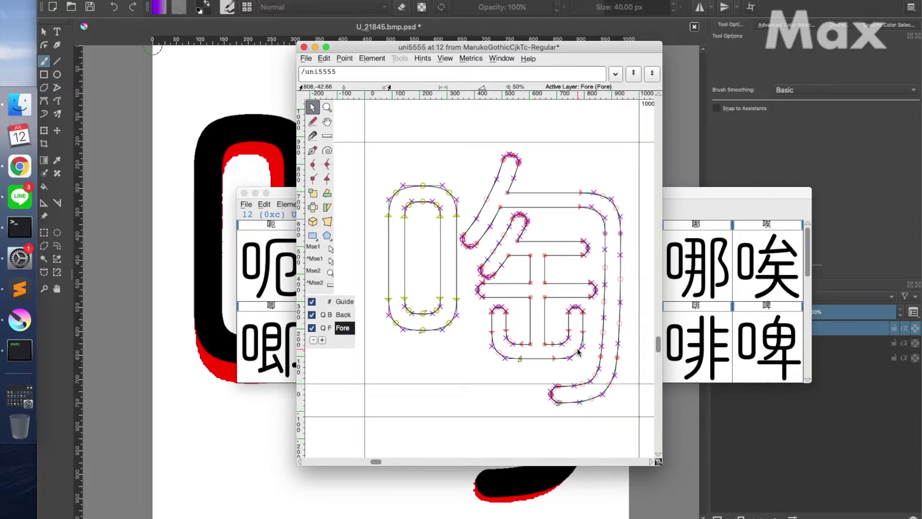
- Invert the selection, nudge the 匋 component about 10 units to the left, and compare it with the Krita overlay
key(super+Escape)
key(Left)
key(Left)
key(Left)
key(Left)
key(Left)
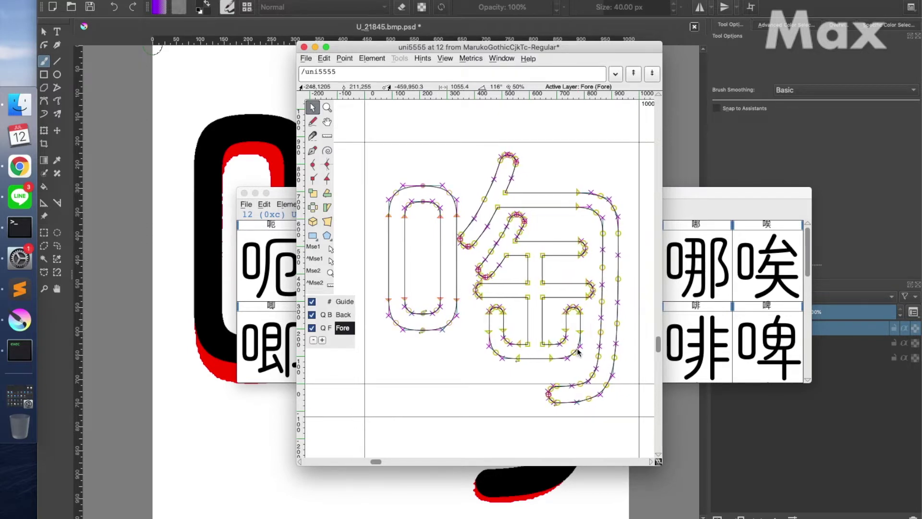
key(super+Tab)
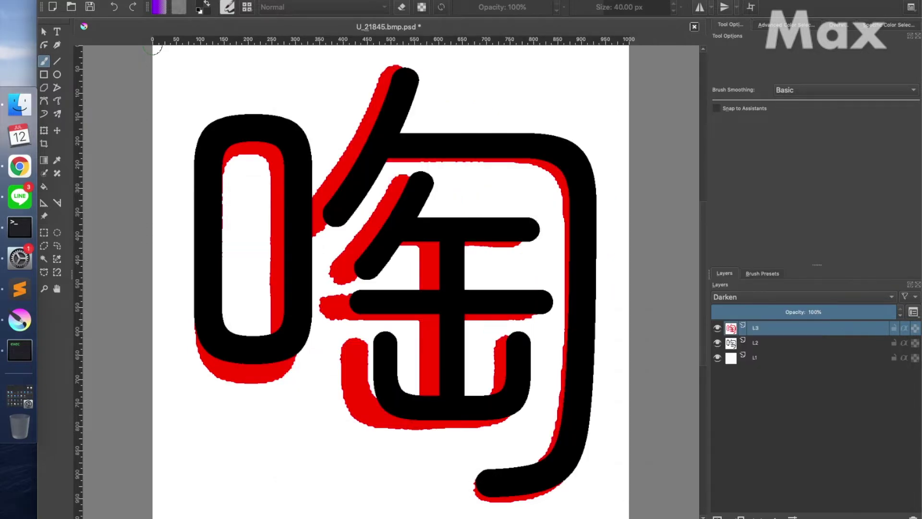
key(super+Tab)
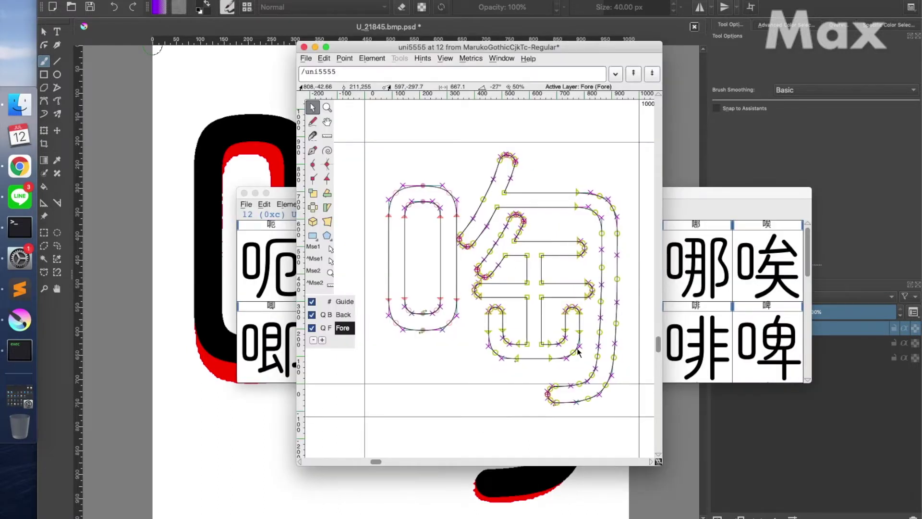
- Select all outlines of the 啕 glyph, center them in the glyph width and close the glyph window
key(super+a)
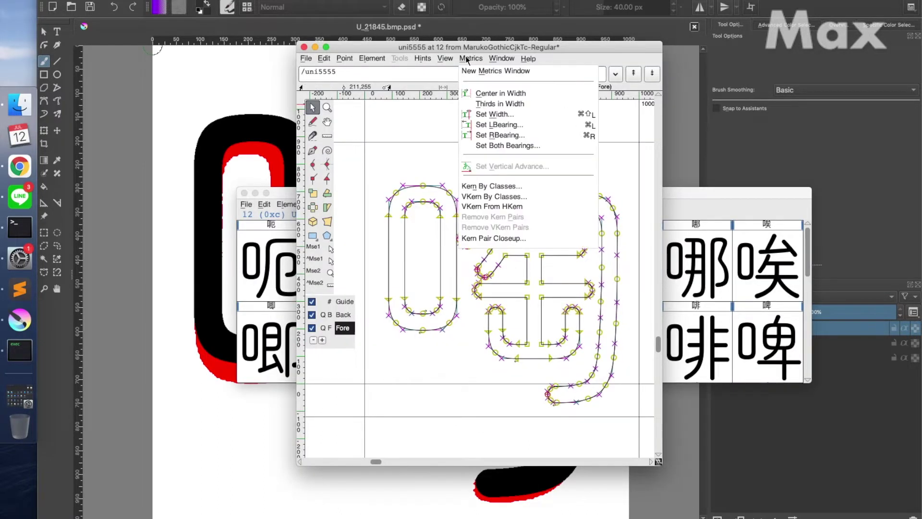
click(484, 94)
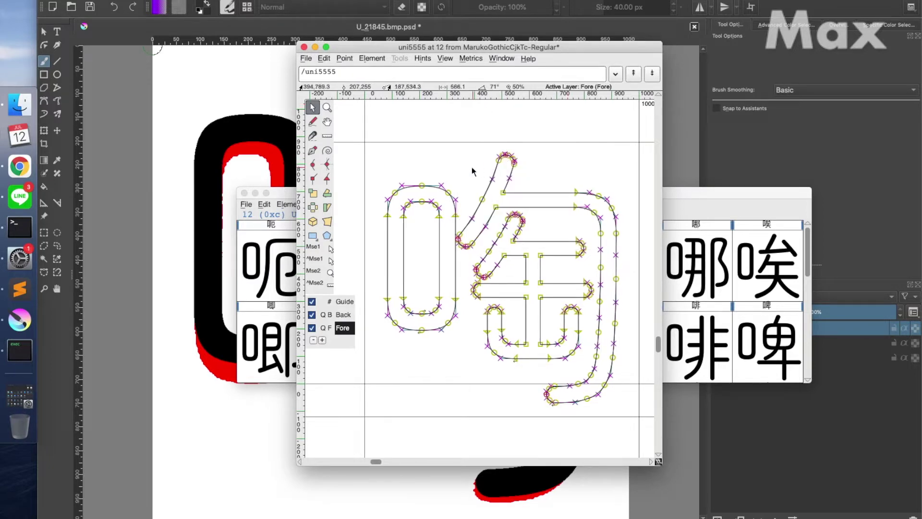
key(super+w)
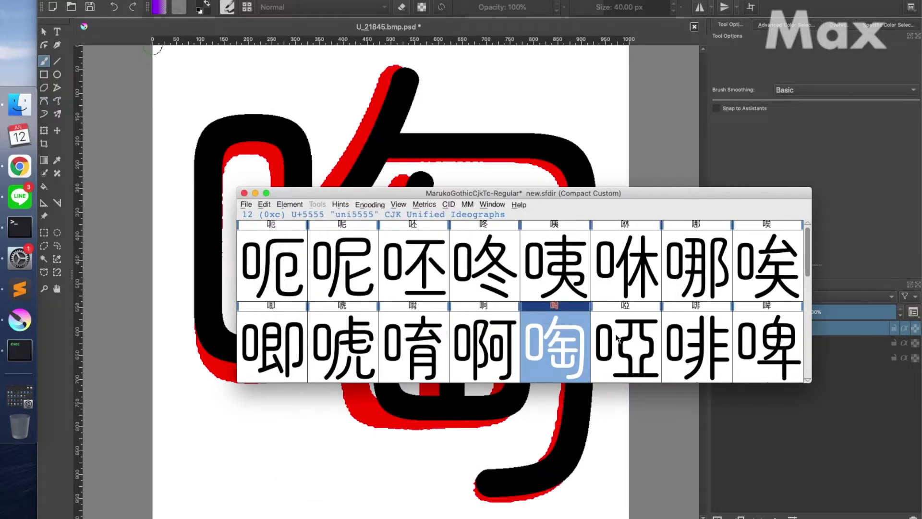
- Switch to Krita and close U_21845.bmp.psd without saving it
click(752, 459)
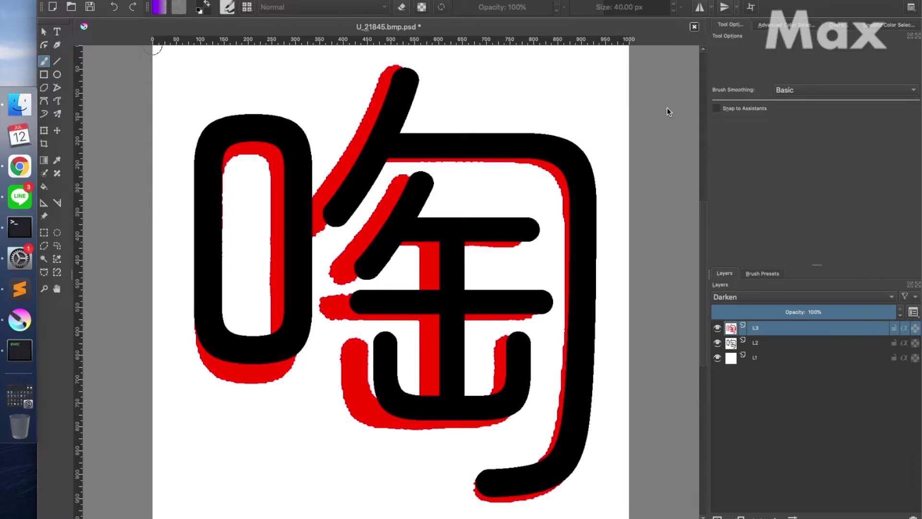
click(694, 27)
click(507, 269)
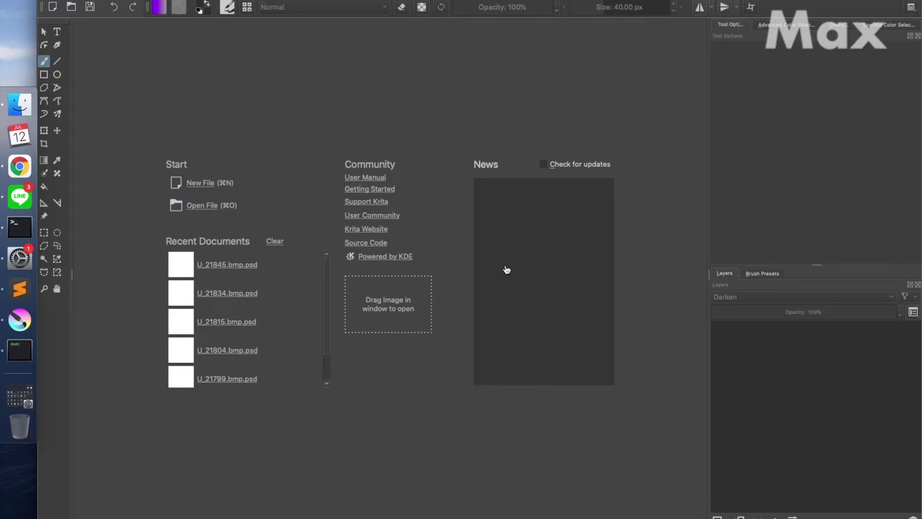
- Open U_21854.bmp.psd in Krita, compare the 啞 outlines with layer L3 set to Darken, and close it without saving
key(super+o)
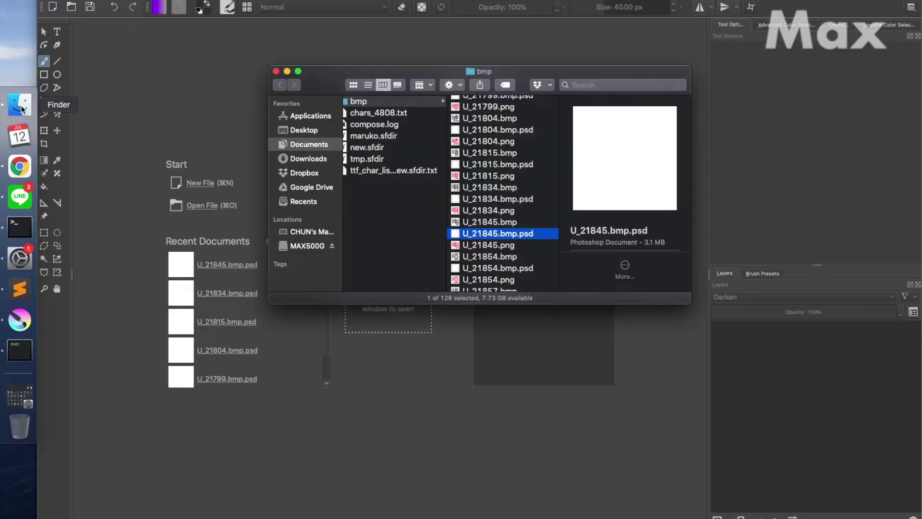
drag(523, 268, 758, 445)
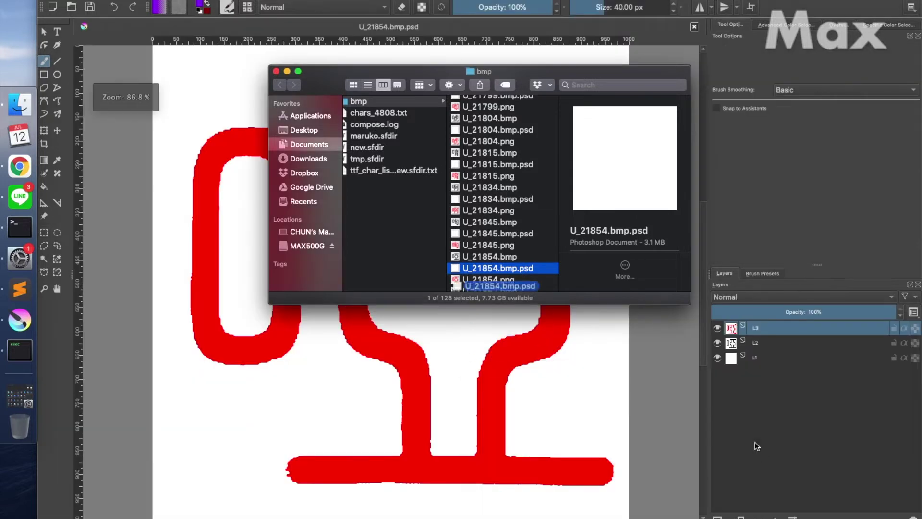
click(888, 297)
click(753, 243)
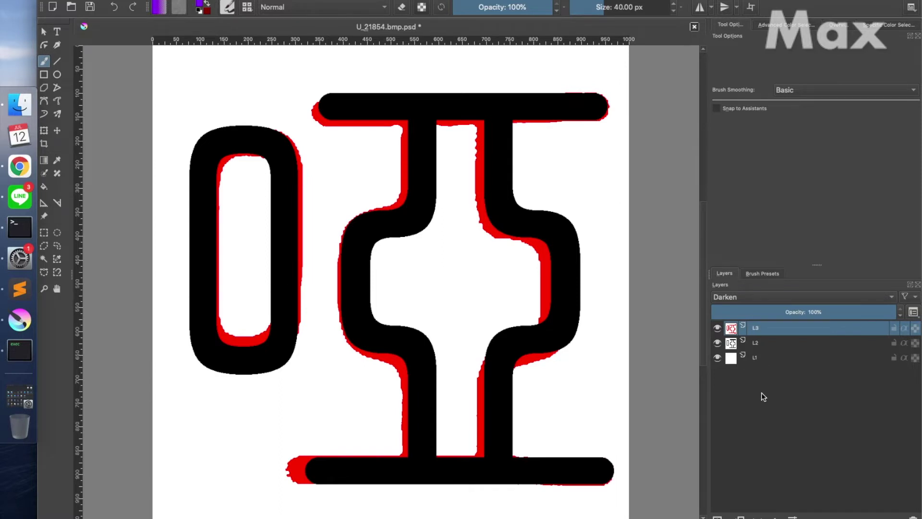
key(super+w)
click(509, 269)
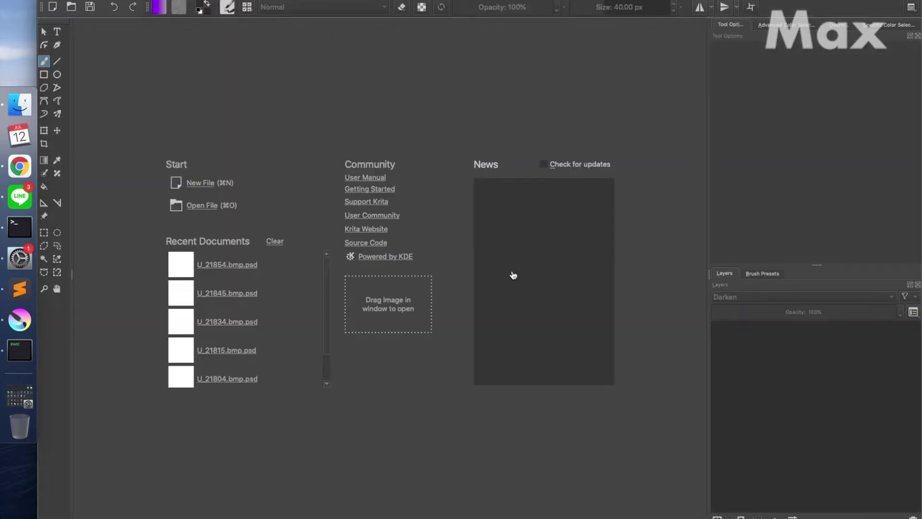
- Open the 啞 glyph (uni555E) in FontForge, move the bottom points of its 口 radical up about 6 units, and close its window
key(super+Tab)
key(super+Tab)
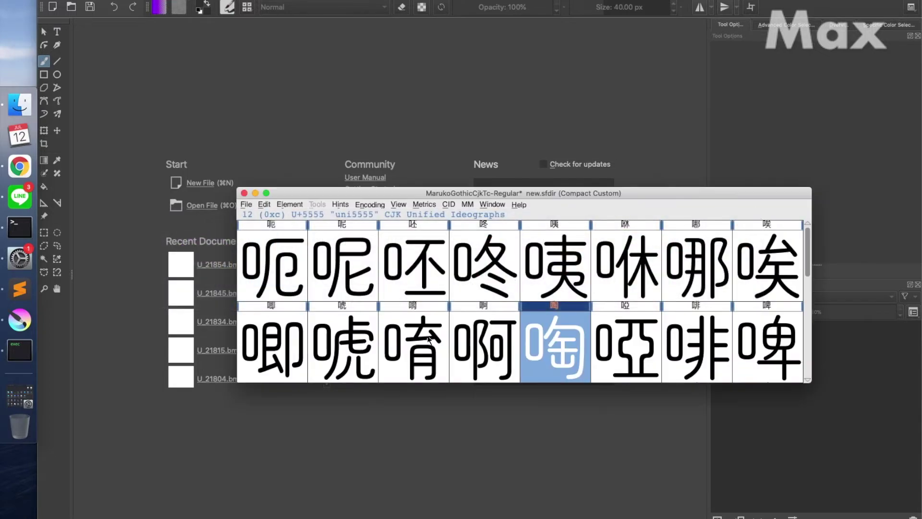
double_click(633, 368)
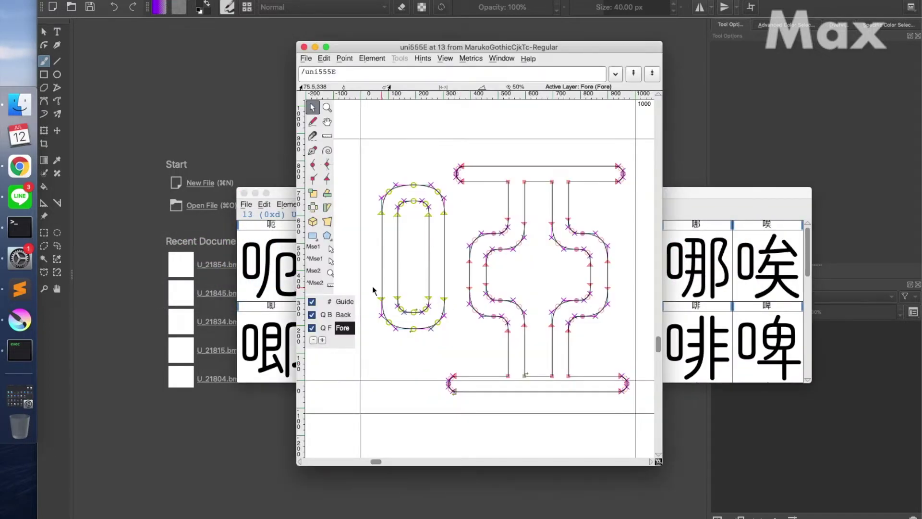
drag(375, 287, 454, 345)
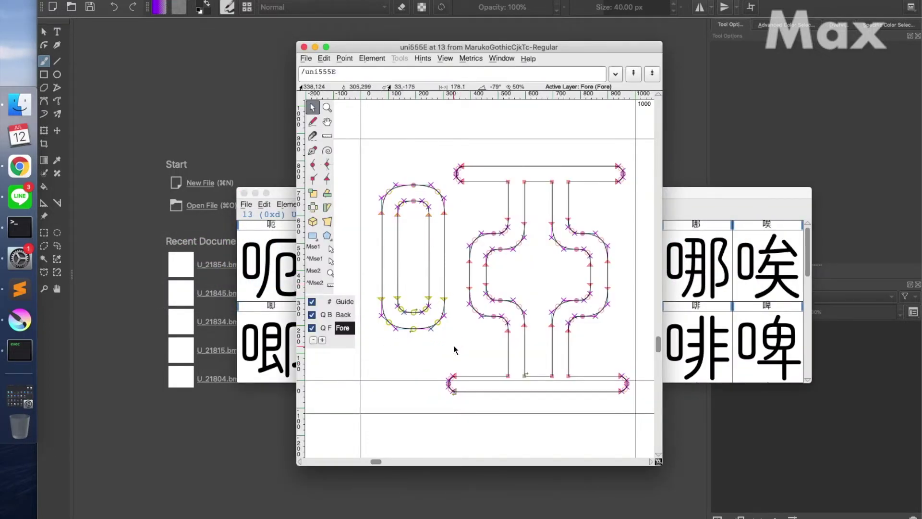
key(Up)
key(Up)
key(Up)
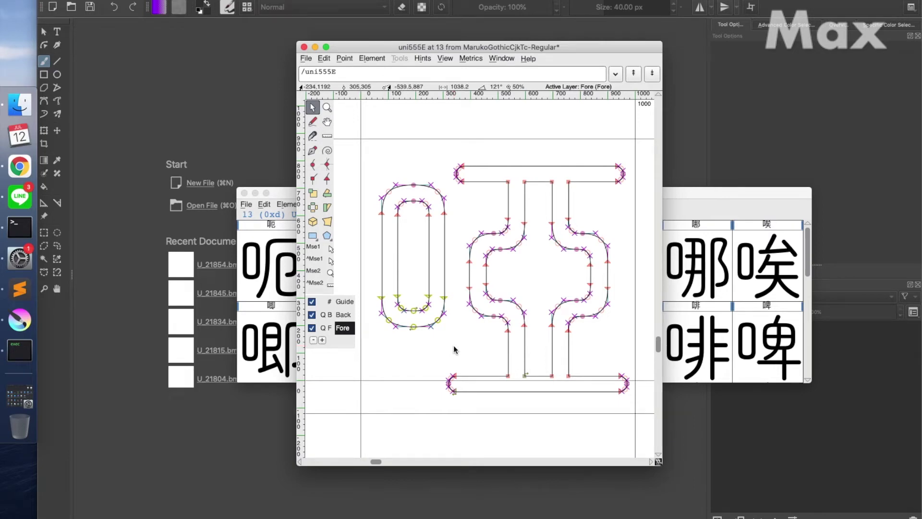
key(super+w)
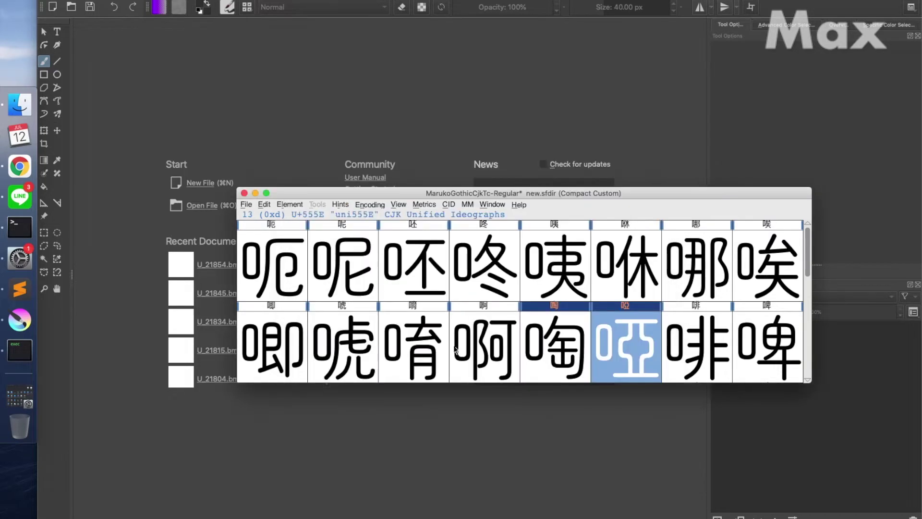
- Open U_21857.bmp.psd from the bmp folder in Krita and set layer L3's blending mode to Darken
click(752, 442)
key(super+Tab)
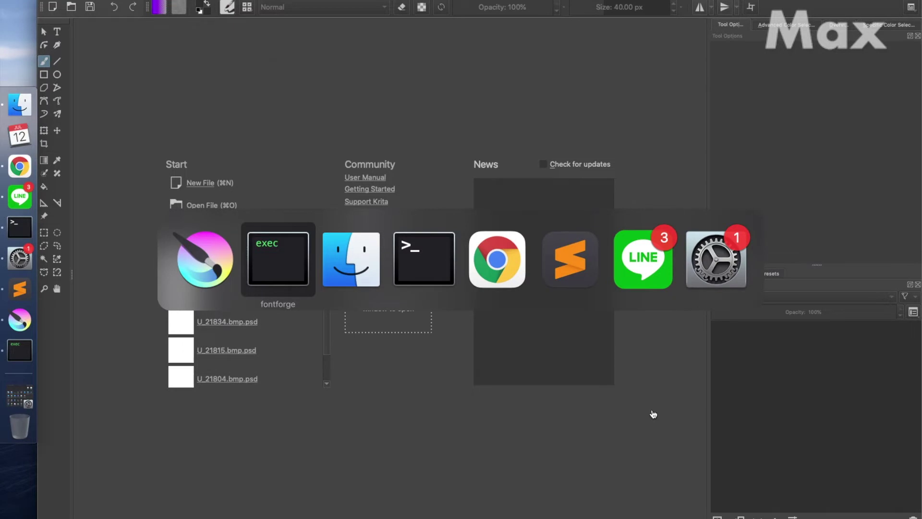
key(super+Tab)
scroll(528, 255, down, 3)
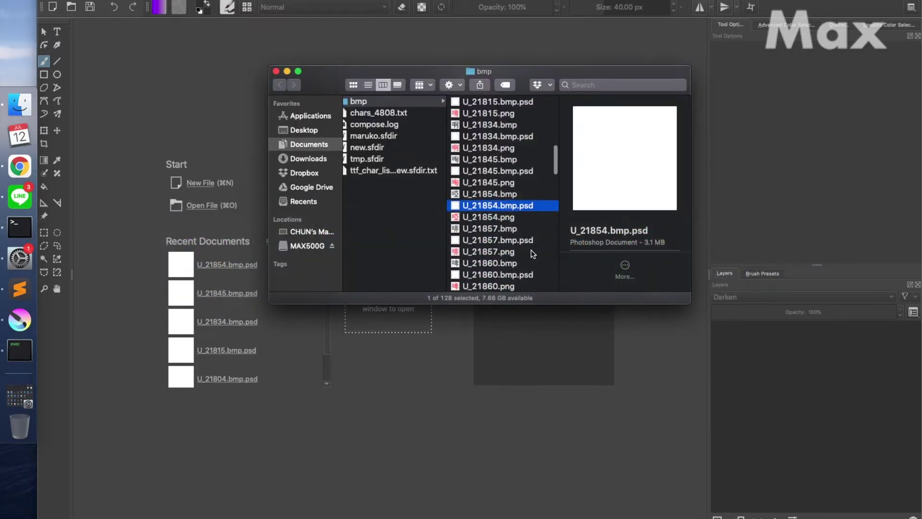
click(494, 240)
mouse_move(517, 241)
mouse_down()
mouse_move(570, 381)
mouse_move(737, 440)
mouse_up()
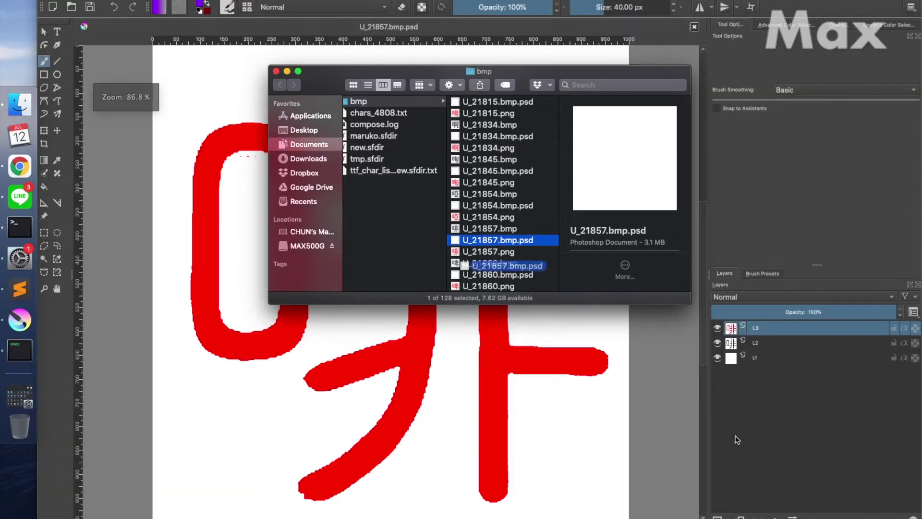
click(786, 454)
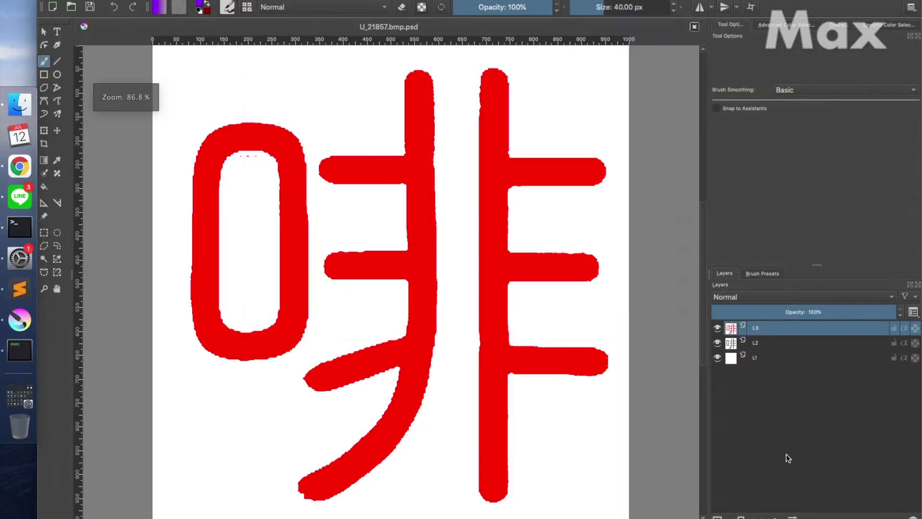
click(890, 298)
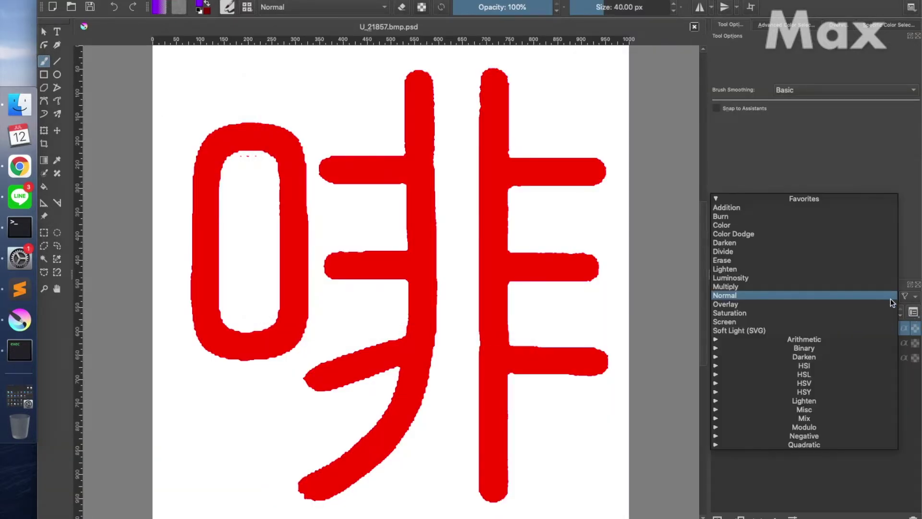
click(758, 242)
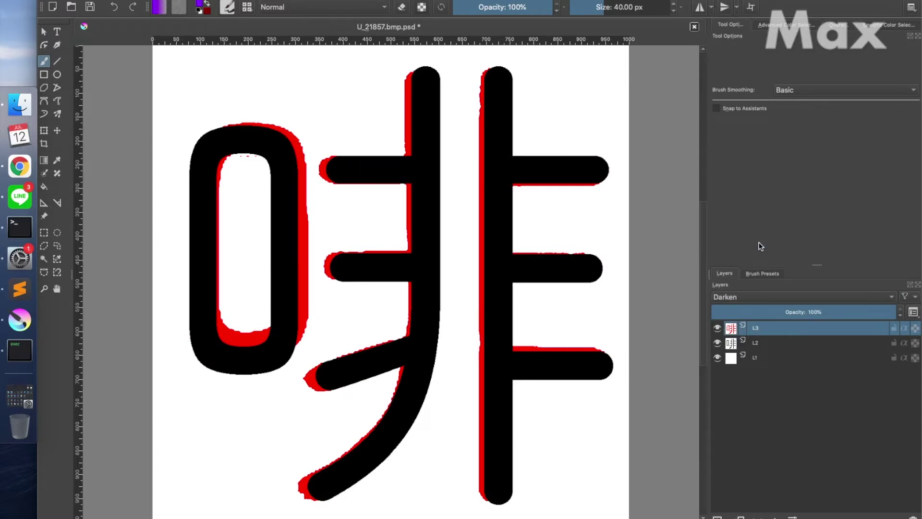
- Open the 啡 glyph (uni5561) in FontForge and nudge the bottom points of its 口 radical slightly upward
key(super+Tab)
key(super+Tab)
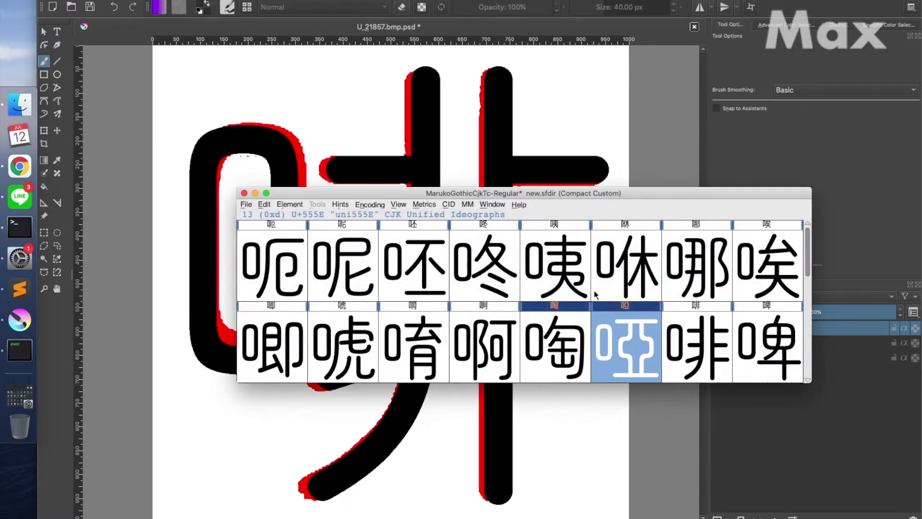
double_click(702, 344)
drag(372, 290, 451, 347)
key(Up)
key(Up)
key(Up)
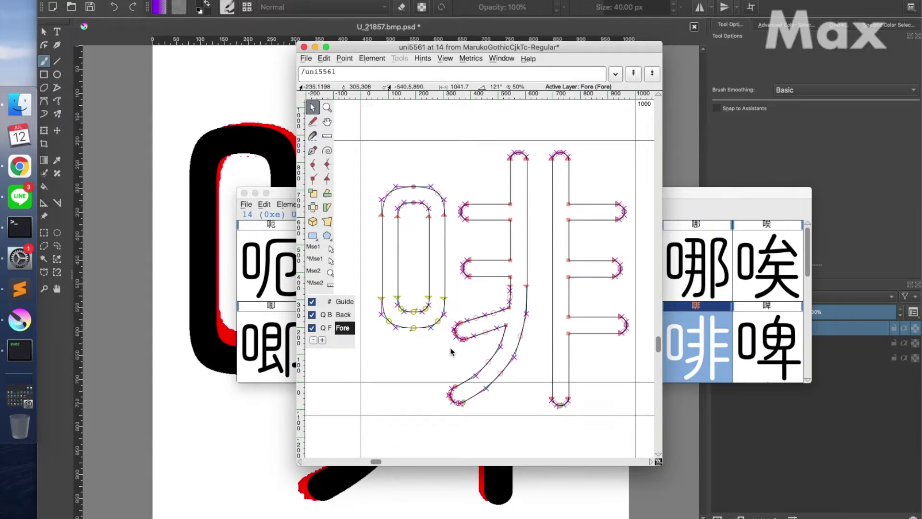
- Shift both contours of the 啡 glyph's 口 radical about 3 units right and close the glyph window
double_click(430, 302)
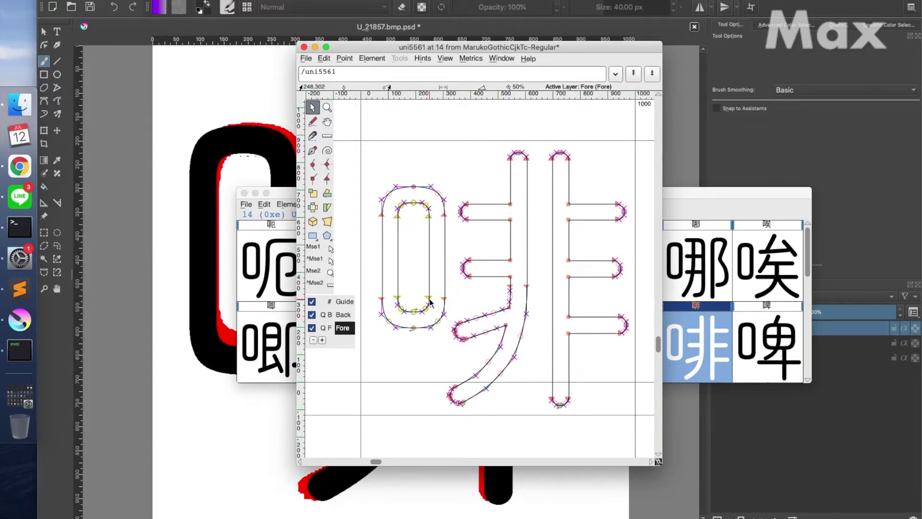
shift+double_click(443, 303)
key(Right)
key(Right)
key(Right)
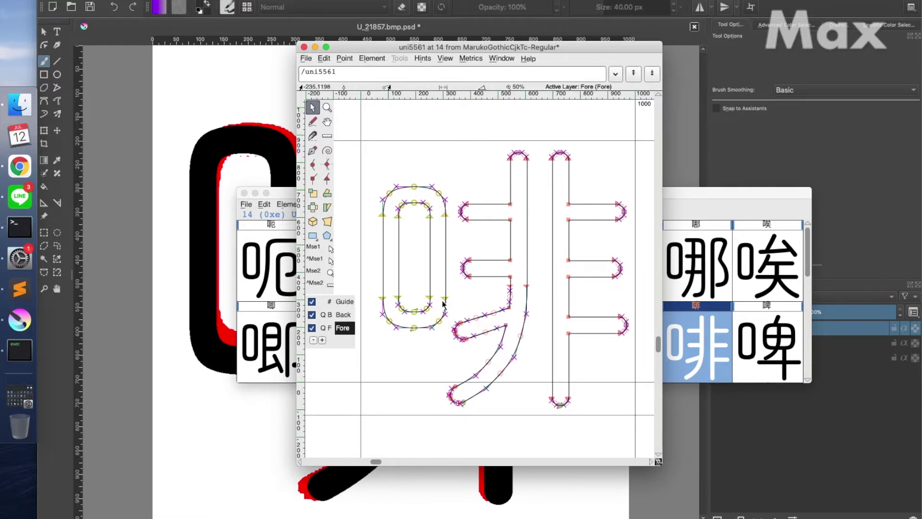
key(super+w)
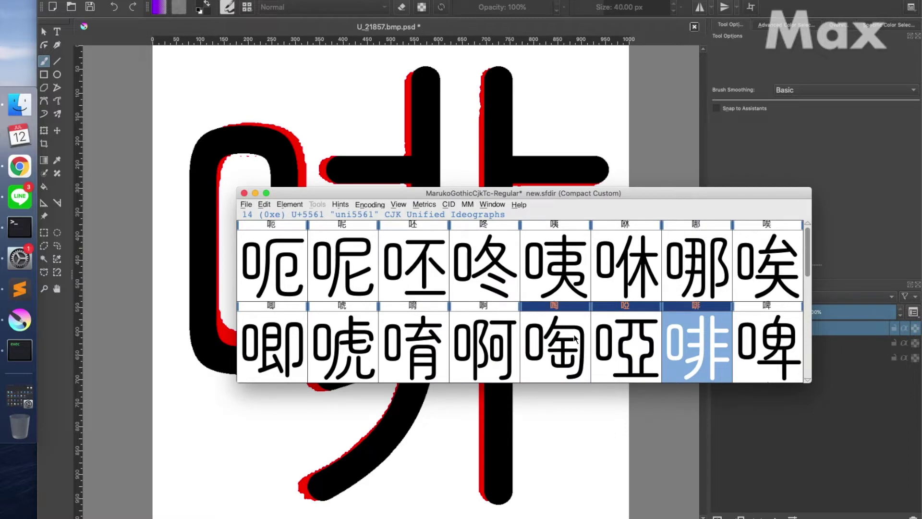
- Recheck the 啡 overlay in Krita, reopen uni5561 in FontForge, nudge both halves of its 非 component a few units left, and close the glyph
key(super+Tab)
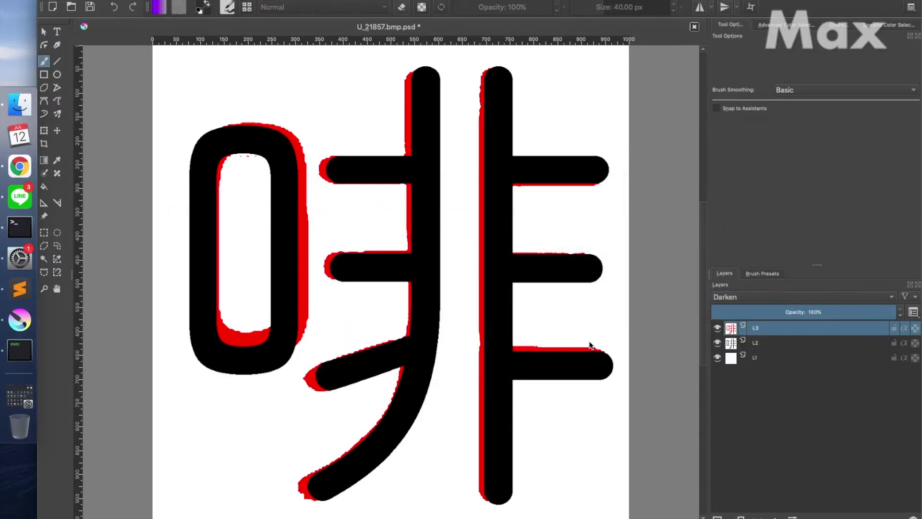
key(super+Tab)
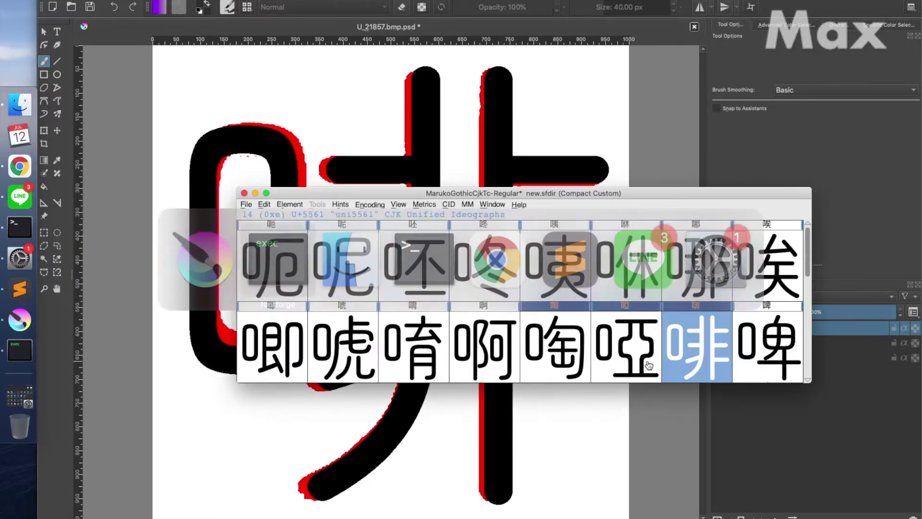
double_click(713, 365)
double_click(568, 356)
key(super+Tab)
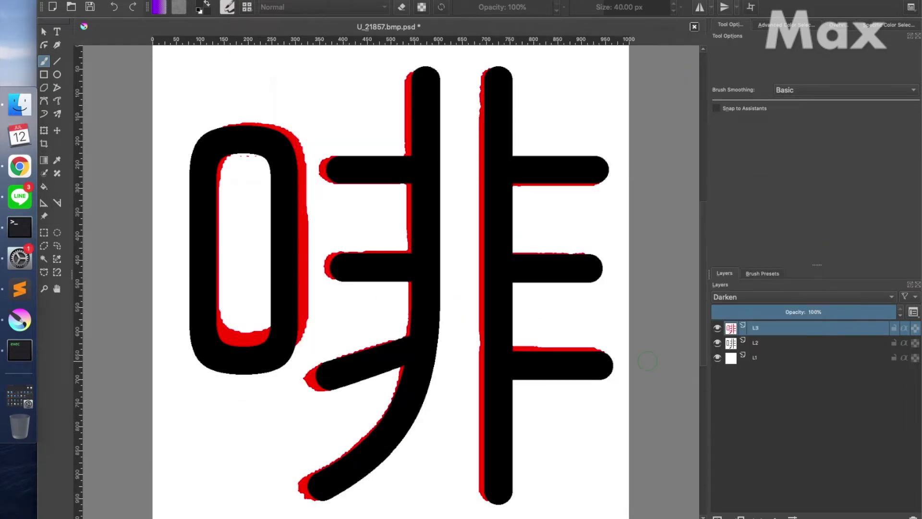
key(super+Tab)
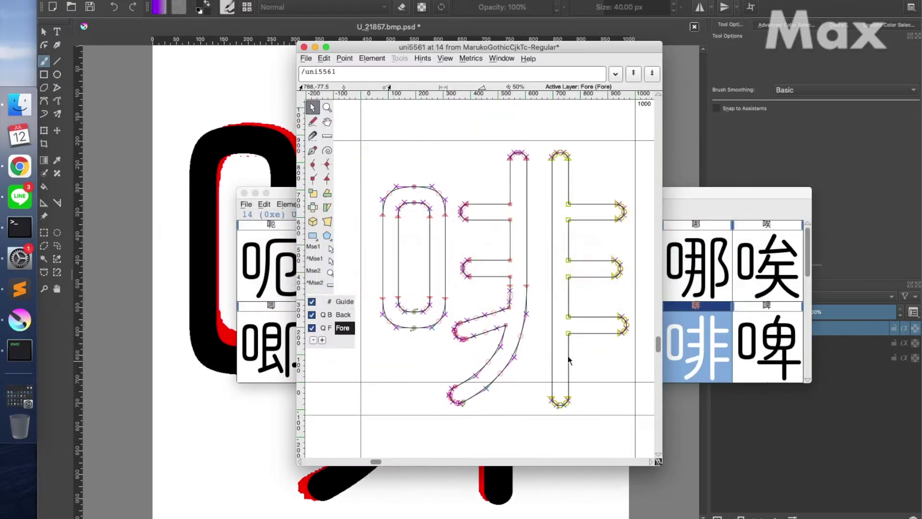
click(521, 337)
double_click(521, 338)
key(Left)
key(Left)
key(Left)
click(537, 342)
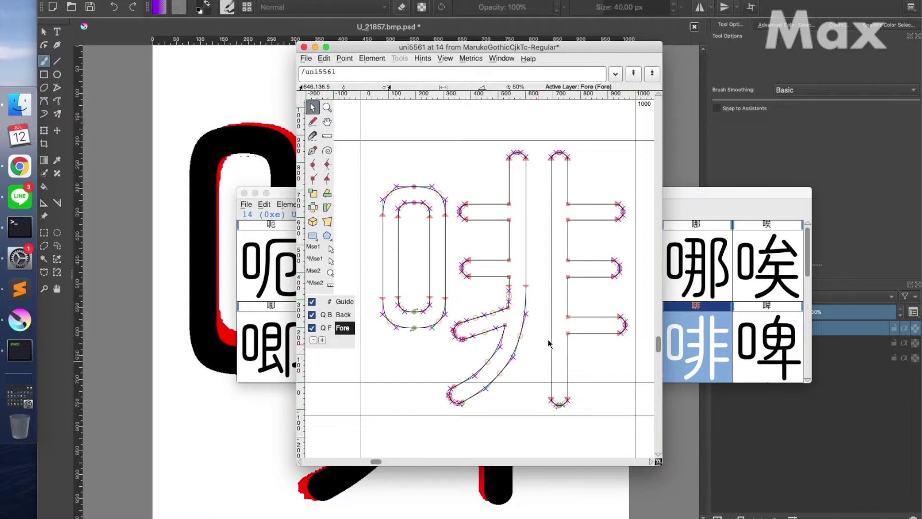
double_click(567, 334)
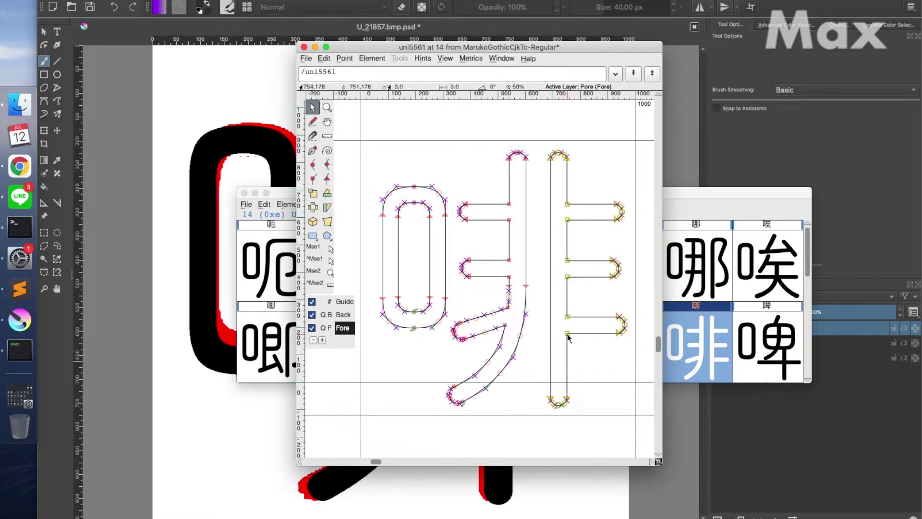
key(ctrl+shift+q)
- Select the 啤 glyph (uni5564) in the font overview, switch to Krita and close U_21857.bmp.psd without saving it
click(651, 344)
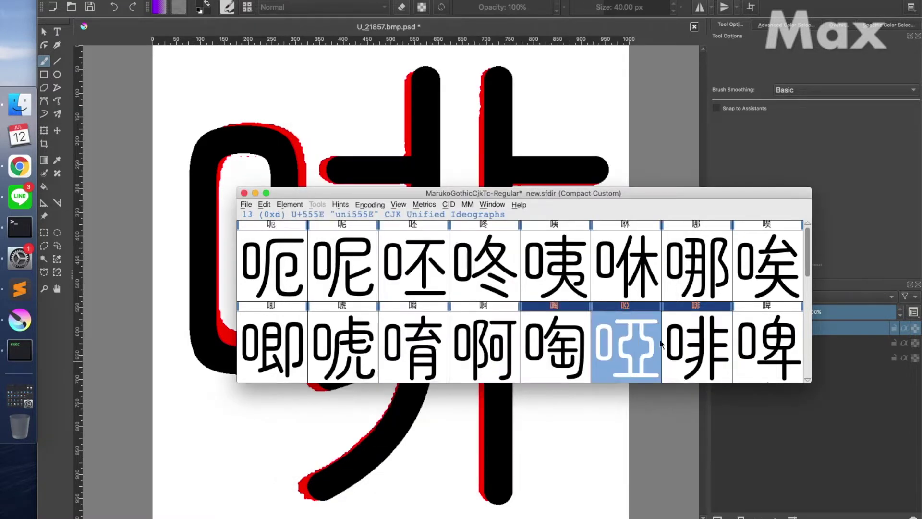
click(761, 344)
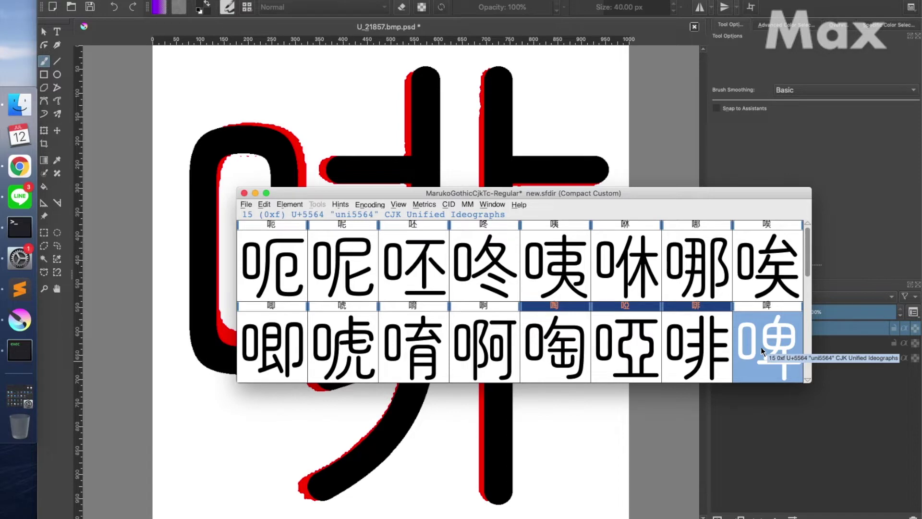
click(760, 427)
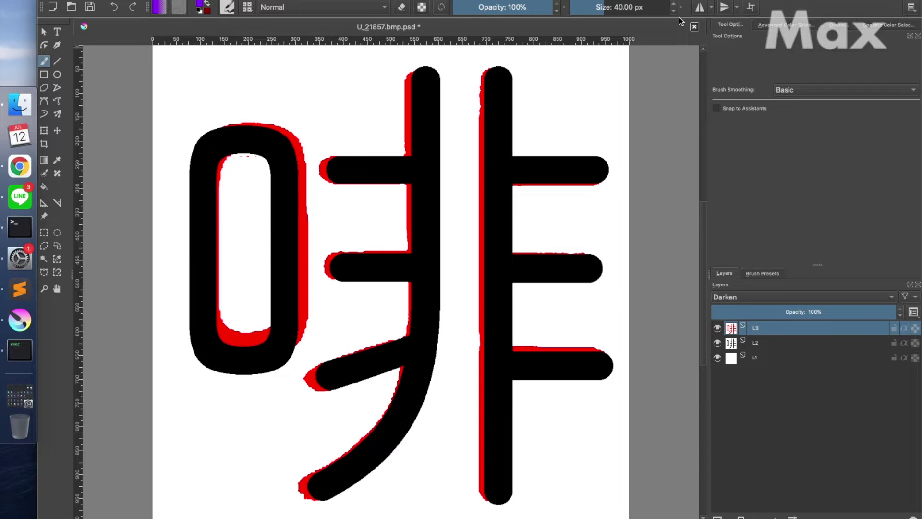
click(694, 27)
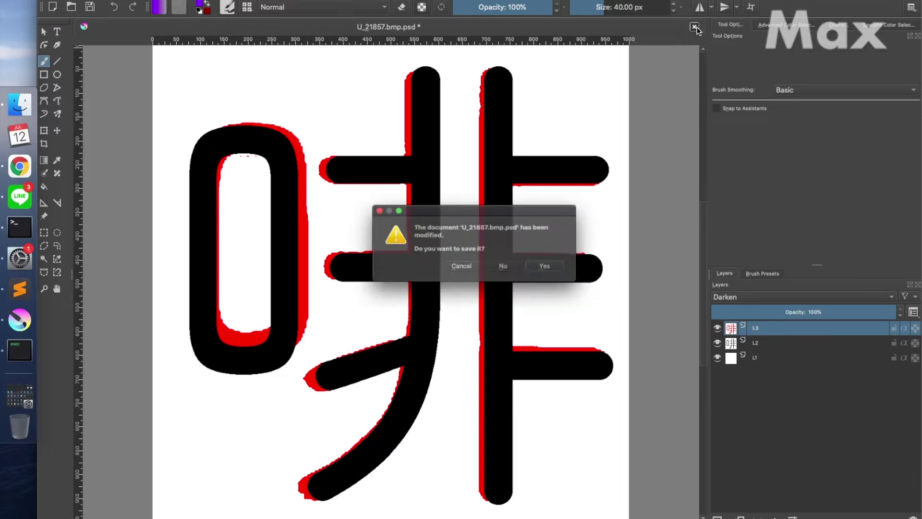
click(508, 269)
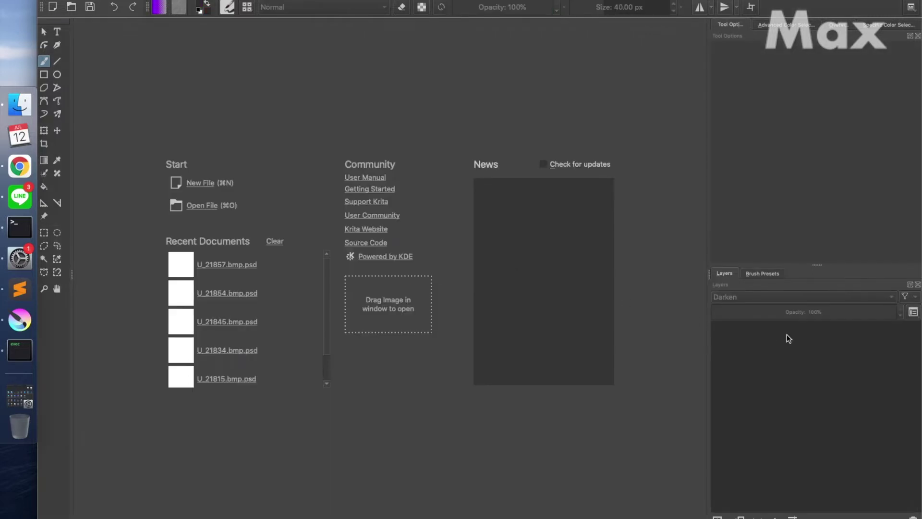
- Open U_21860.bmp.psd from the bmp folder in Krita and set layer L3's blending mode to Darken
key(super+Tab)
key(super+Tab)
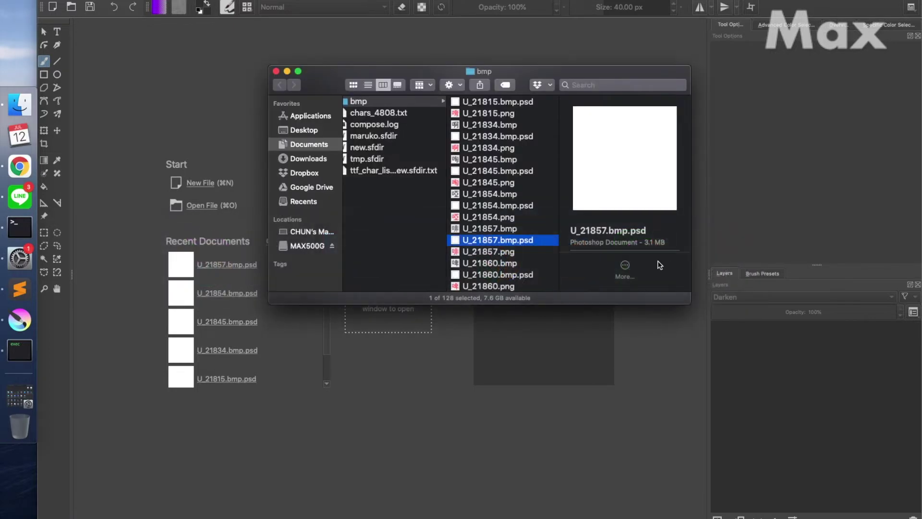
drag(510, 247, 740, 446)
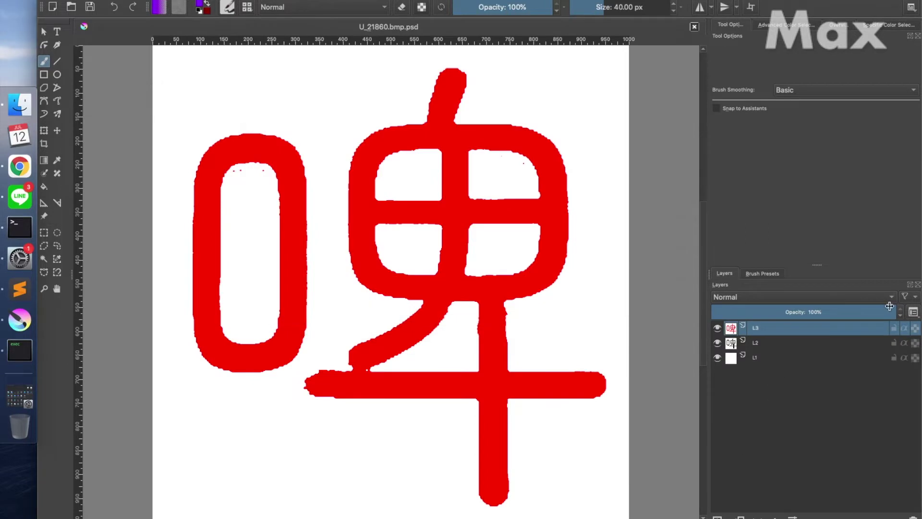
click(895, 300)
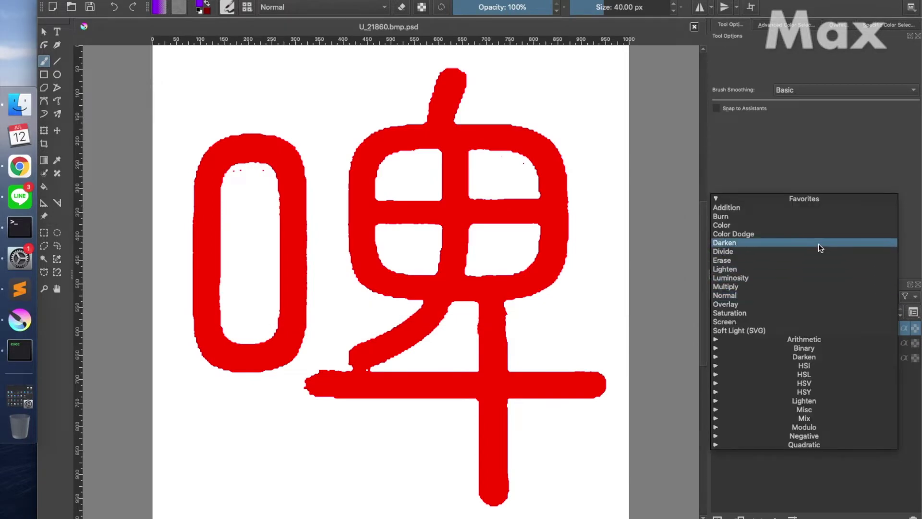
click(818, 243)
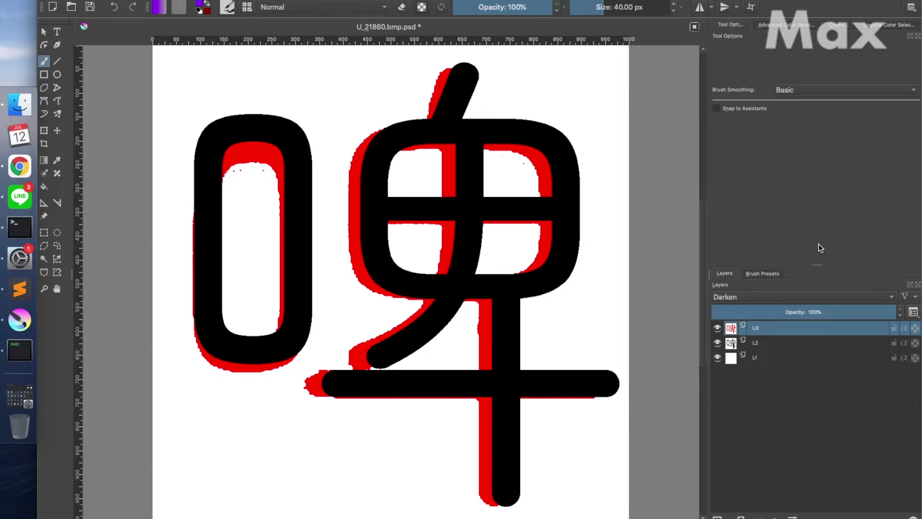
- Open the 啤 glyph (uni5564) in FontForge and move the top points of its 口 radical down about 12 units
key(super+Tab)
key(super+Tab)
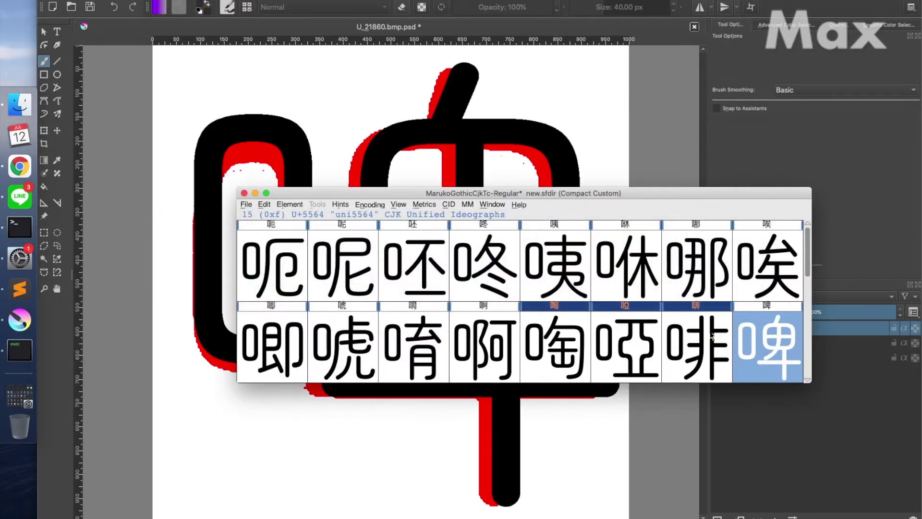
double_click(759, 339)
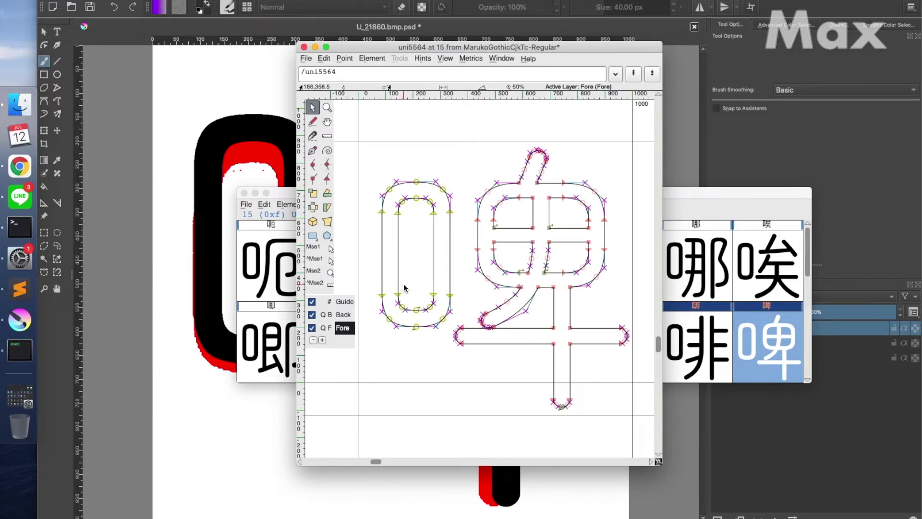
drag(370, 169, 460, 241)
key(Down)
key(Down)
key(Down)
key(Down)
key(Down)
key(Down)
key(Down)
key(Down)
key(Down)
key(Down)
key(Down)
key(Down)
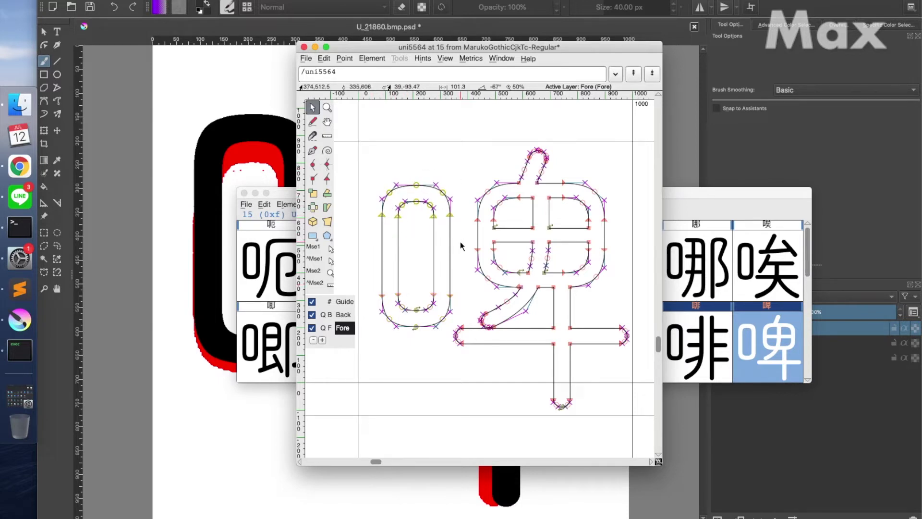
click(460, 241)
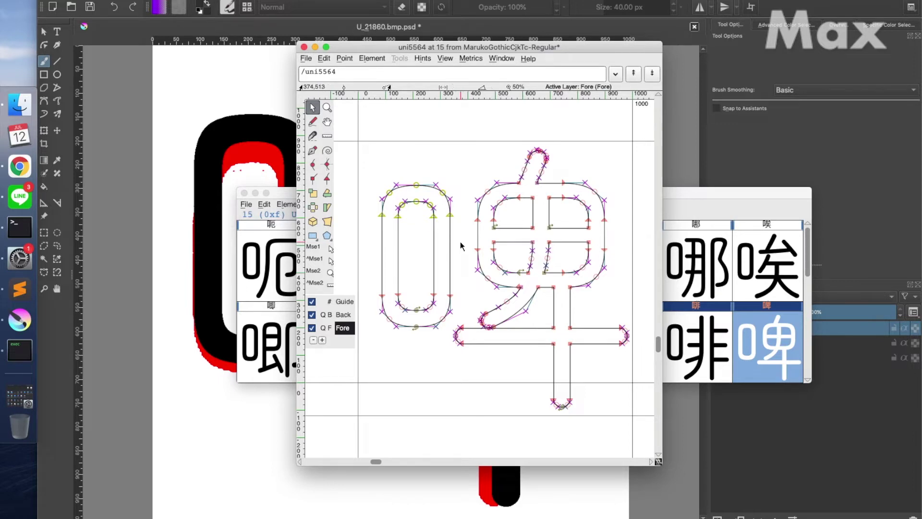
- Select everything except the 口 radical in the 啤 glyph, shift it left about 12 units to match the Krita overlay, and close the glyph
double_click(435, 219)
shift+double_click(450, 218)
key(ctrl+Escape)
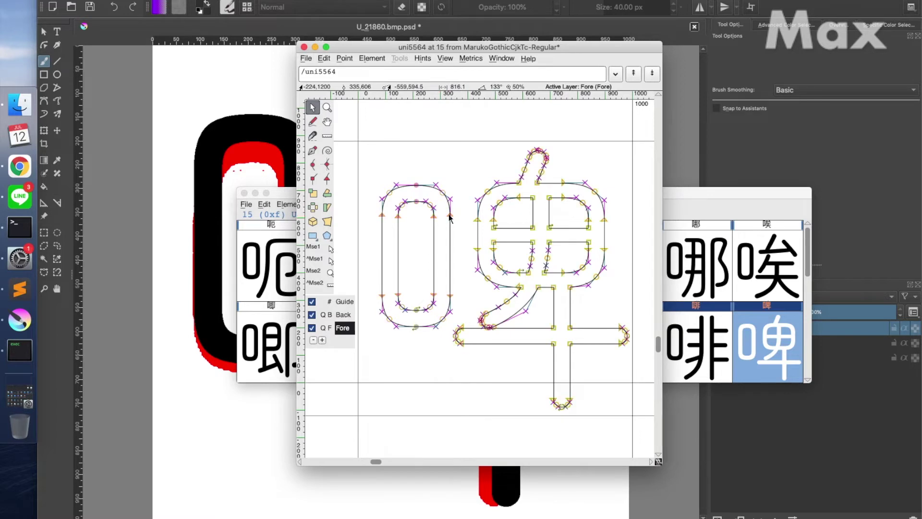
key(super+Tab)
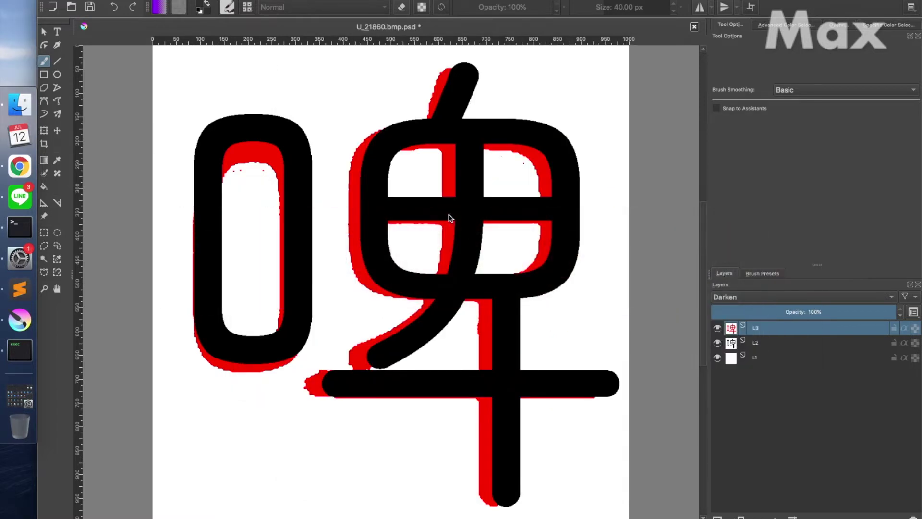
key(super+Tab)
key(Left)
key(Left)
key(Left)
key(Left)
key(Left)
key(Left)
key(Left)
key(Left)
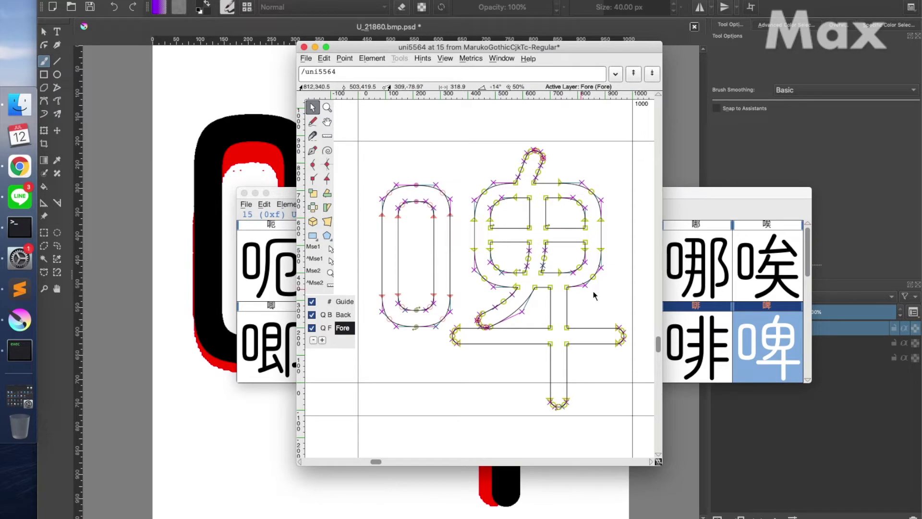
key(super+w)
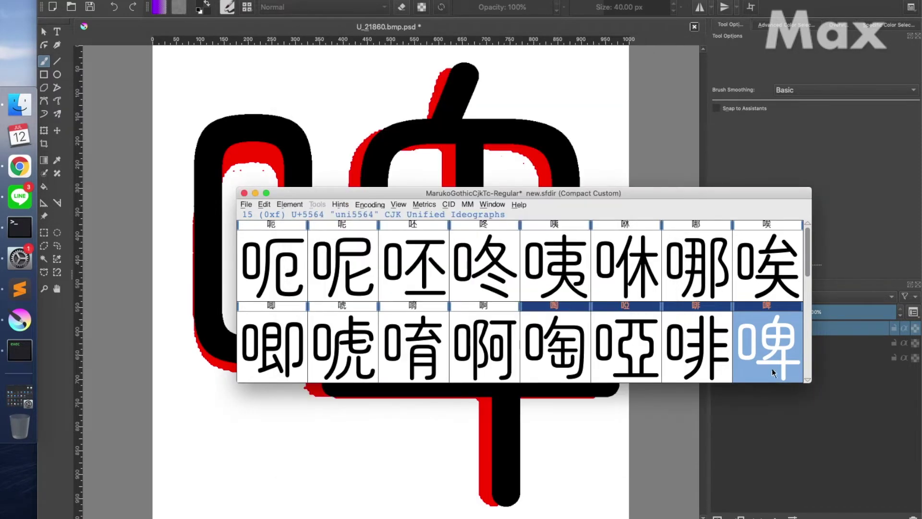
- Bring the next glyph rows, starting with 喂, into view in FontForge, then close U_21860.bmp.psd in Krita without saving it
click(810, 368)
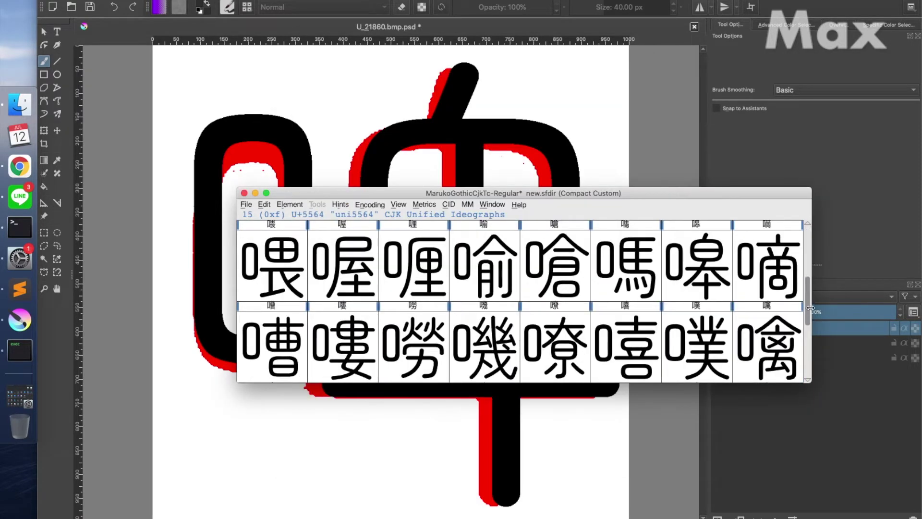
click(794, 440)
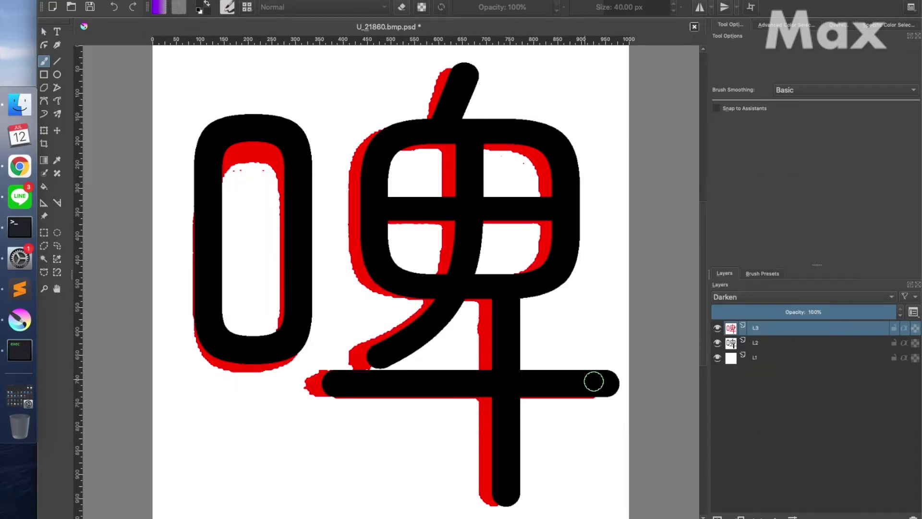
click(694, 28)
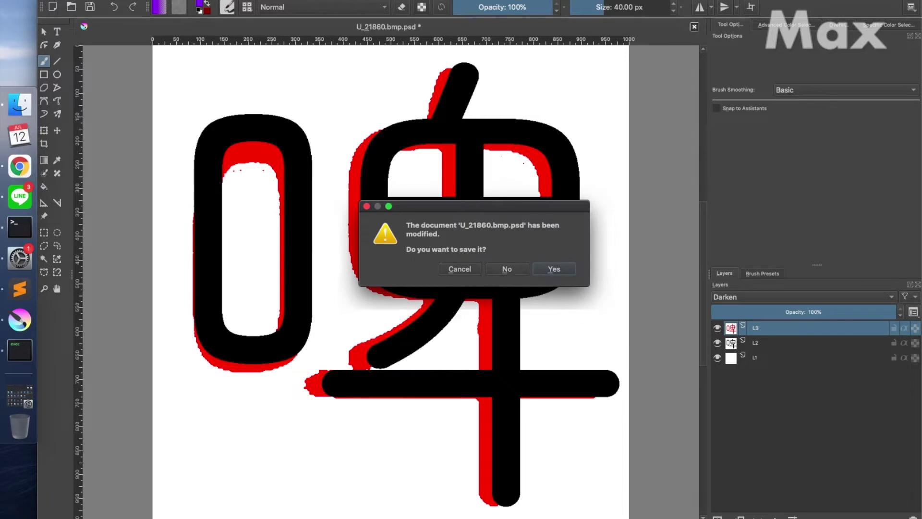
click(505, 270)
- Open U_21890.bmp.psd from the bmp folder in Krita and set layer L3's blending mode to Darken
key(super+Tab)
key(super+Tab)
key(Up)
key(Up)
key(Up)
drag(497, 251, 776, 418)
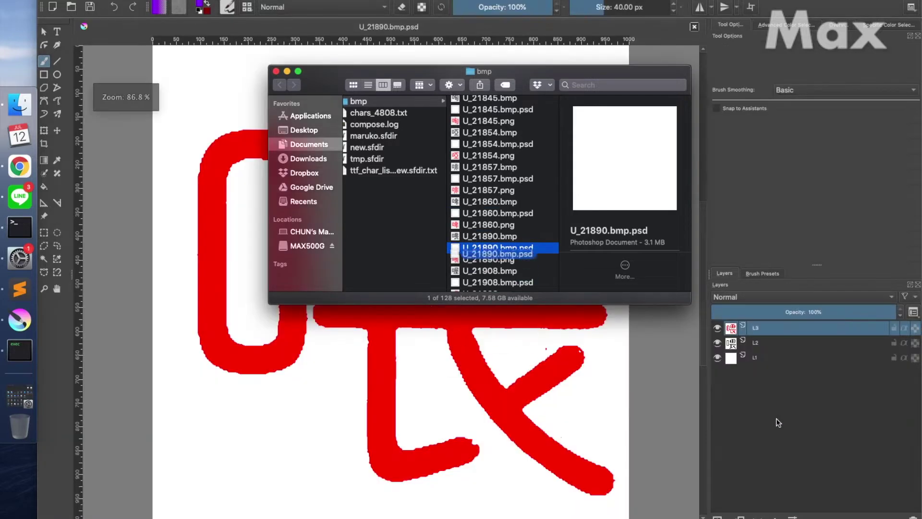
click(890, 297)
click(787, 243)
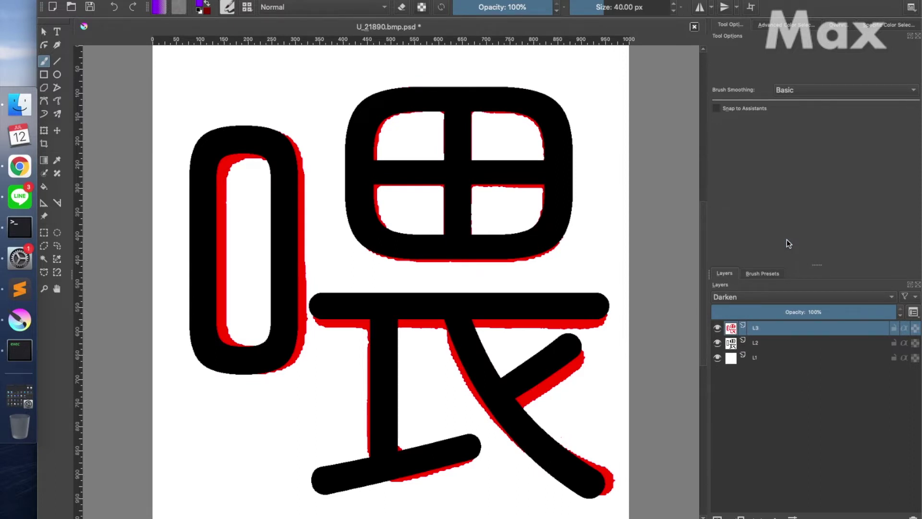
- Switch to FontForge, open the 喂 glyph (uni5582), shift its 口 radical right about 10 units, and close the glyph
key(super+Tab)
key(super+Tab)
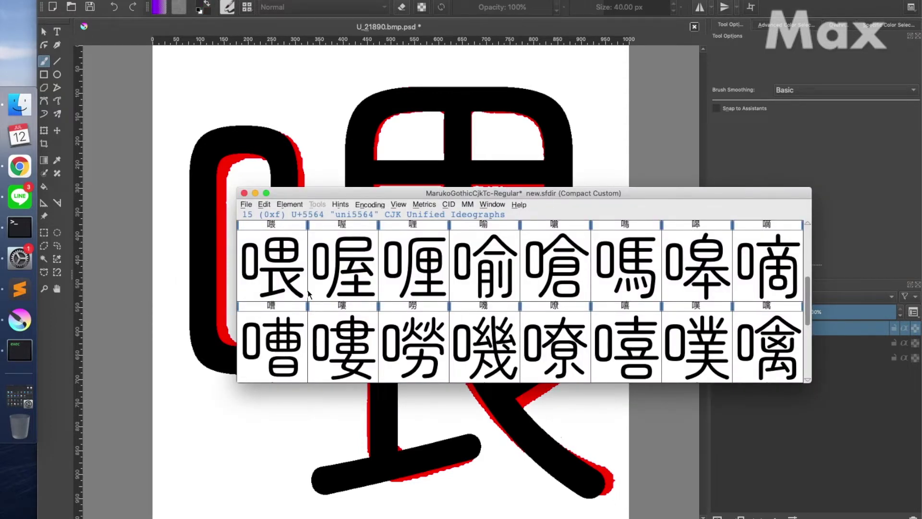
click(287, 284)
double_click(286, 281)
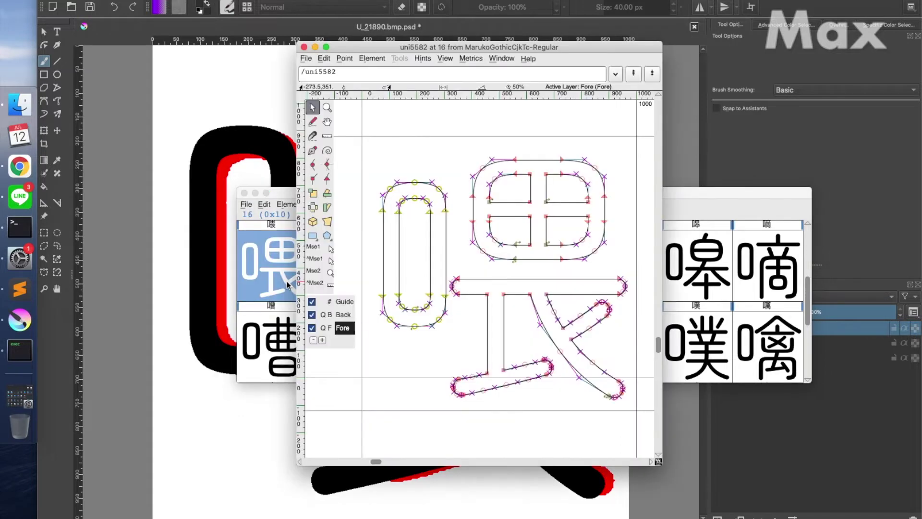
key(Right)
key(Right)
key(Right)
key(Right)
key(Right)
key(Right)
key(Right)
key(Right)
key(Right)
key(Right)
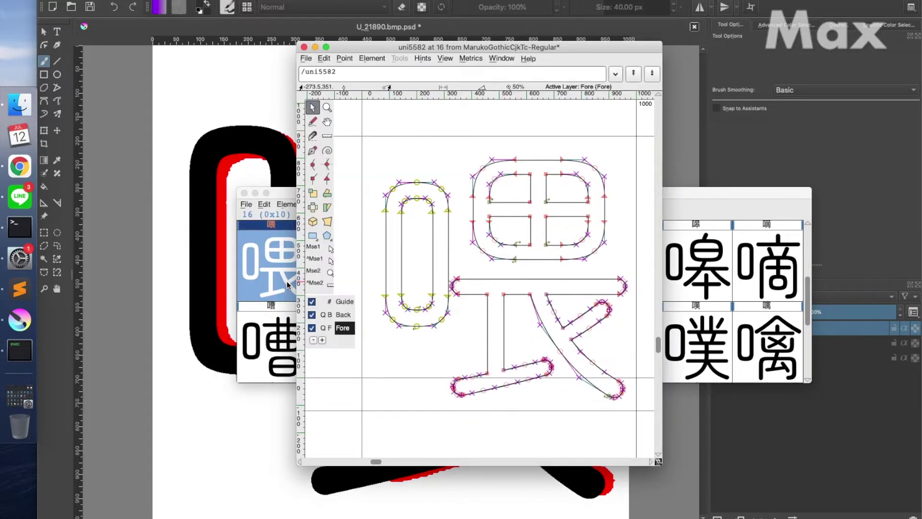
key(super+w)
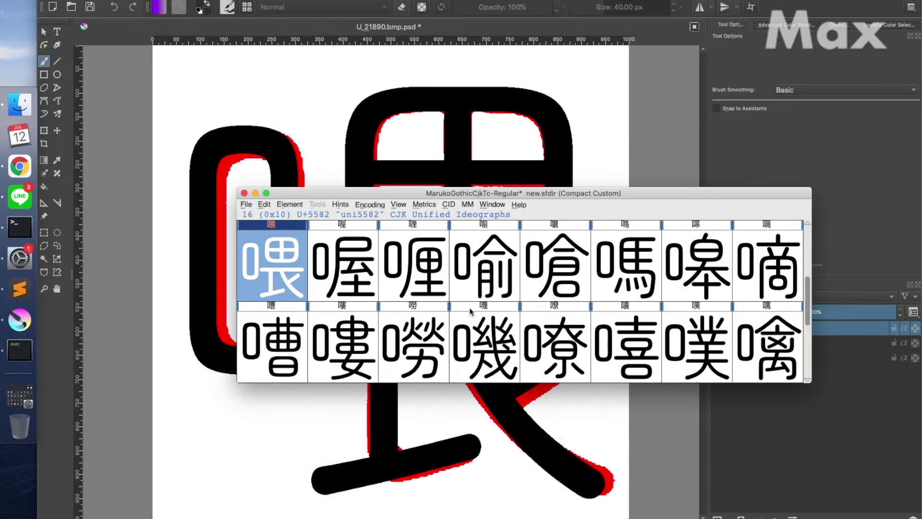
- Return to Krita and close U_21890.bmp.psd without saving it
click(821, 436)
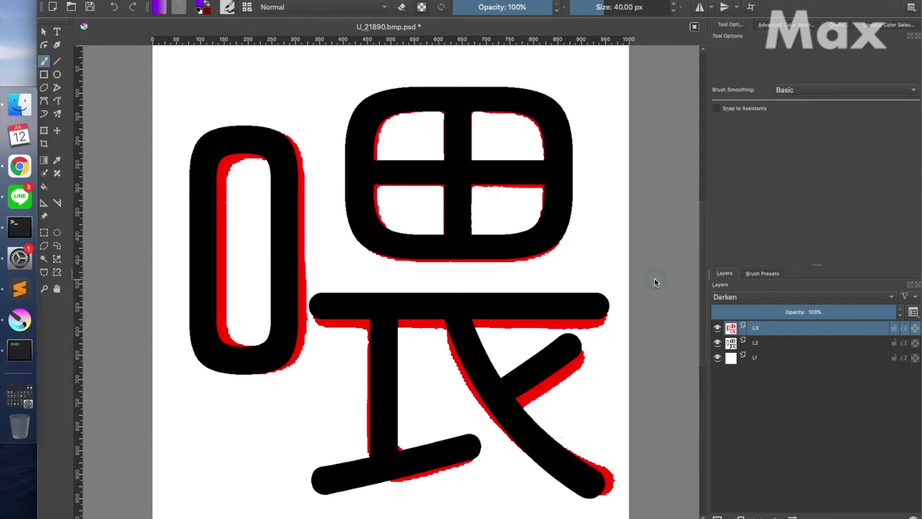
key(super+Tab)
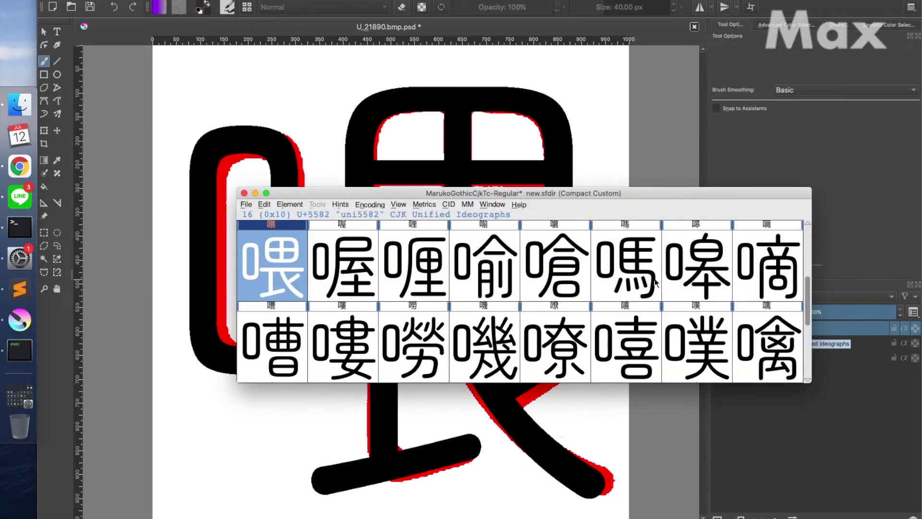
click(776, 395)
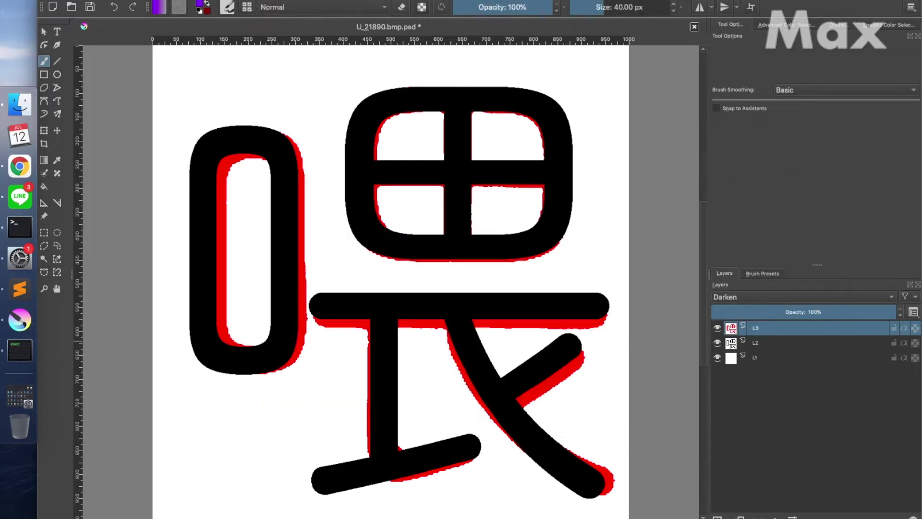
click(695, 27)
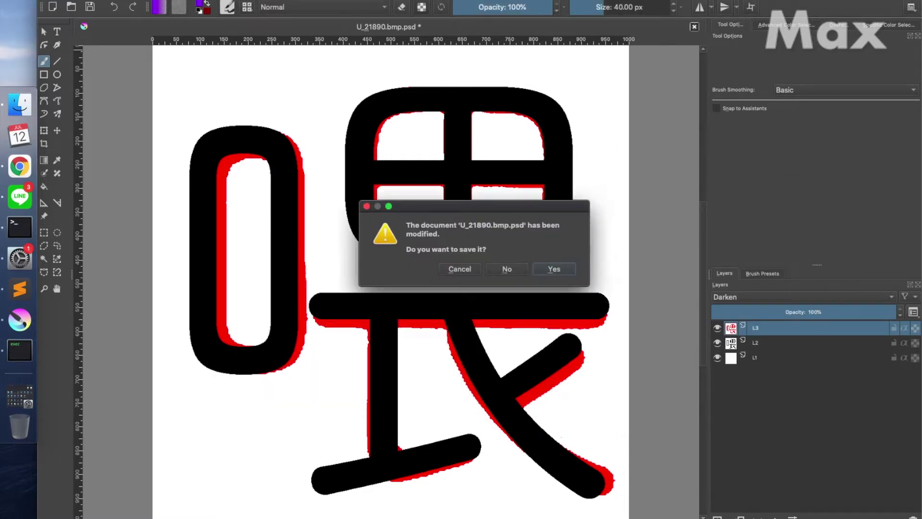
click(512, 269)
- Open U_21908.bmp.psd from the bmp folder in Krita and set layer L3's blending mode to Darken
key(super+Tab)
key(super+Tab)
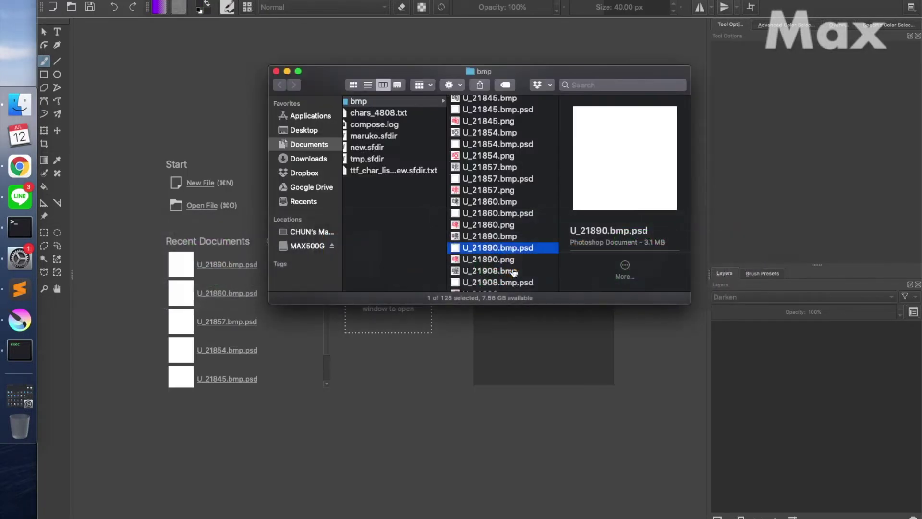
scroll(518, 260, down, 2)
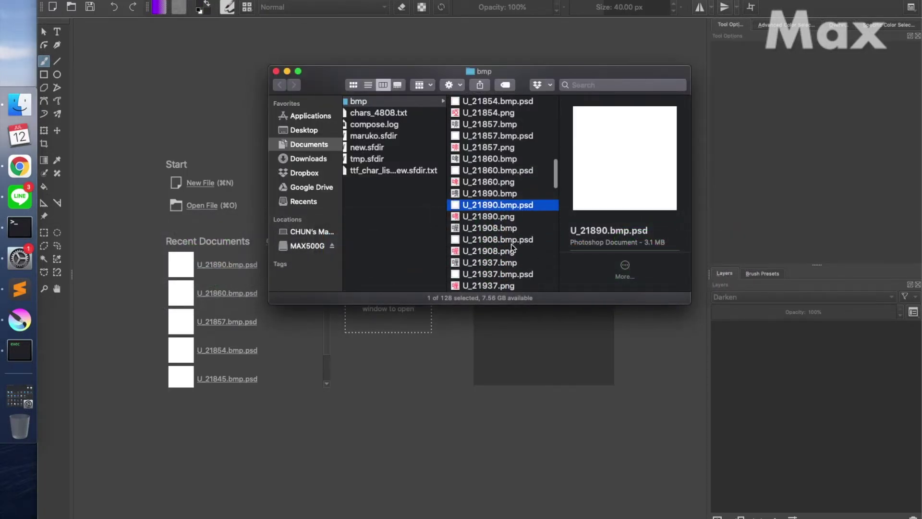
click(511, 241)
drag(511, 242, 749, 445)
click(749, 445)
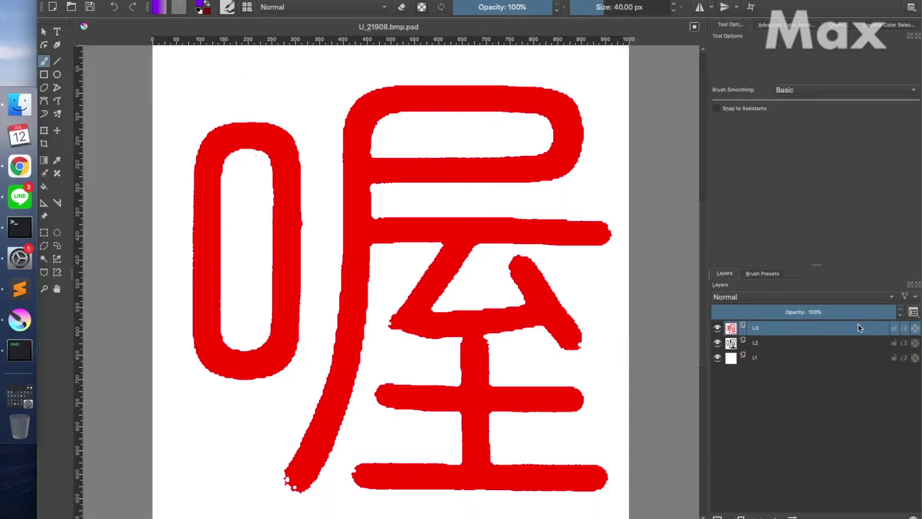
click(891, 297)
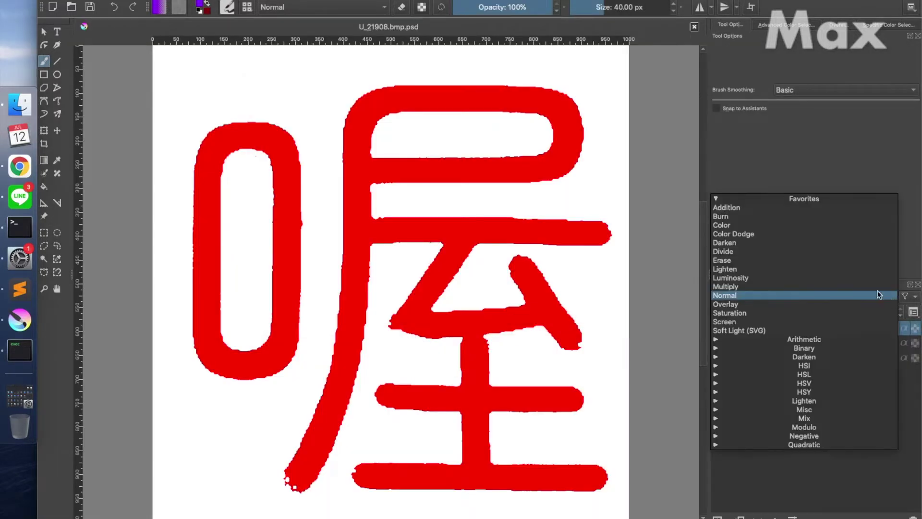
click(783, 243)
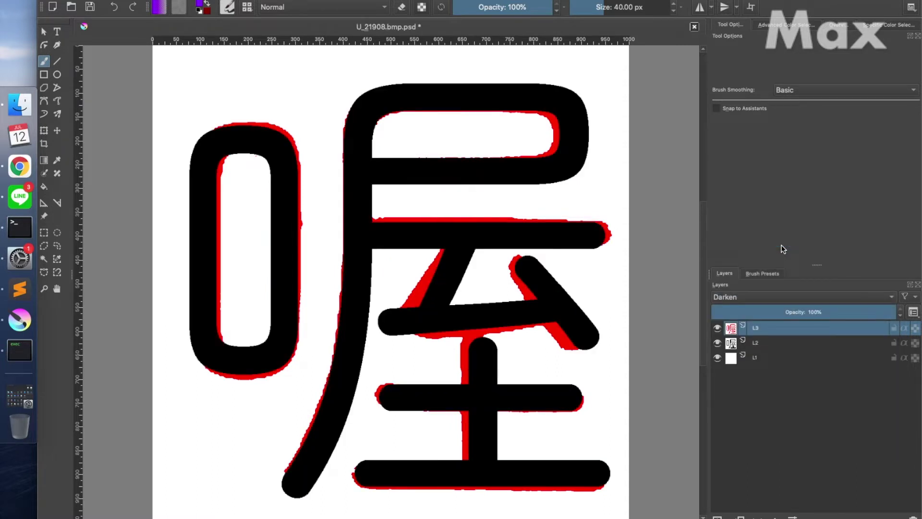
- Open the 喔 glyph (uni5594) in FontForge, shift its 口 radical right about 6 units, and close the glyph
key(super+Tab)
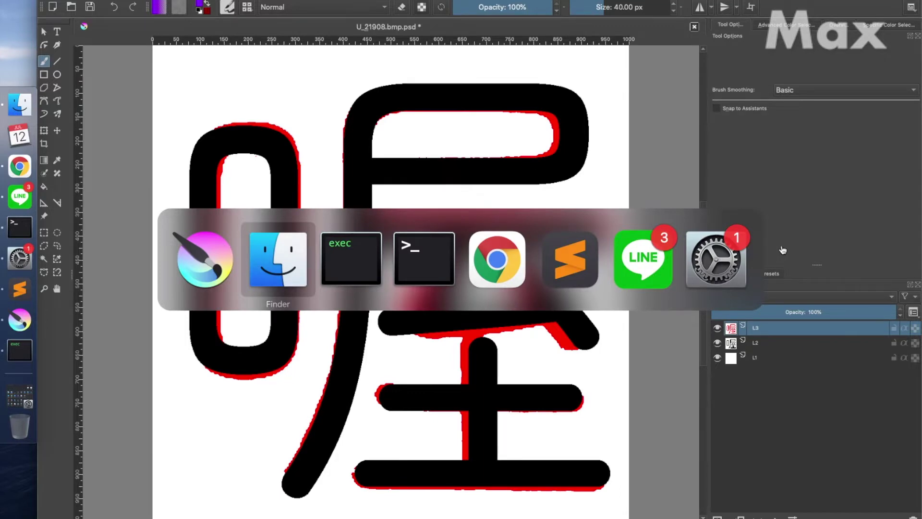
key(super+Tab)
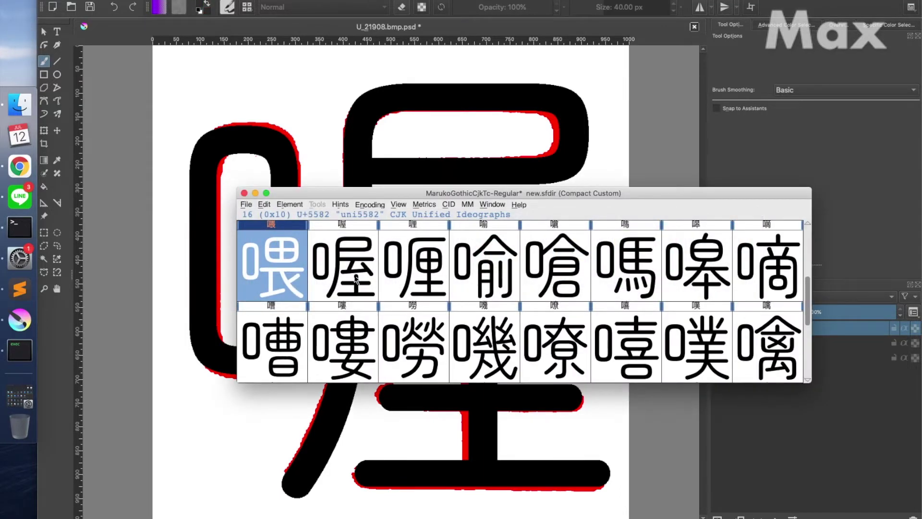
double_click(354, 276)
key(Right)
key(Right)
key(Right)
key(Right)
key(Right)
key(Right)
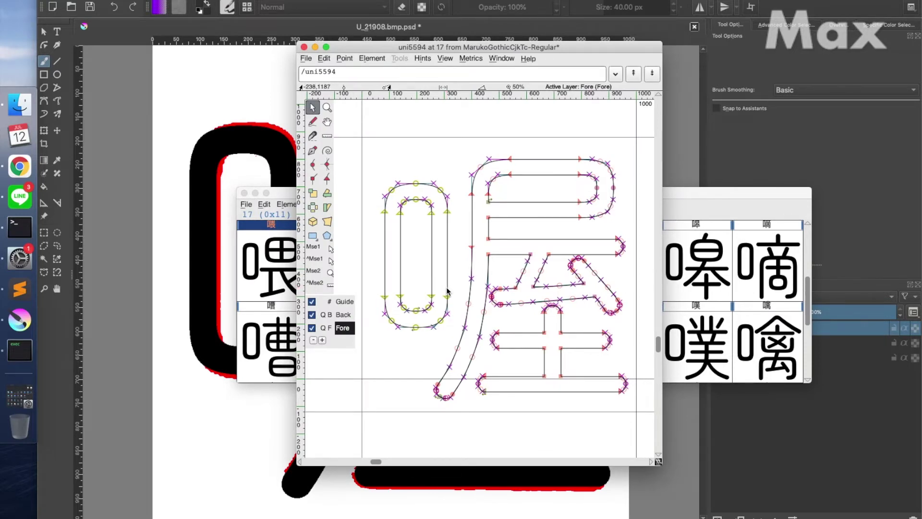
key(super+w)
- Return to Krita and close U_21908.bmp.psd without saving it
click(774, 421)
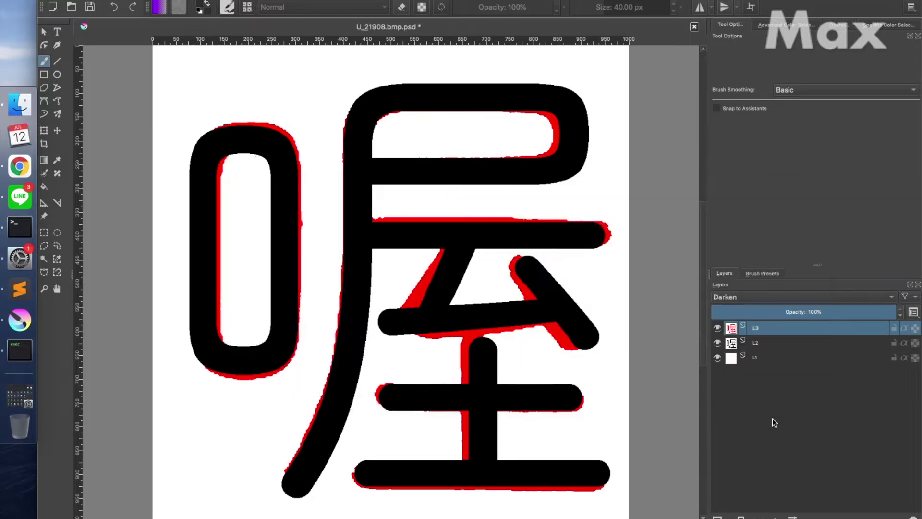
click(694, 28)
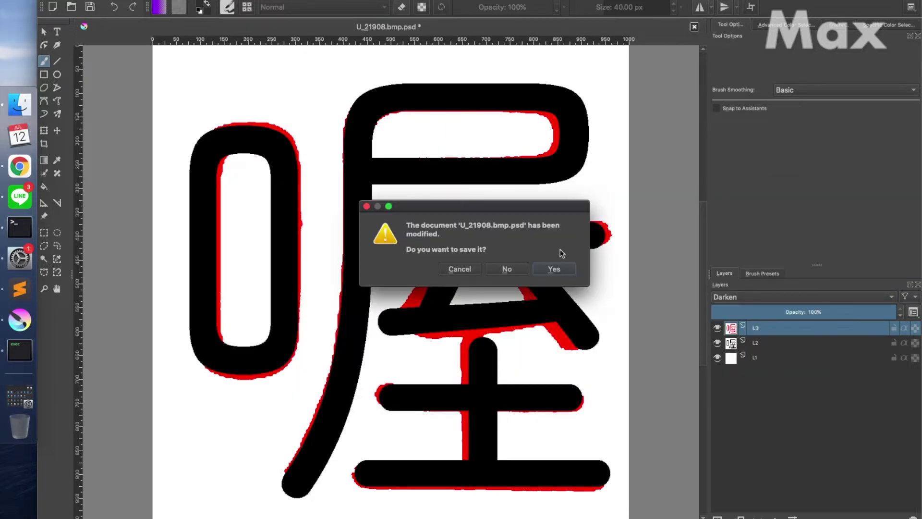
click(513, 270)
- Open U_21937.bmp.psd from the bmp folder in Krita and set layer L3's blending mode to Darken
key(super+Tab)
key(super+Tab)
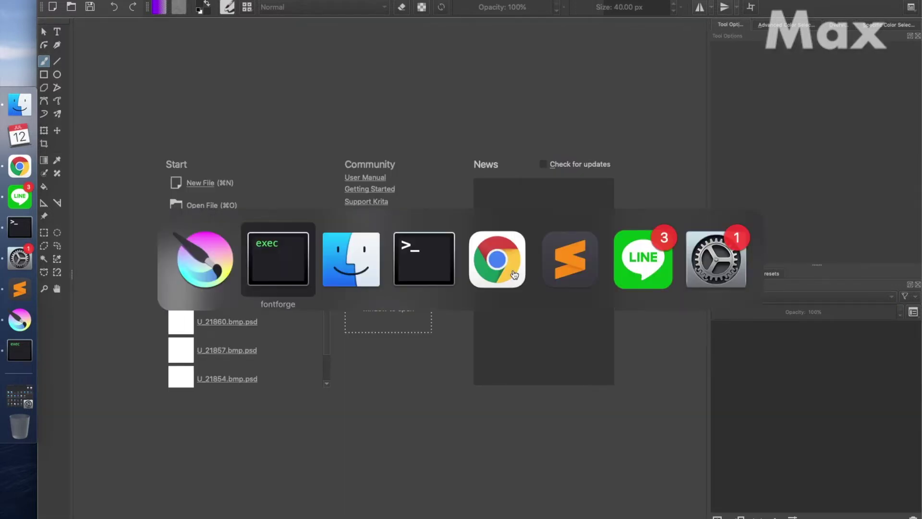
scroll(538, 272, down, 2)
drag(517, 251, 780, 448)
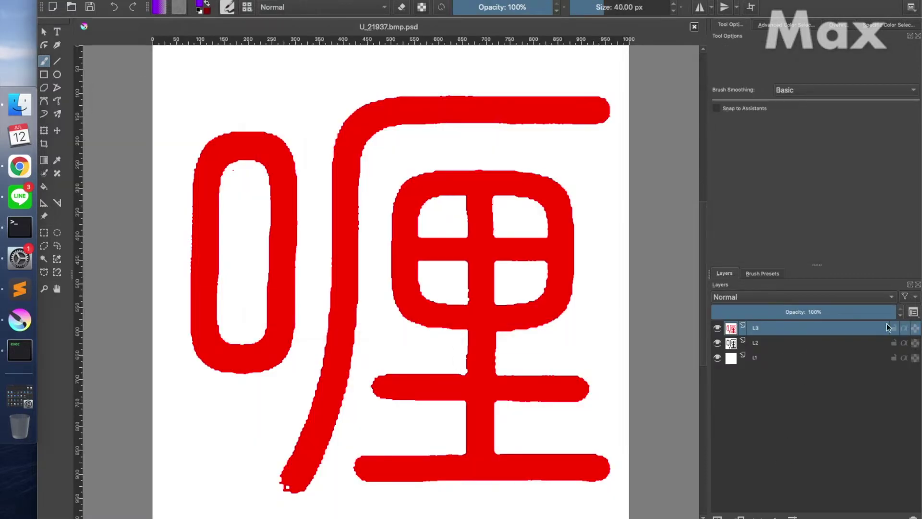
click(891, 297)
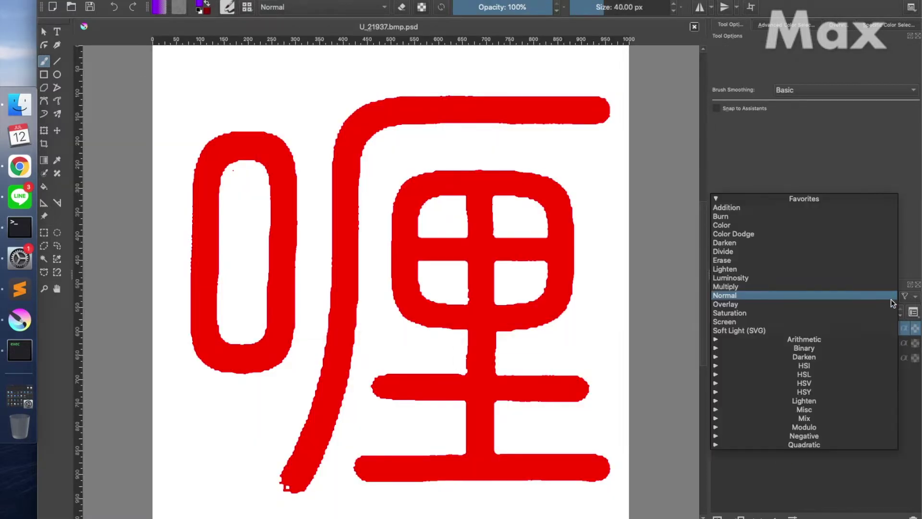
click(760, 243)
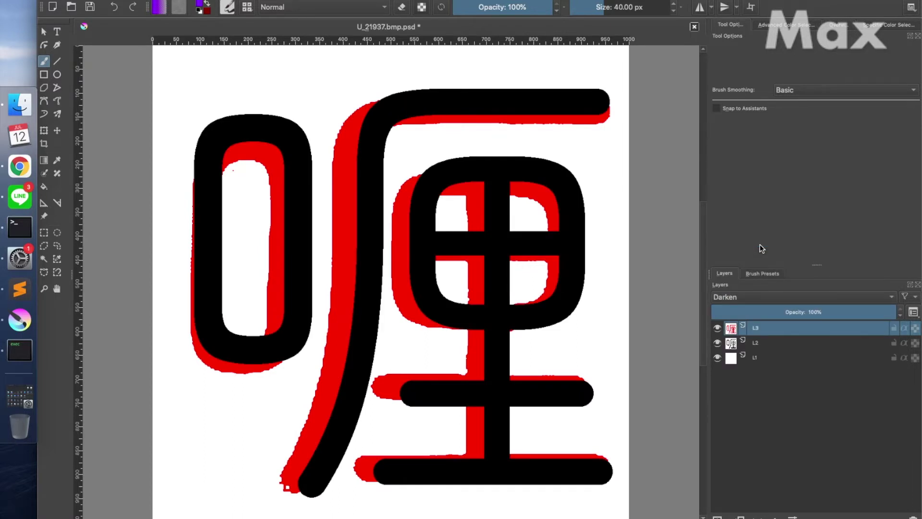
- Open the 喱 glyph (uni55B1) in FontForge, select everything except the 口 radical, and shift it left 12 units
key(super+Tab)
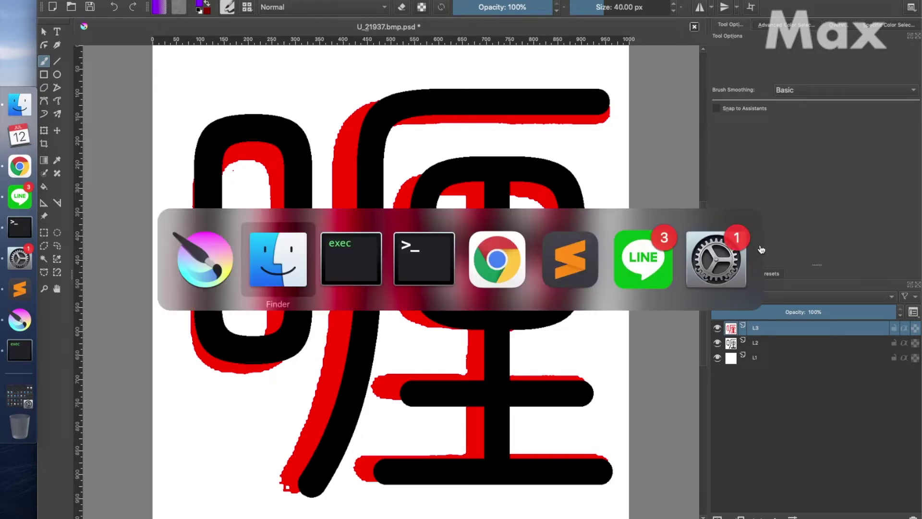
key(super+Tab)
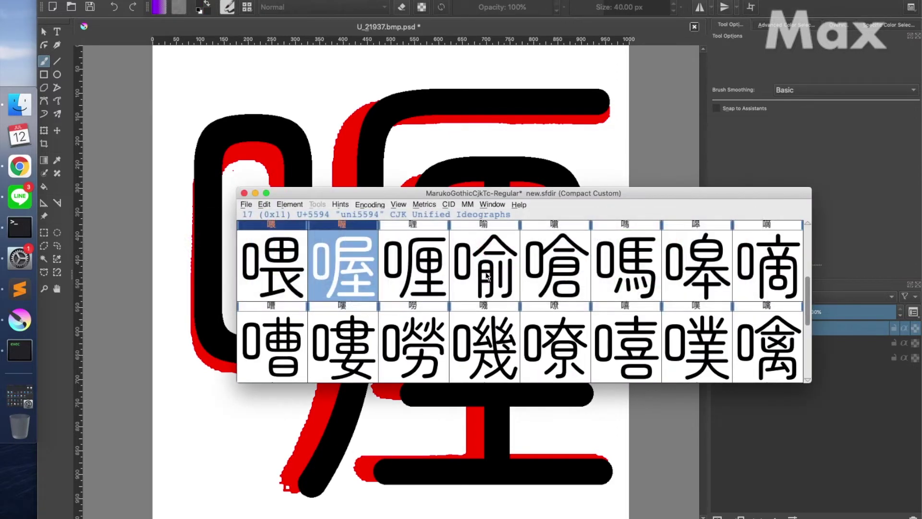
double_click(427, 275)
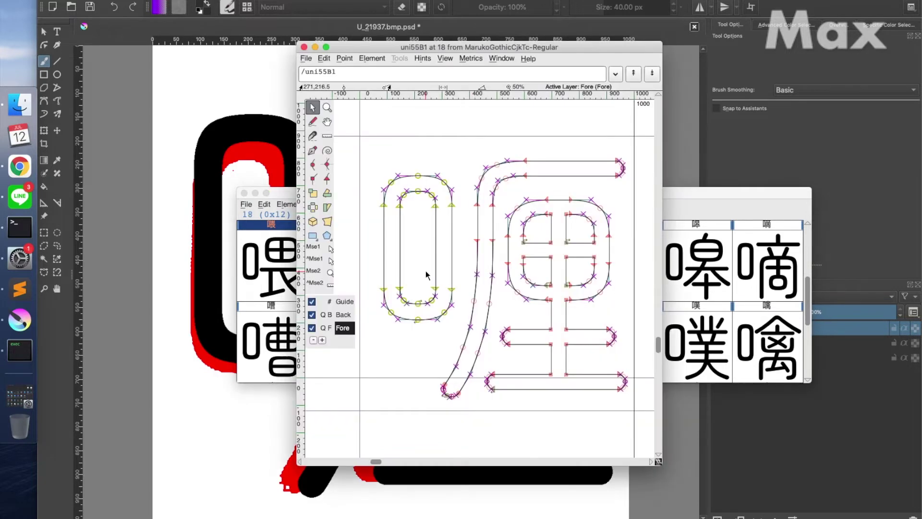
key(ctrl+Escape)
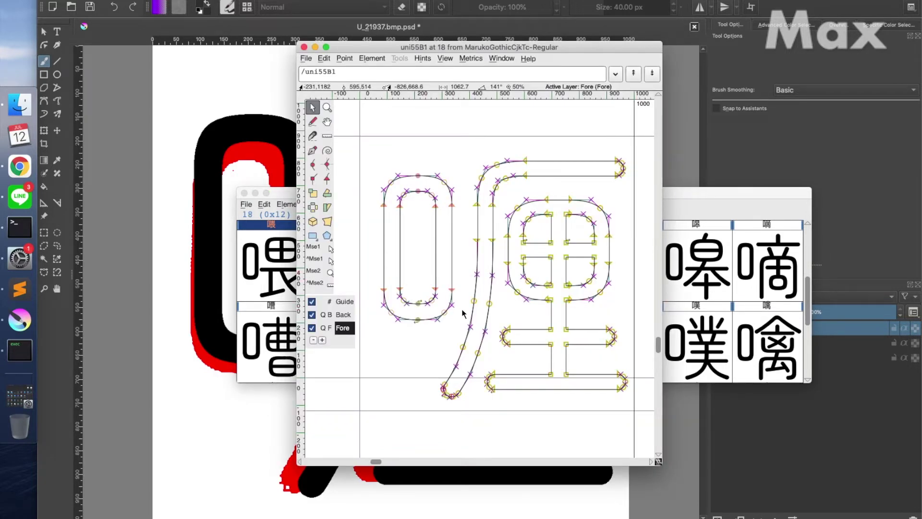
key(Left)
key(Left)
key(Left)
key(Left)
key(Left)
key(Left)
key(Left)
key(Left)
key(Left)
key(Left)
key(Left)
key(Left)
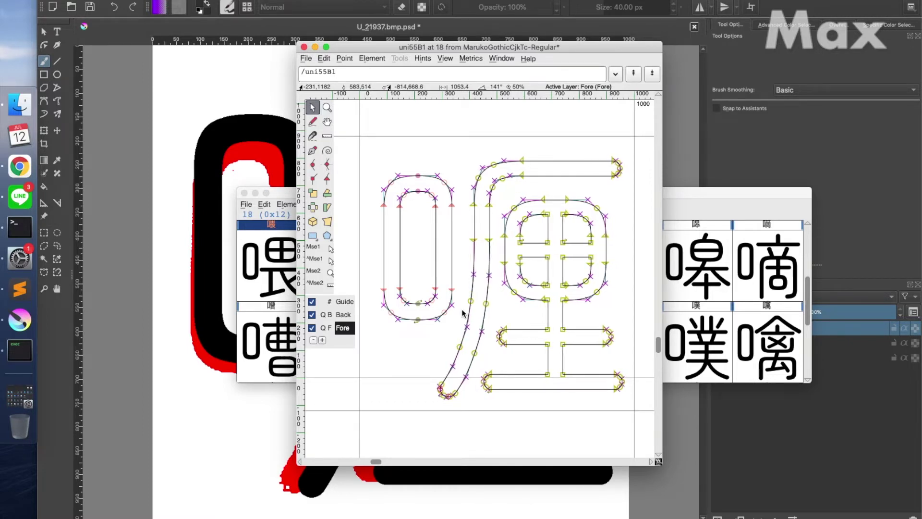
- Move the glyph window aside from the Krita overlay, then shift both contours of the 喱 glyph's 口 radical down 6 units
drag(432, 48, 577, 39)
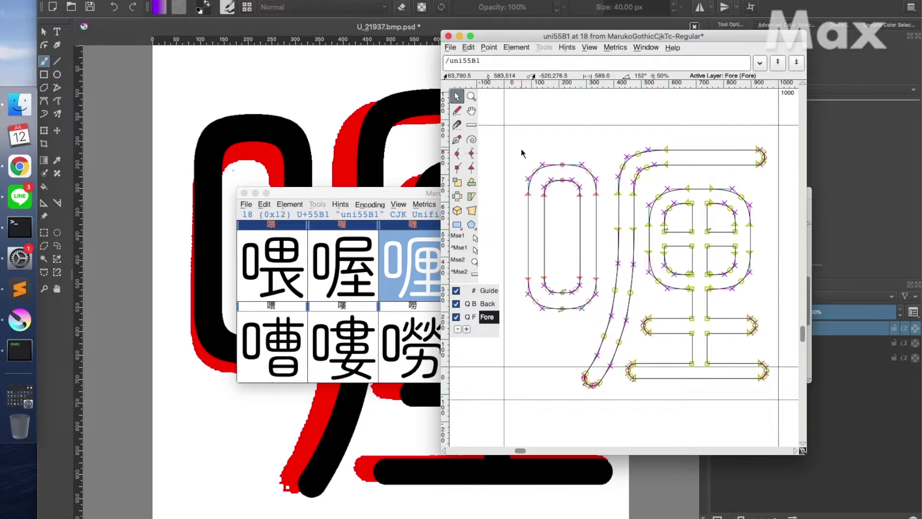
double_click(568, 185)
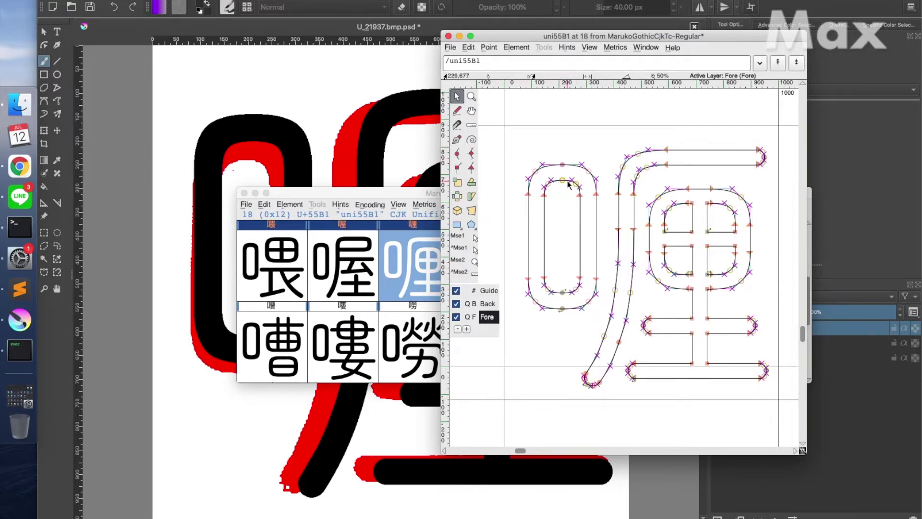
shift+double_click(563, 166)
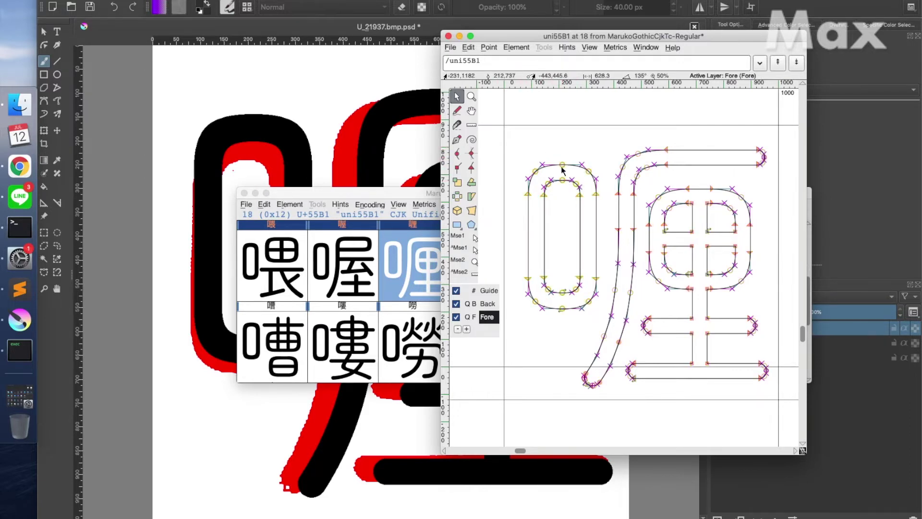
key(Down)
key(Down)
key(Down)
key(Down)
key(Down)
key(Down)
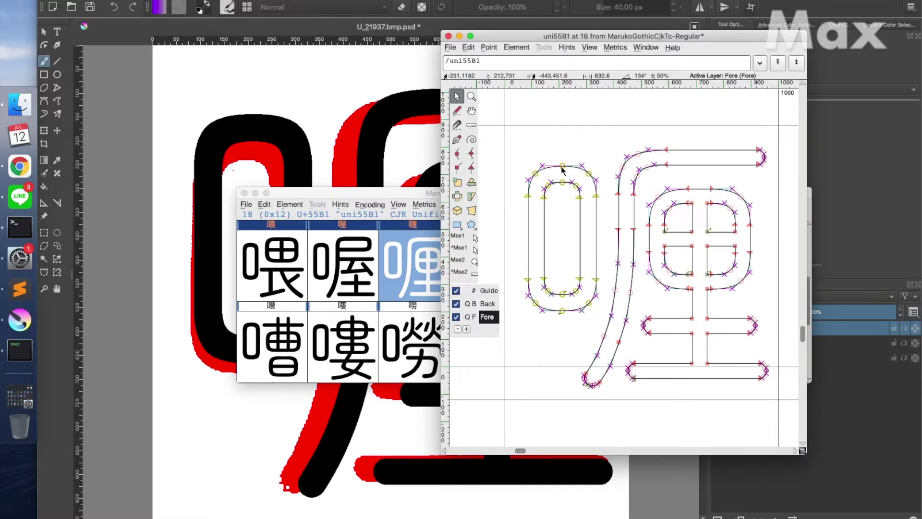
- Move the top points of the 喱 glyph's 口 radical down about 12 units and clear the selection
drag(523, 154, 609, 233)
key(Down)
key(Down)
key(Down)
key(Down)
key(Down)
key(Down)
key(Down)
key(Down)
key(Down)
key(Down)
key(Down)
key(Down)
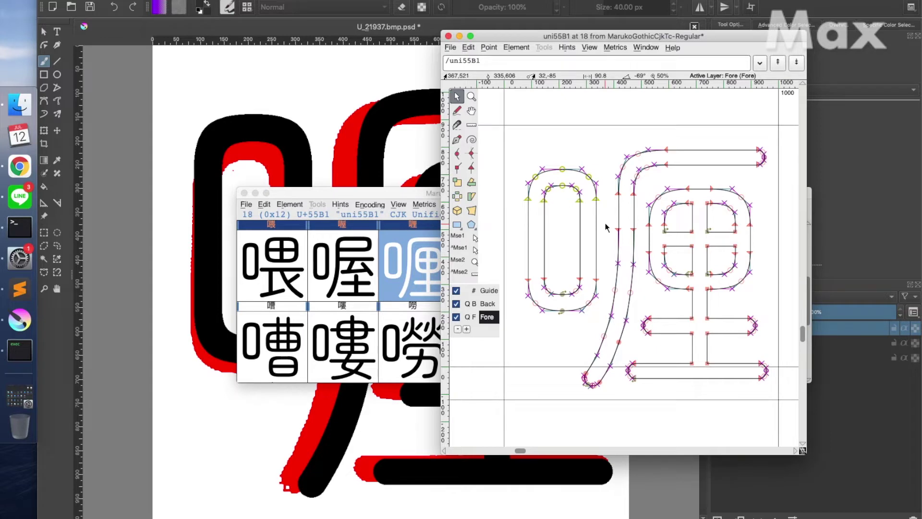
click(604, 217)
- Check the 喱 overlay in Krita, then move the right-side points of the 口 radical left about 3 units in FontForge
click(507, 27)
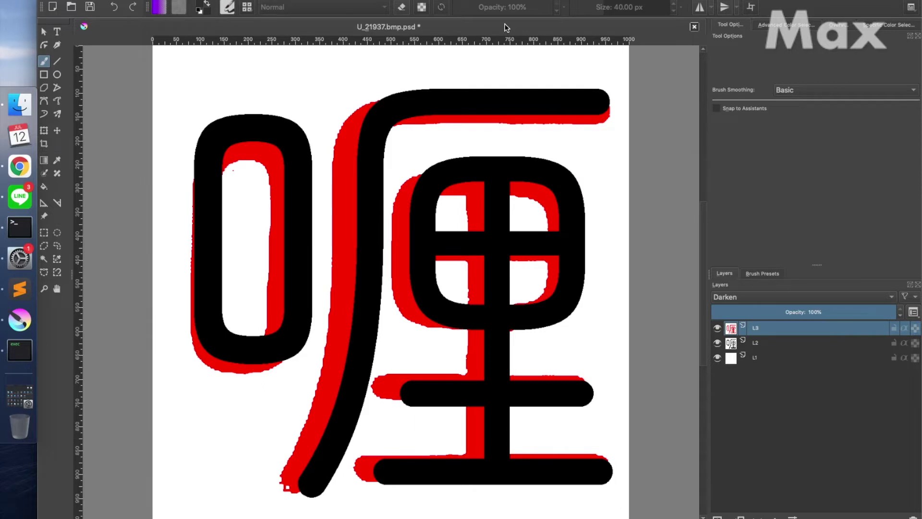
key(super+Tab)
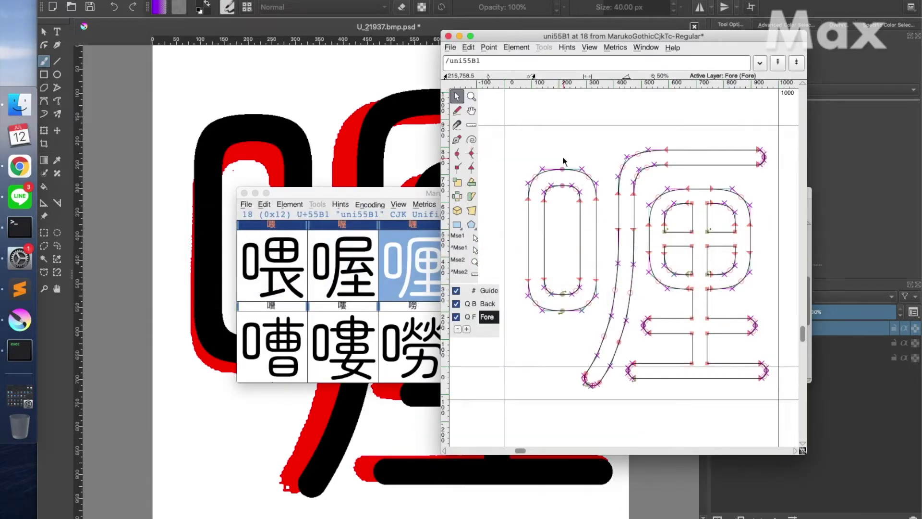
drag(569, 164, 602, 323)
key(Left)
key(Left)
key(Left)
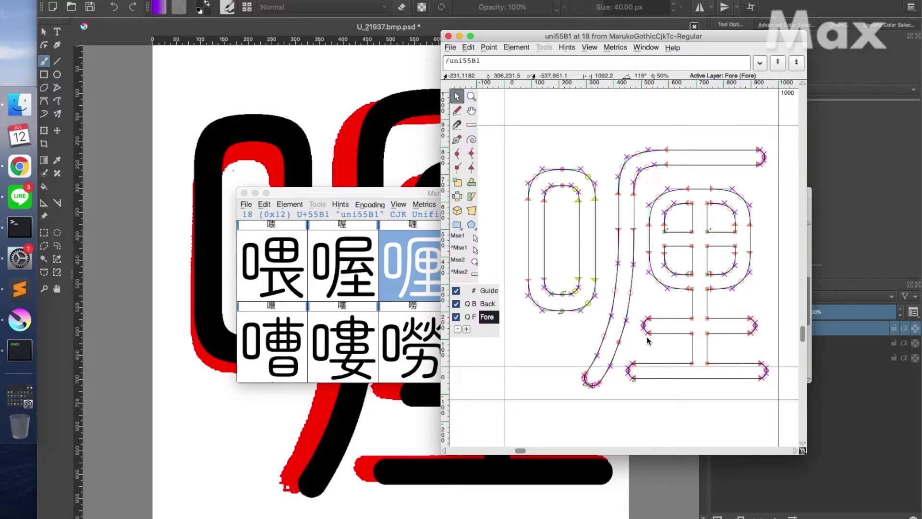
- Close the 喱 glyph window in FontForge and close the U_21937.bmp.psd overlay in Krita without saving
key(super+w)
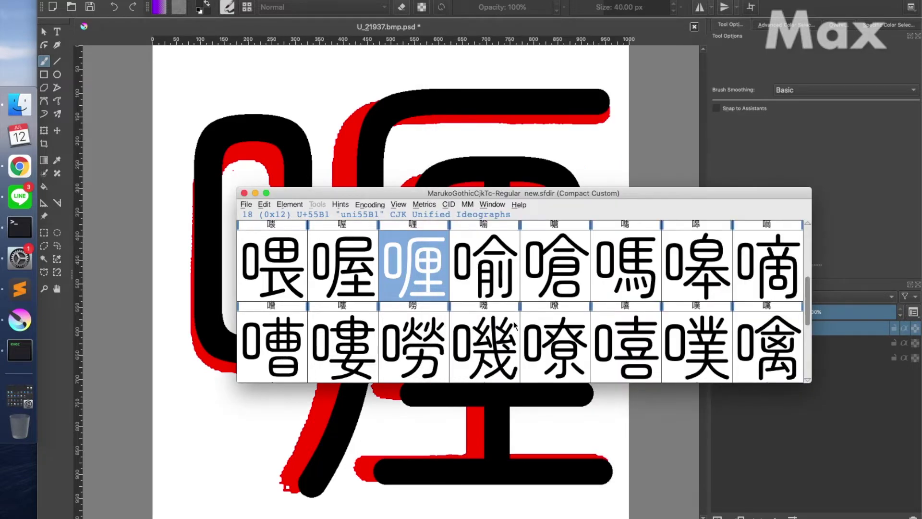
click(740, 431)
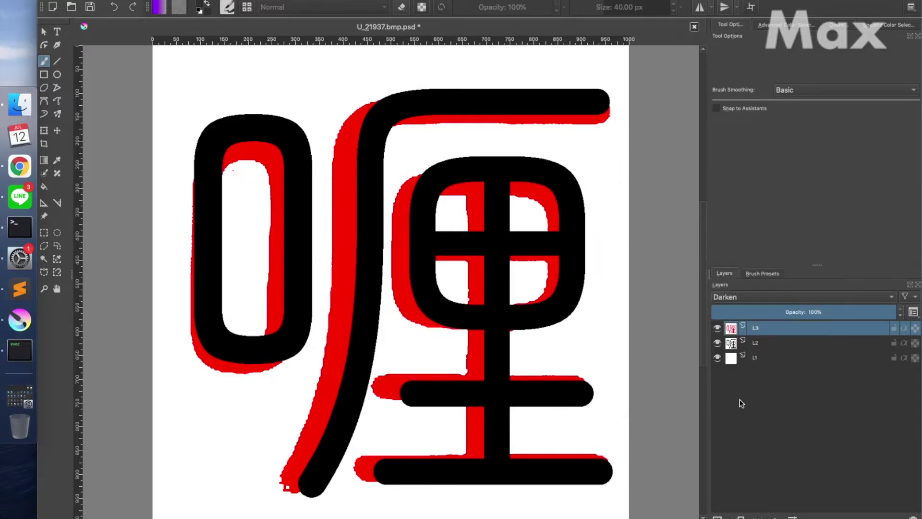
click(694, 28)
click(510, 269)
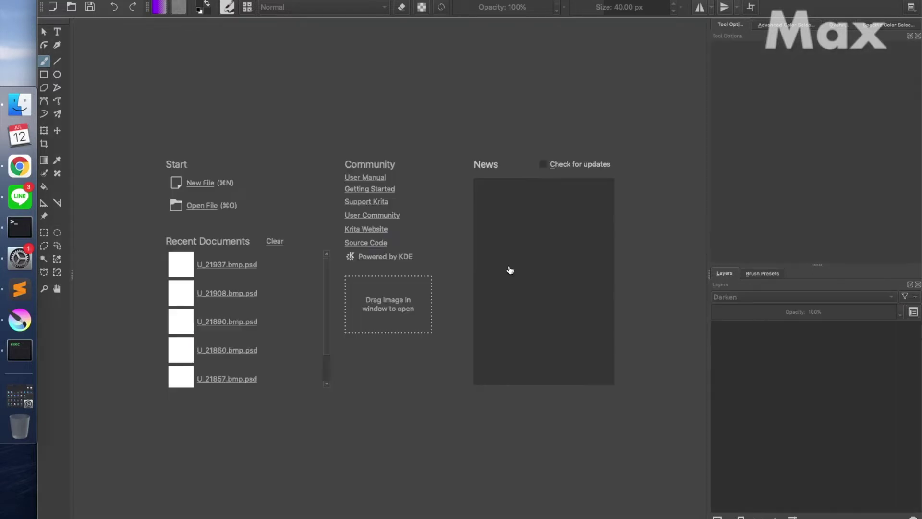
- Open U_21947.bmp.psd from the bmp folder in Krita and set layer L3's blending mode to Darken
key(super+Tab)
key(super+Tab)
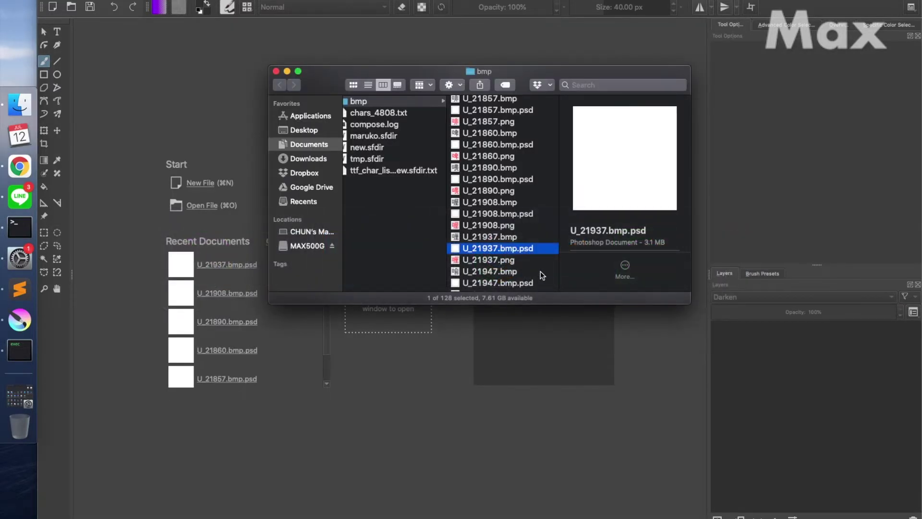
scroll(541, 271, down, 3)
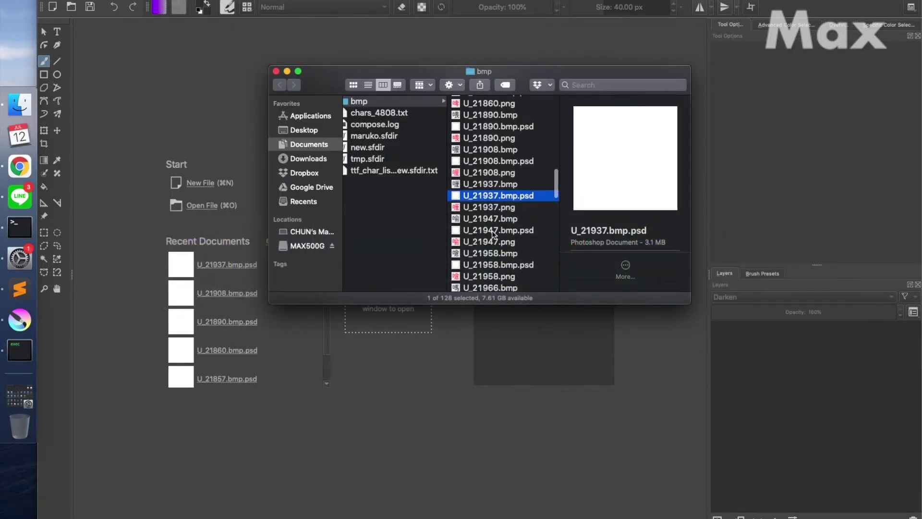
drag(493, 232, 771, 439)
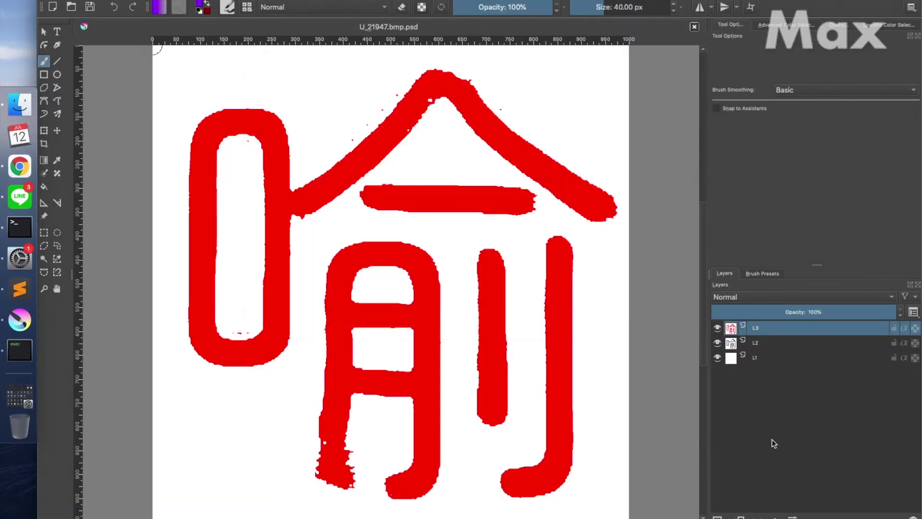
click(891, 297)
click(736, 243)
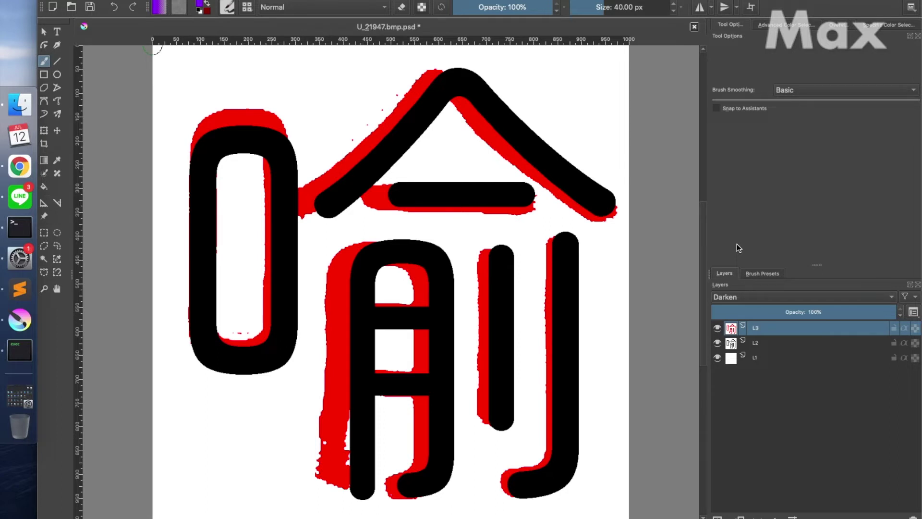
- Open the 喻 glyph (uni55BB) in FontForge and shift both contours of its 口 radical up about 3 units
key(super+Tab)
key(super+Tab)
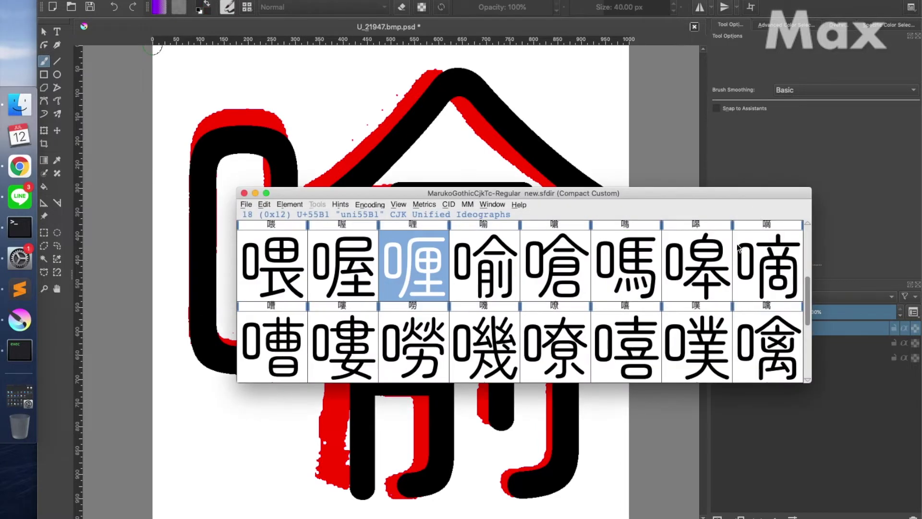
double_click(502, 282)
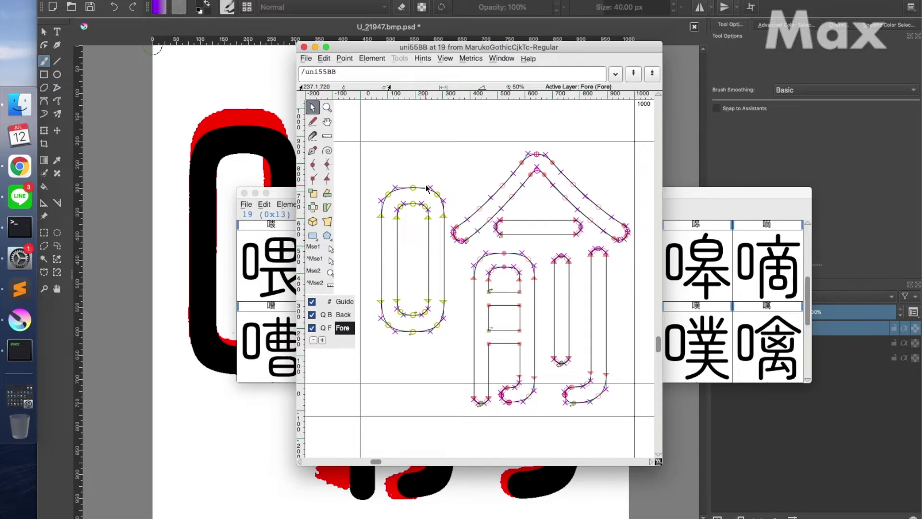
drag(371, 176, 449, 230)
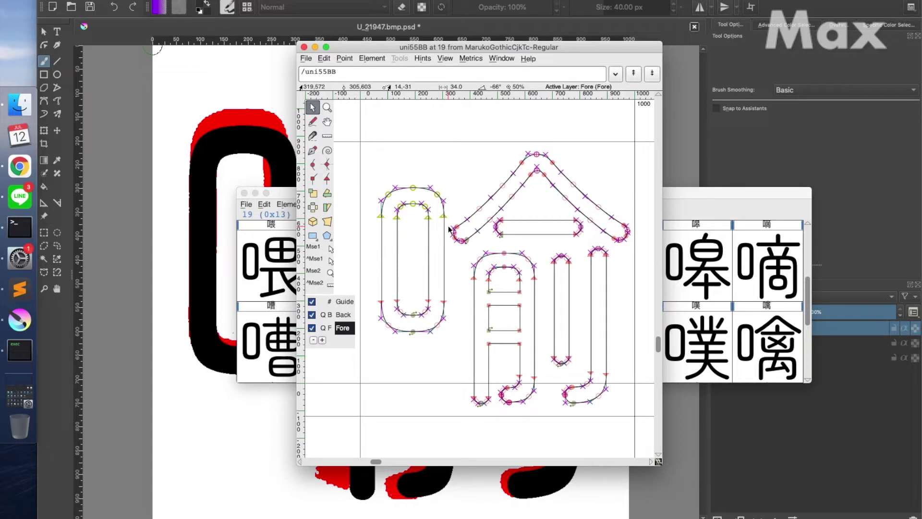
double_click(416, 207)
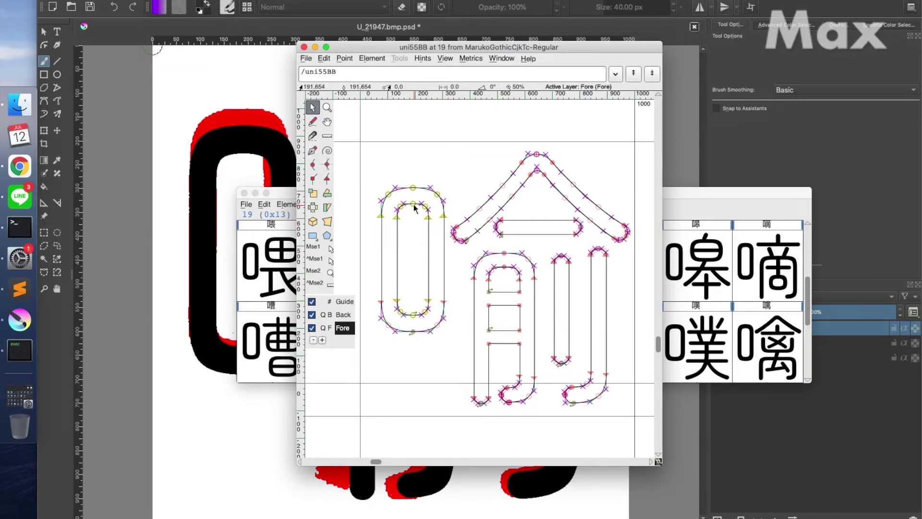
click(414, 191)
drag(413, 190, 413, 189)
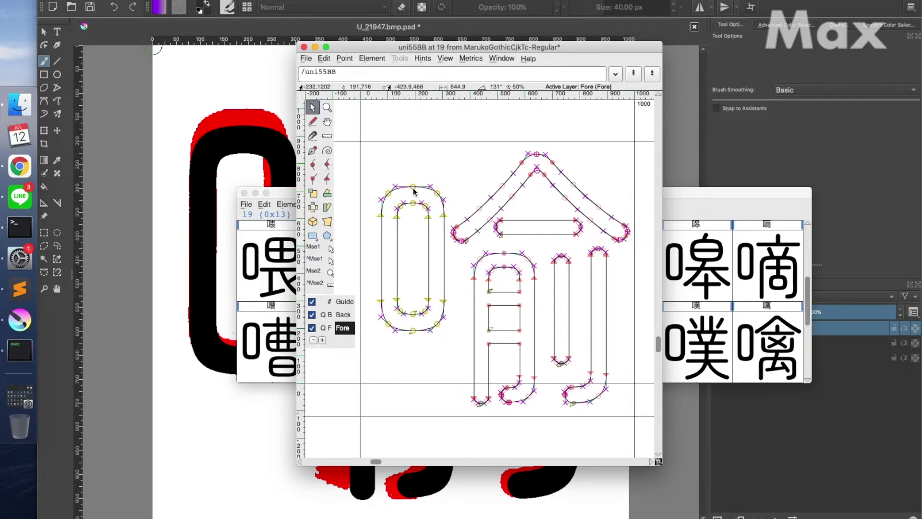
- Move the top points of the 喻 glyph's 口 radical slightly up, then move its right-side points left 3 units
mouse_move(378, 174)
mouse_down()
mouse_move(422, 235)
mouse_move(448, 250)
mouse_up()
key(Up)
key(Up)
key(Up)
drag(416, 179, 448, 355)
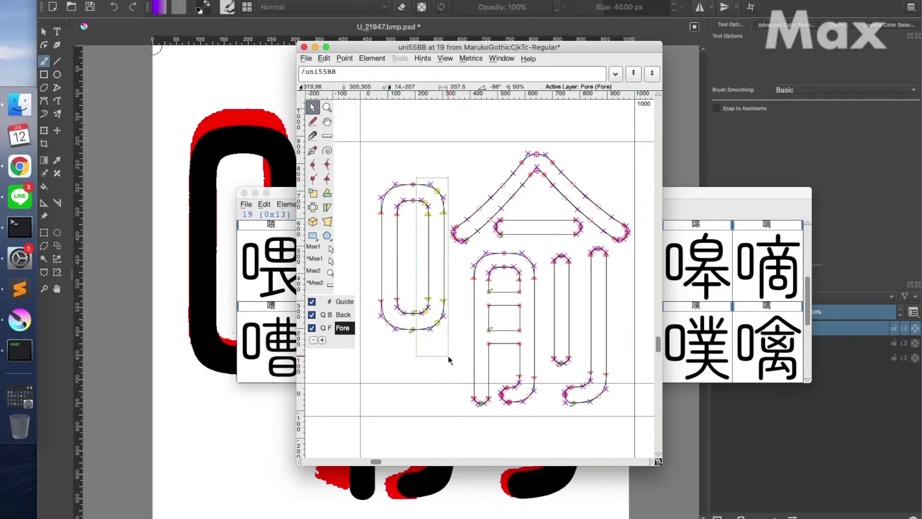
key(Left)
key(Left)
key(Left)
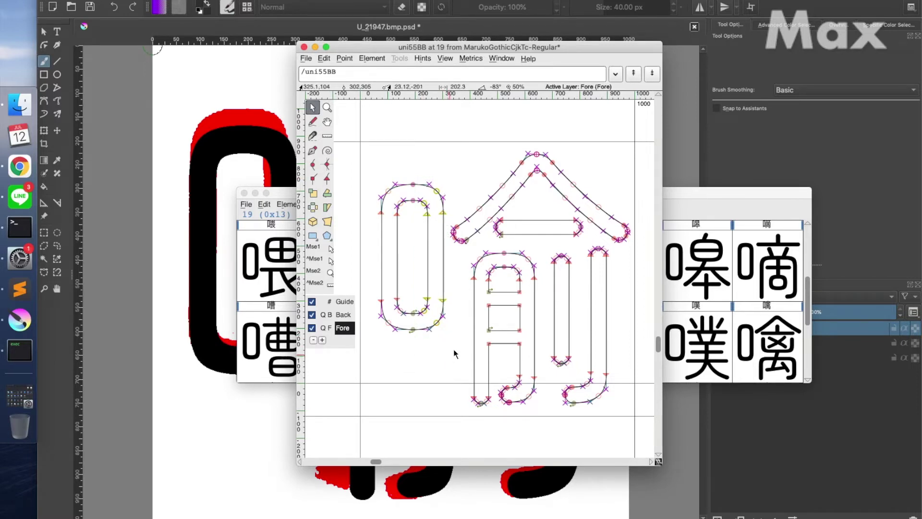
- Invert the selection, compare with the Krita overlay, and shift everything except the 口 radical's right-side points left about 3 units
key(ctrl+Escape)
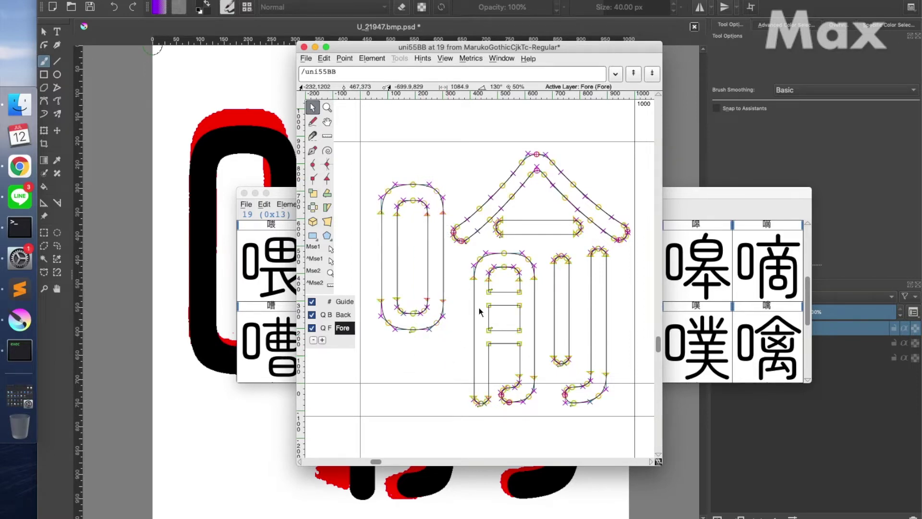
key(super+Tab)
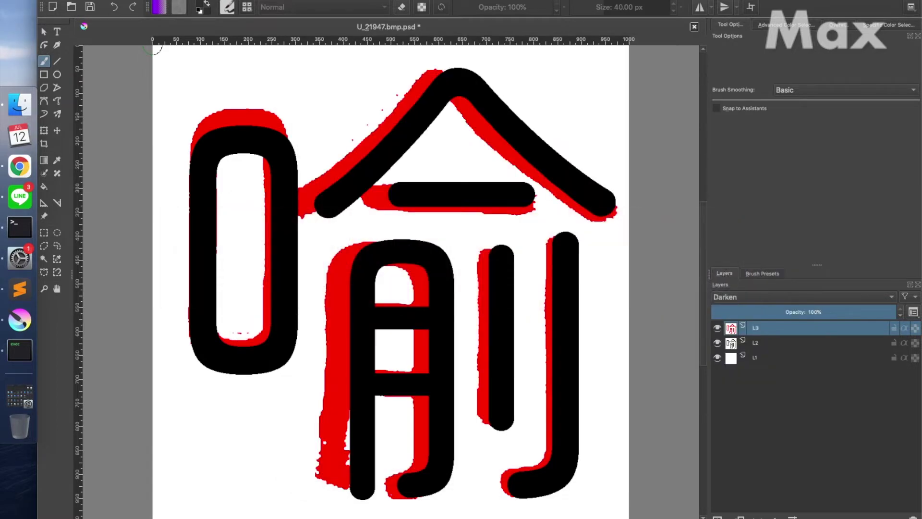
key(super+Tab)
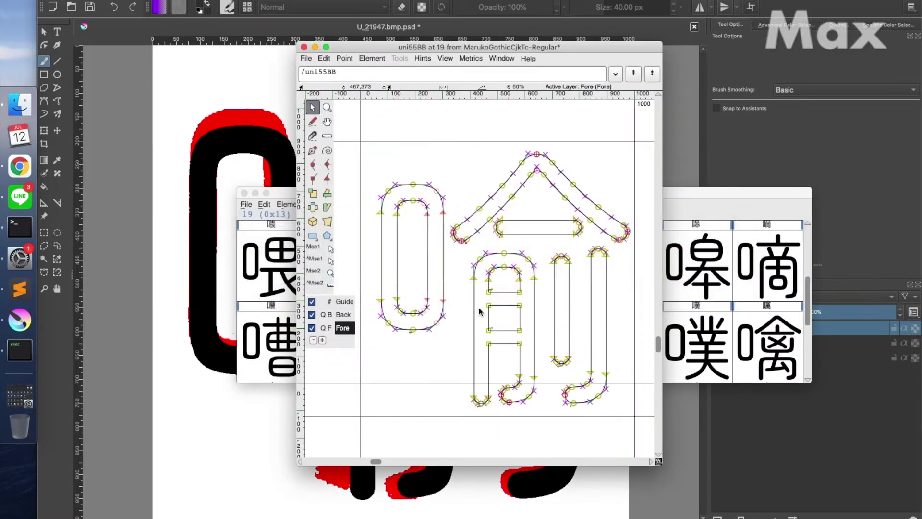
key(Right)
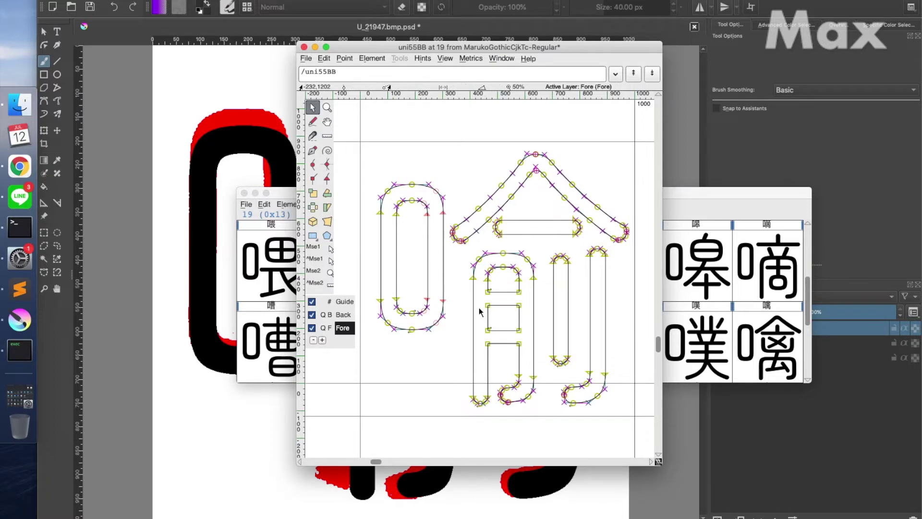
click(479, 308)
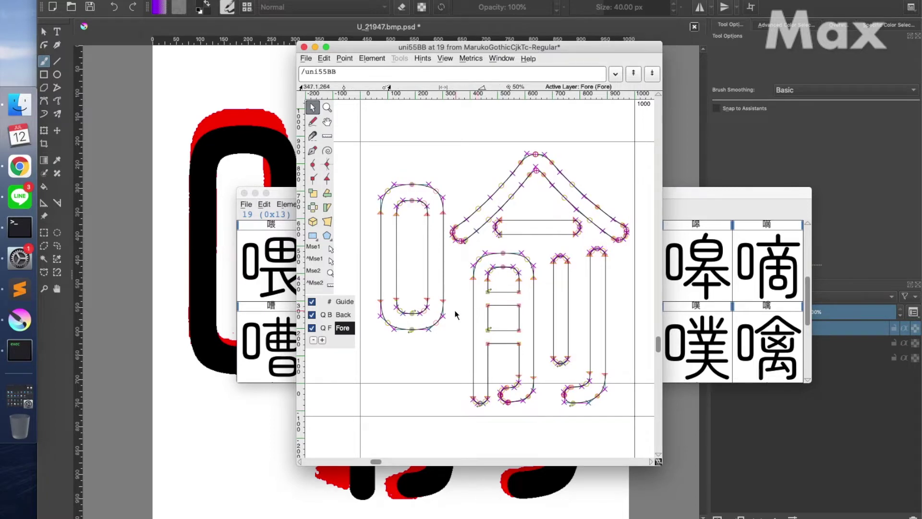
- Select everything in the 喻 glyph except both contours of the 口 radical and shift it left about 12 units
double_click(426, 300)
shift+double_click(443, 302)
key(ctrl+Escape)
key(Left)
key(Left)
key(Left)
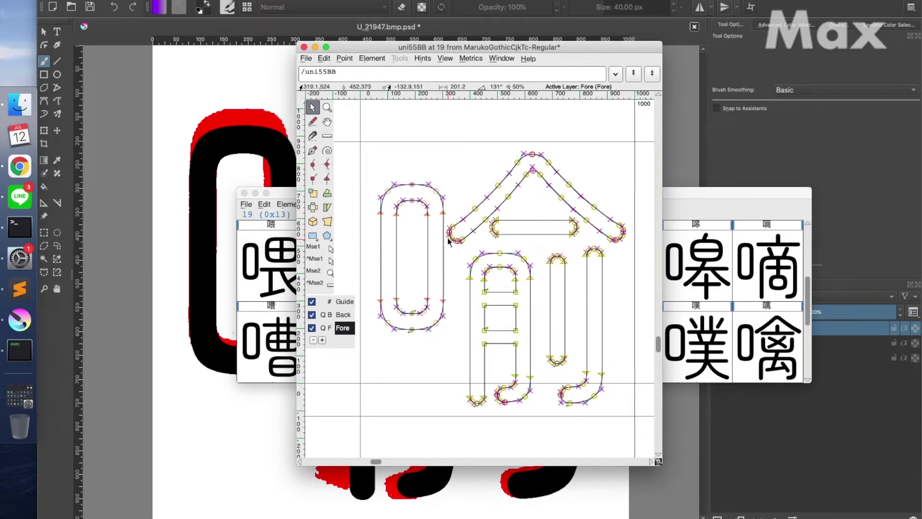
- Try to center the 喻 glyph in its width, then undo the centering and clear the selection
click(468, 62)
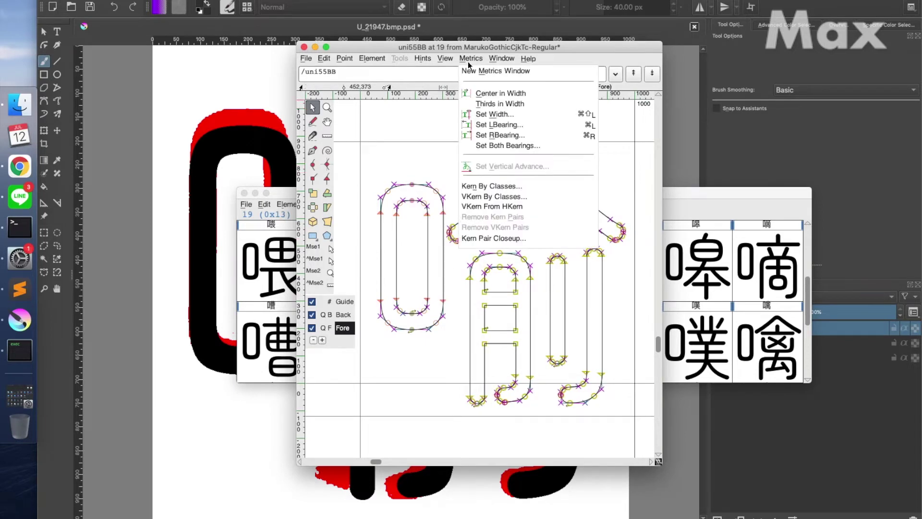
click(491, 94)
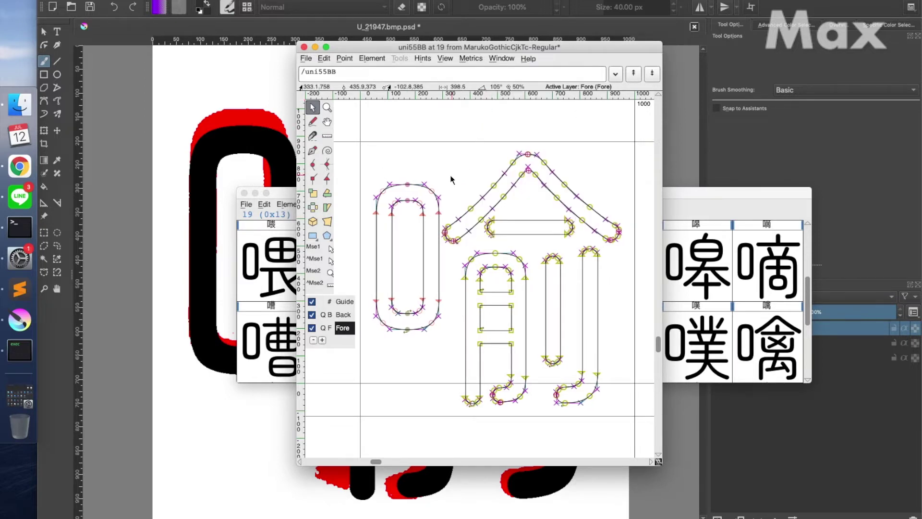
key(super+z)
click(462, 192)
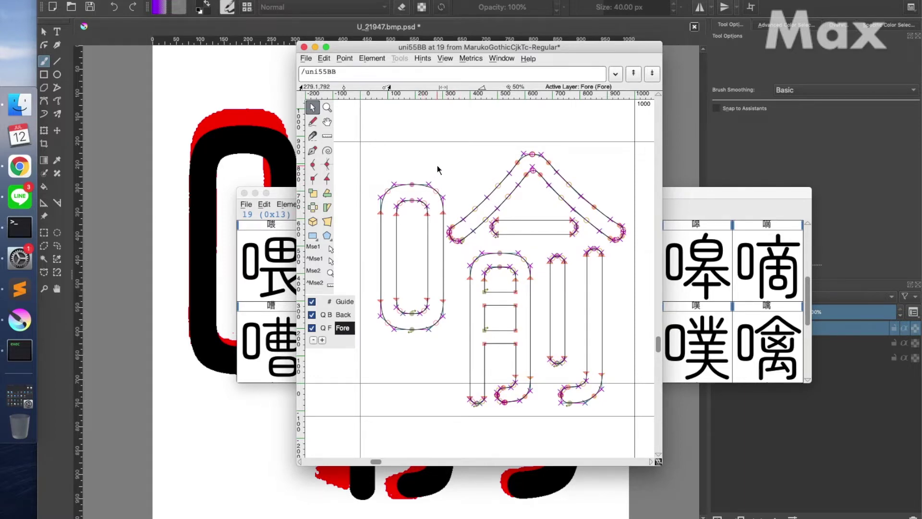
- Close the 喻 glyph window in FontForge and close the U_21947.bmp.psd overlay in Krita without saving
key(super+w)
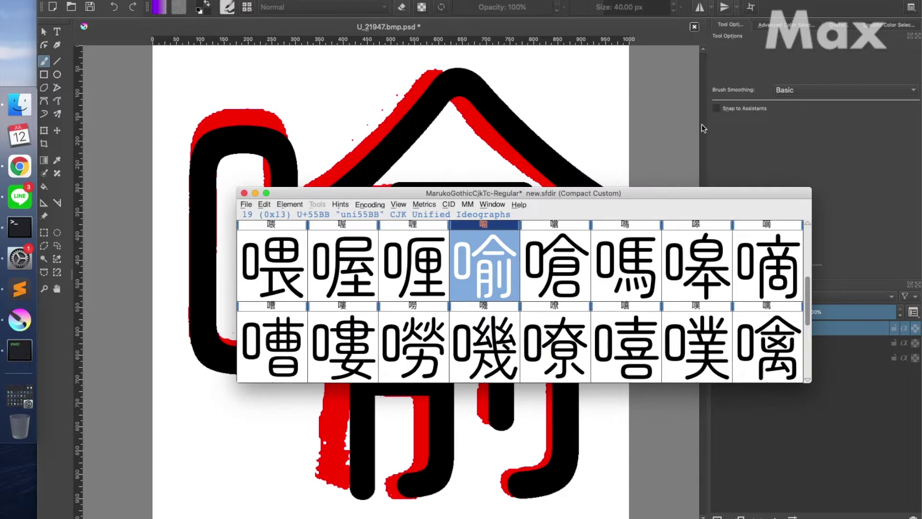
click(751, 149)
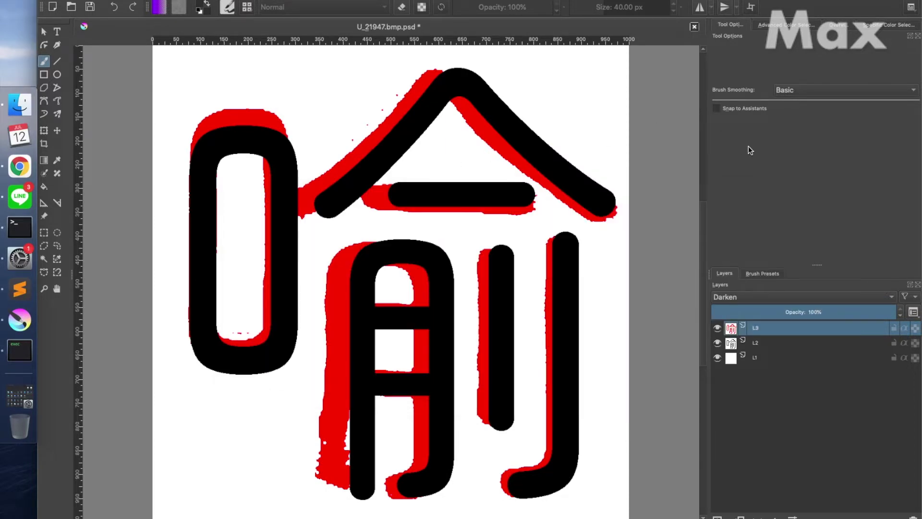
key(super+Tab)
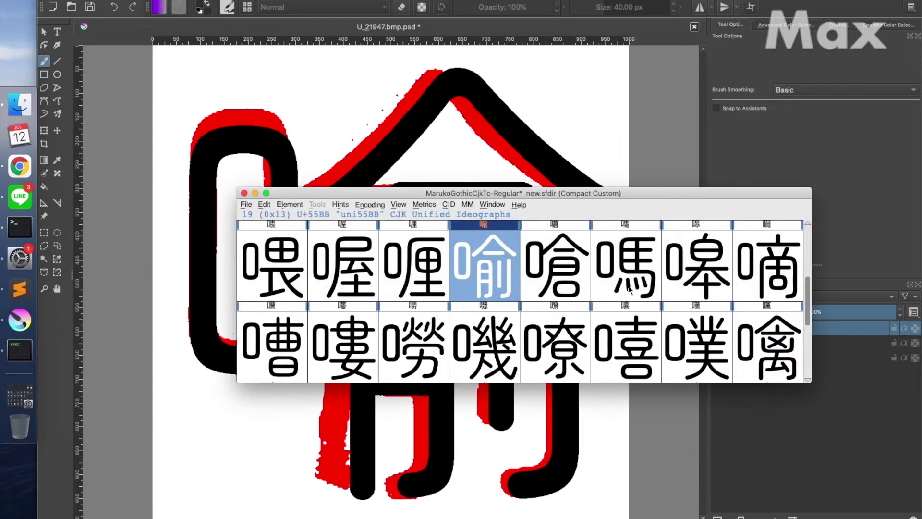
click(640, 26)
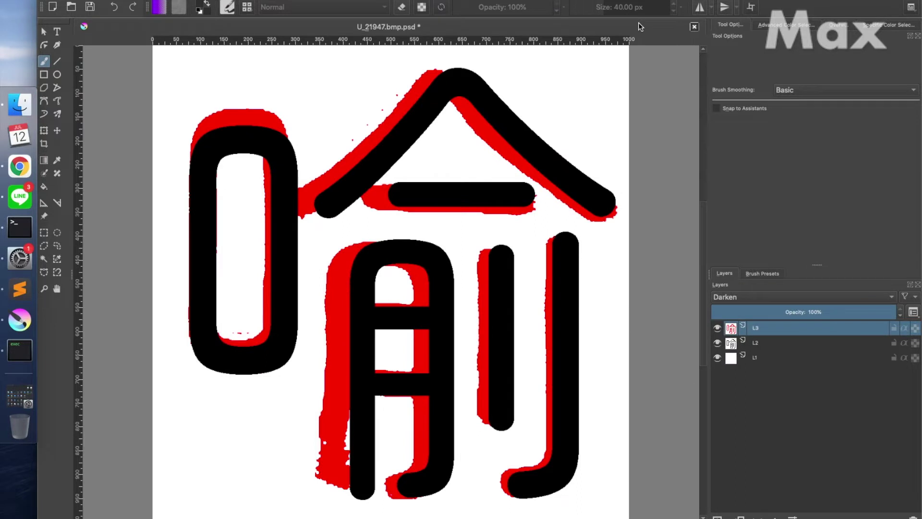
click(694, 27)
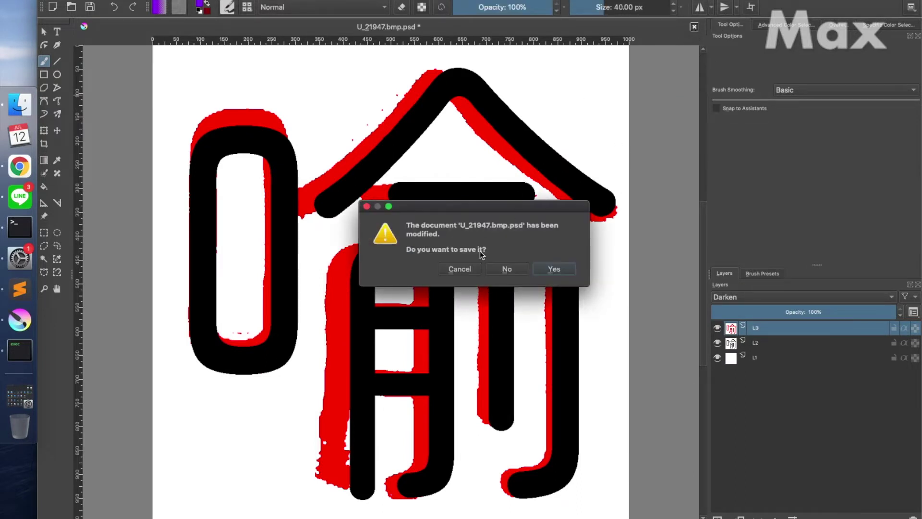
click(505, 269)
- Open U_21958.bmp.psd from the bmp folder in Krita and set layer L3's blending mode to Darken
key(super+Tab)
key(super+Tab)
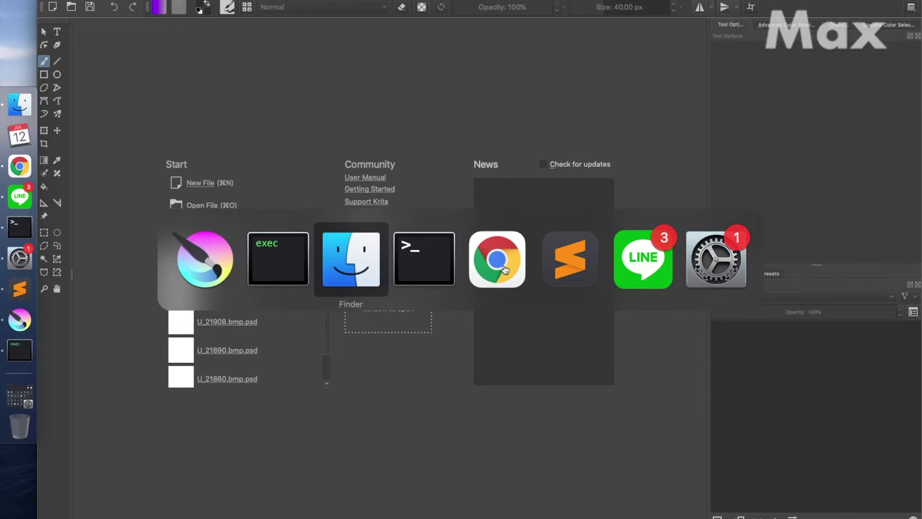
scroll(512, 266, down, 1)
drag(495, 240, 661, 426)
click(775, 430)
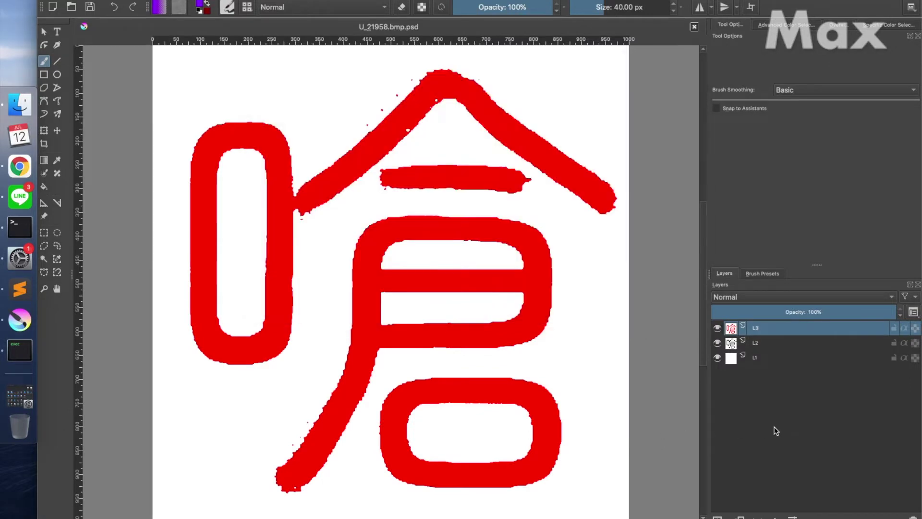
click(890, 299)
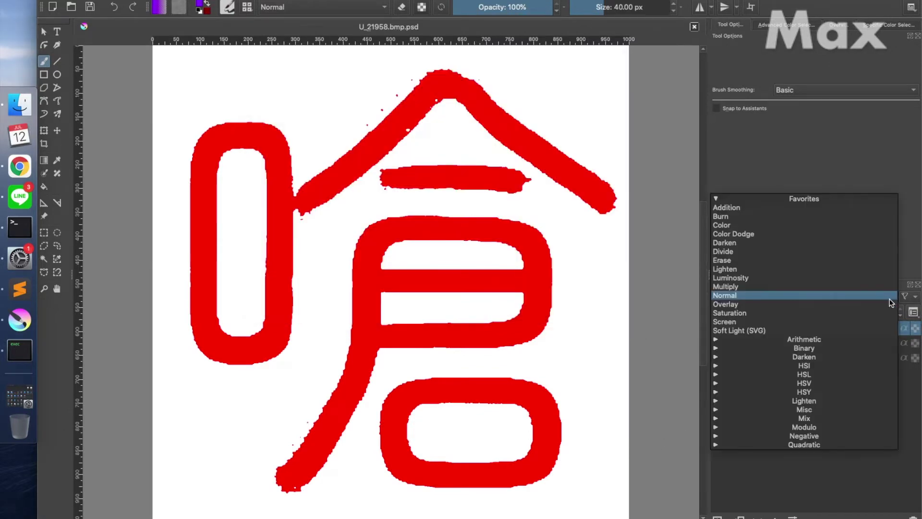
click(764, 242)
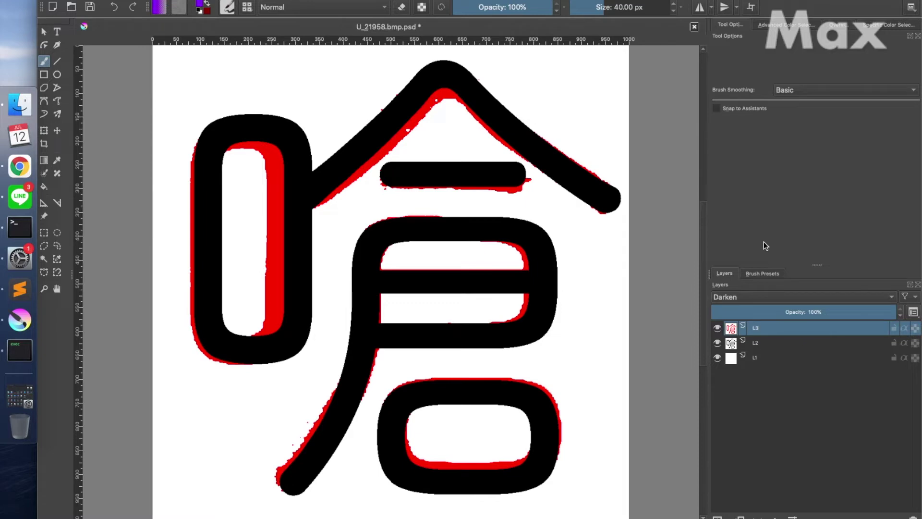
- Switch to FontForge, open the 喱 glyph for a look, and close its window again
key(super+Tab)
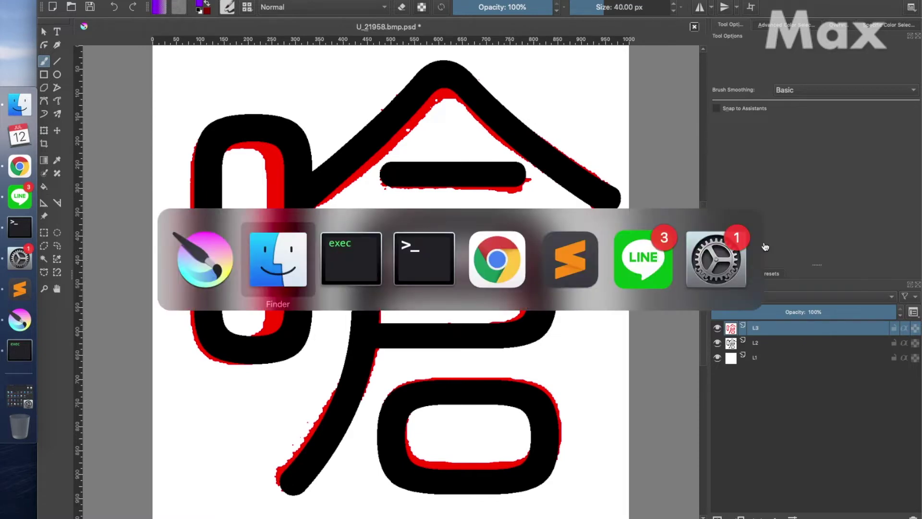
key(super+Tab)
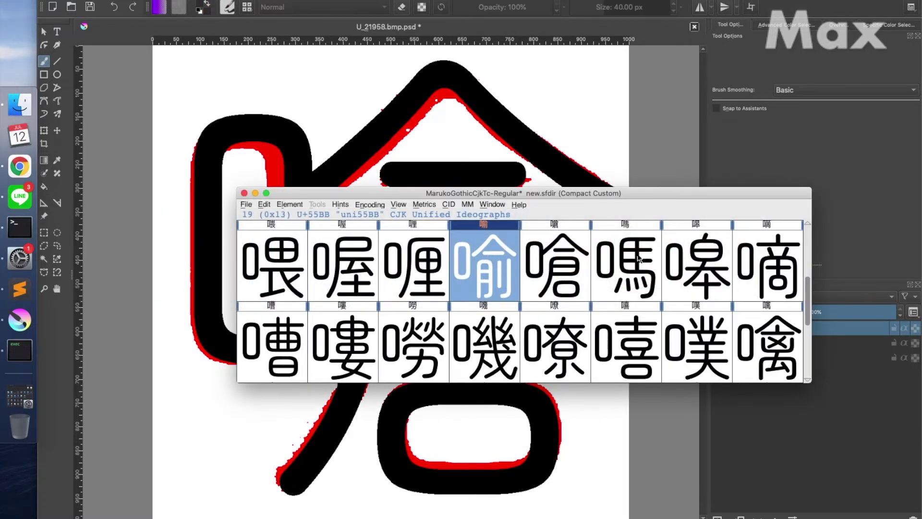
double_click(430, 289)
key(super+w)
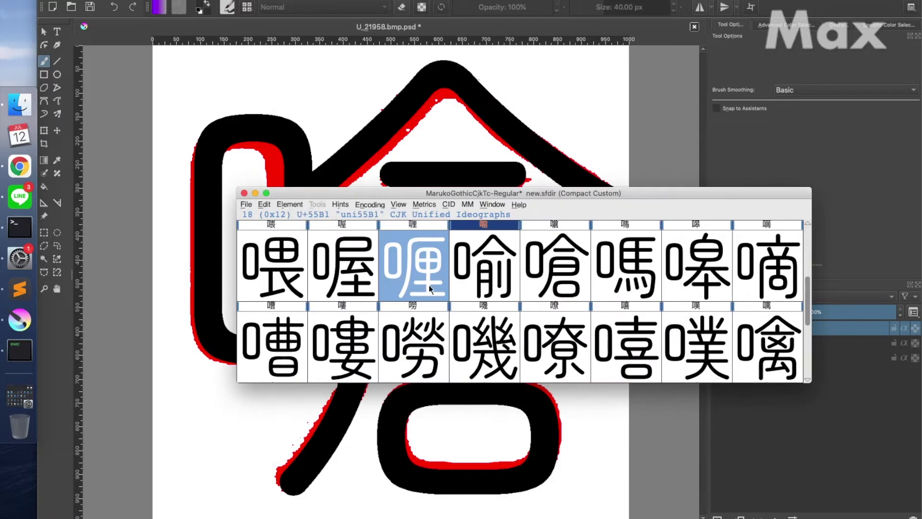
- Copy the 口 radical's outer and inner contours from the 喻 glyph and paste them into the 嗆 glyph
double_click(487, 293)
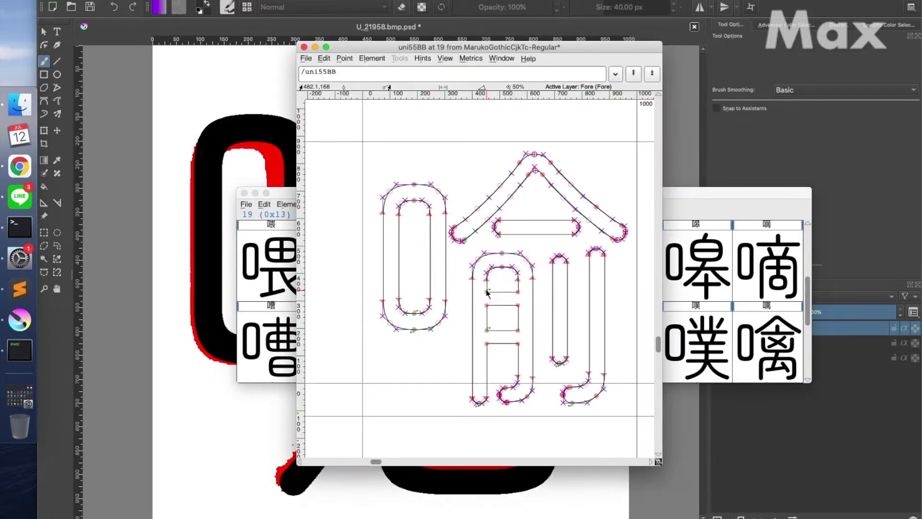
double_click(430, 283)
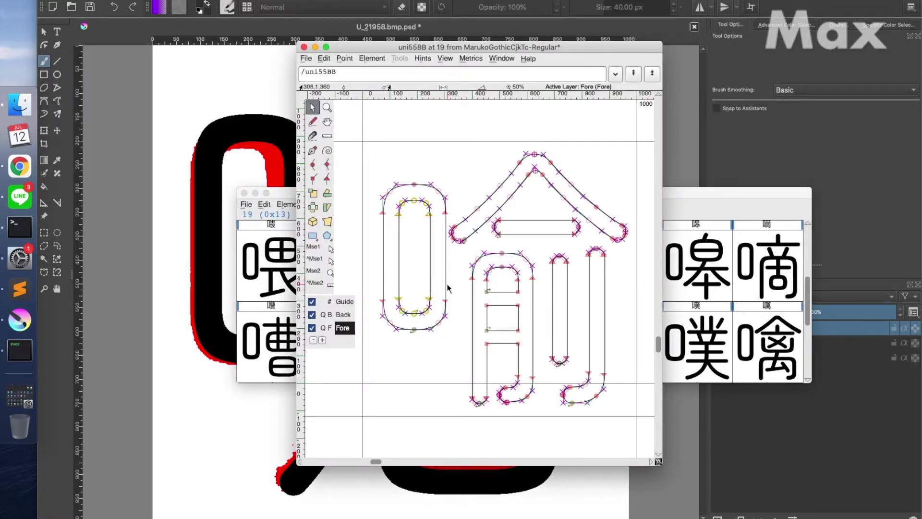
shift+double_click(446, 289)
key(super+bracketright)
key(super+v)
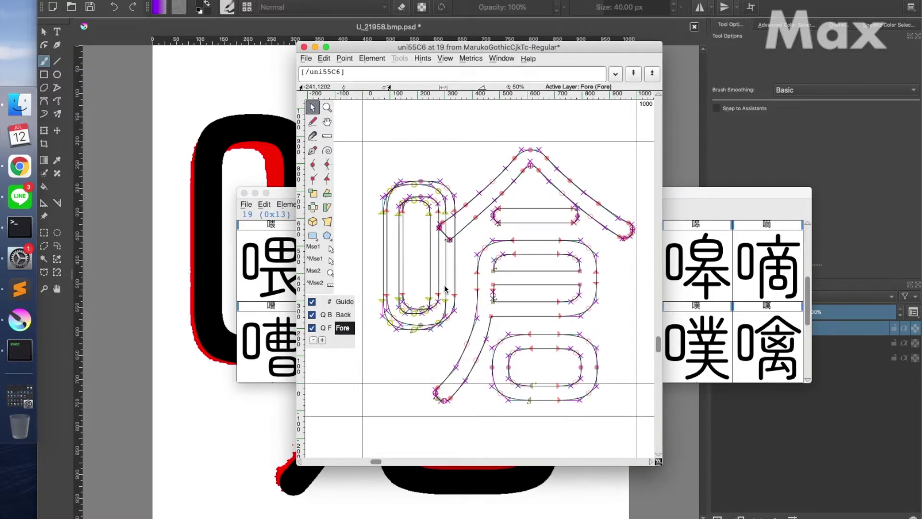
- Compare the 嗆 glyph with and without the pasted 口 radical against the Krita overlay, leaving the paste undone
key(super+Tab)
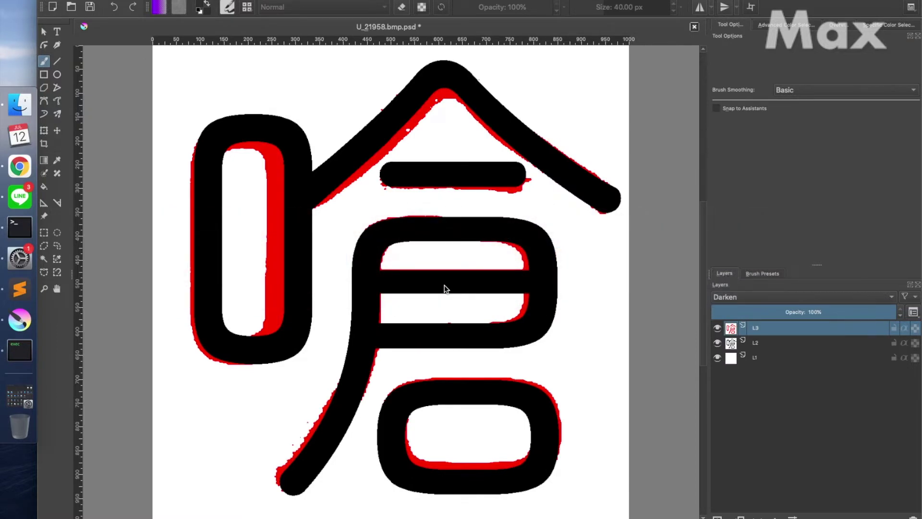
key(super+Tab)
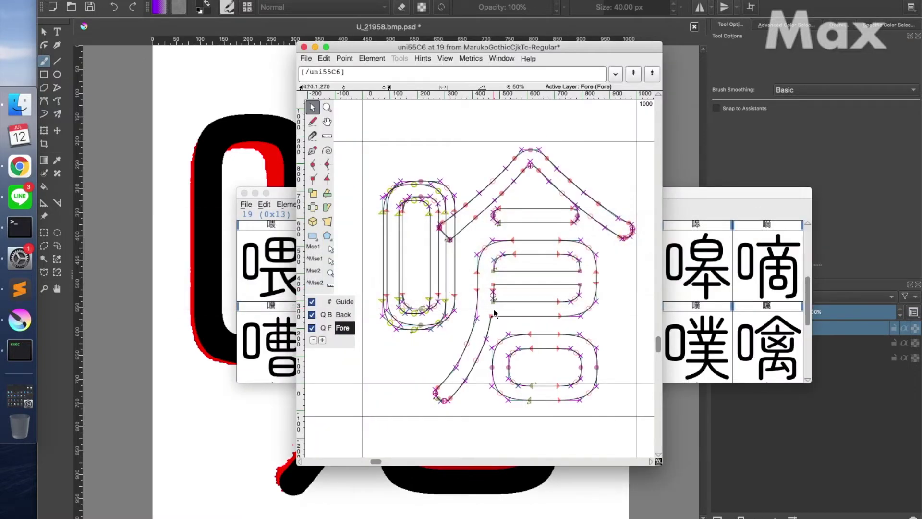
key(super+z)
key(super+y)
key(super+z)
key(super+y)
key(super+z)
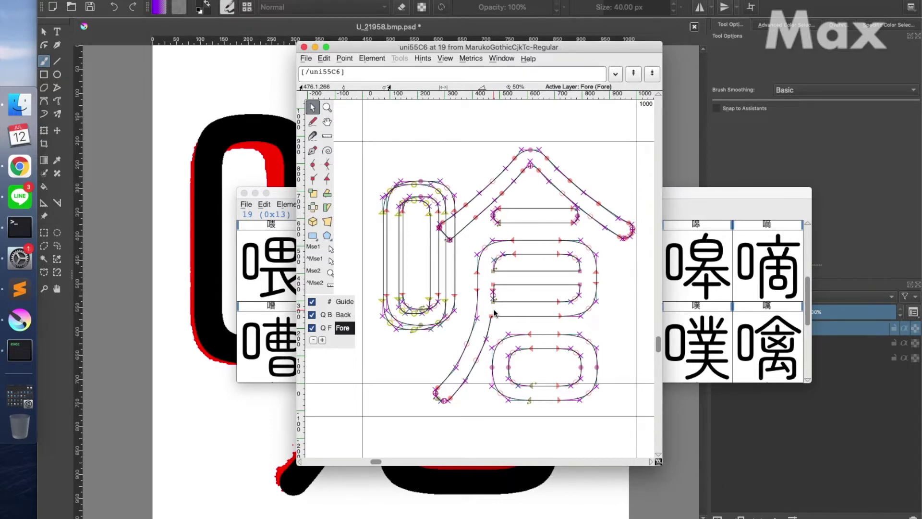
key(super+Tab)
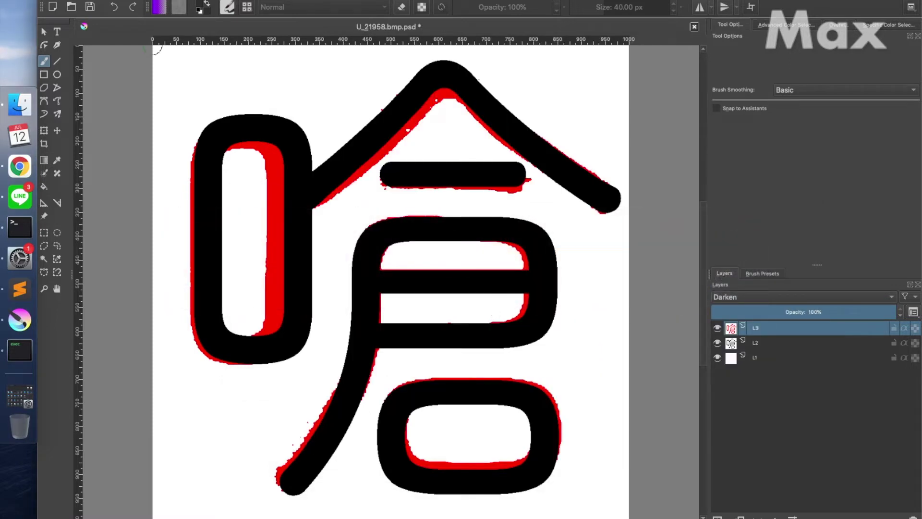
key(super+Tab)
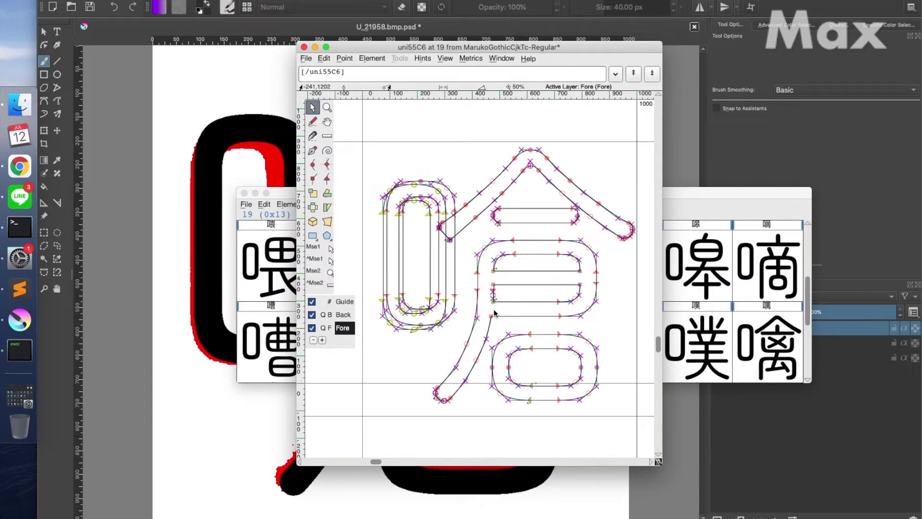
key(super+z)
key(super+y)
key(super+z)
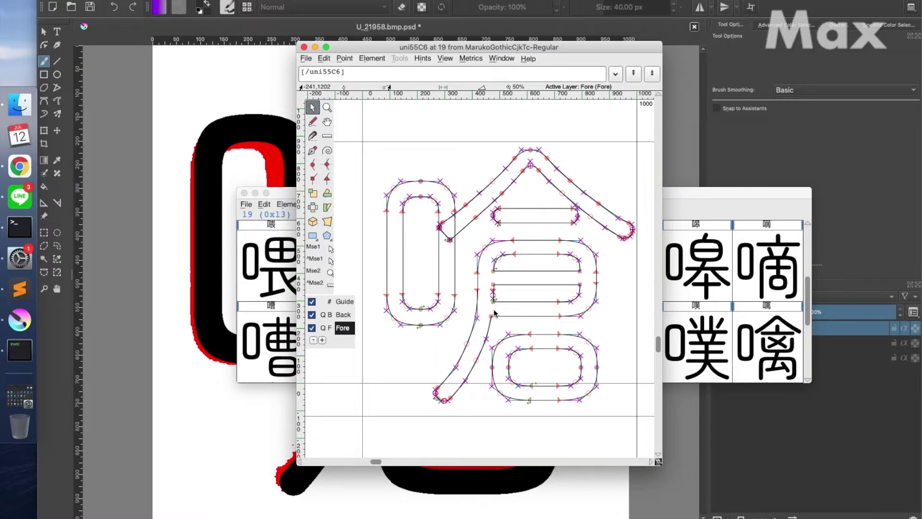
key(super+Tab)
key(super+Tab)
key(super+y)
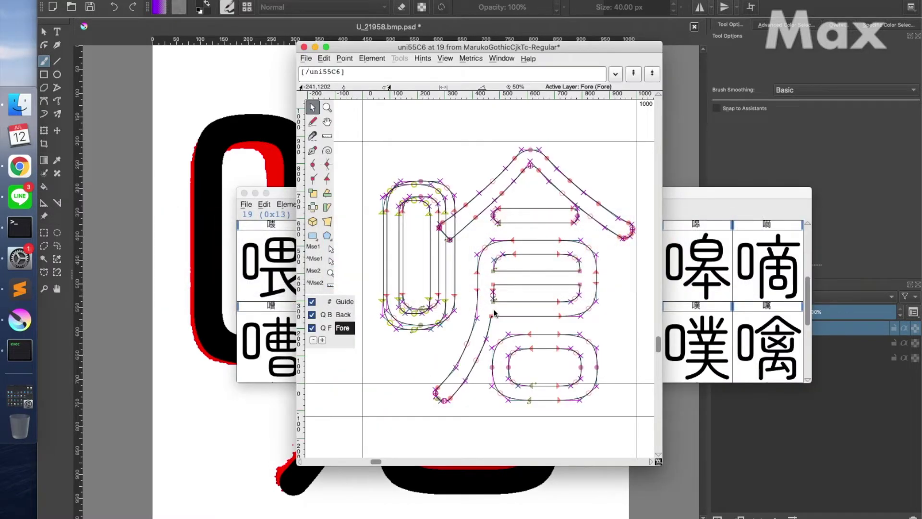
key(super+z)
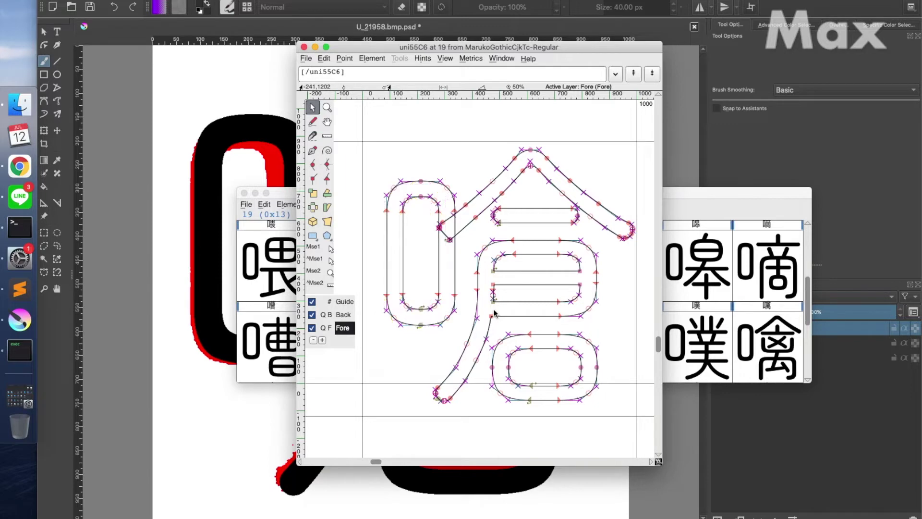
- Replace the 嗆 glyph's original outer and inner 口 contours with the copied ones
double_click(437, 301)
key(Delete)
double_click(454, 310)
key(Delete)
key(super+v)
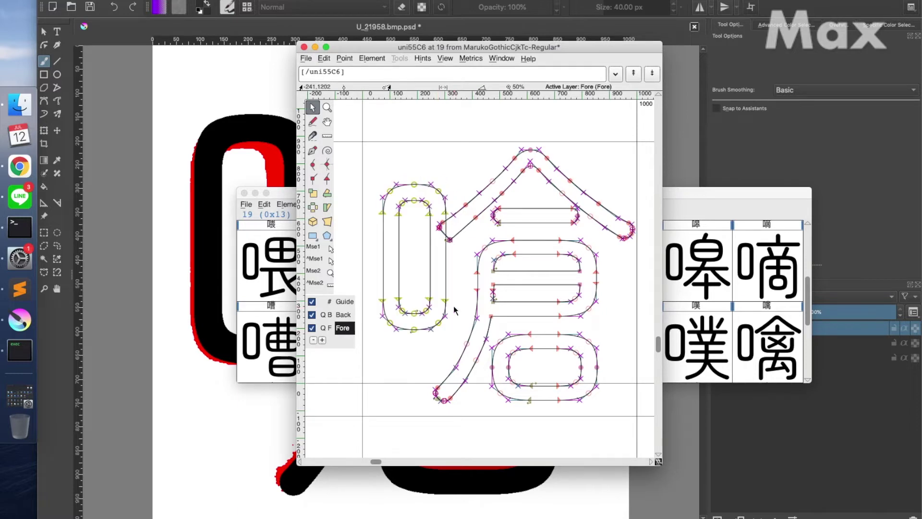
- Nudge the pasted 口 radical slightly right and down, and check the reference overlay in Krita
key(Right)
key(Right)
key(Right)
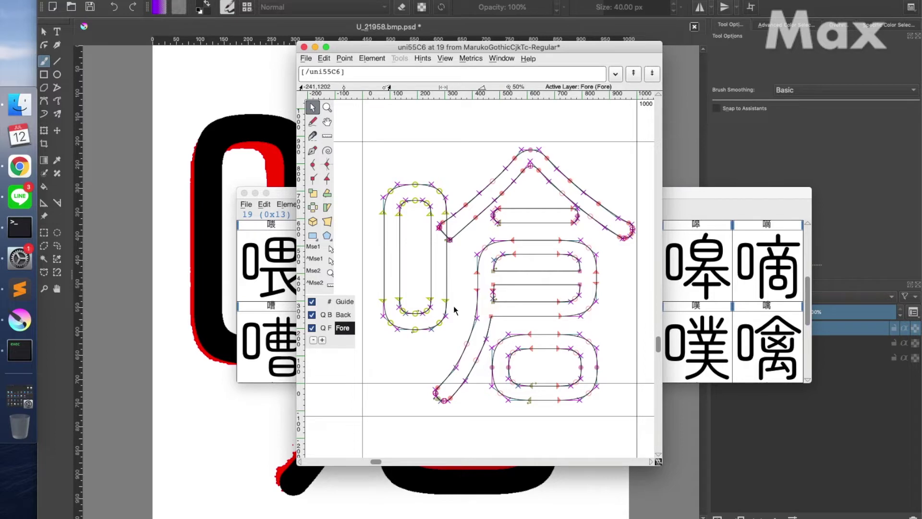
key(Down)
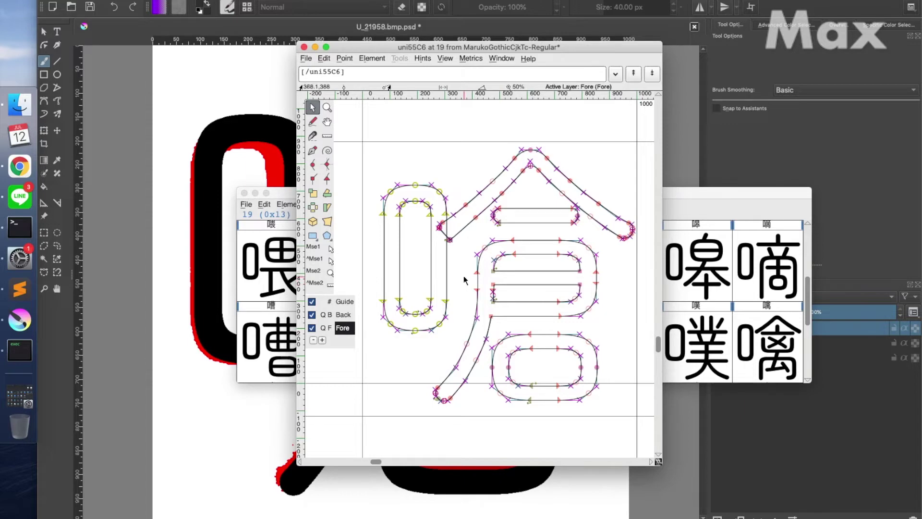
key(ctrl+plus)
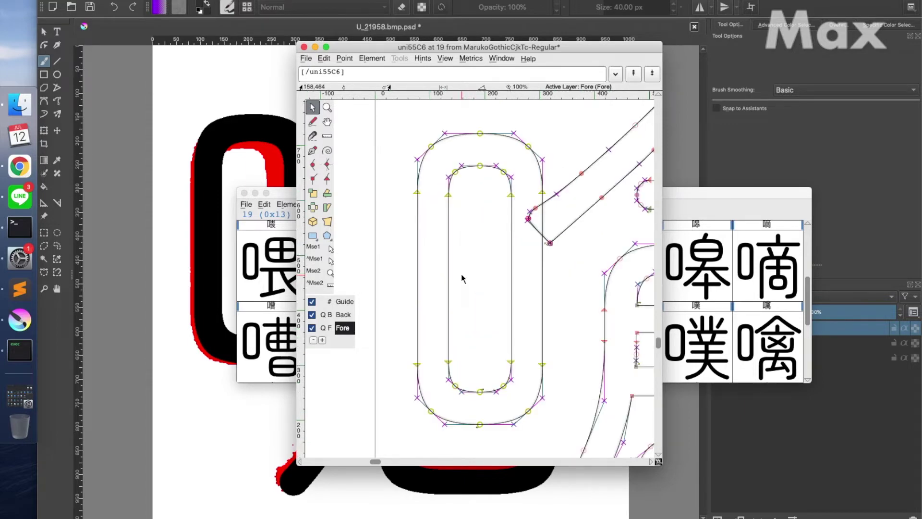
click(752, 454)
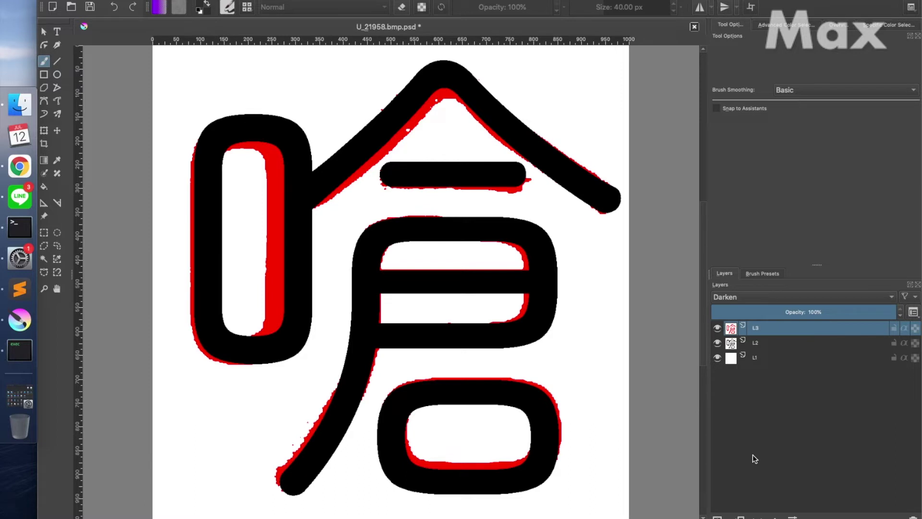
key(super+Tab)
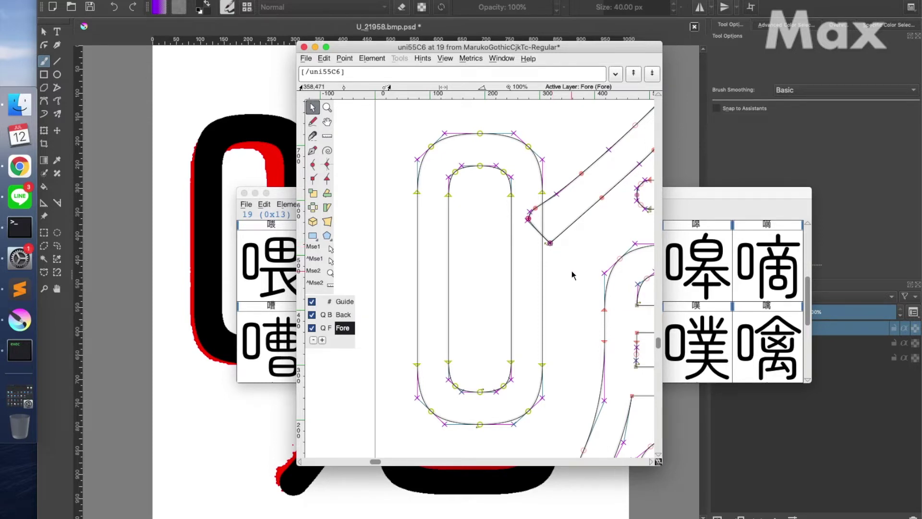
- Round the lower-left end of the 人 stroke in 嗆 by moving its end control point well down and slightly right
scroll(572, 273, up, 5)
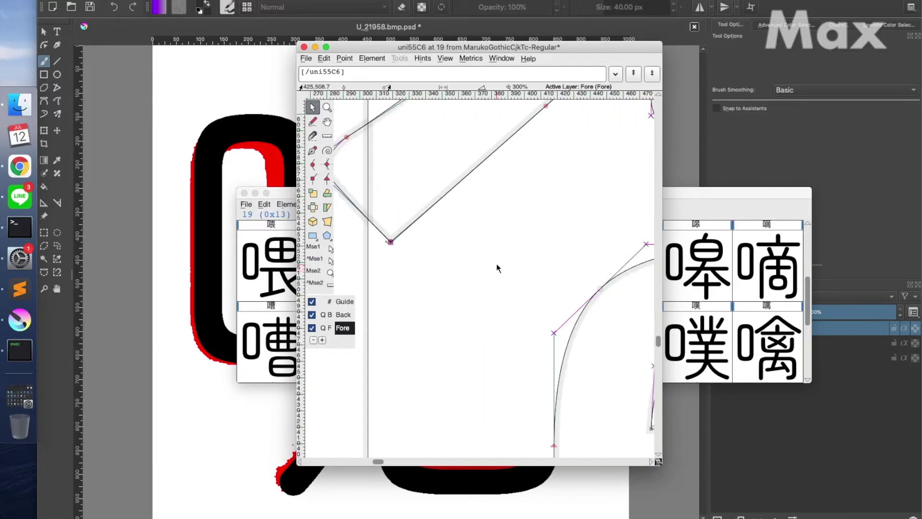
scroll(497, 268, left, 5)
click(392, 199)
key(Down)
key(Down)
key(Down)
key(Down)
key(Down)
key(Down)
key(Down)
key(Down)
key(Down)
key(Down)
key(Down)
key(Down)
key(Down)
key(Down)
key(Down)
key(Down)
key(Down)
key(Down)
key(Down)
key(Down)
key(Down)
key(Down)
key(Down)
key(Down)
key(Down)
key(Down)
key(Down)
key(Down)
key(Down)
key(Down)
key(Down)
key(Down)
key(Right)
key(Right)
key(Right)
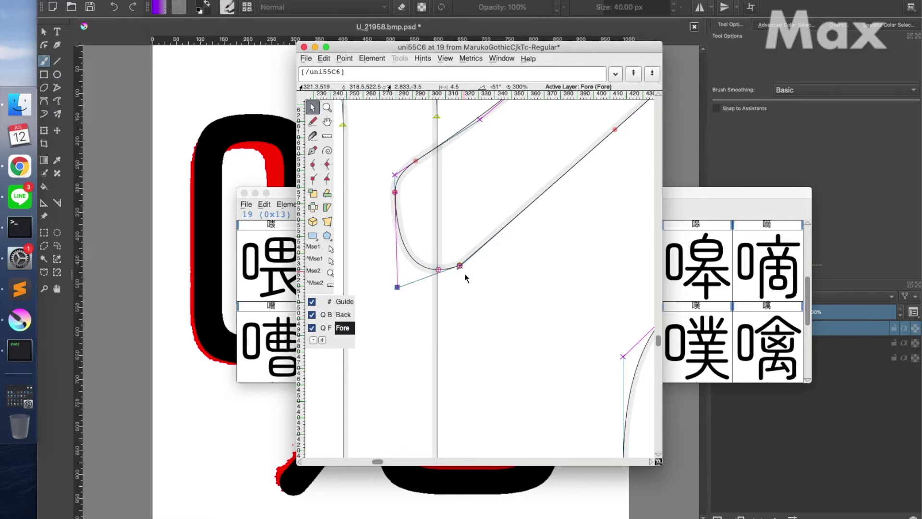
- Examine the 口 radical's inner upper curve and its spacing to the neighbouring 人 stroke up close
key(ctrl+plus)
scroll(465, 274, left, 5)
scroll(466, 282, left, 3)
scroll(466, 283, up, 10)
scroll(466, 282, right, 6)
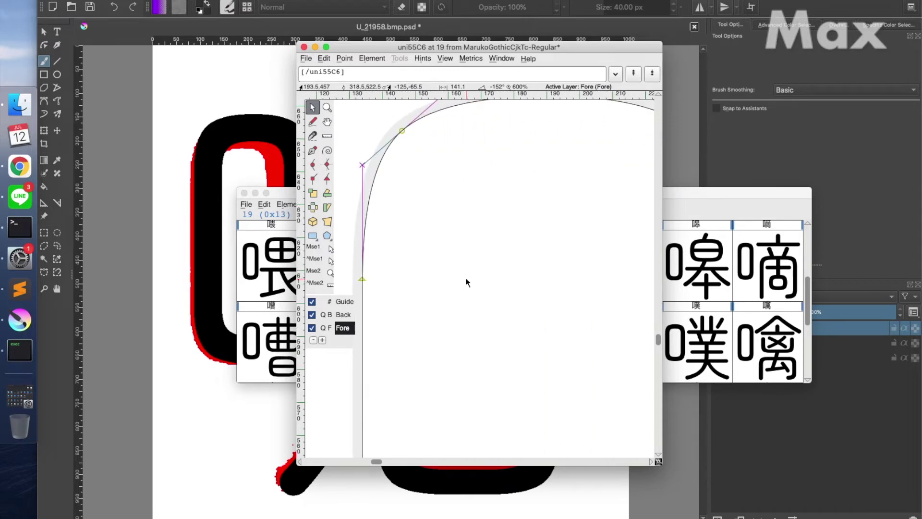
key(ctrl+minus)
key(ctrl+minus)
key(ctrl+minus)
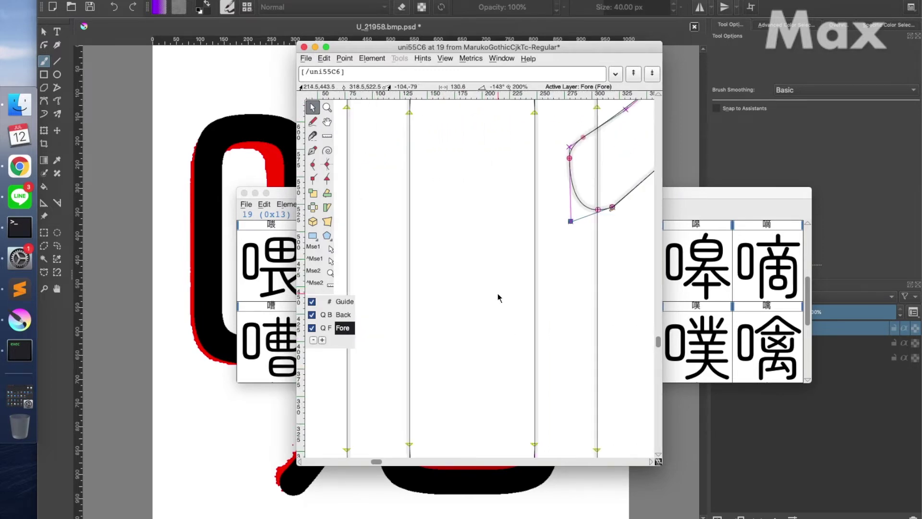
- Try to reposition the handle of the corner point at the lower end of the 人 stroke, then undo the move
click(613, 207)
scroll(615, 224, right, 5)
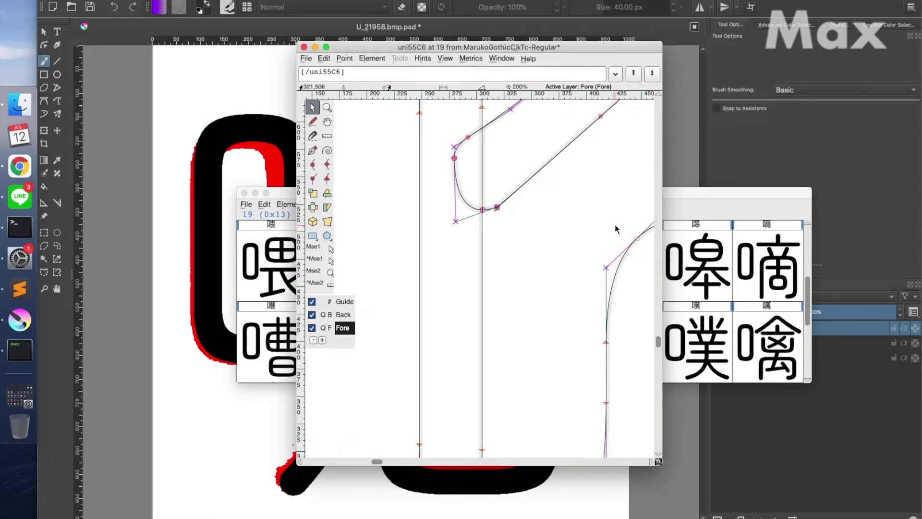
key(ctrl+plus)
key(ctrl+plus)
scroll(575, 235, left, 2)
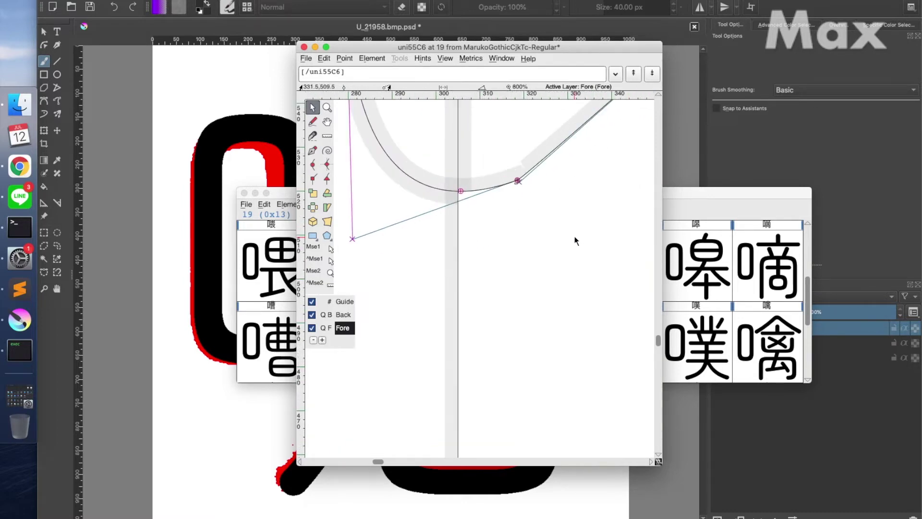
key(ctrl+plus)
scroll(525, 236, up, 2)
key(ctrl+plus)
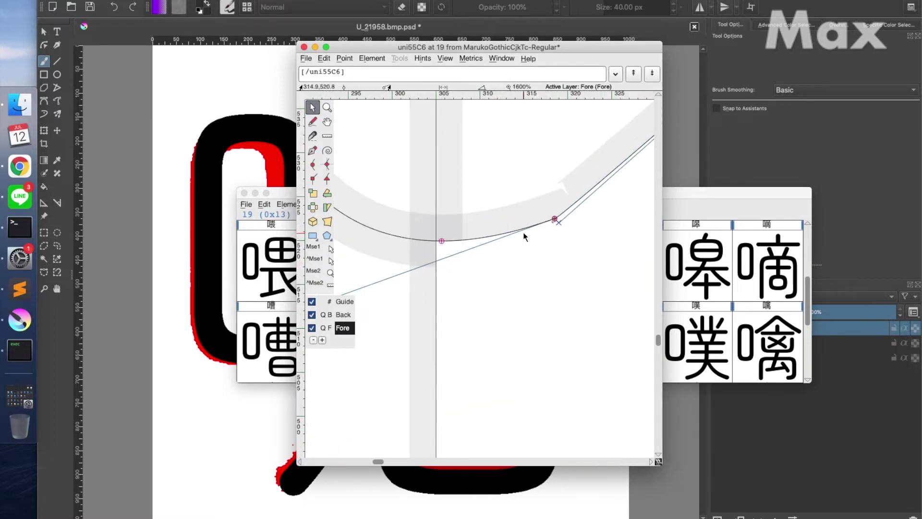
click(555, 221)
drag(555, 222, 561, 227)
key(ctrl+z)
key(ctrl+z)
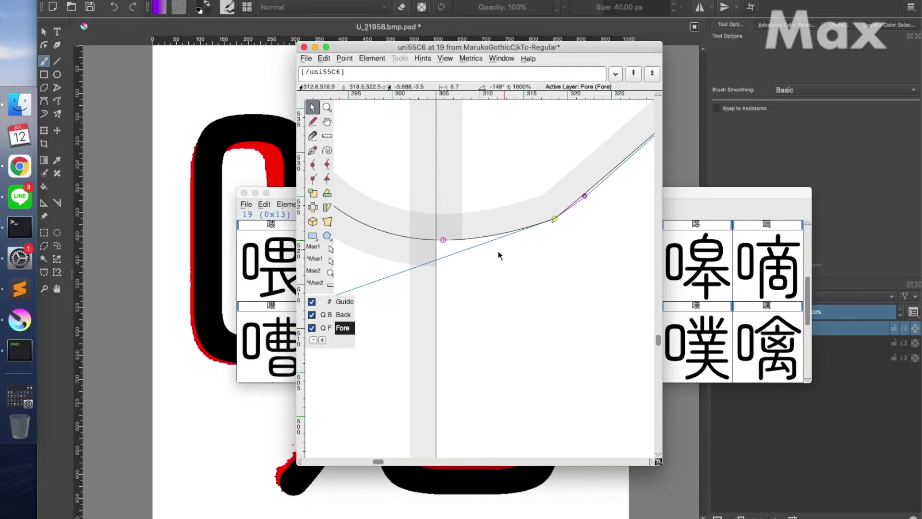
- Tighten the lower curve of the 人 stroke's left end by moving its lower control point right and up
scroll(498, 252, down, 5)
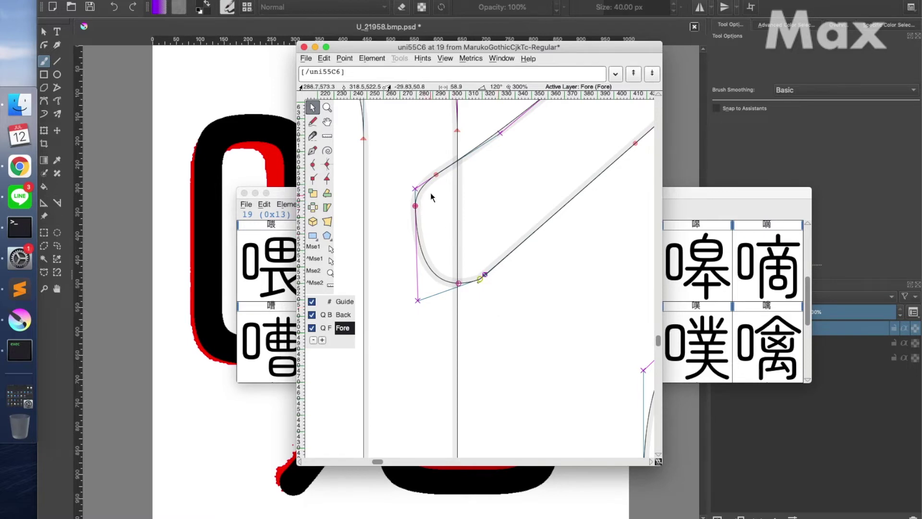
scroll(434, 178, up, 3)
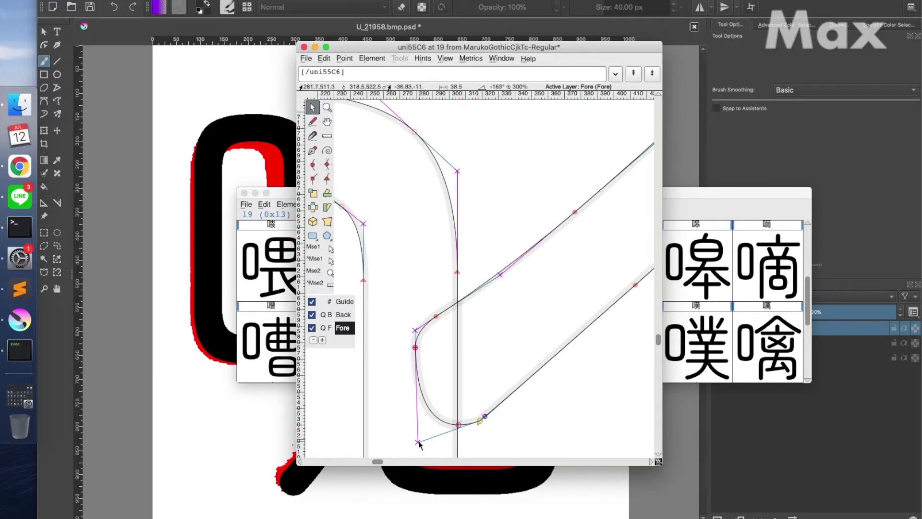
drag(418, 441, 418, 432)
key(Right)
key(Right)
key(Right)
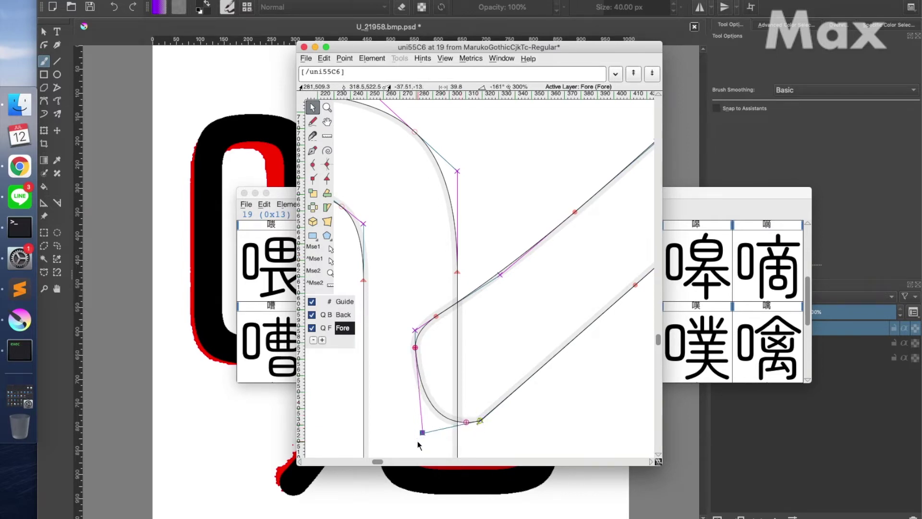
key(Right)
key(Right)
key(Right)
key(Up)
key(Up)
key(Up)
key(Up)
key(Up)
key(Up)
key(Up)
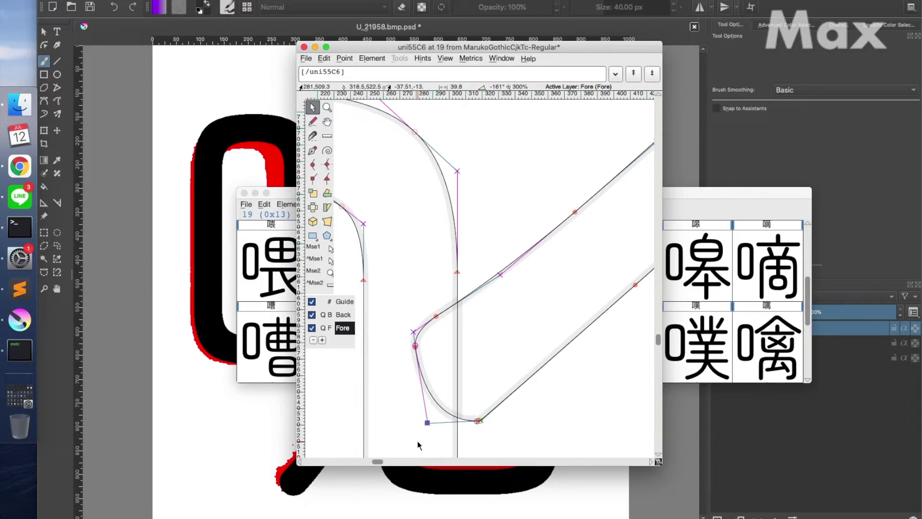
- Shift the upper points of the 人 stroke's left end to the right, away from the 口 radical
click(413, 332)
key(Right)
key(Right)
drag(415, 312, 445, 361)
key(Right)
key(Right)
key(Right)
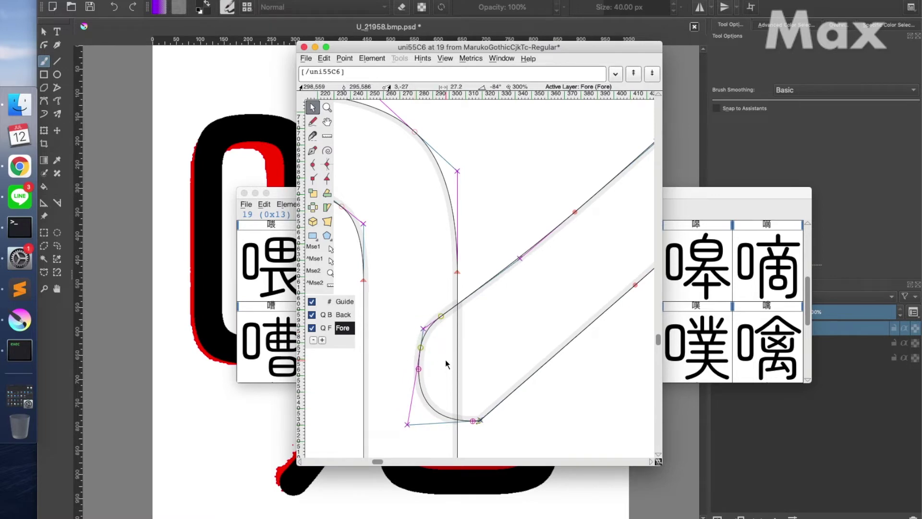
key(Right)
key(Right)
key(Right)
key(Right)
key(Right)
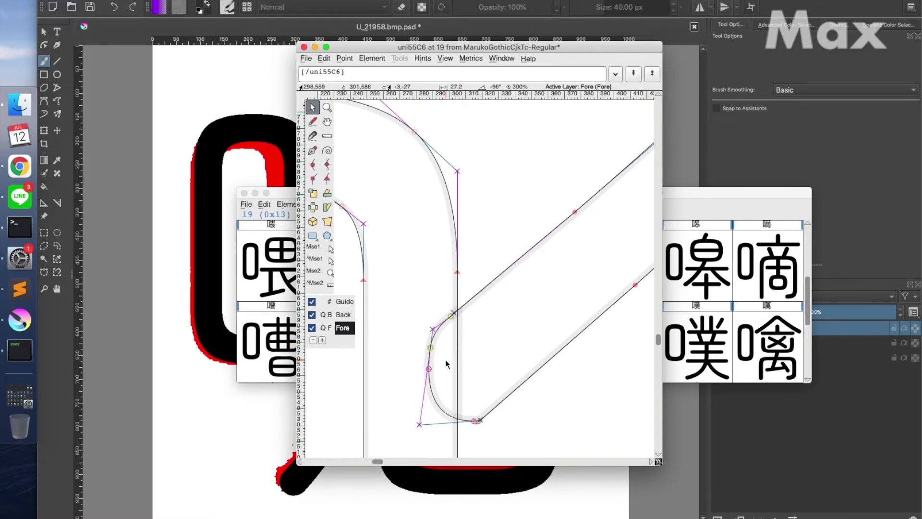
- Convert the lower corner point of the 人 stroke's left end to a curve point and move it to 321.5, 528.5
scroll(504, 361, right, 4)
scroll(504, 360, up, 1)
scroll(504, 358, left, 4)
scroll(505, 358, down, 3)
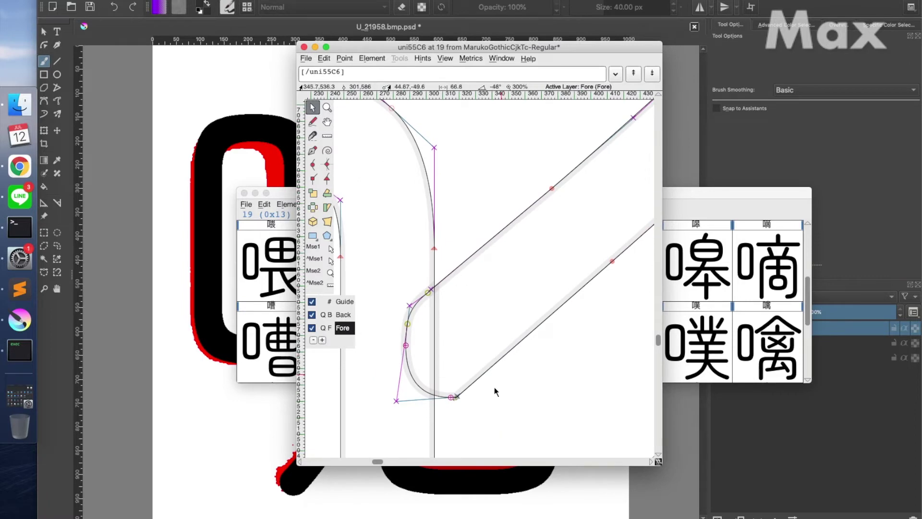
click(476, 399)
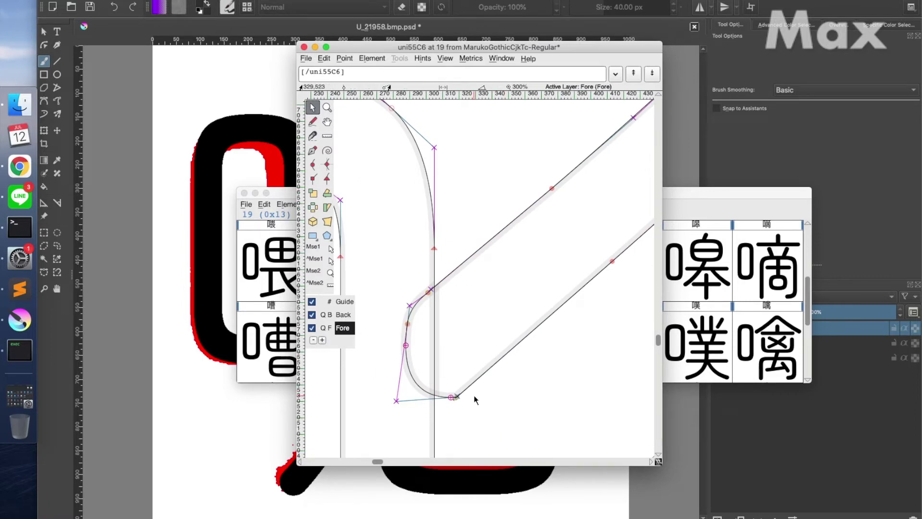
scroll(474, 398, up, 2)
scroll(476, 396, down, 3)
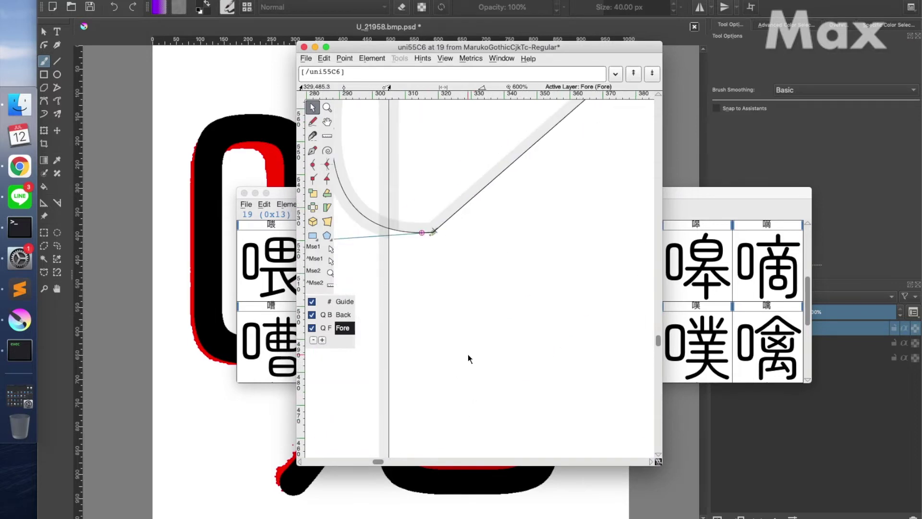
click(433, 234)
key(Up)
key(super+2)
key(Up)
key(Right)
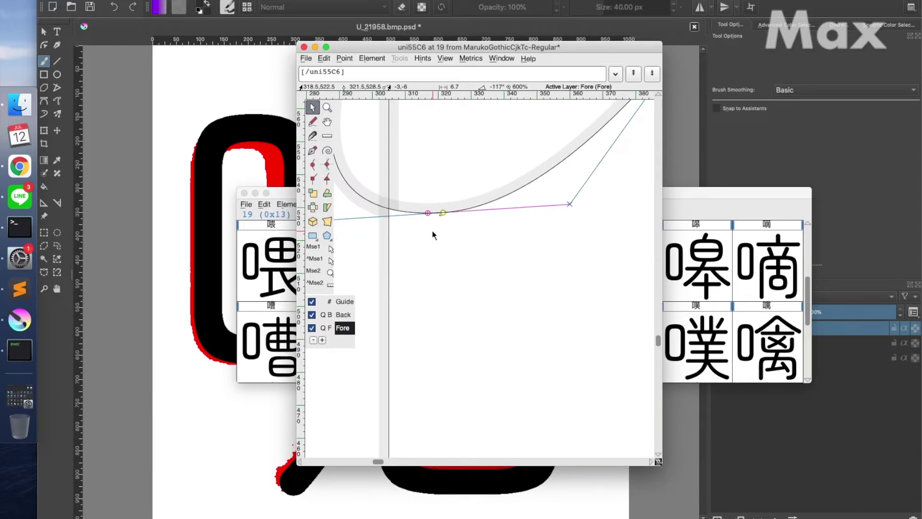
- Adjust the handle on the right of the lower curve point at the 人 stroke's left end
key(super+minus)
key(super+minus)
key(super+minus)
key(super+minus)
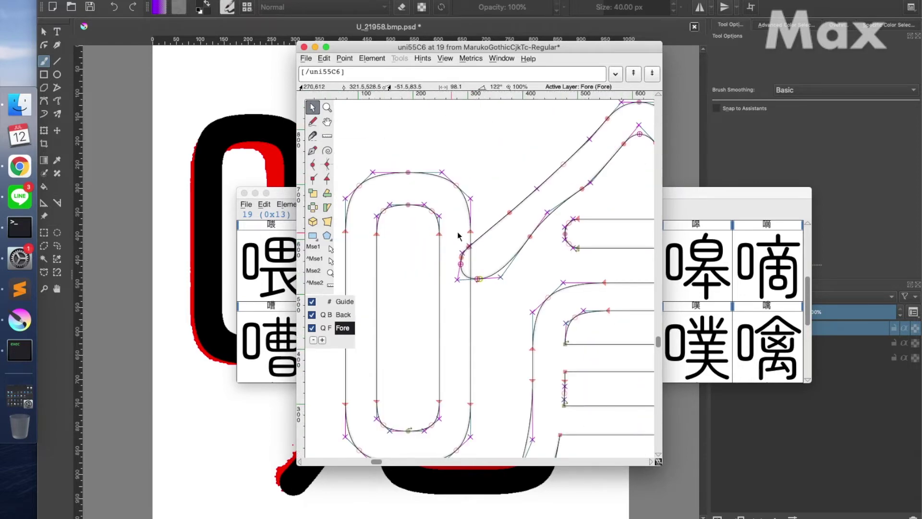
drag(500, 277, 499, 279)
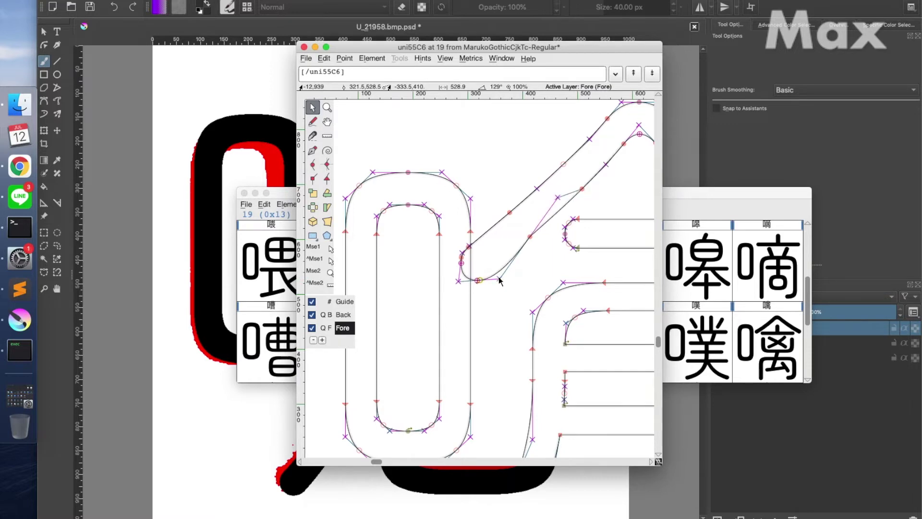
drag(499, 278, 500, 279)
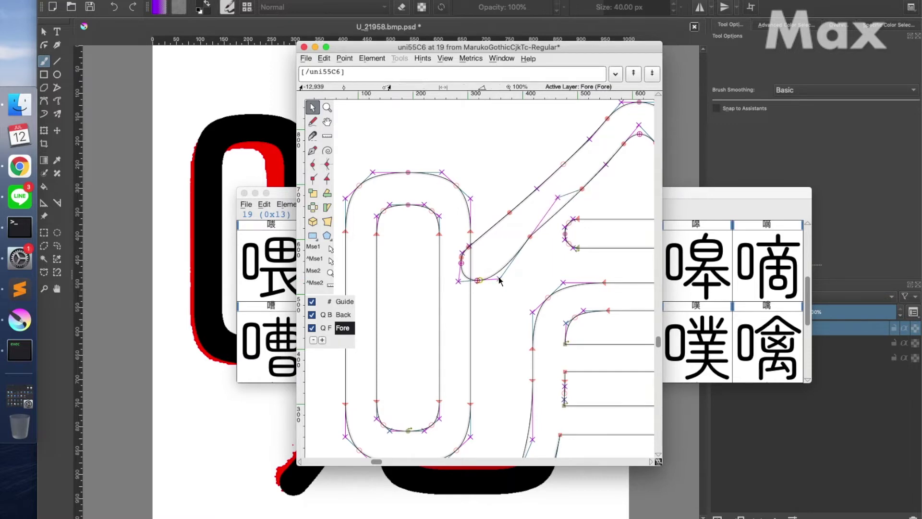
- Straighten the underside of the 人 stroke's left arm by moving the lower handle of the point at 508, 692 down and right
click(556, 198)
drag(556, 199, 557, 201)
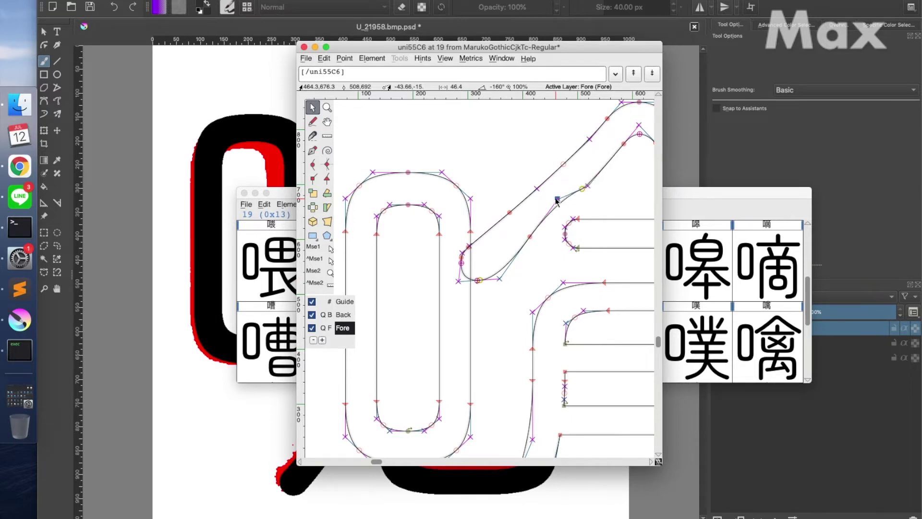
key(Down)
key(Down)
key(Down)
key(Down)
key(Down)
key(Down)
key(Down)
key(Down)
key(Down)
key(Down)
key(Down)
key(Down)
key(Down)
key(Down)
key(Down)
key(Right)
key(Right)
key(Right)
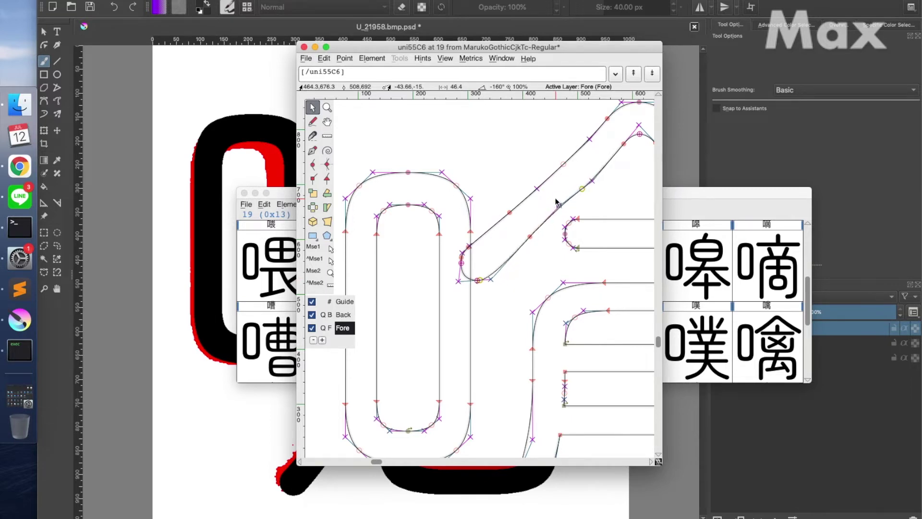
key(Down)
key(Down)
key(Down)
key(Down)
key(Down)
key(Down)
key(Right)
key(Right)
key(Right)
click(510, 286)
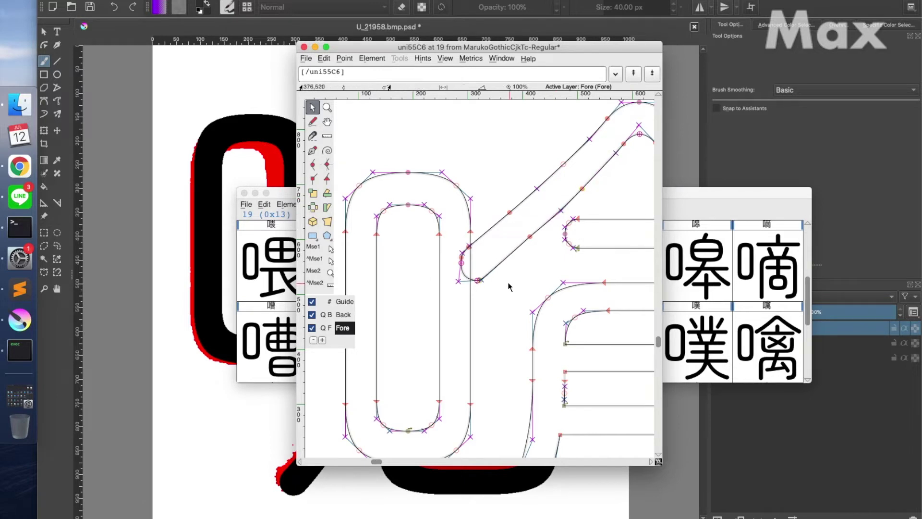
- Try to shift the lower point of the 人 stroke's left end 3 units right and 3 units up, then undo the move
scroll(510, 287, up, 10)
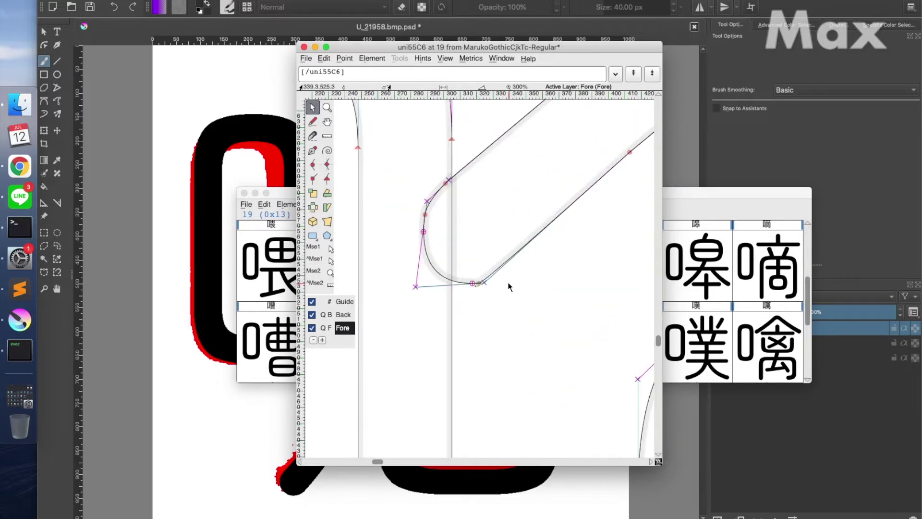
click(478, 290)
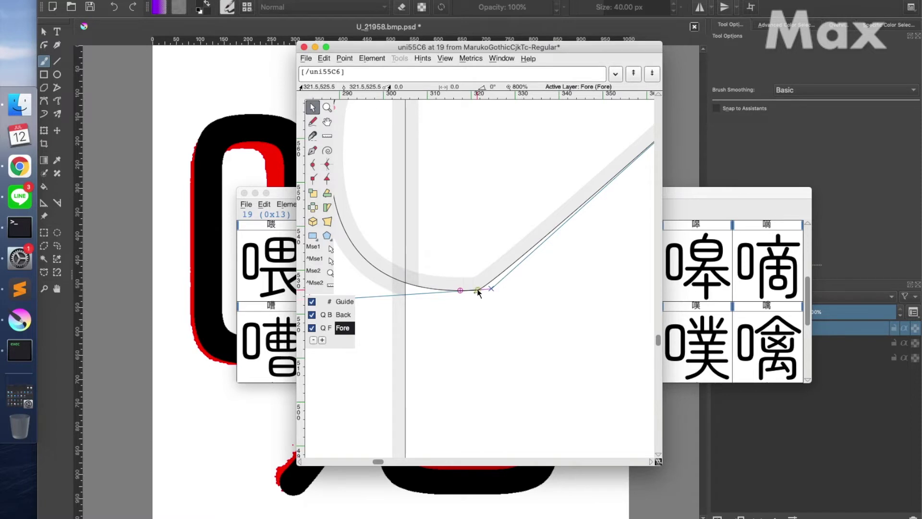
key(Right)
key(Right)
key(Right)
key(Up)
key(Up)
key(Up)
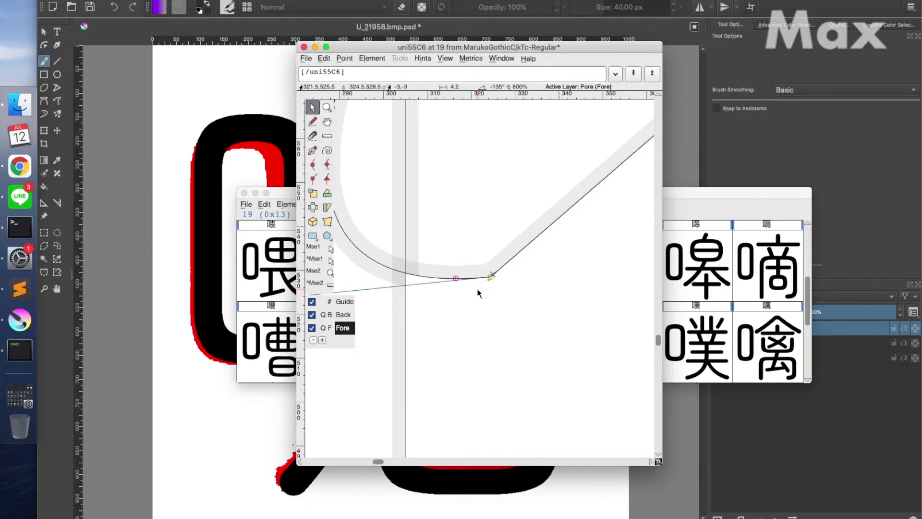
scroll(494, 296, up, 3)
scroll(495, 297, right, 2)
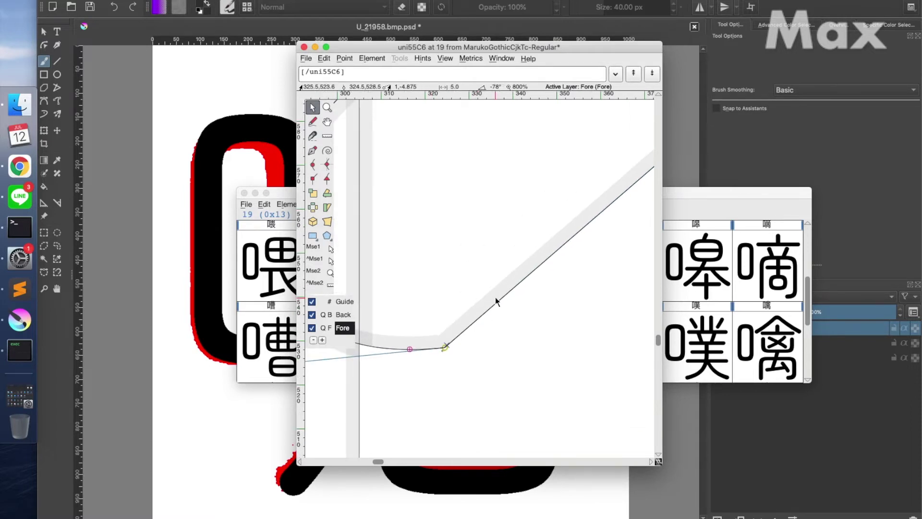
key(super+z)
key(super+z)
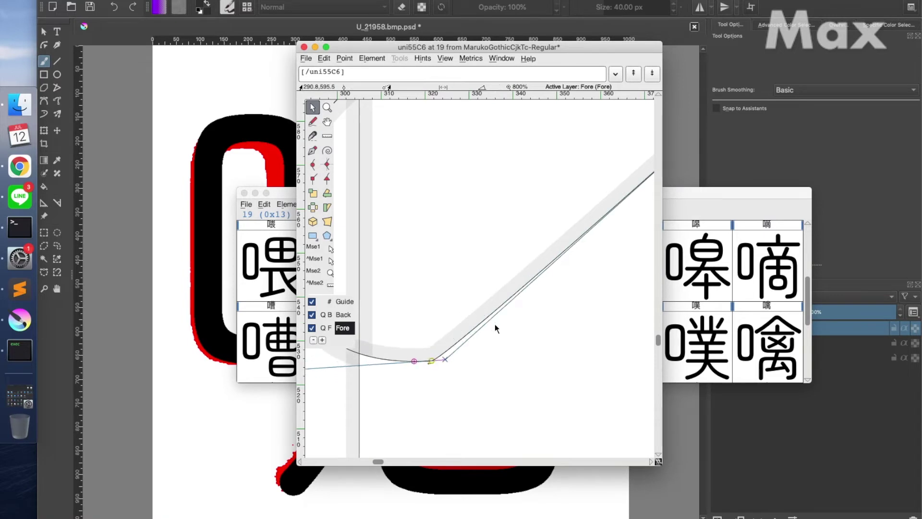
- Save the font, close the 嗆 glyph window and check 嗆 in the font overview
scroll(450, 368, down, 4)
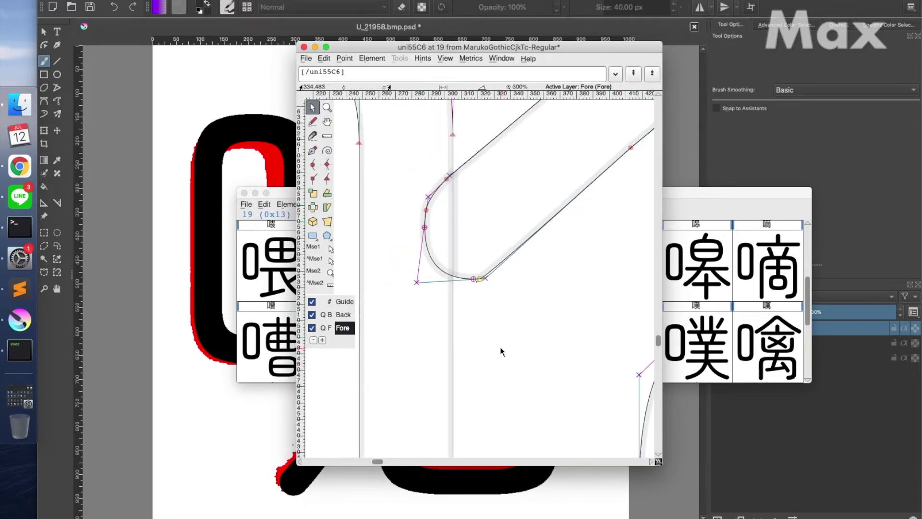
scroll(502, 351, down, 1)
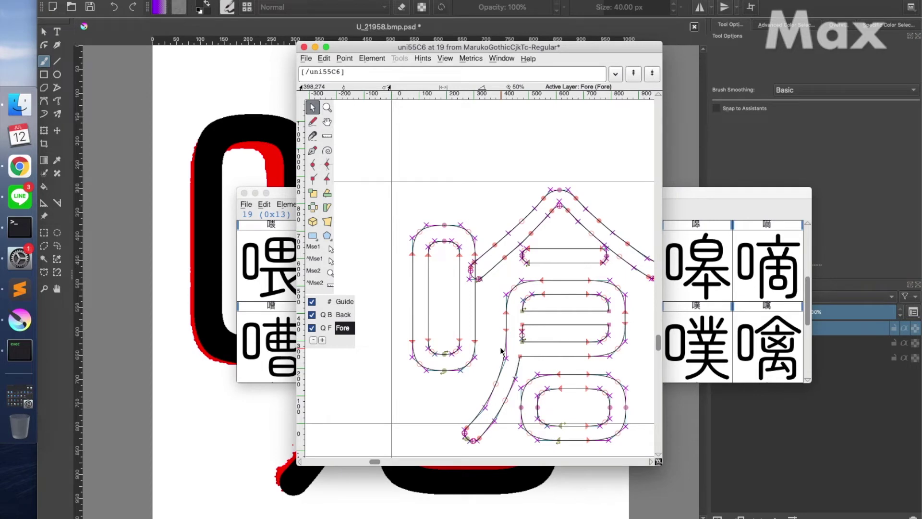
scroll(502, 351, right, 2)
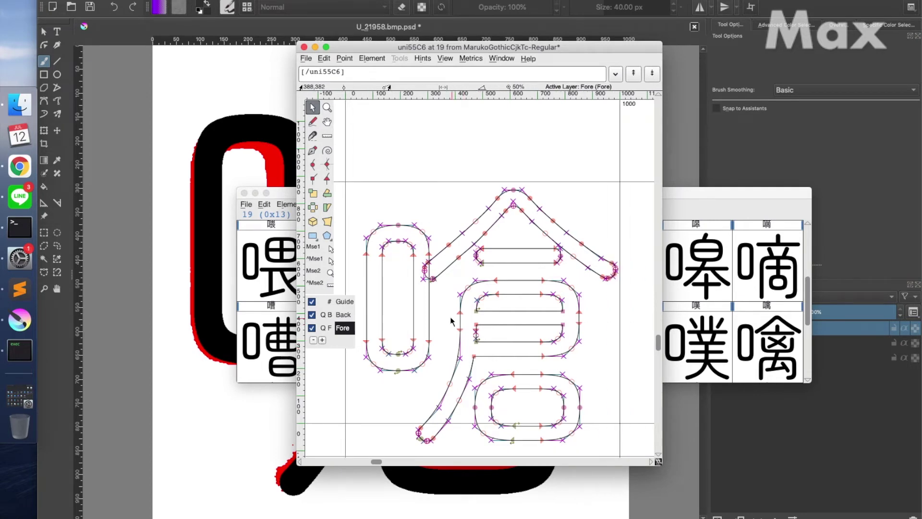
scroll(443, 318, left, 2)
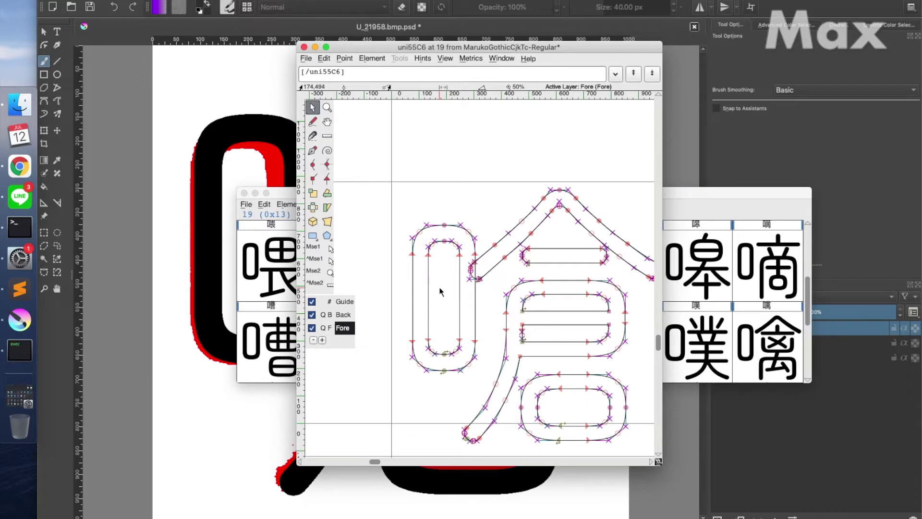
key(super+s)
key(super+w)
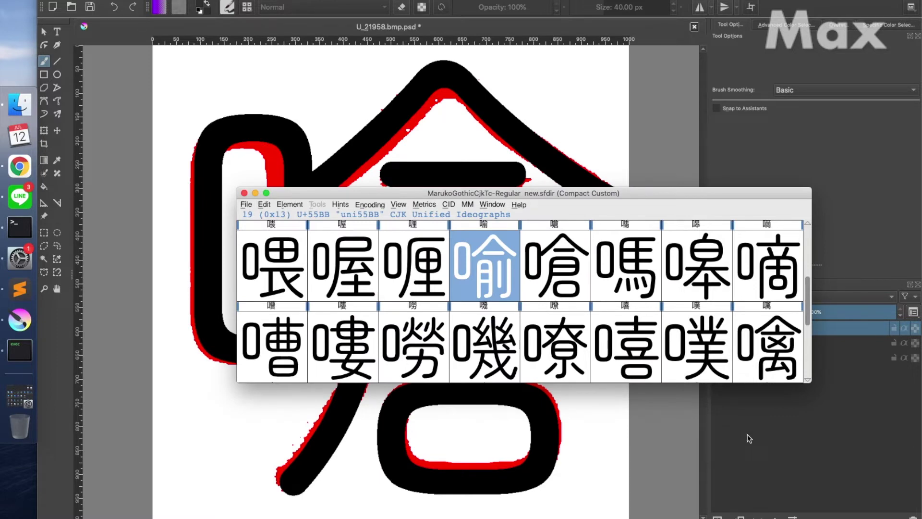
click(582, 292)
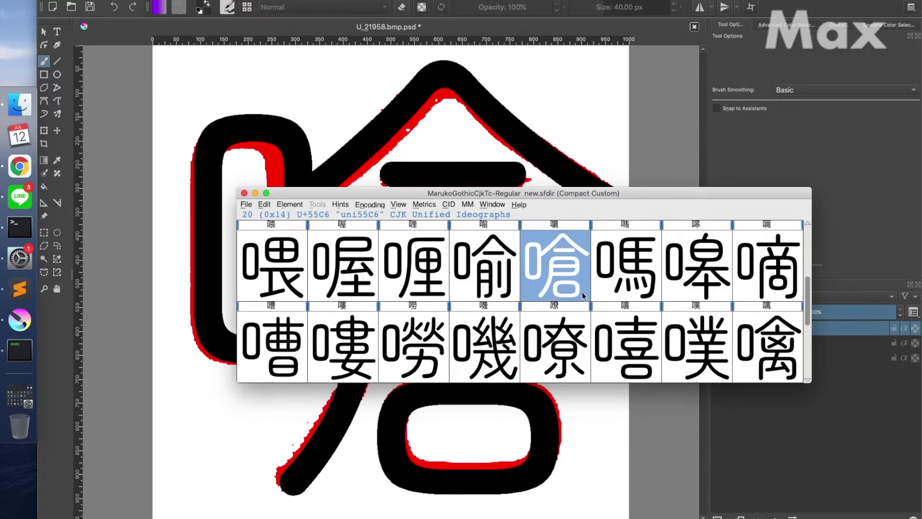
double_click(582, 293)
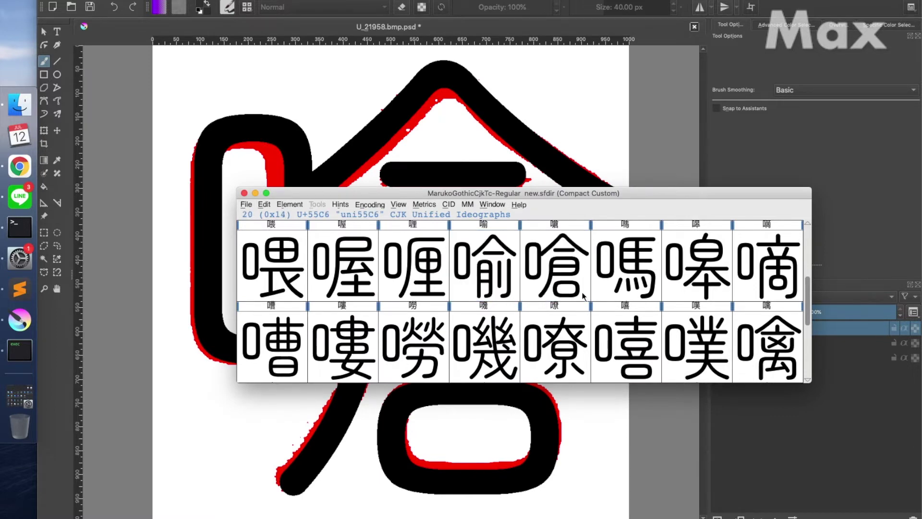
- Switch to Krita and close U_21958.bmp.psd without saving it
click(729, 413)
click(695, 27)
click(507, 270)
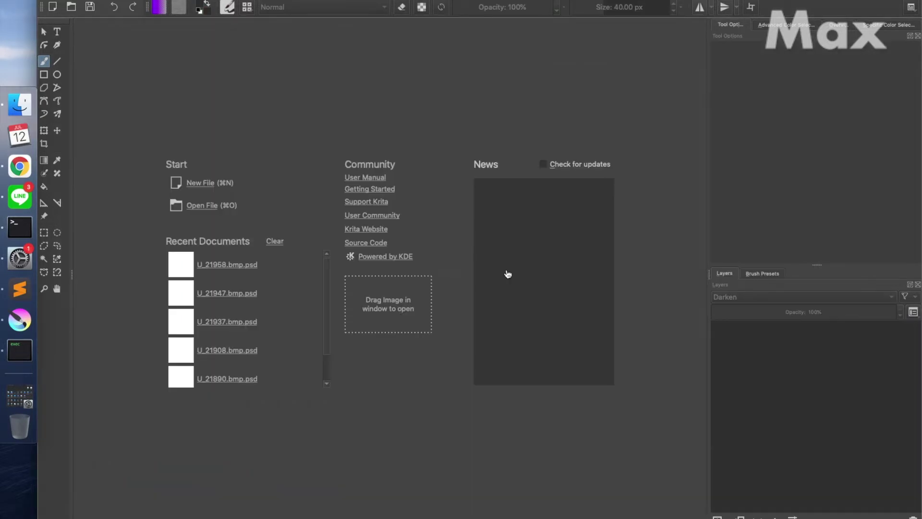
- Open U_21966.bmp.psd from the bmp folder in Krita and set its L3 layer's blending mode to Darken
key(super+Tab)
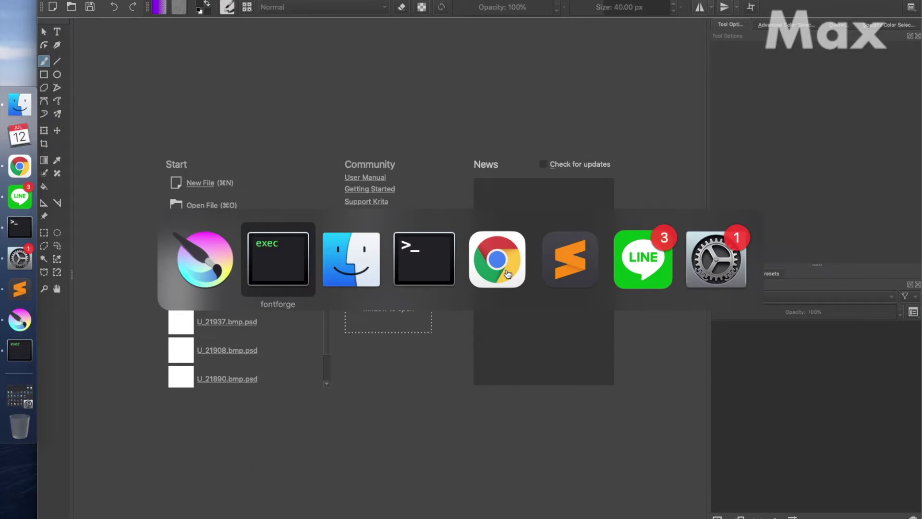
key(super+Tab)
scroll(520, 243, down, 3)
drag(494, 243, 801, 447)
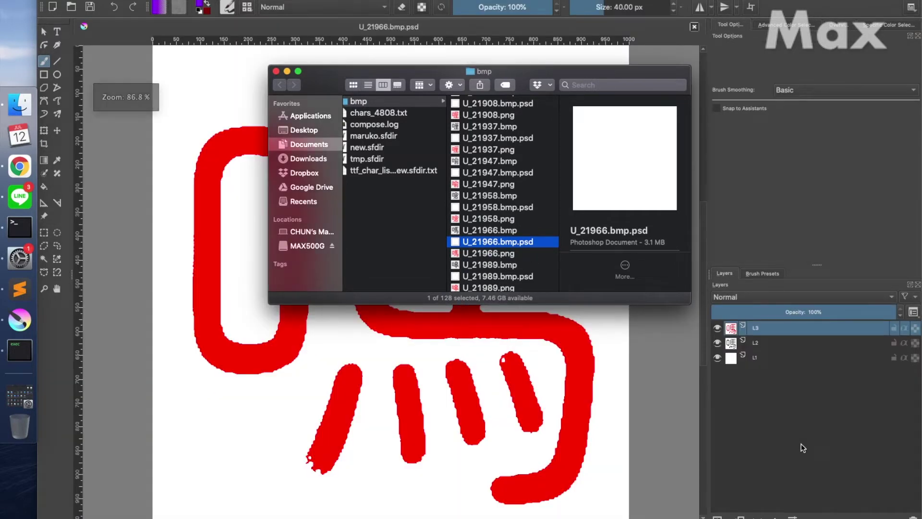
click(892, 295)
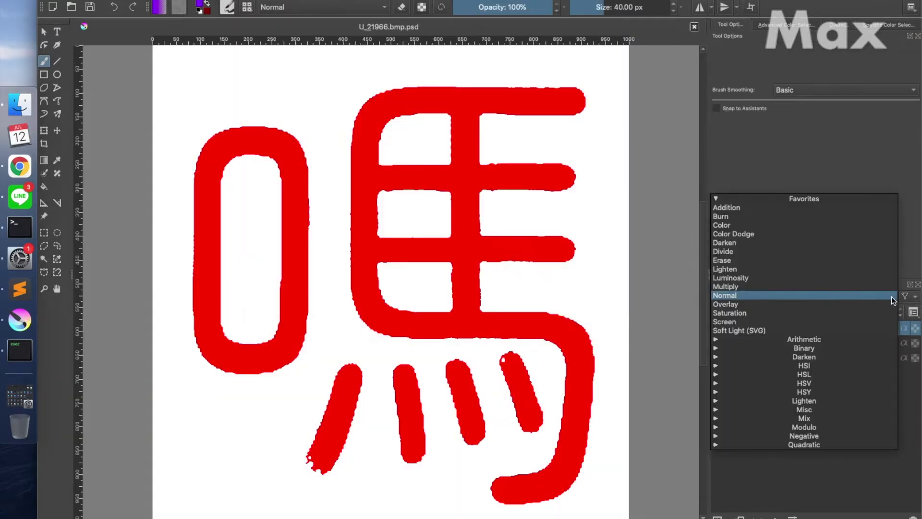
click(807, 243)
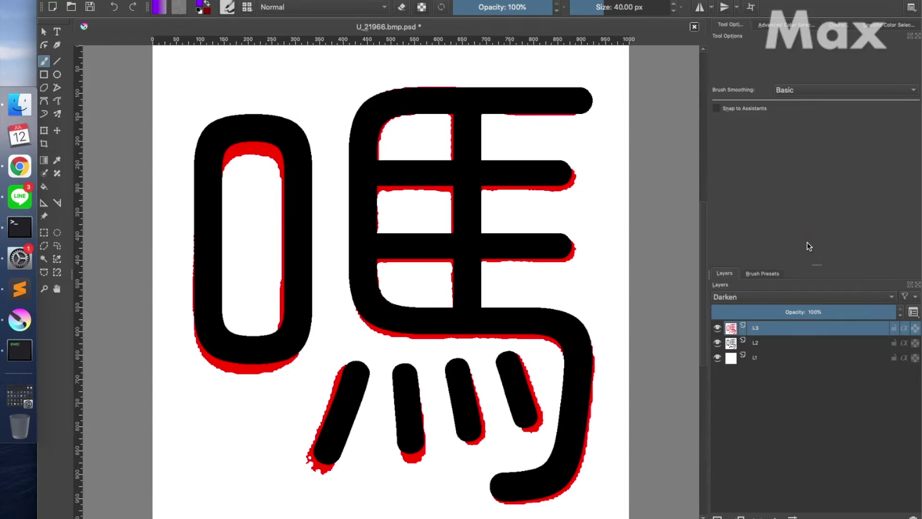
- Switch to FontForge, open the 嗎 glyph, shift its 口 radical slightly down and close the glyph window
key(super+Tab)
key(super+Tab)
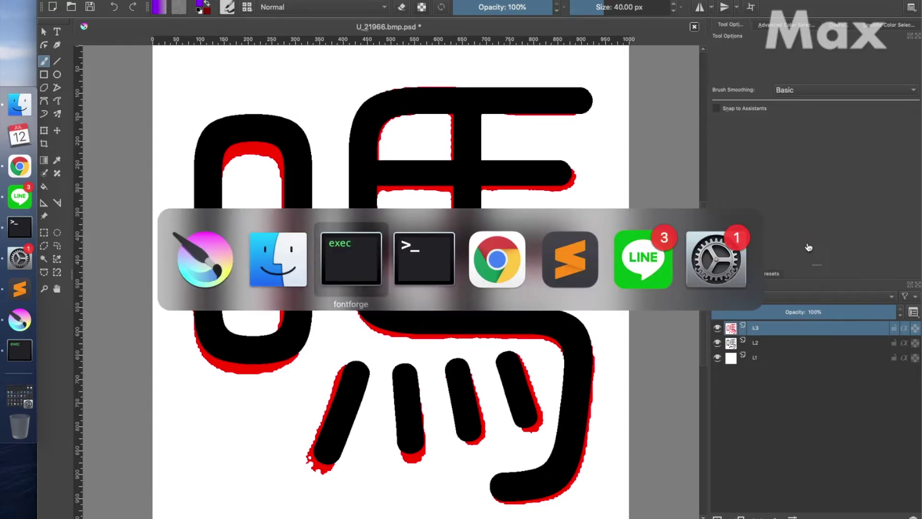
click(626, 268)
double_click(626, 268)
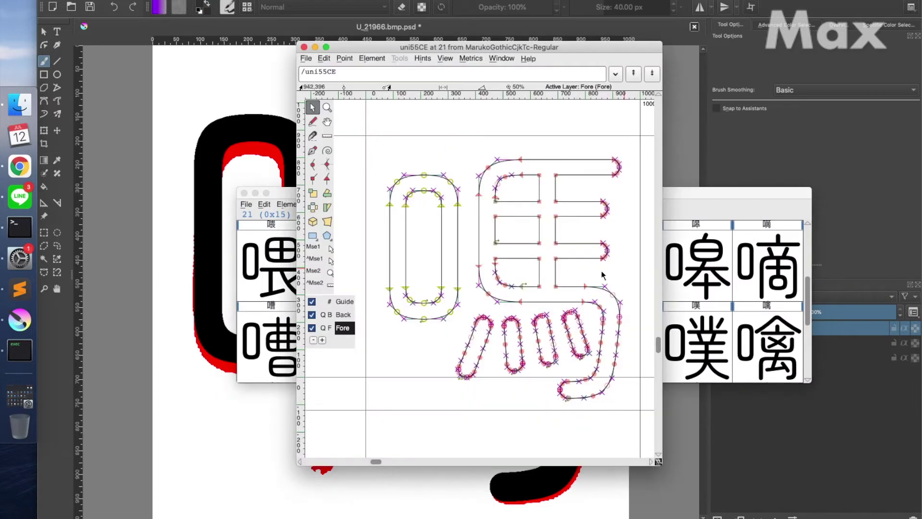
key(Down)
key(Down)
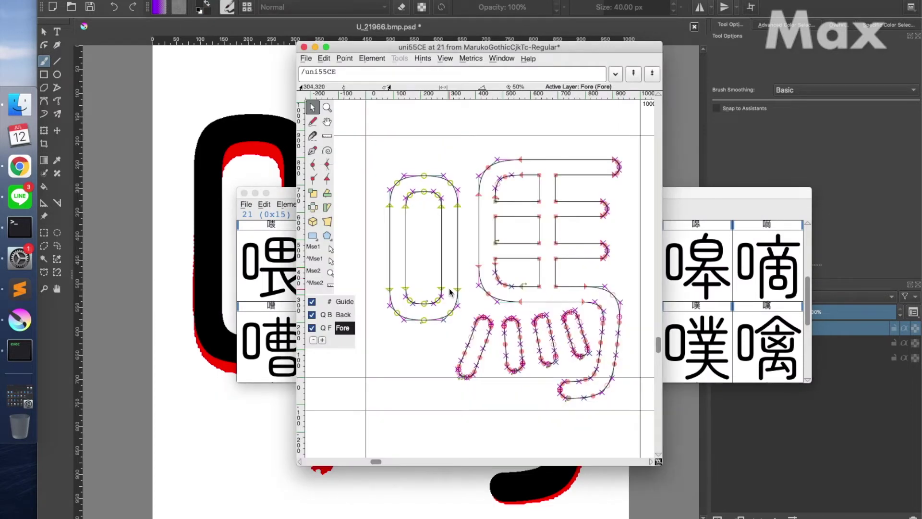
key(Down)
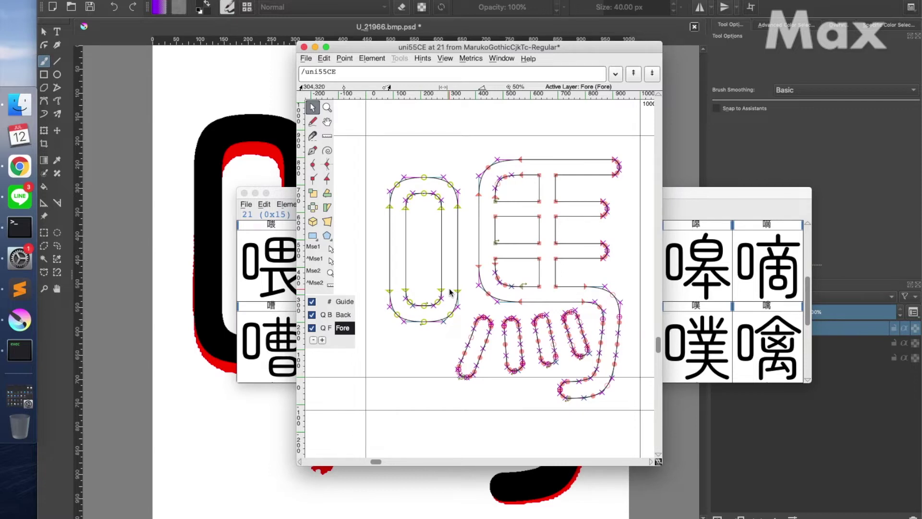
key(super+w)
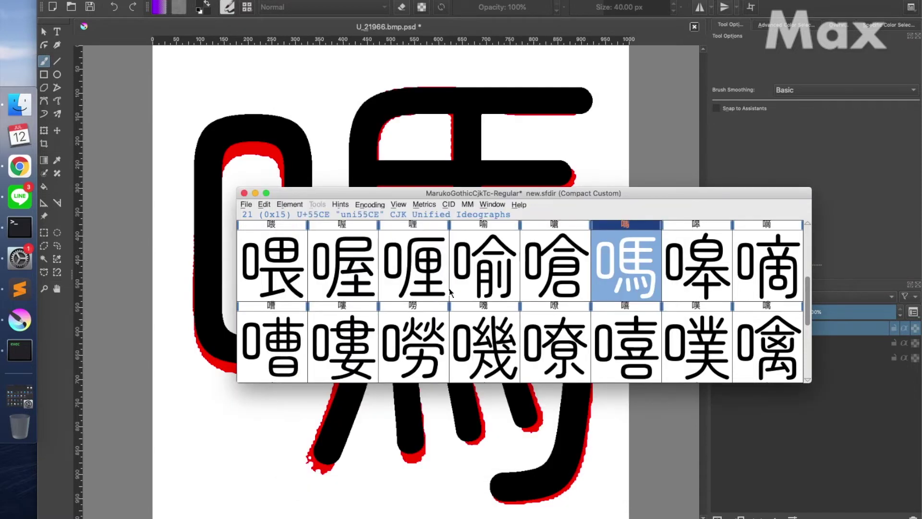
- Switch to Krita and close U_21966.bmp.psd without saving it
key(super+Tab)
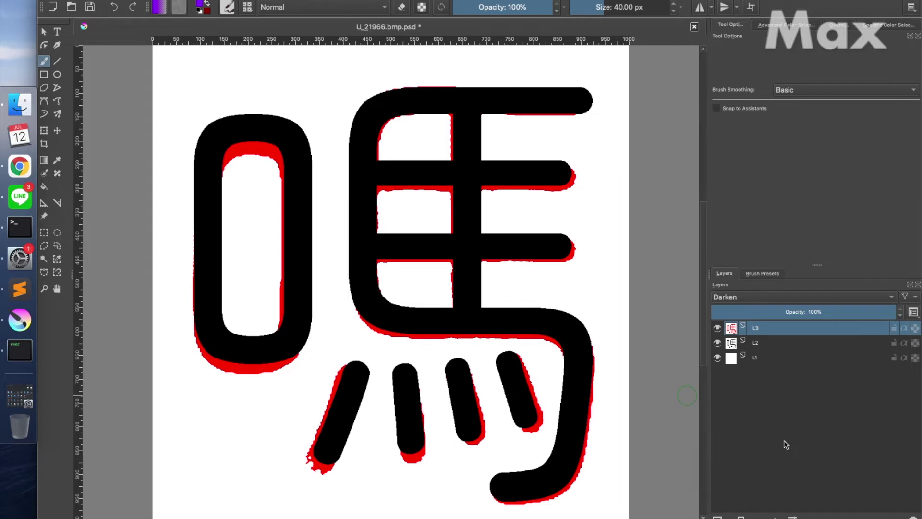
click(695, 26)
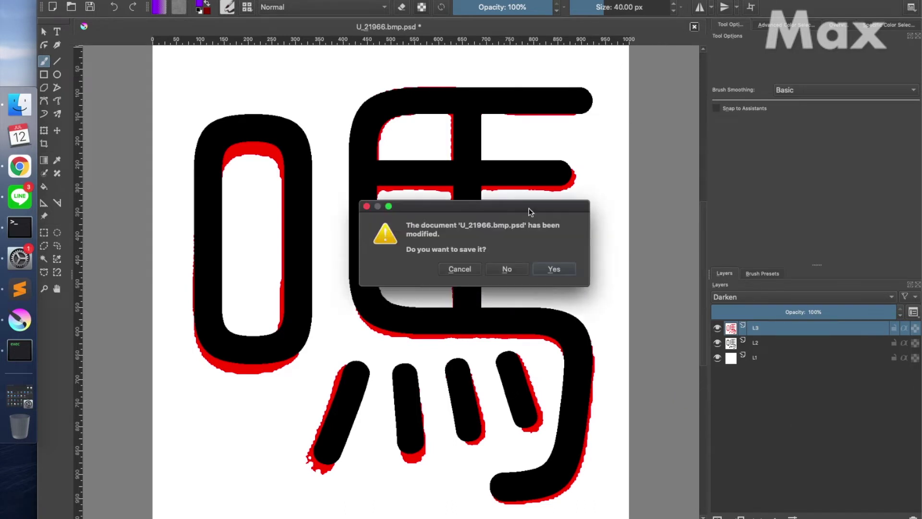
click(508, 275)
- Open U_21989.bmp.psd from the bmp folder in Krita and set its L3 layer's blending mode to Darken
key(super+Tab)
key(super+Tab)
scroll(522, 254, down, 1)
scroll(522, 254, down, 2)
click(501, 243)
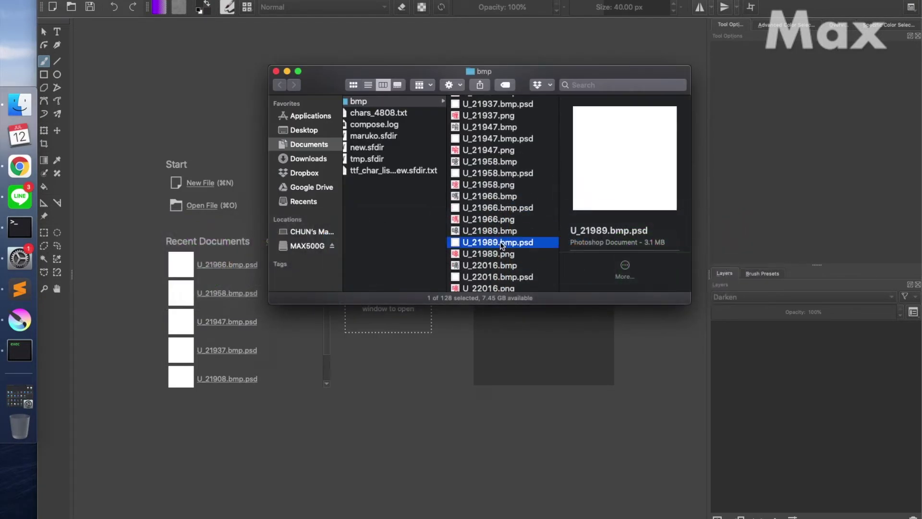
drag(501, 250, 748, 439)
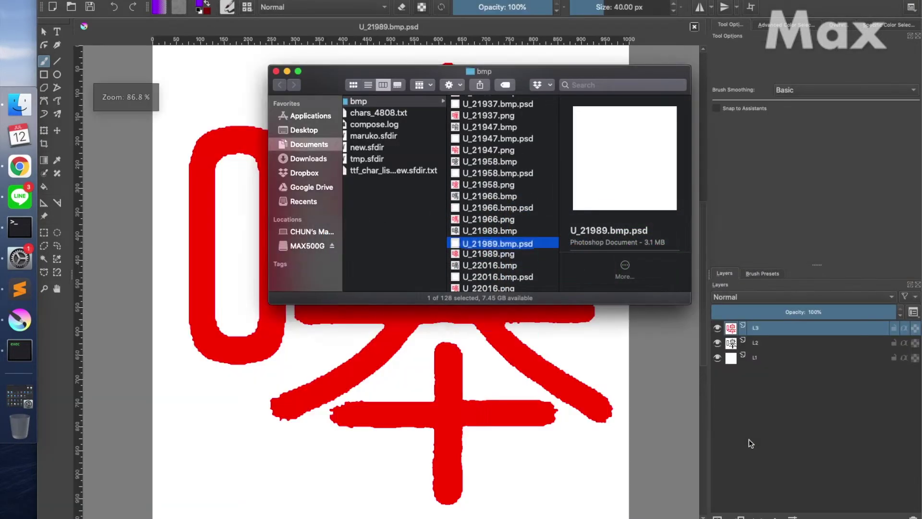
click(892, 296)
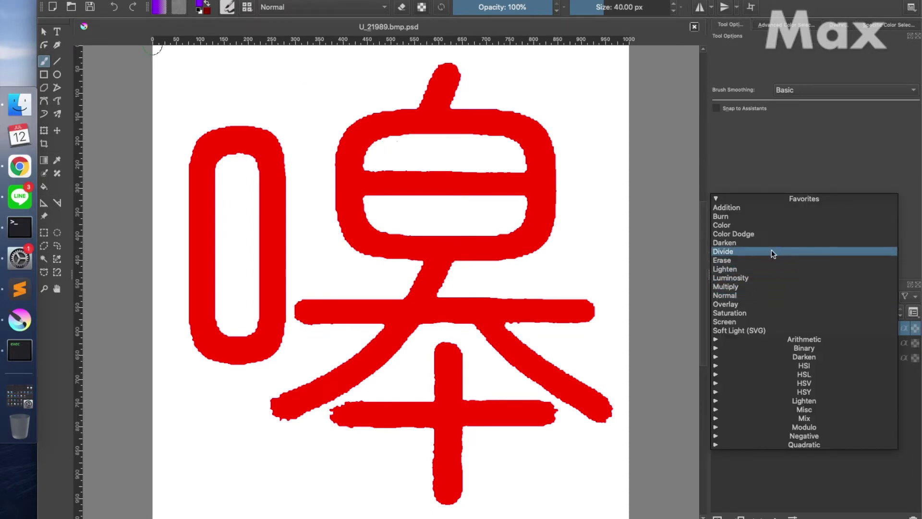
click(748, 242)
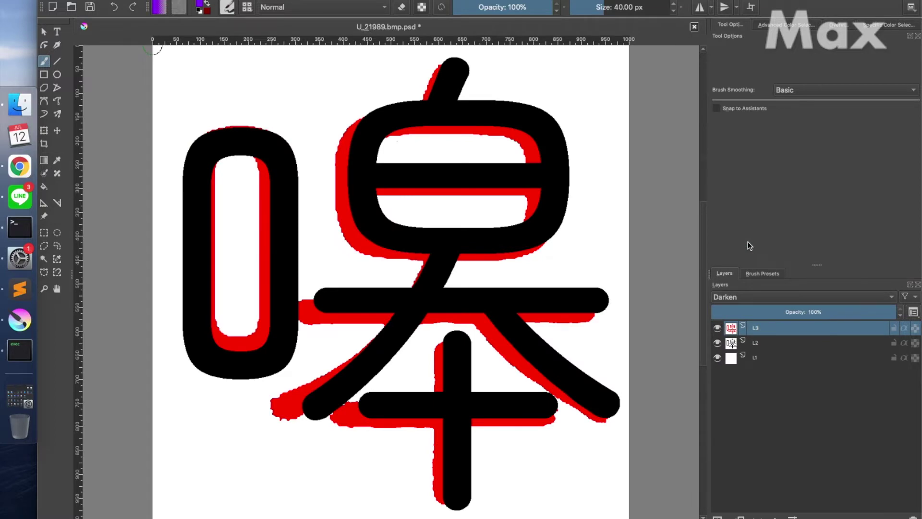
- Switch to FontForge, open the 嗎 glyph and advance its glyph window to 嗥 (uni55E5)
key(super+Tab)
key(super+Tab)
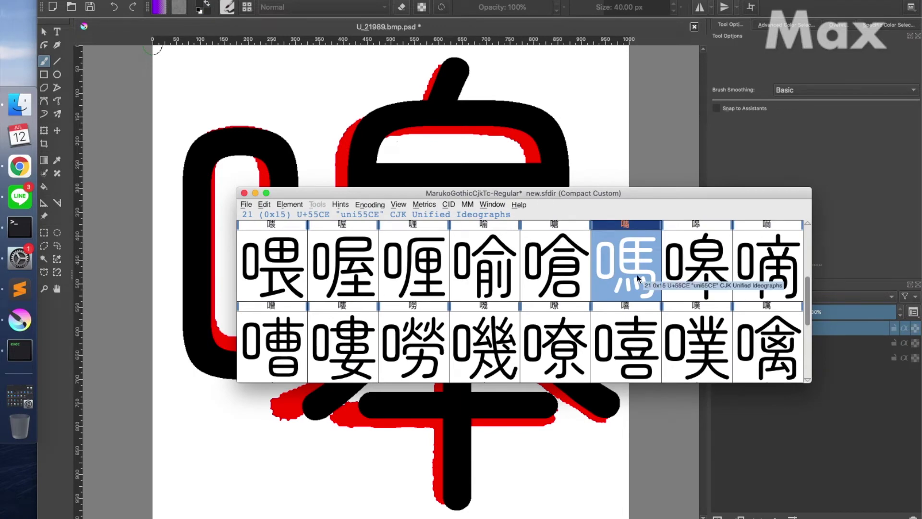
double_click(636, 275)
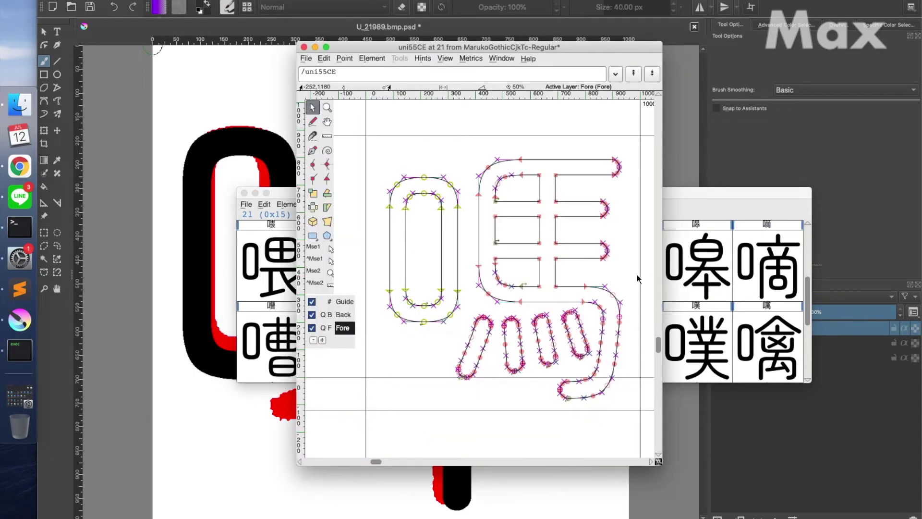
key(super+bracketright)
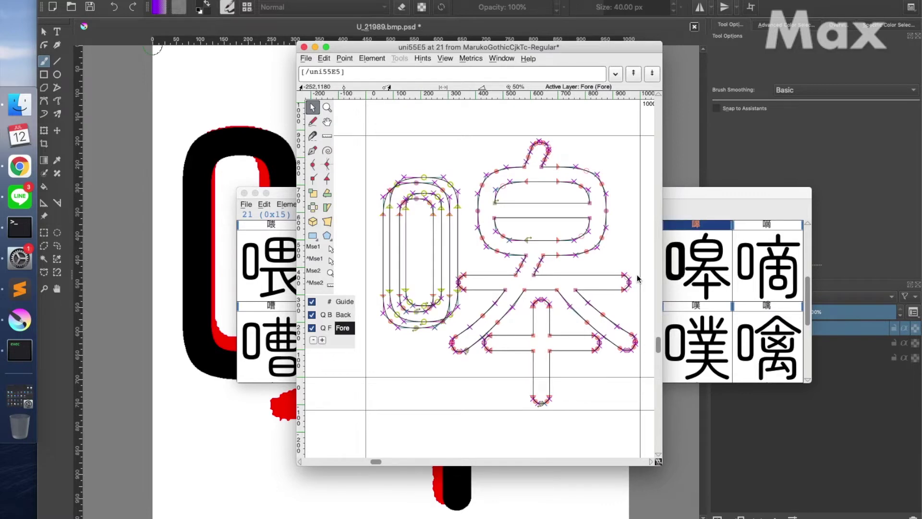
key(Down)
key(Down)
key(Down)
key(Down)
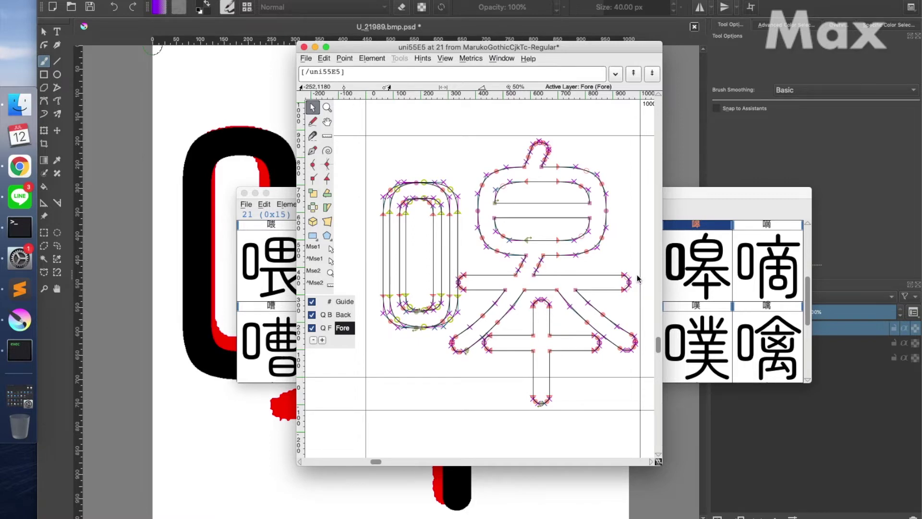
key(Up)
key(Up)
key(Up)
key(Up)
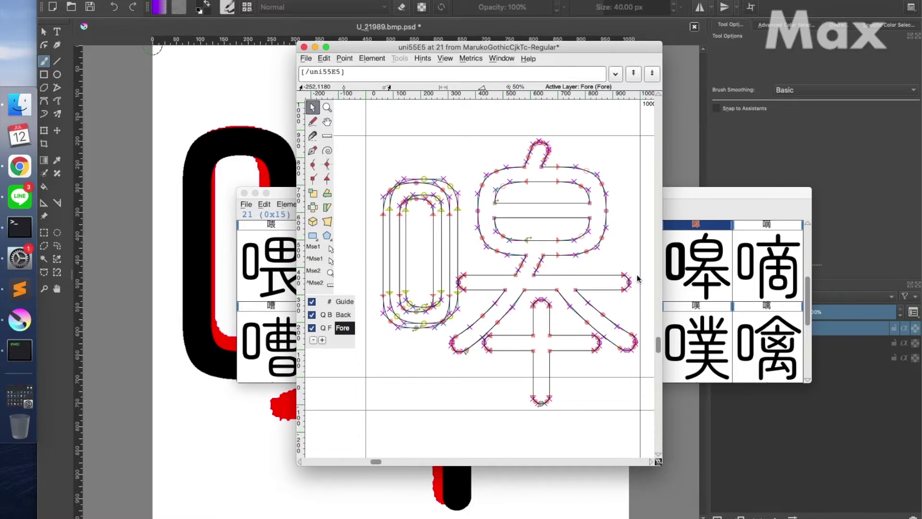
key(super+z)
key(super+z)
key(super+z)
key(super+z)
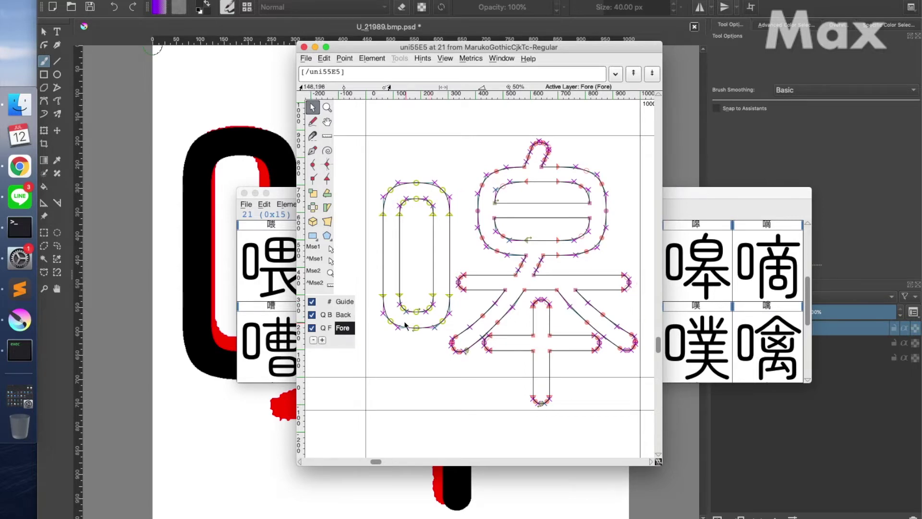
drag(375, 294, 455, 334)
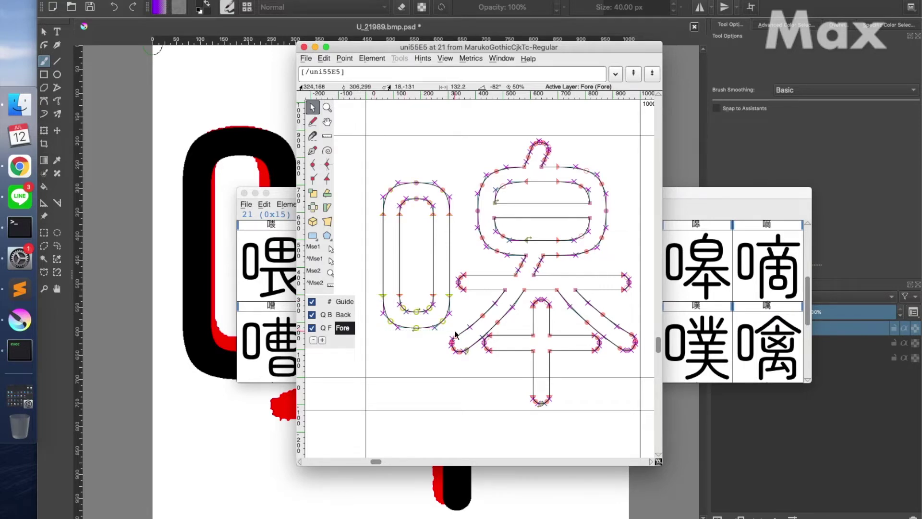
key(Up)
key(Up)
key(Up)
key(super+z)
- Shorten 嗥's 口 radical by shifting the lower points of both its contours up about 12 units
drag(370, 266, 453, 337)
key(Up)
key(Up)
key(Up)
key(Up)
key(Up)
key(Up)
key(Up)
key(Up)
key(Up)
key(Up)
key(Up)
key(Up)
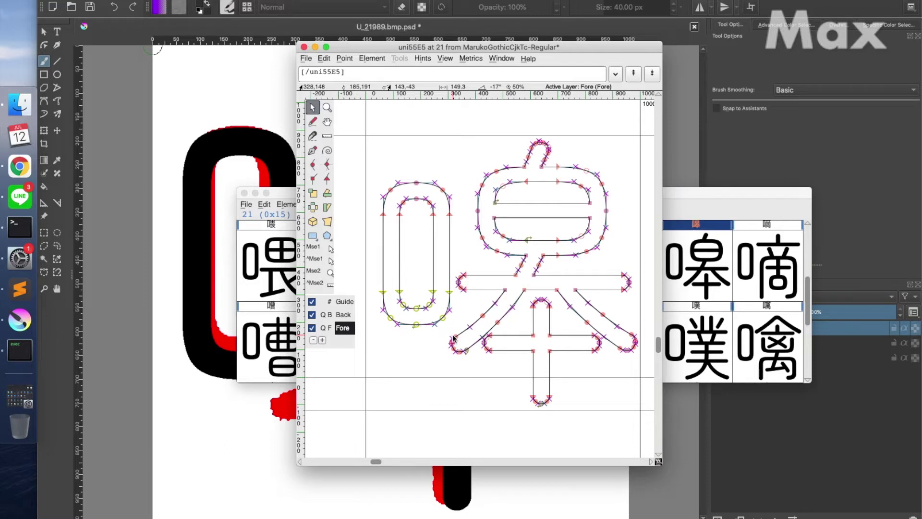
- Narrow 嗥's 口 radical by shifting its right-side points about 6 units left
drag(416, 160, 455, 333)
key(Left)
key(Left)
key(Left)
key(Left)
key(Left)
key(Left)
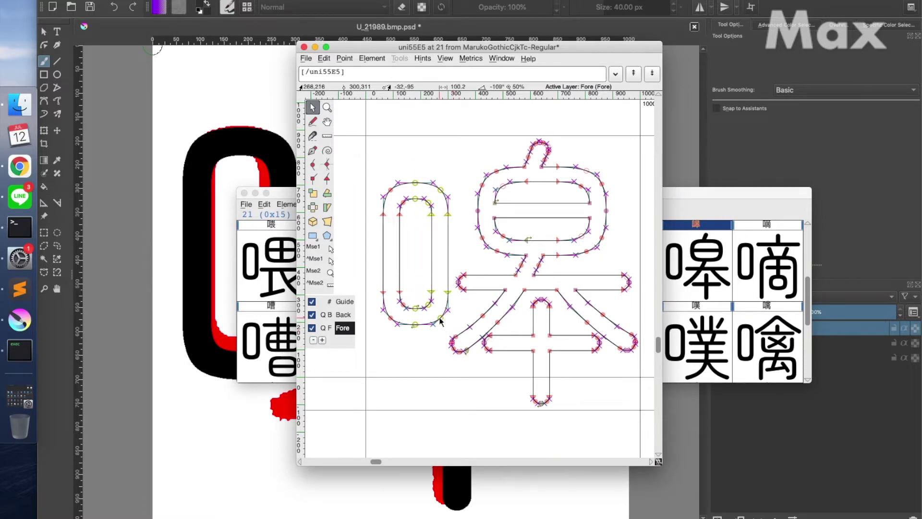
- Select both contours of 嗥's 口 radical, move the glyph window aside and check the red overlay in Krita
click(416, 262)
double_click(431, 216)
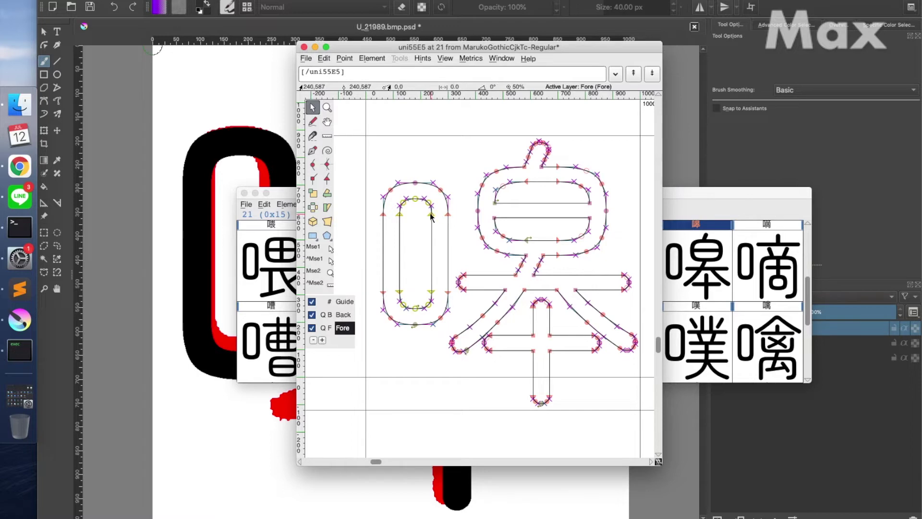
shift+double_click(449, 216)
drag(534, 50, 741, 45)
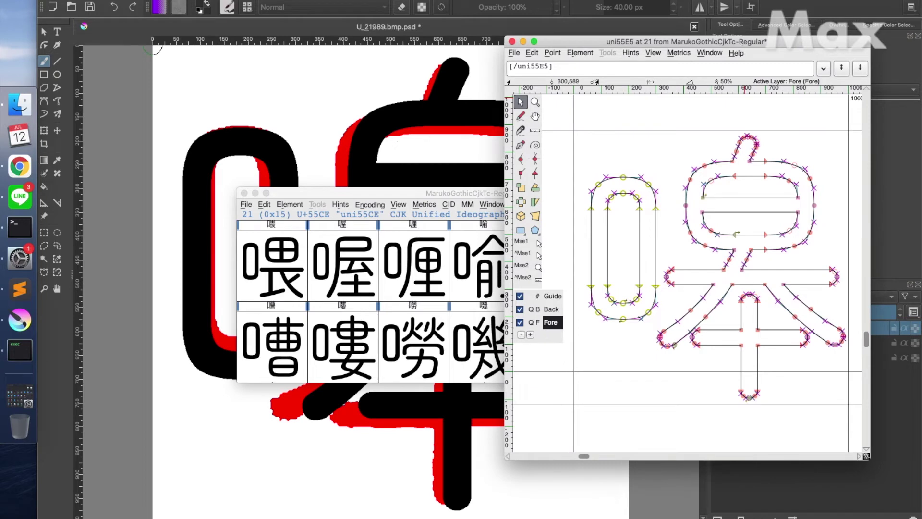
key(super+Tab)
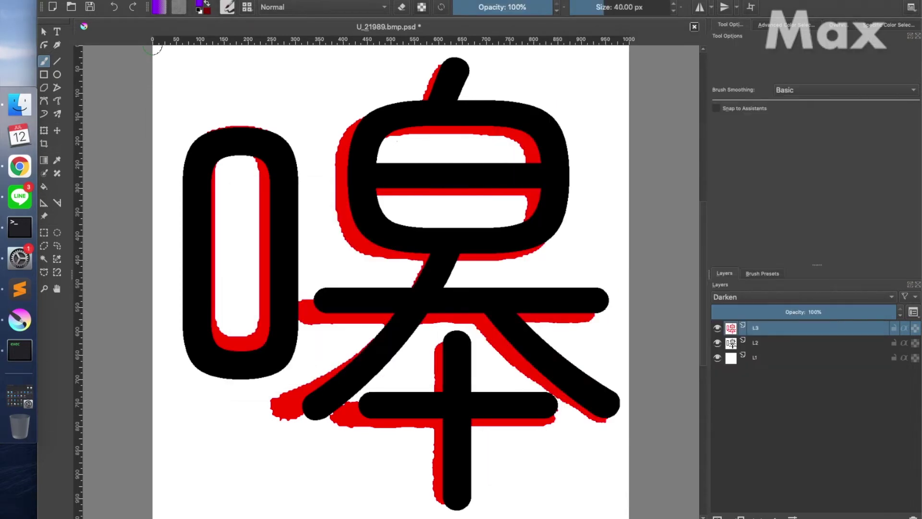
key(super+Tab)
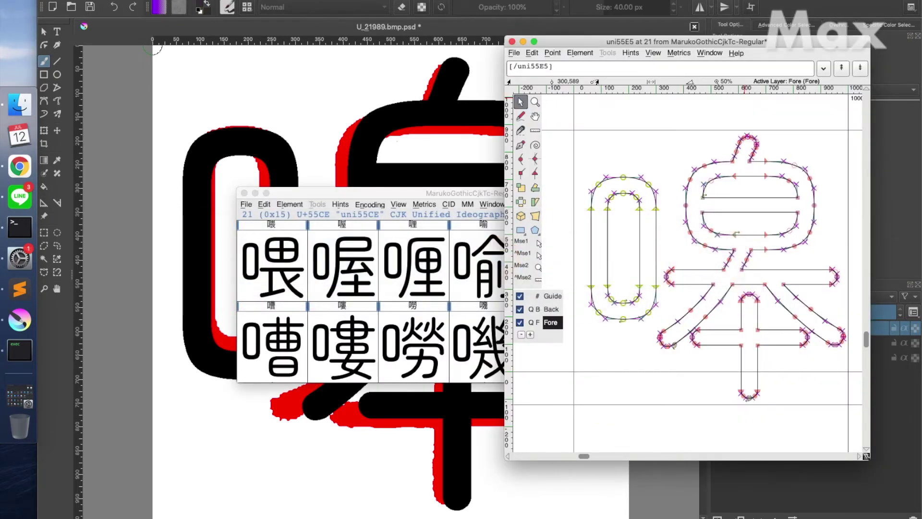
- Invert the selection to 嗥's 皋 component, shift it about 9 units left and close the glyph window
key(super+a)
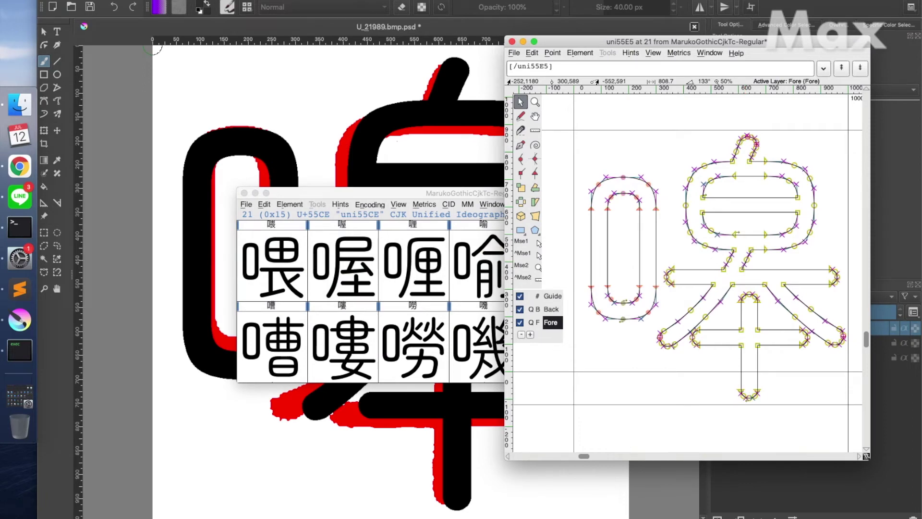
key(Left)
key(Left)
key(Left)
key(Left)
key(Left)
key(Left)
key(Left)
key(Left)
key(Left)
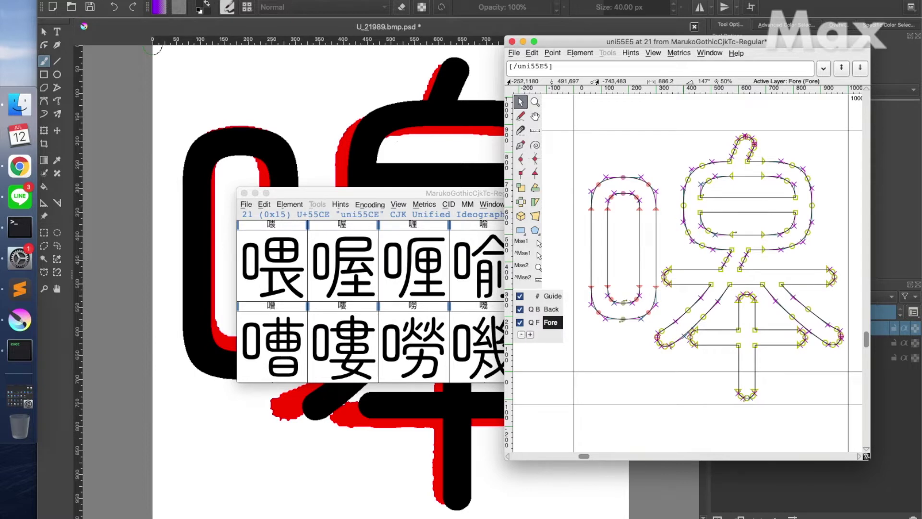
key(super+w)
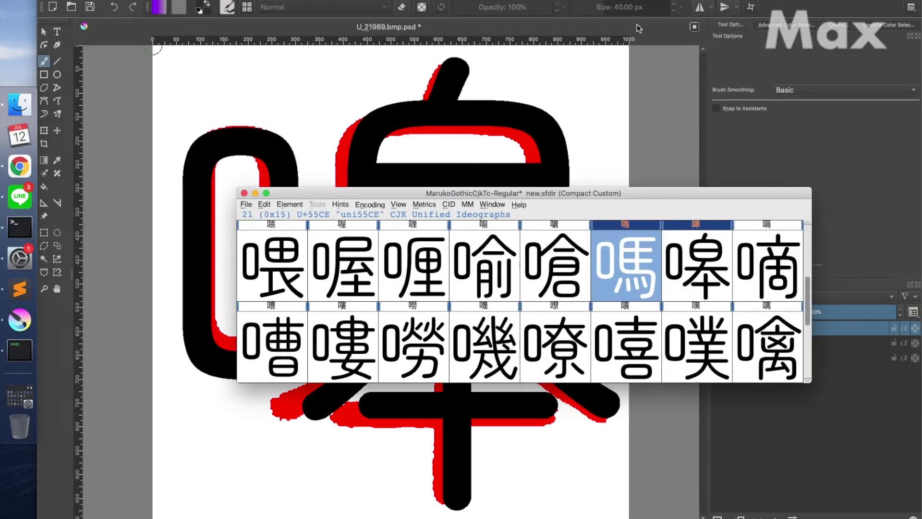
- Hide FontForge and close U_21989.bmp.psd in Krita without saving it
key(super+h)
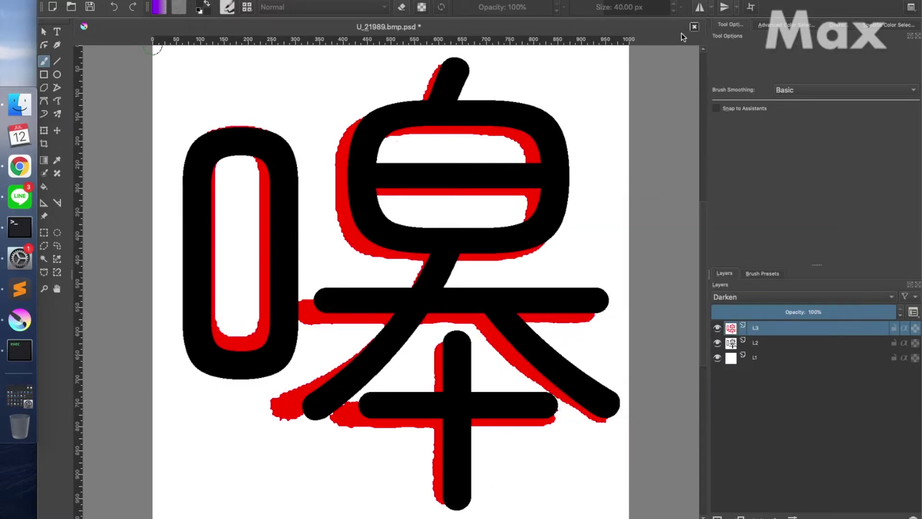
click(695, 27)
click(505, 270)
- Open U_22016.bmp.psd from the bmp folder in Krita and set its L3 layer's blending mode to Darken
key(super+Tab)
key(super+Tab)
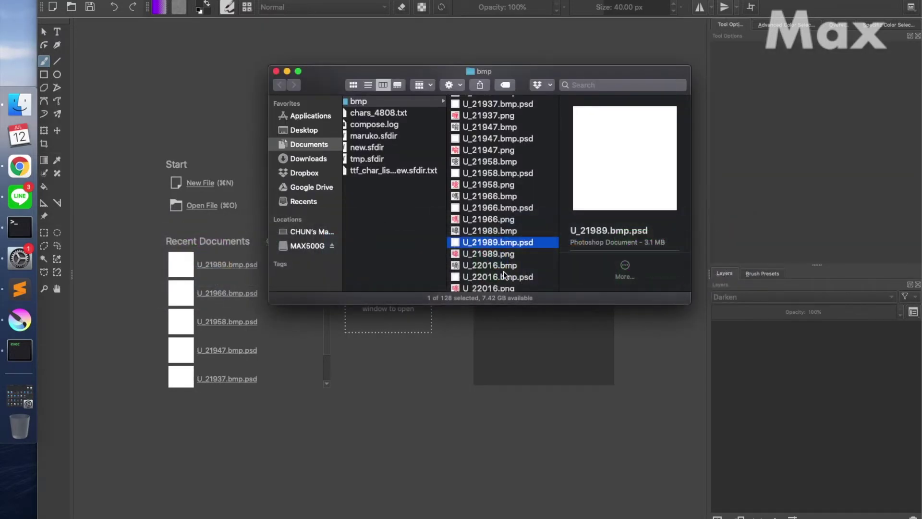
scroll(517, 257, down, 3)
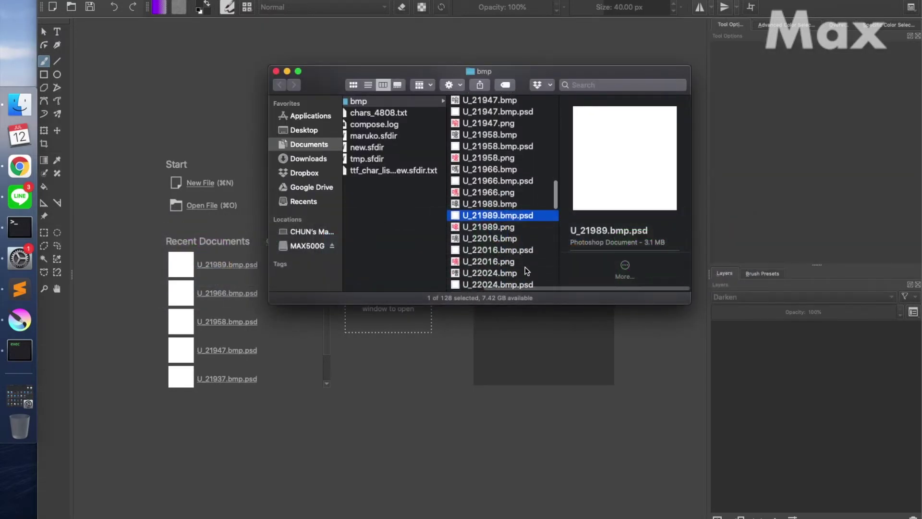
click(500, 248)
drag(491, 249, 500, 345)
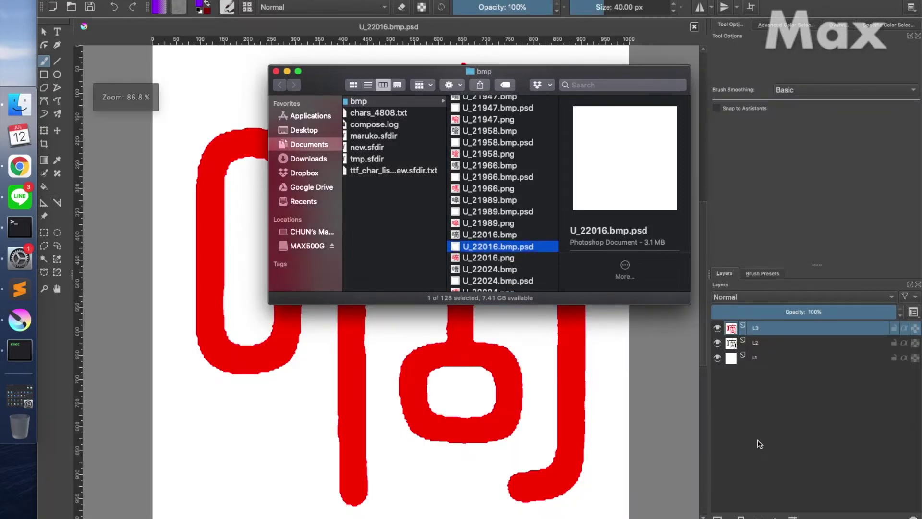
click(757, 440)
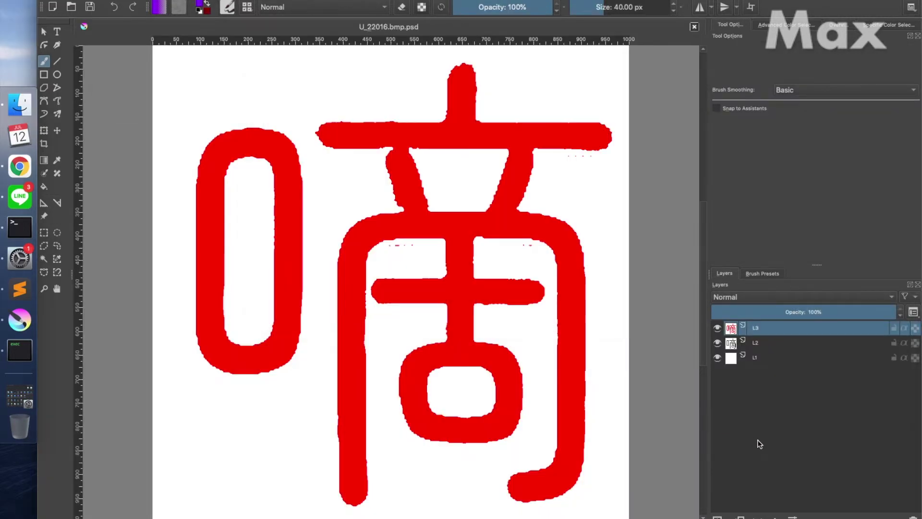
click(893, 299)
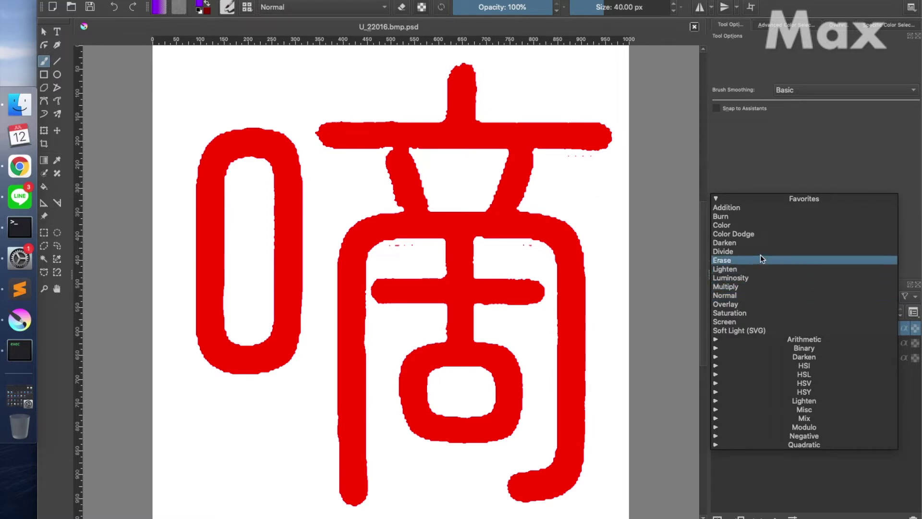
click(756, 243)
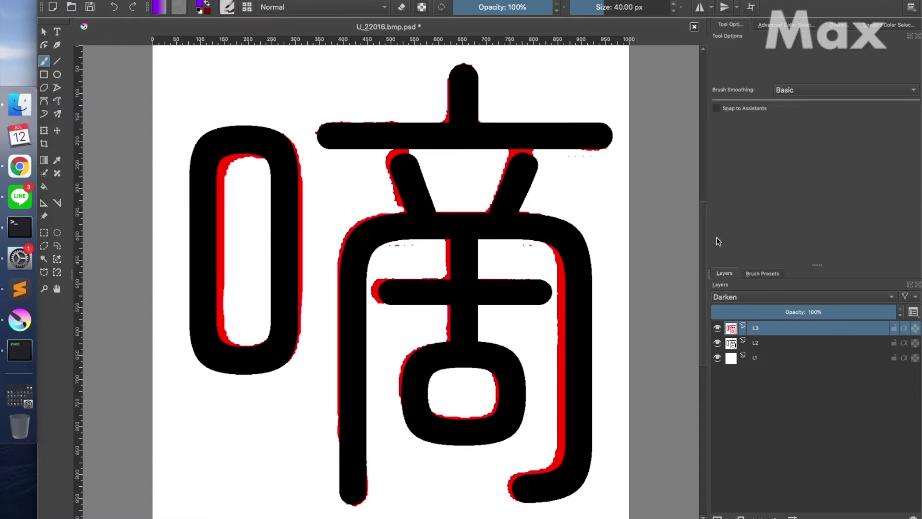
- Close U_22016.bmp.psd without saving it and open U_22024.bmp.psd from the bmp folder in Krita
click(695, 27)
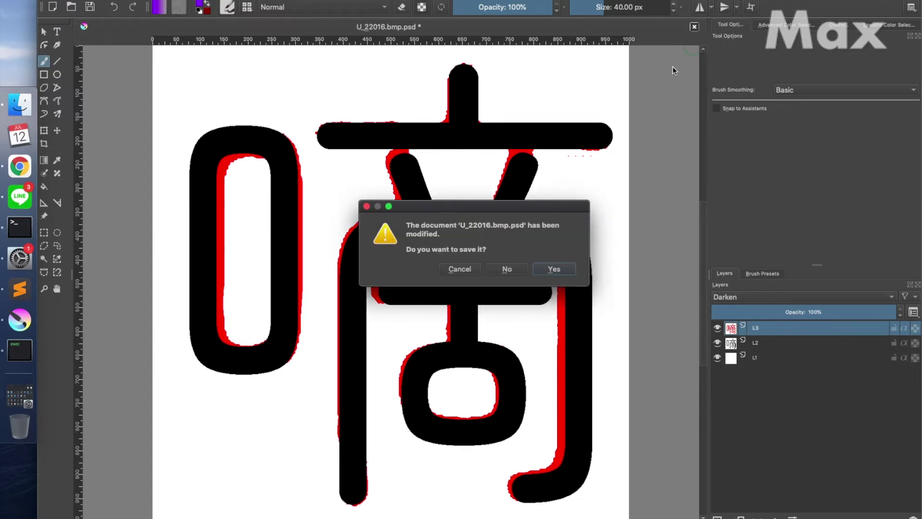
click(522, 268)
key(super+Tab)
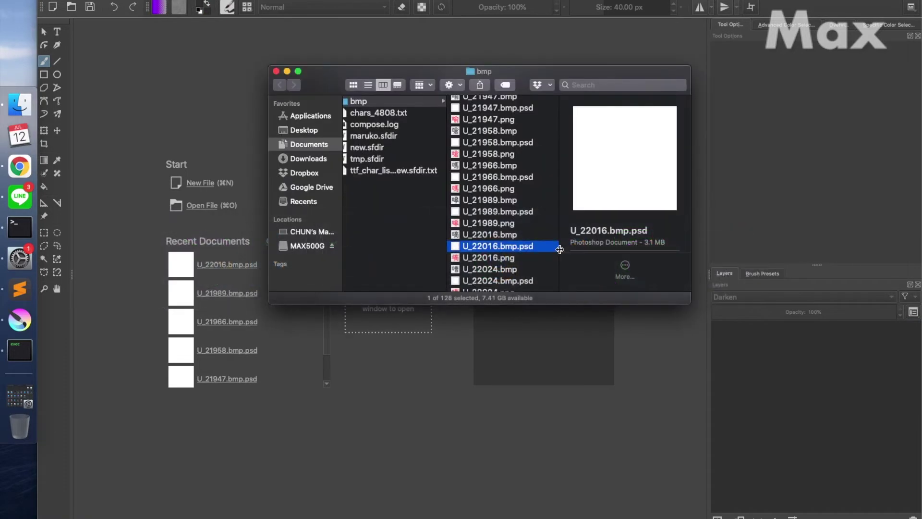
click(506, 282)
drag(507, 282, 776, 431)
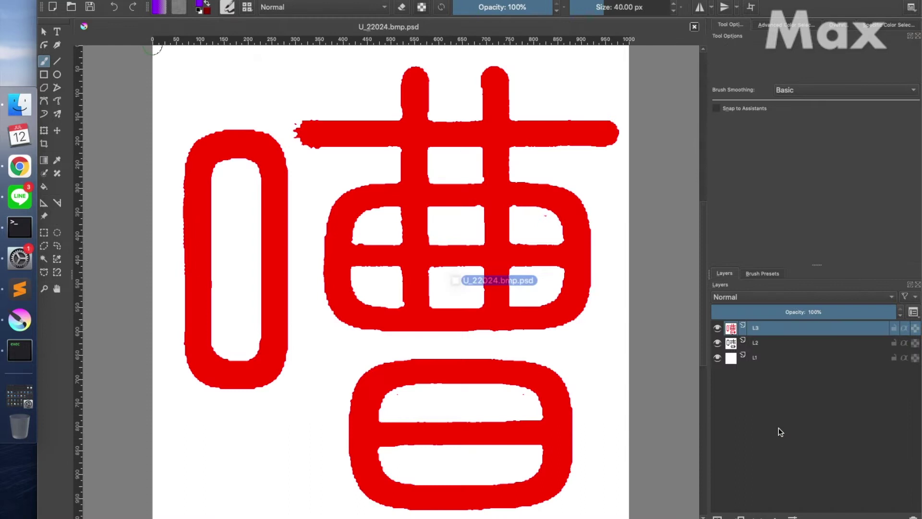
- Set layer L3's blending mode to Darken, and select the 嘈 glyph (uni5608) in the FontForge font window
click(892, 294)
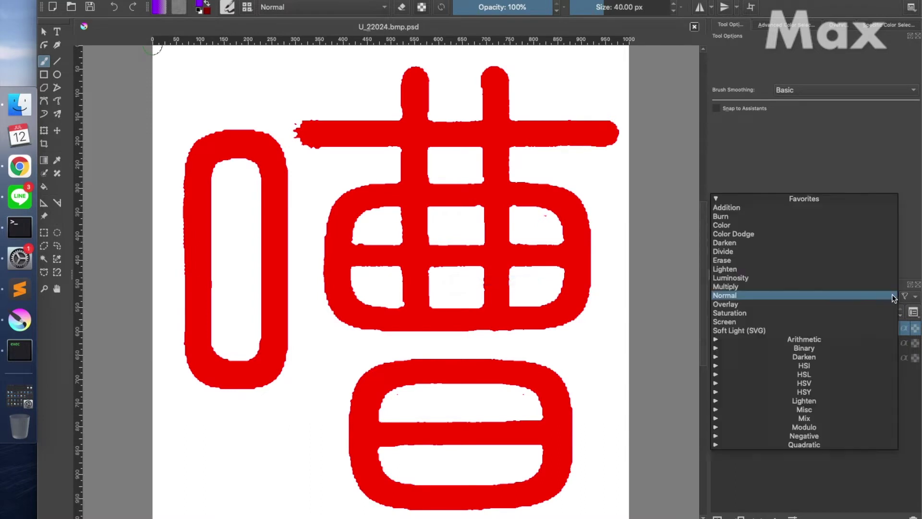
click(756, 243)
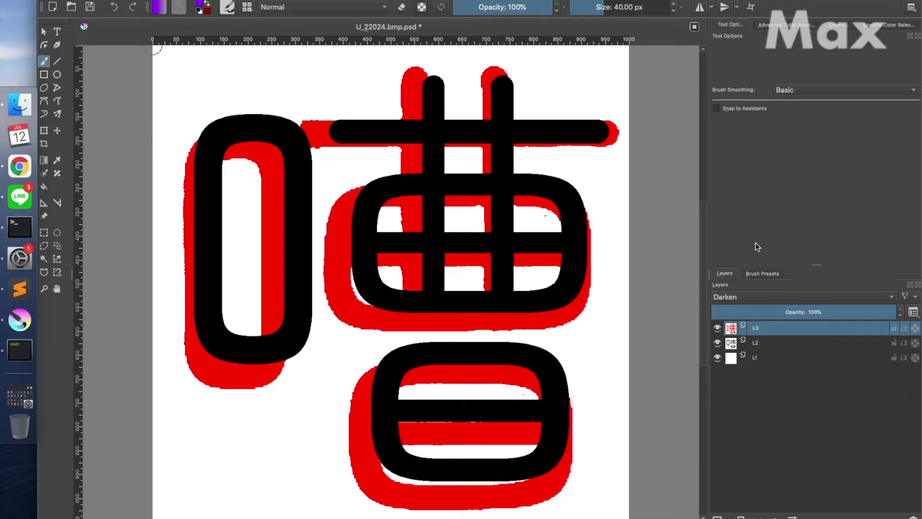
key(super+Tab)
key(super+Tab)
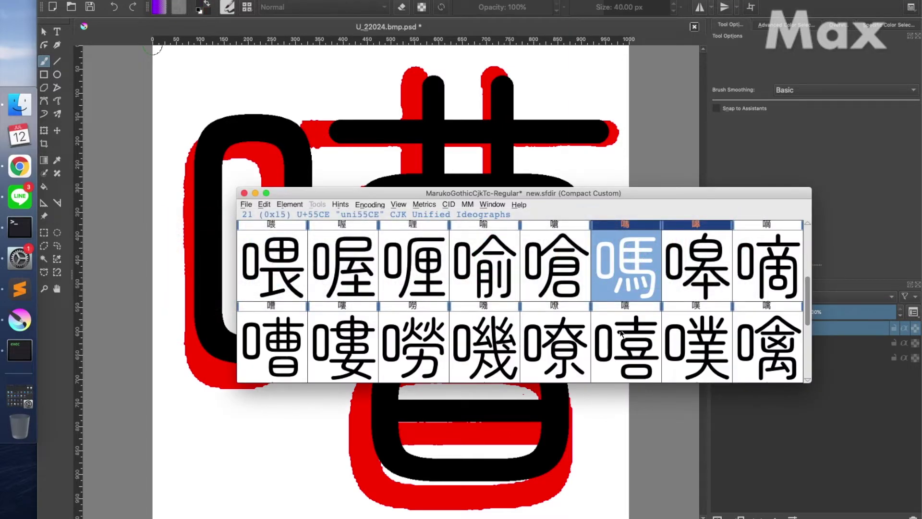
click(287, 366)
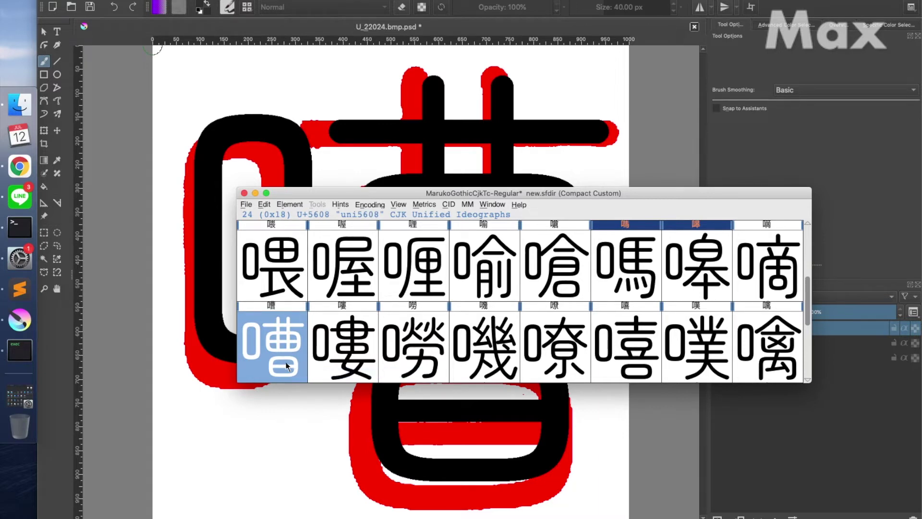
- Open the maruko.sfdir font from the auto folder
key(ctrl+o)
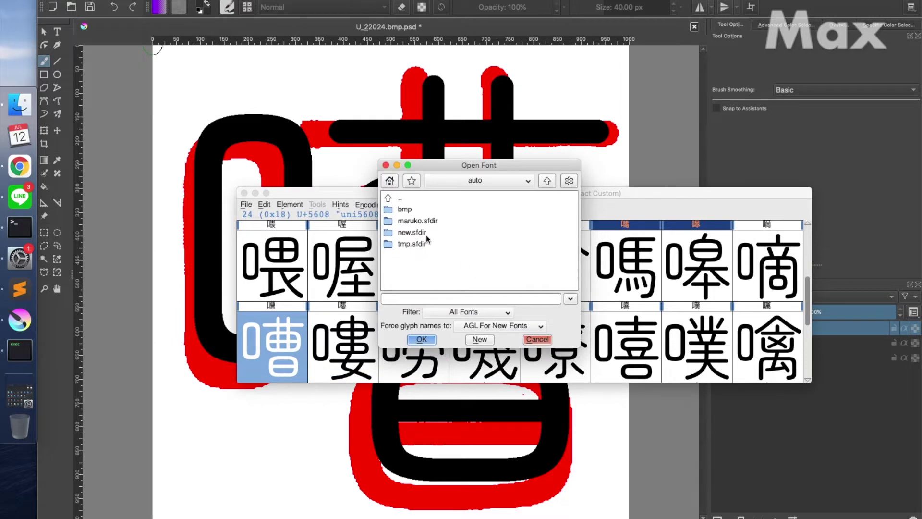
click(432, 221)
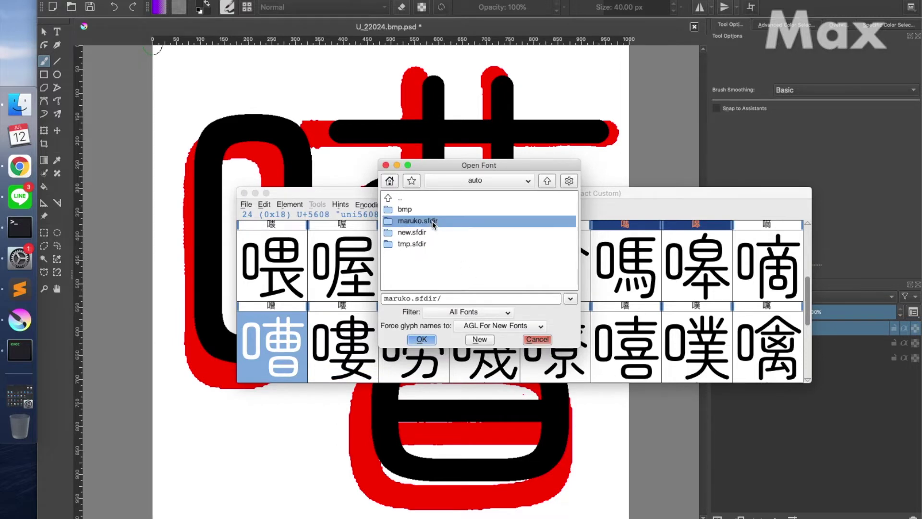
click(427, 340)
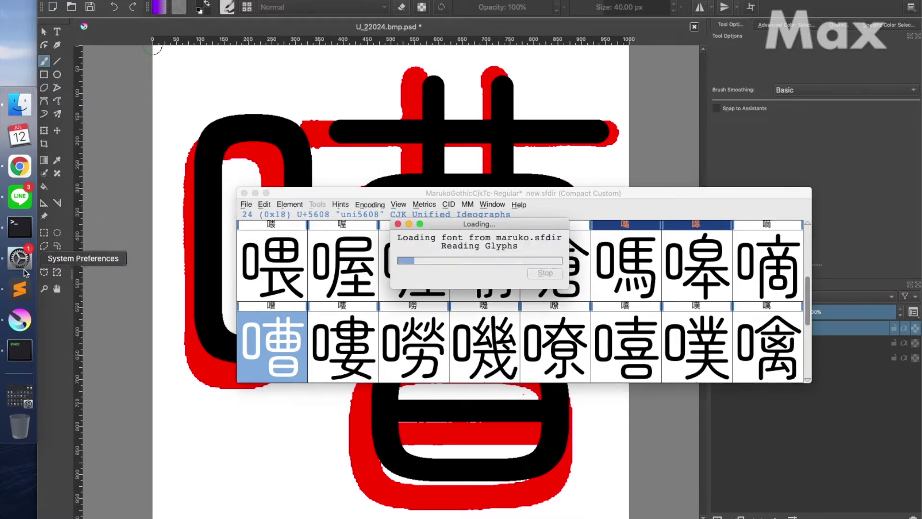
click(20, 290)
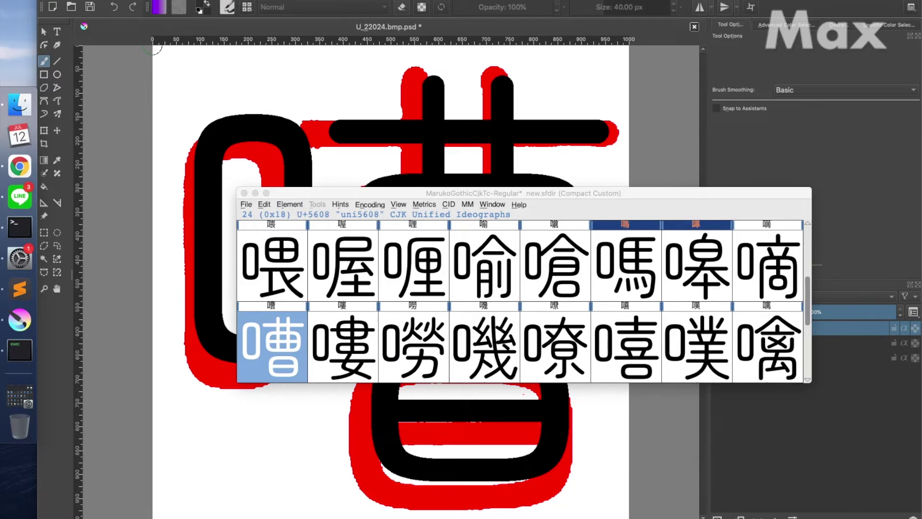
- Open the 嘈 glyph from new.sfdir for outline editing and select its 曹 component
drag(570, 194, 506, 72)
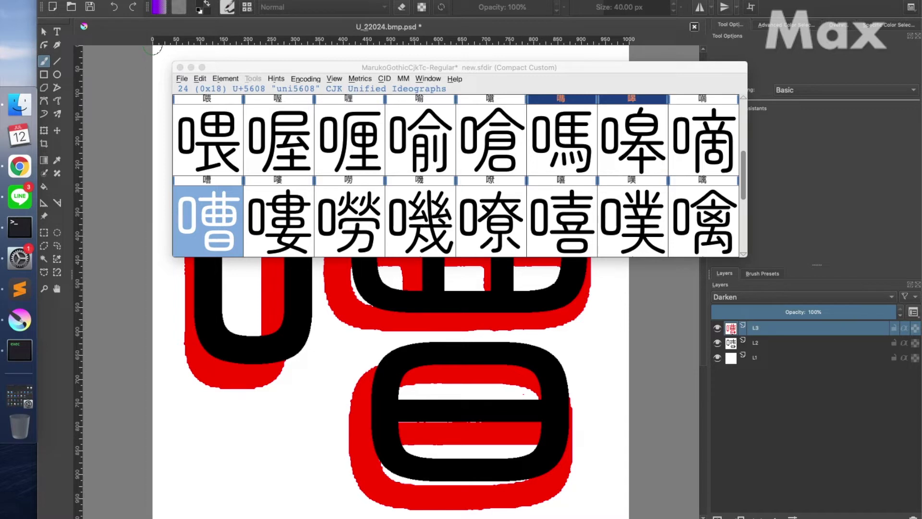
double_click(221, 225)
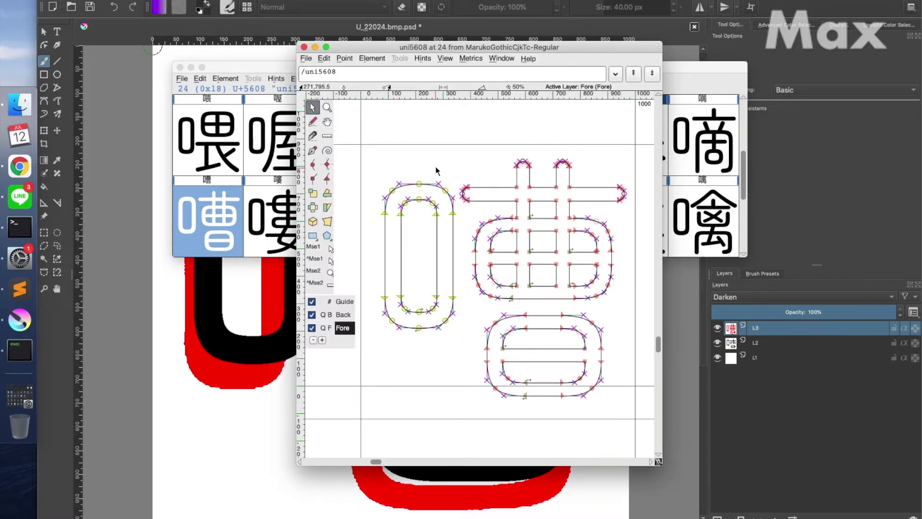
key(ctrl+a)
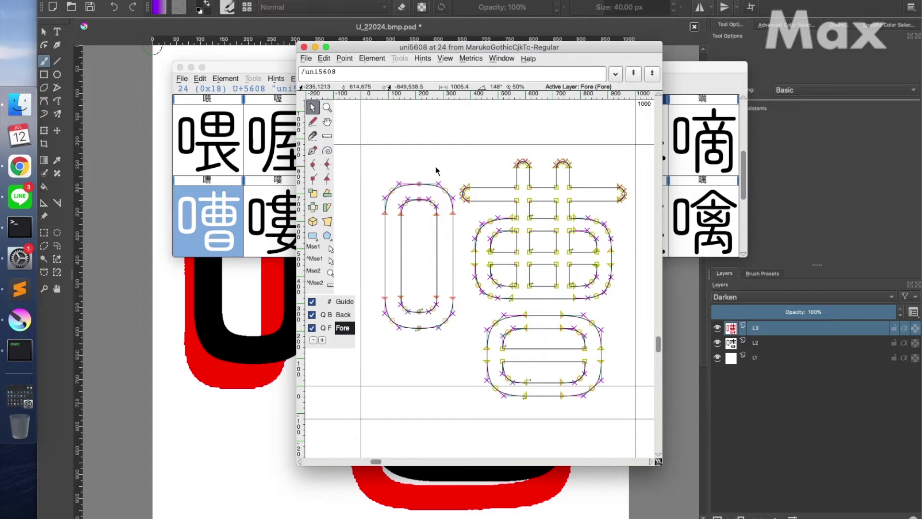
key(ctrl+v)
key(ctrl+z)
key(ctrl+v)
key(ctrl+z)
key(ctrl+v)
key(ctrl+z)
key(ctrl+v)
key(ctrl+z)
key(ctrl+v)
key(ctrl+z)
key(ctrl+v)
key(ctrl+z)
key(ctrl+v)
key(ctrl+z)
- Rearrange the glyph and font windows so the Krita overlay image stays visible beside the 嘈 outlines
drag(441, 49, 701, 57)
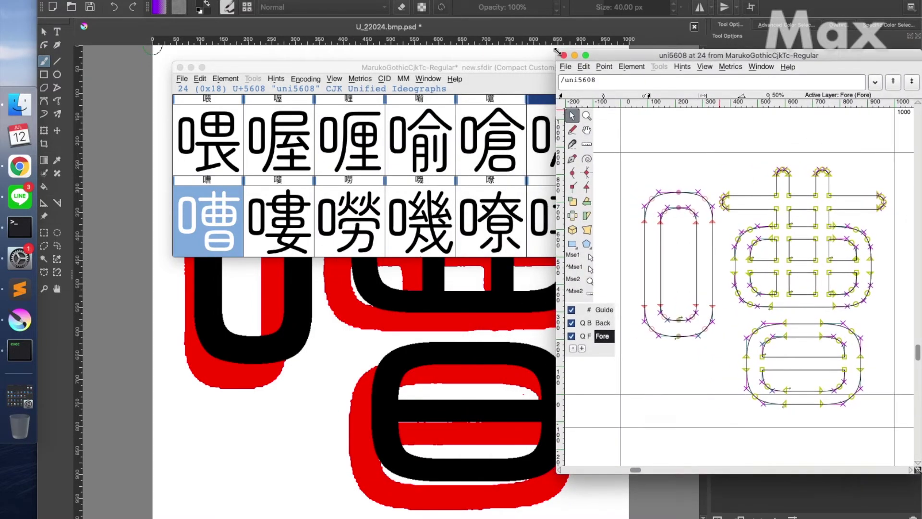
click(498, 56)
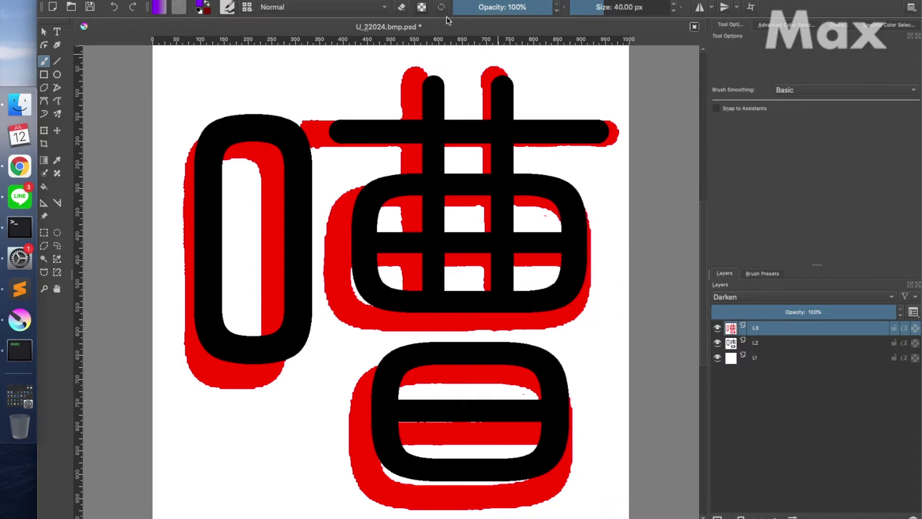
click(22, 353)
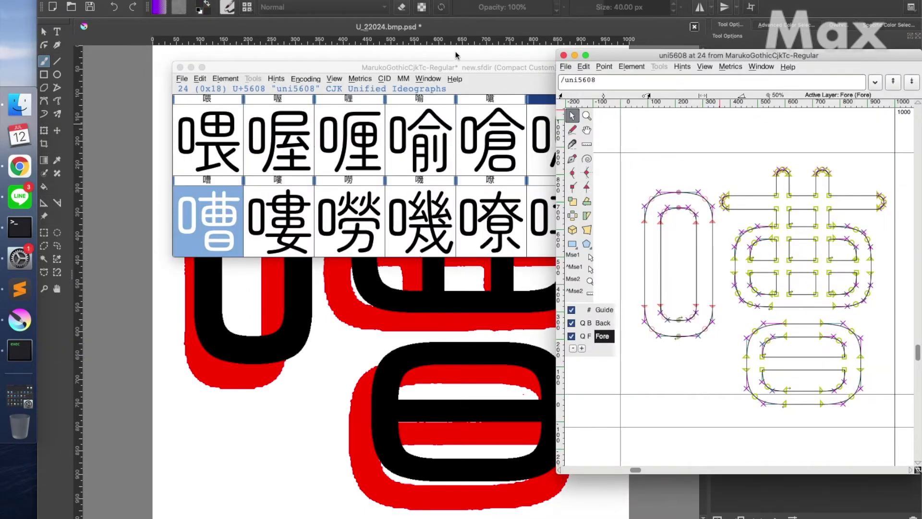
click(451, 67)
drag(510, 69, 427, 355)
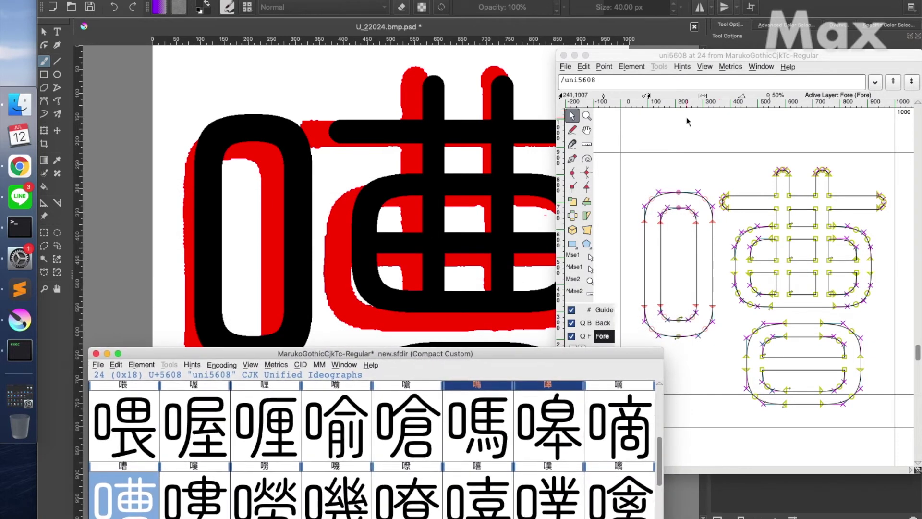
- Paste the wider 曹 component into the 嘈 glyph and remove the original 曹 outlines
click(709, 57)
key(ctrl+v)
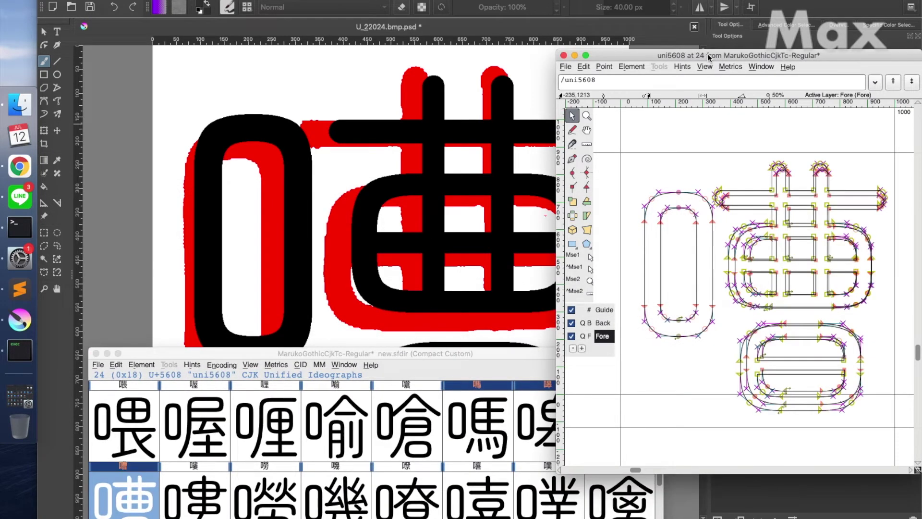
key(ctrl+z)
key(ctrl+y)
key(ctrl+z)
key(ctrl+y)
key(ctrl+z)
key(ctrl+y)
key(ctrl+z)
key(ctrl+y)
key(ctrl+z)
key(ctrl+y)
key(ctrl+z)
key(ctrl+y)
key(ctrl+z)
key(ctrl+y)
key(ctrl+z)
key(ctrl+y)
key(ctrl+z)
key(ctrl+y)
key(ctrl+z)
key(ctrl+y)
key(ctrl+z)
key(ctrl+y)
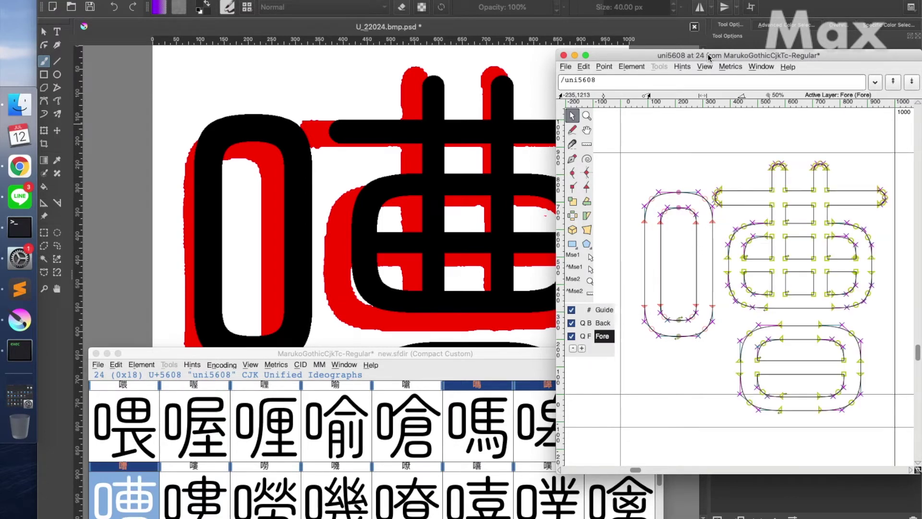
- Nudge the 曹 component slightly down, and shift the 口 component down as well
key(ctrl+y)
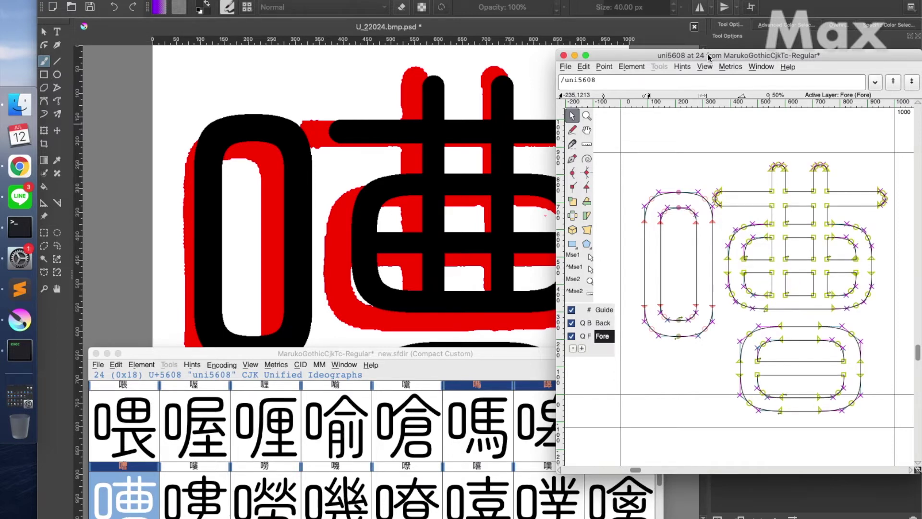
key(ctrl+z)
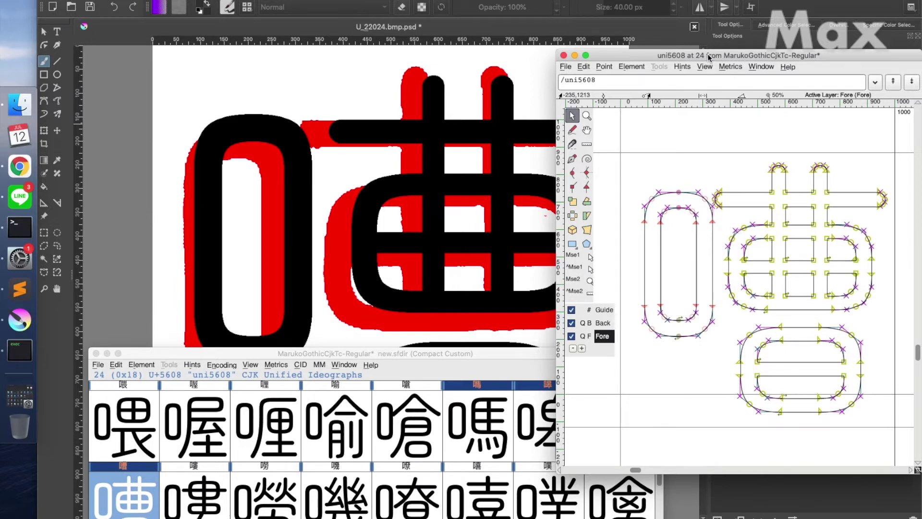
key(ctrl+z)
key(ctrl+z)
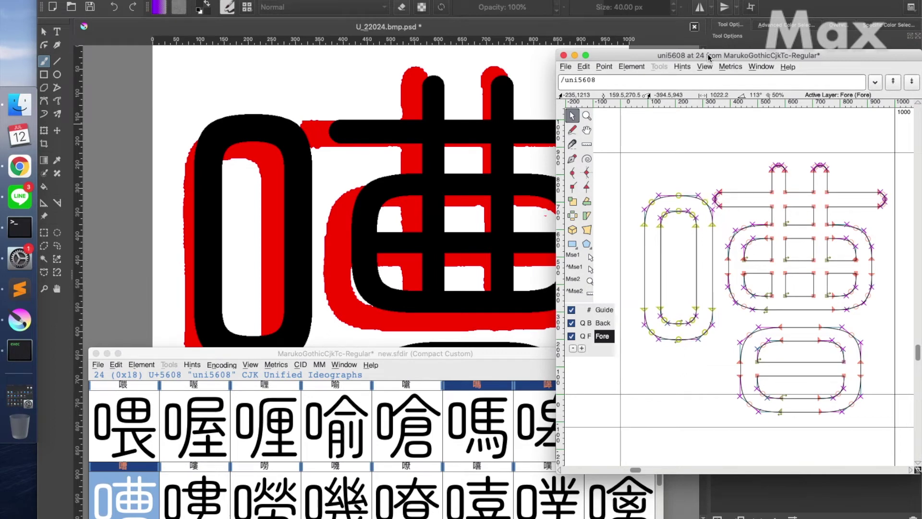
- Compare with the Krita overlay and move the 口 component 9 units down and 3 units left
click(464, 37)
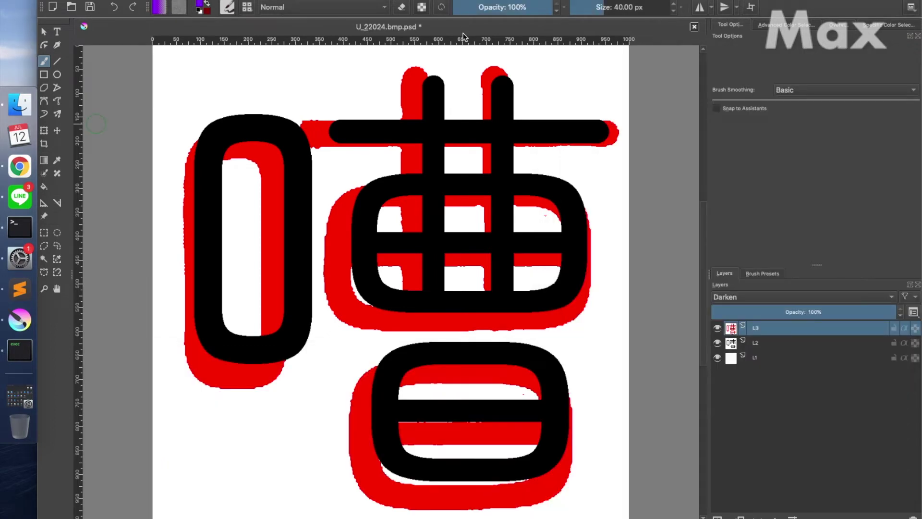
key(super+Tab)
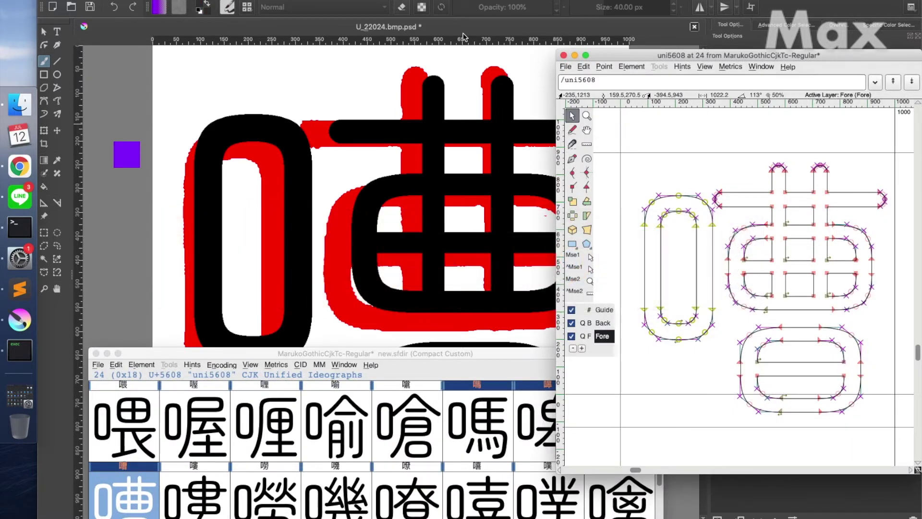
key(Down)
key(Down)
key(Down)
key(Down)
key(Down)
key(Down)
key(Down)
key(Down)
key(Down)
key(Left)
key(Left)
key(Left)
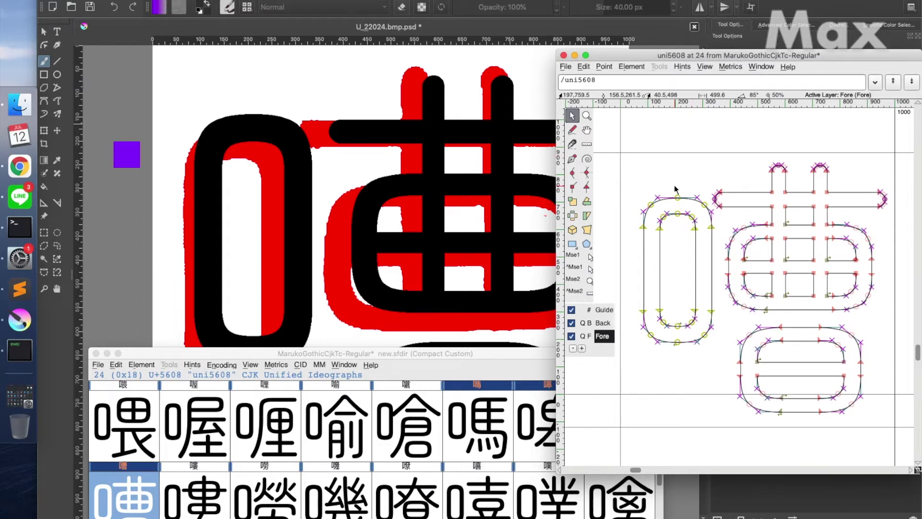
- Narrow the 口 component by shifting the points of its right half slightly left, and close the glyph's outline window
drag(674, 185, 715, 377)
key(Left)
key(Left)
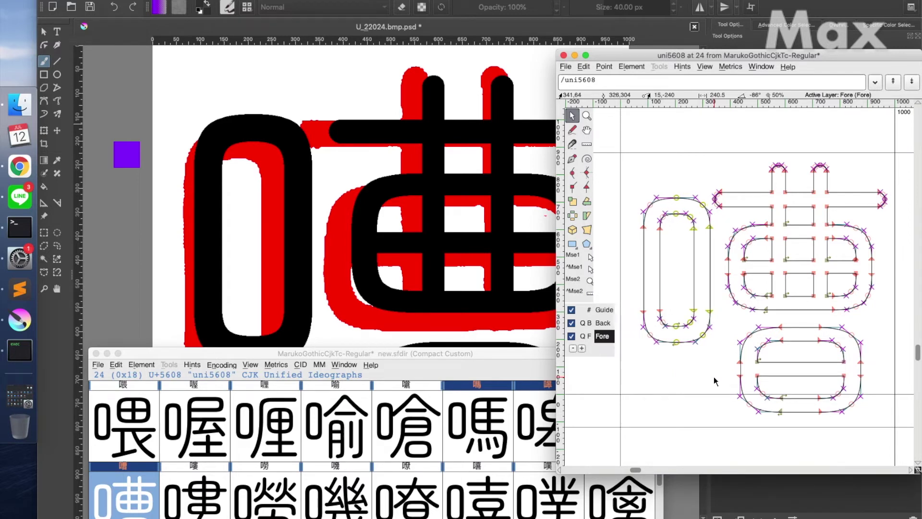
key(super+shift+q)
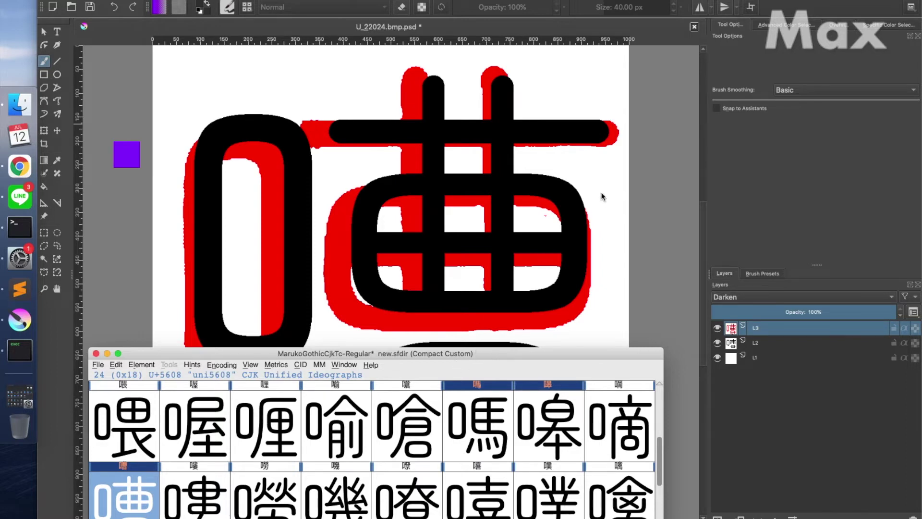
- Close U_22024.bmp.psd in Krita without saving and open U_22029.bmp.psd from the bmp folder
click(694, 27)
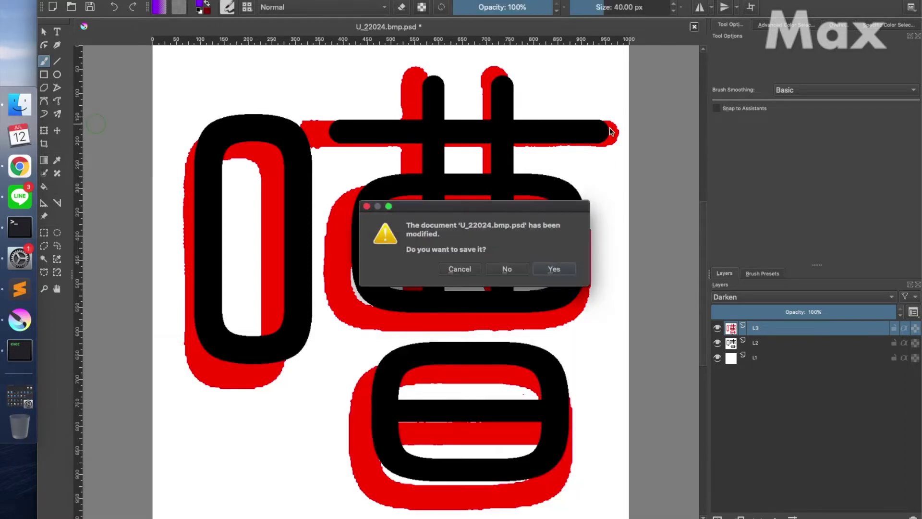
click(507, 269)
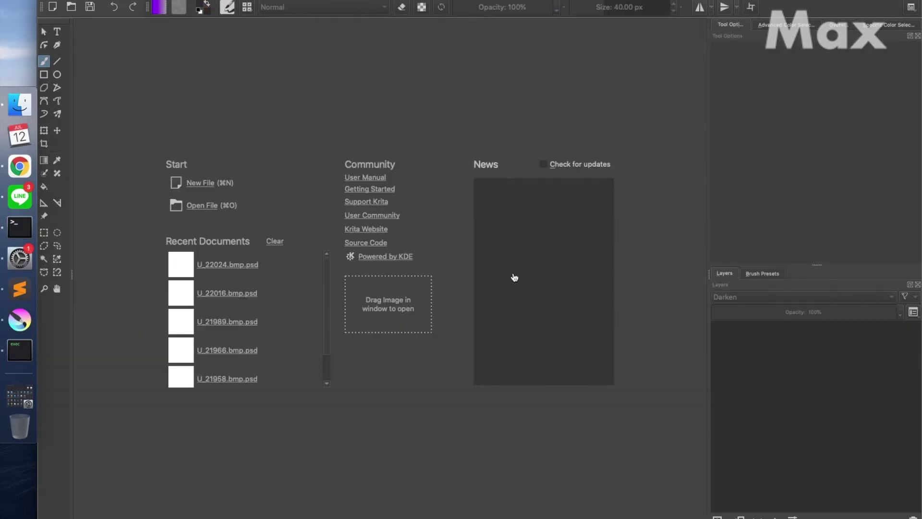
click(19, 104)
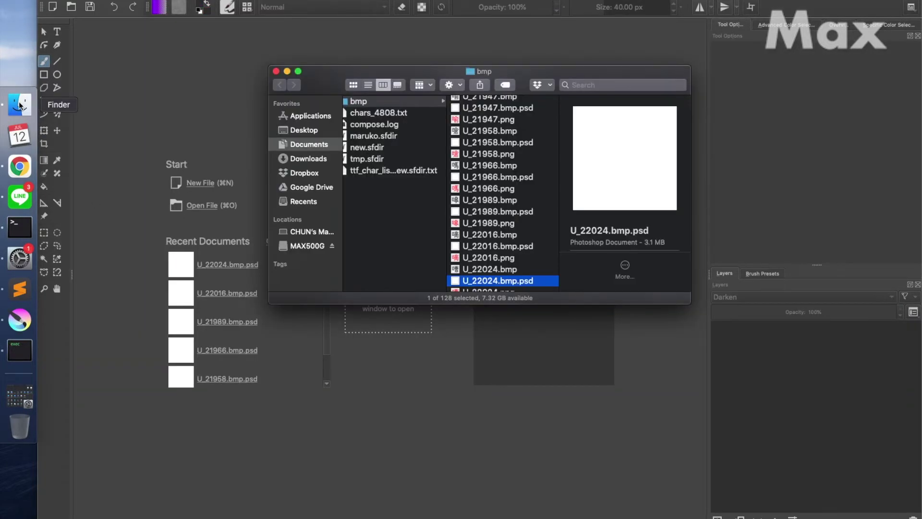
scroll(499, 231, down, 3)
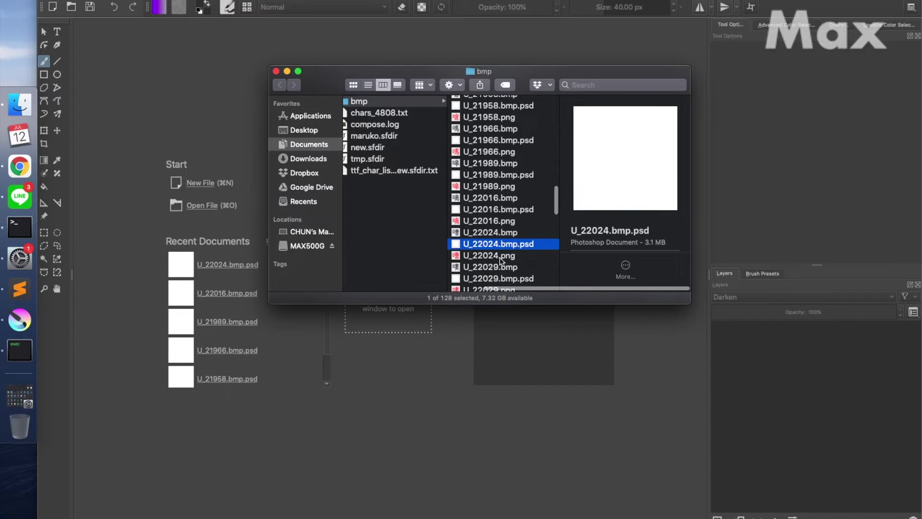
click(500, 249)
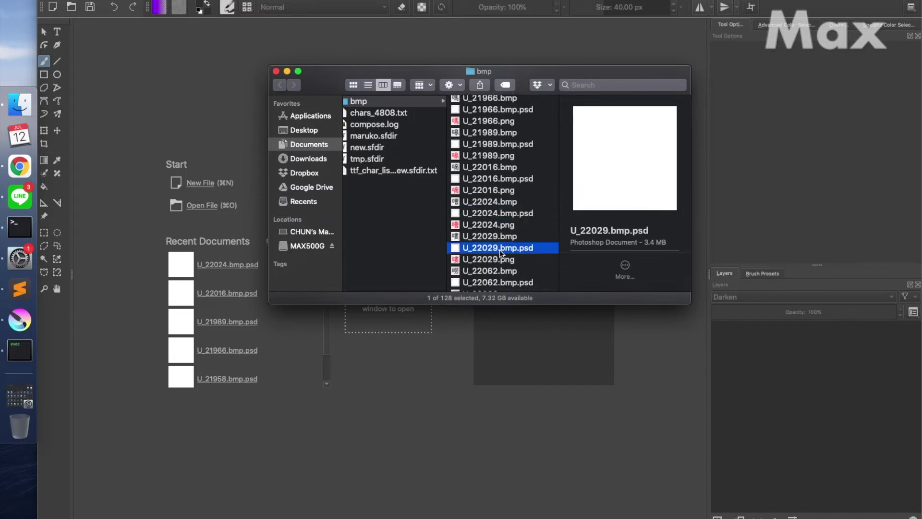
drag(500, 249, 768, 435)
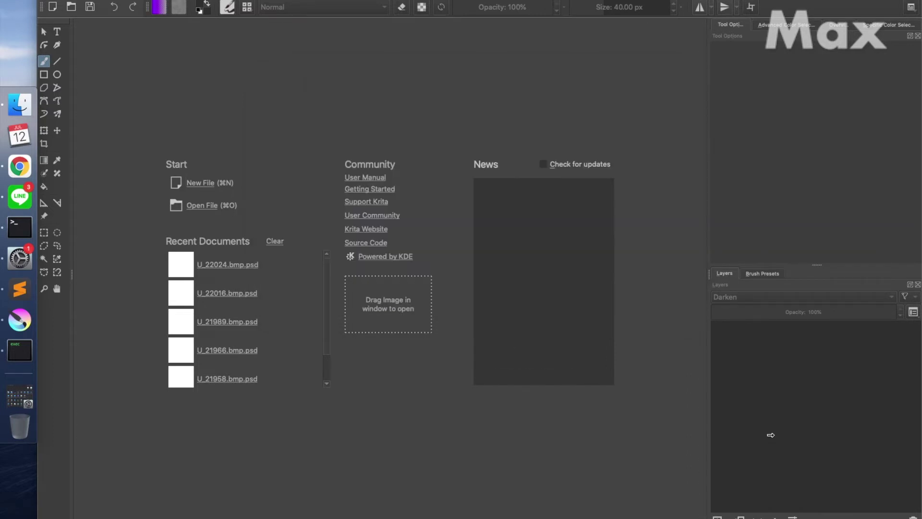
- Set layer L3's blending mode to Darken in U_22029.bmp.psd and return to the FontForge font window
click(891, 296)
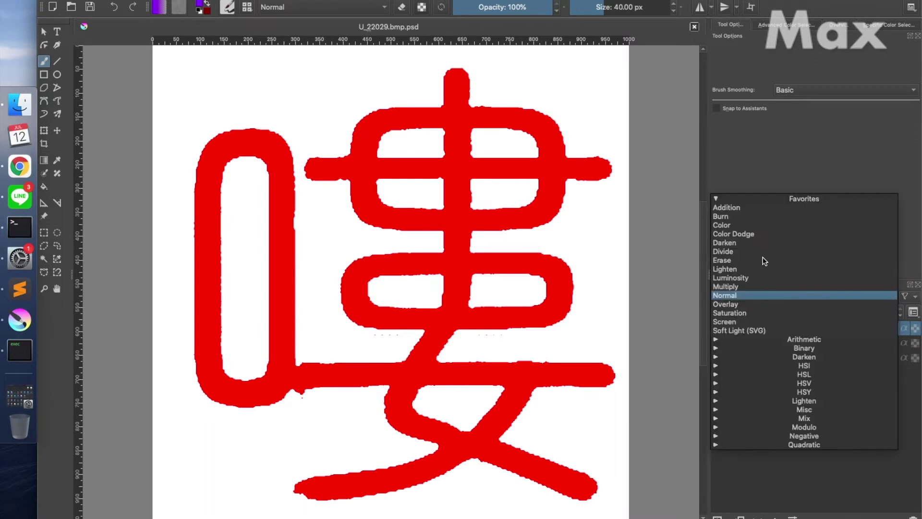
click(738, 243)
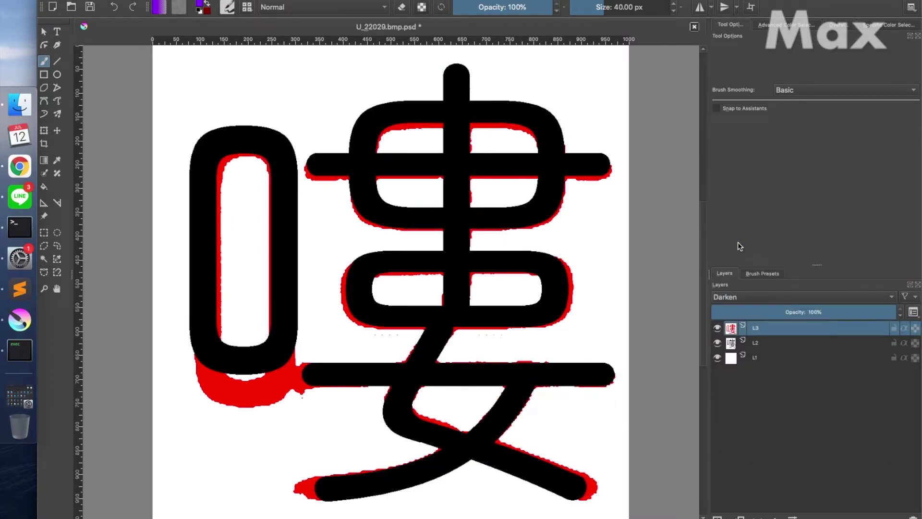
key(super+Tab)
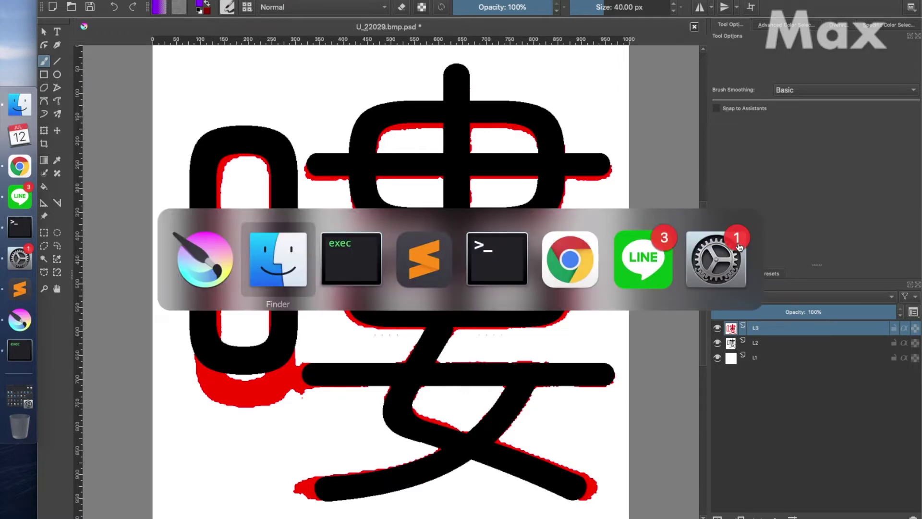
key(super+Tab)
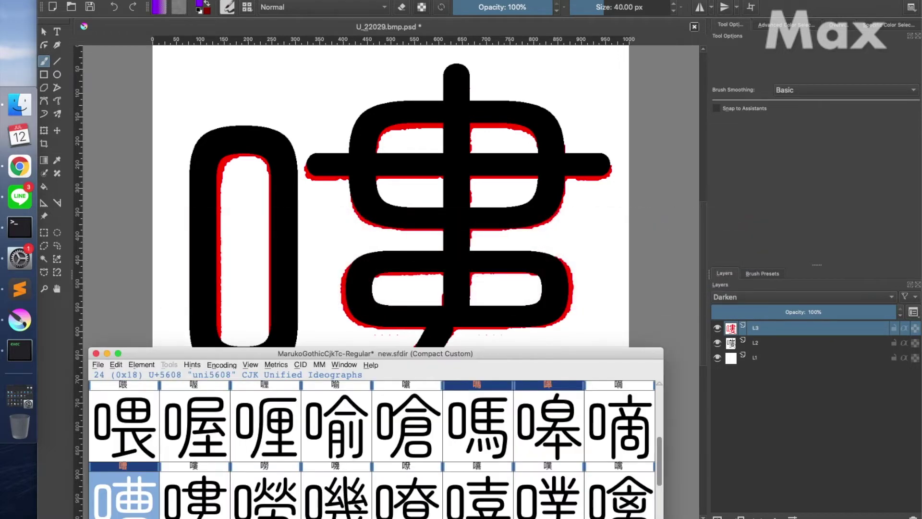
- Open the 嘍 glyph (uni560D) and lengthen its 口 component by moving the points of its lower end down
click(195, 495)
double_click(194, 495)
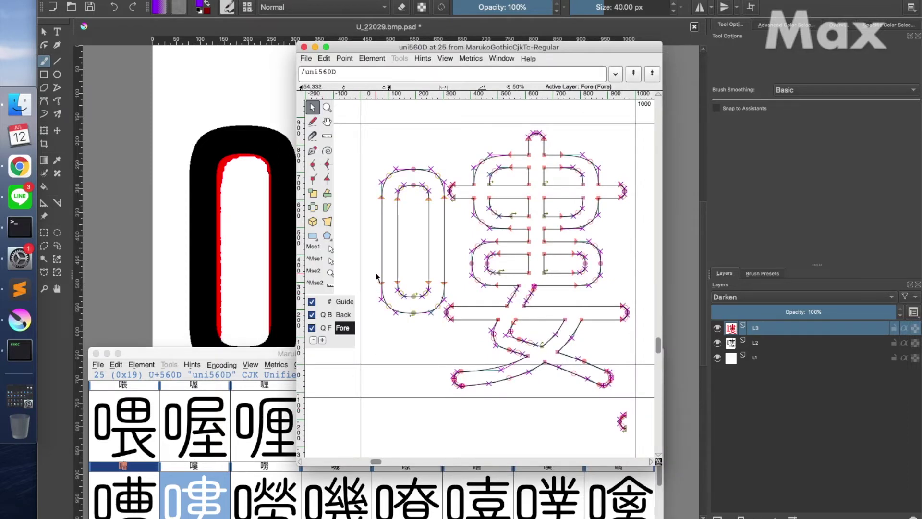
drag(375, 269, 446, 335)
key(Down)
key(Down)
key(Down)
key(Down)
key(Down)
key(Down)
key(Down)
key(Down)
key(Down)
key(Down)
key(Down)
key(Down)
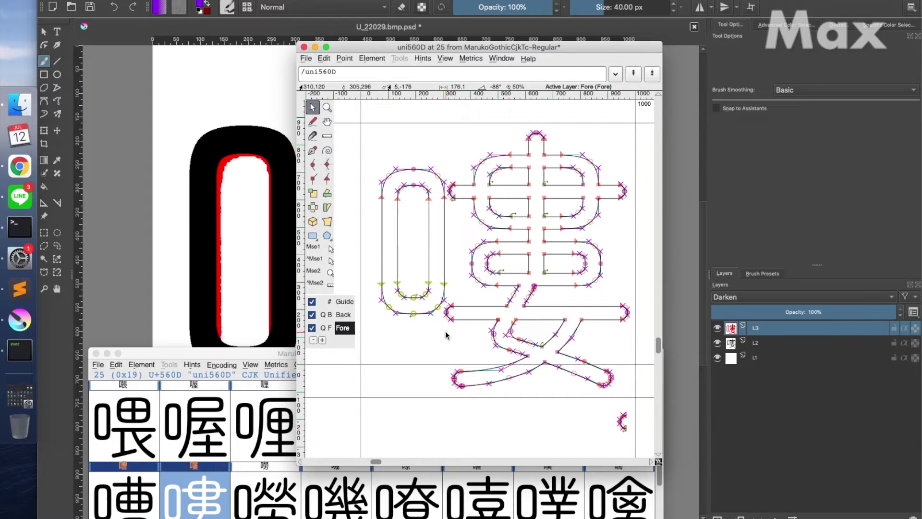
key(Down)
key(Down)
key(Down)
key(Down)
key(Down)
key(Down)
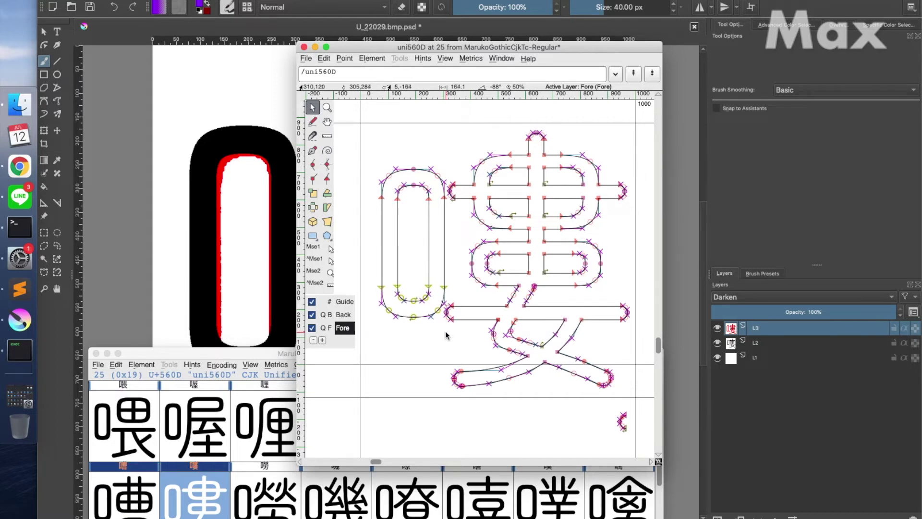
- Compare the 口 component's lower end with the Krita overlay, fine-tune its vertical position, and close the glyph's outline window
key(super+Tab)
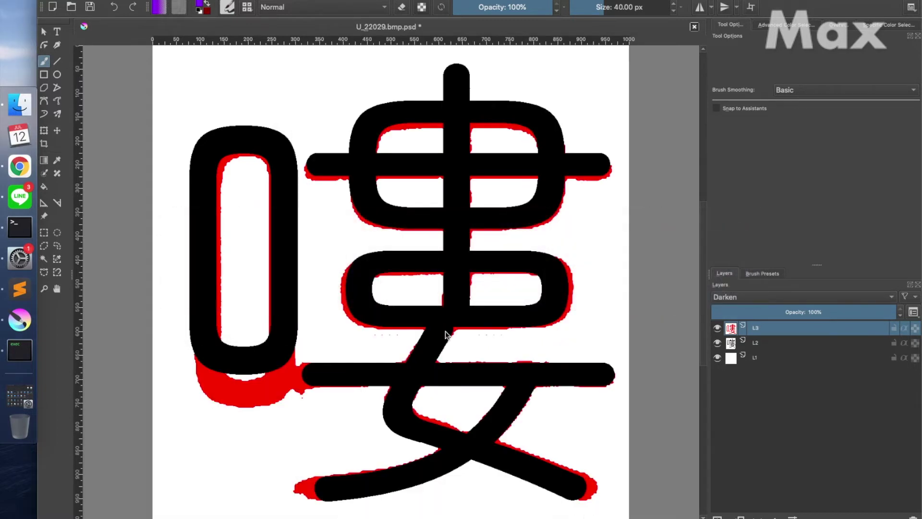
key(super+Tab)
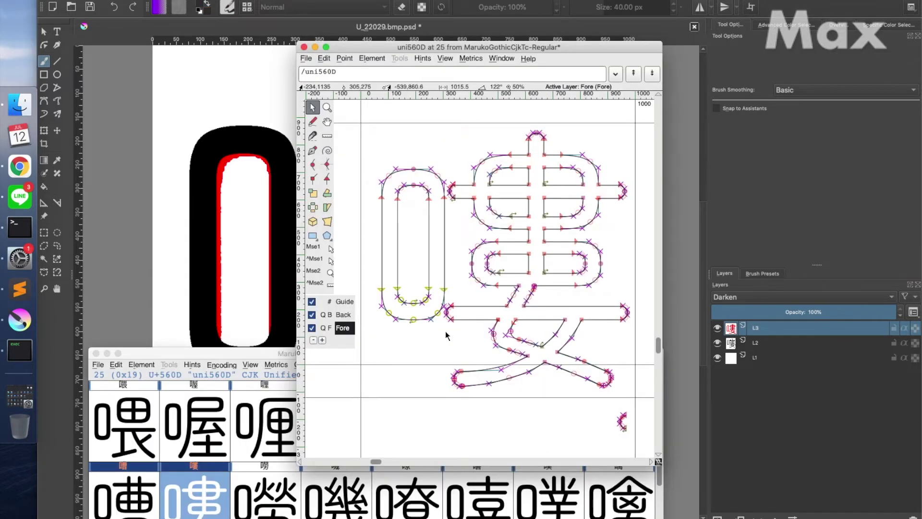
key(super+Tab)
key(super+Tab)
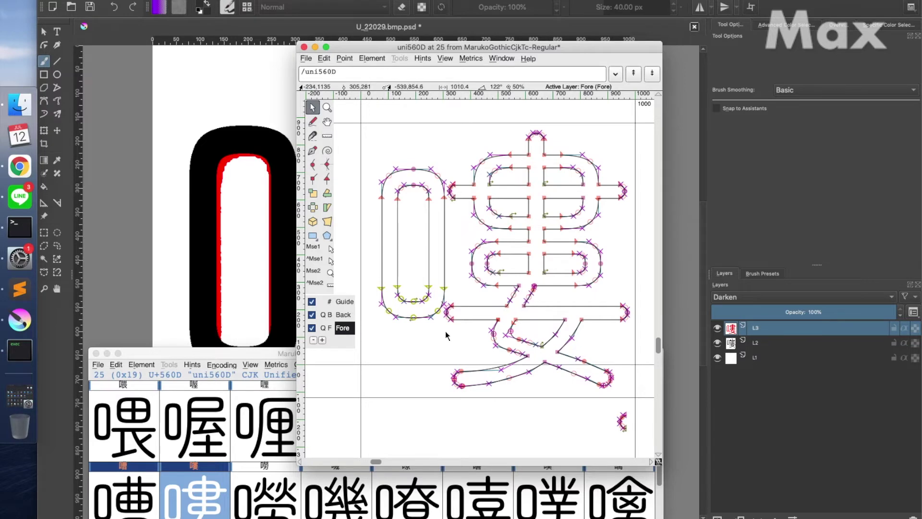
key(super+Tab)
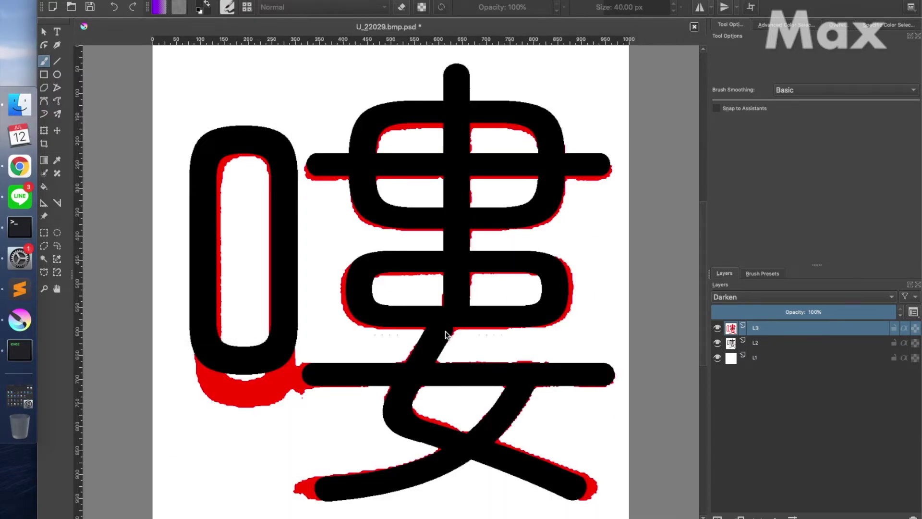
key(super+Tab)
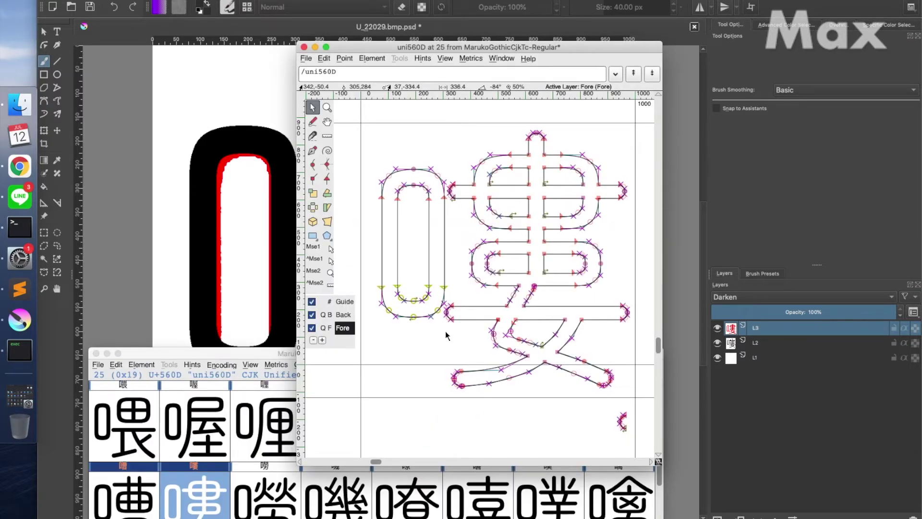
key(ctrl+shift+q)
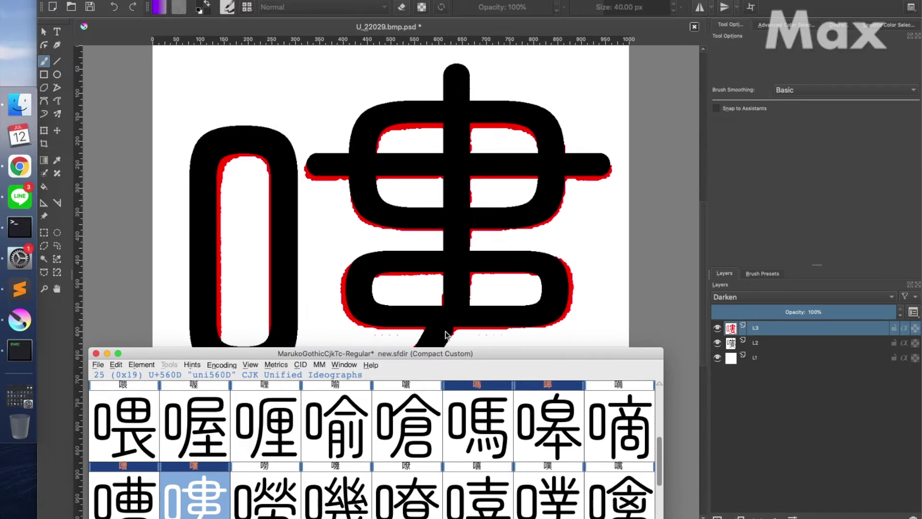
- Close U_22029.bmp.psd in Krita without saving and open U_22062.bmp.psd from the bmp folder
click(661, 21)
click(694, 27)
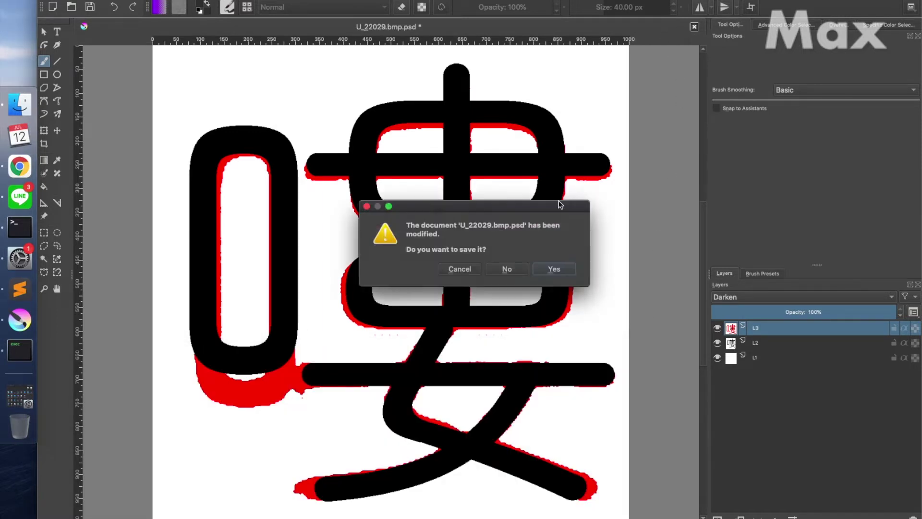
click(506, 269)
key(super+Tab)
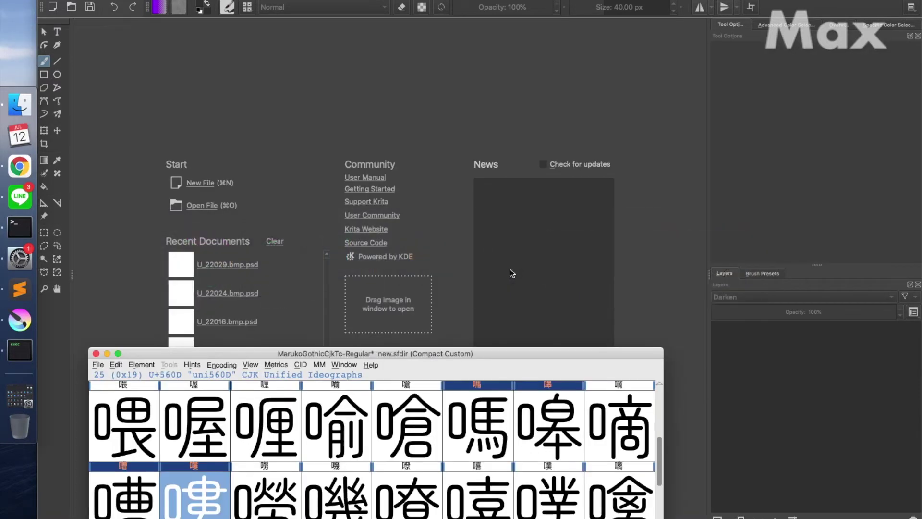
key(super+Tab)
key(super+Tab)
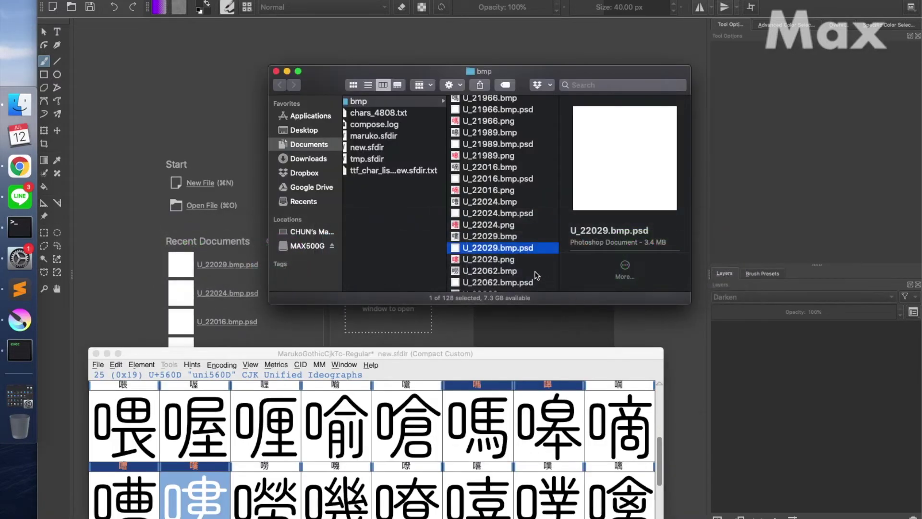
scroll(537, 275, down, 2)
click(520, 250)
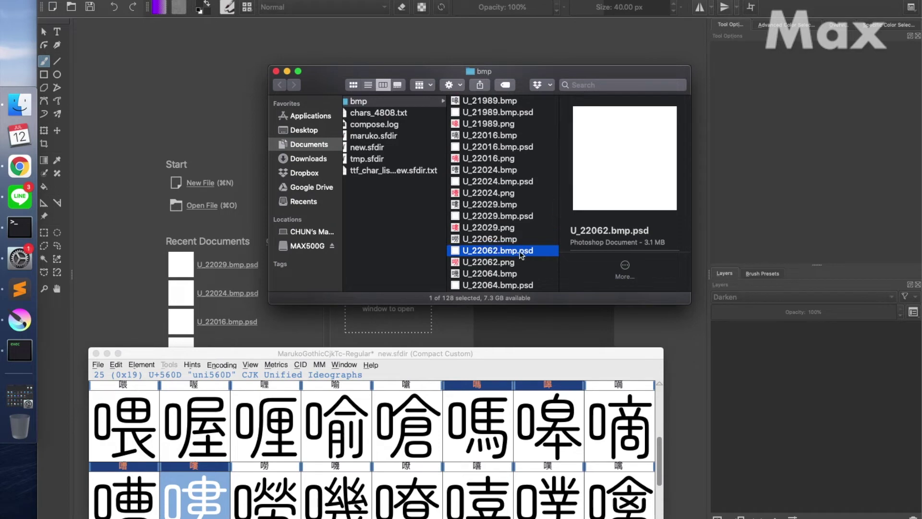
drag(520, 251, 779, 398)
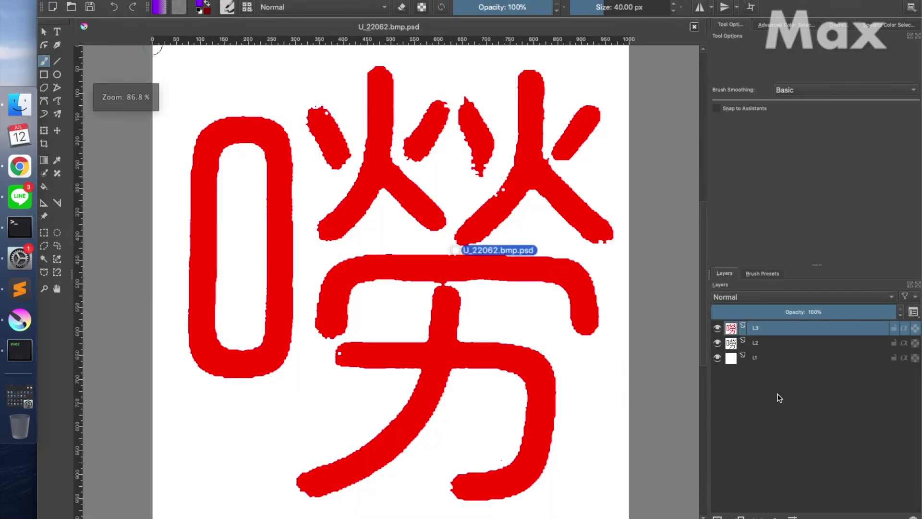
- Set layer L3's blending mode to Darken in U_22062.bmp.psd and return to the FontForge font window
click(891, 297)
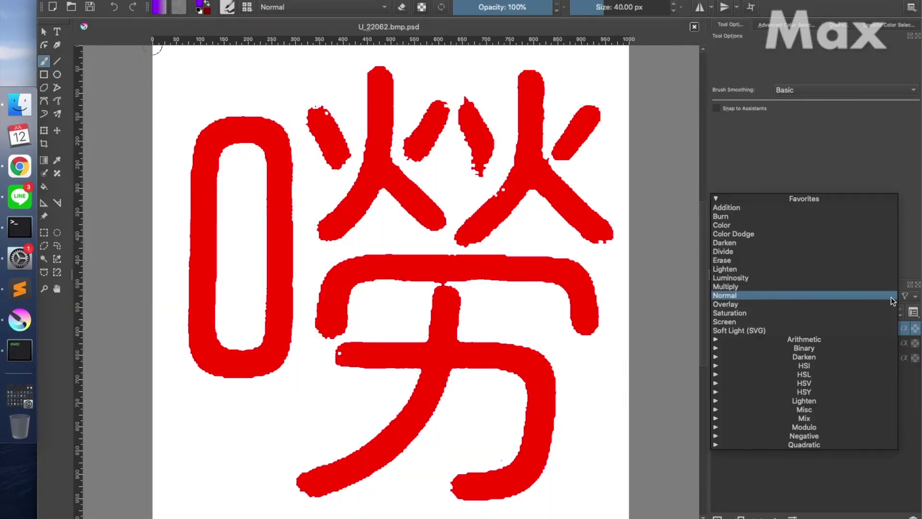
click(769, 243)
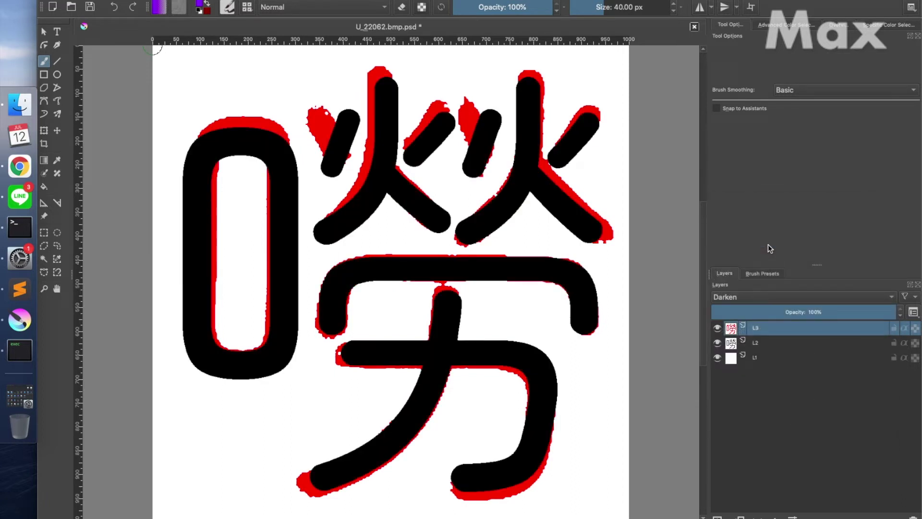
key(super+Tab)
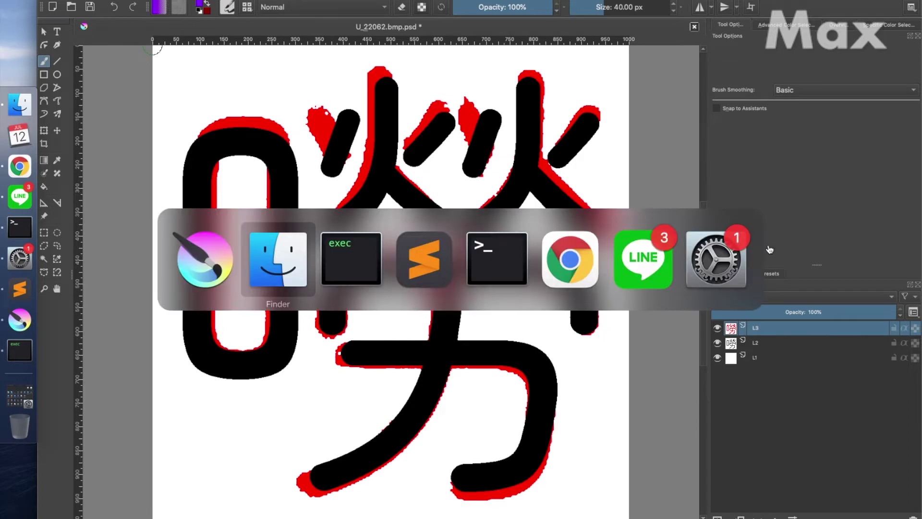
key(super+Tab)
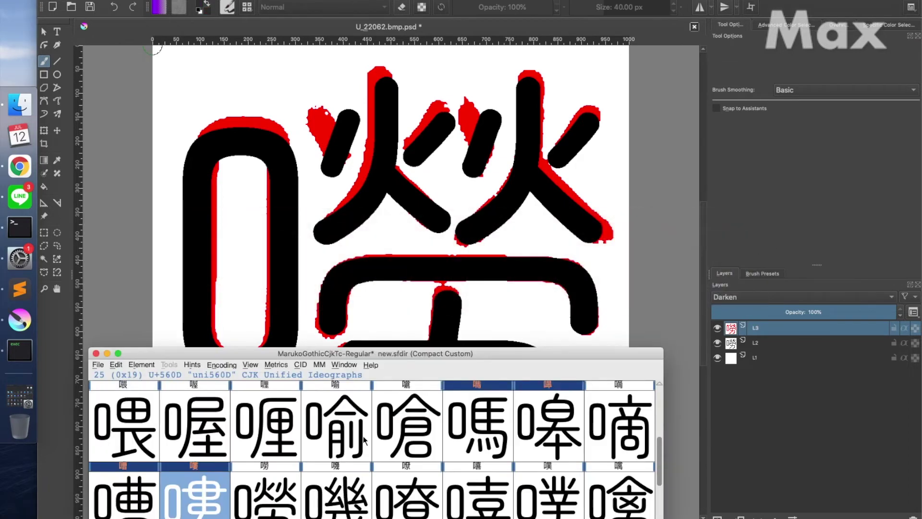
- Open the 嘮 glyph (uni562E), move the upper-end points of its 口 component 6 units up, and close the outline window
double_click(288, 498)
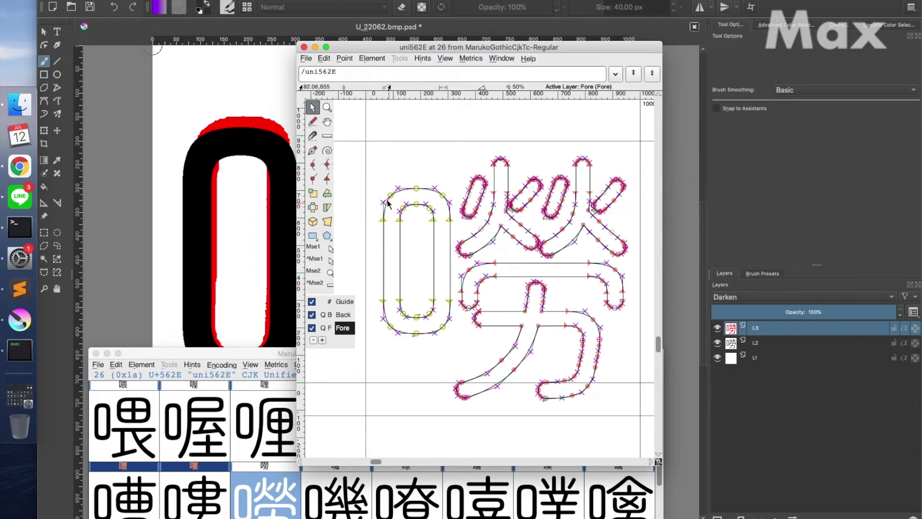
drag(380, 184, 456, 237)
key(Up)
key(Up)
key(Up)
key(Up)
key(Up)
key(Up)
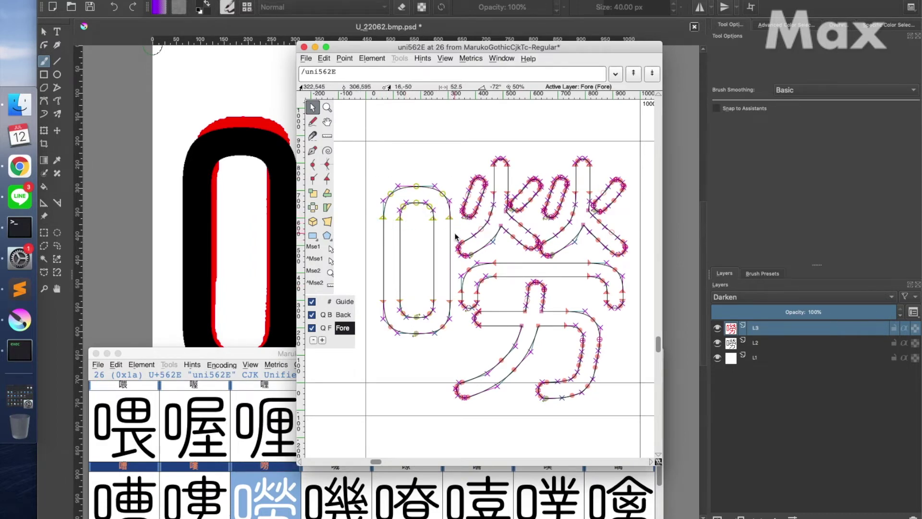
key(super+w)
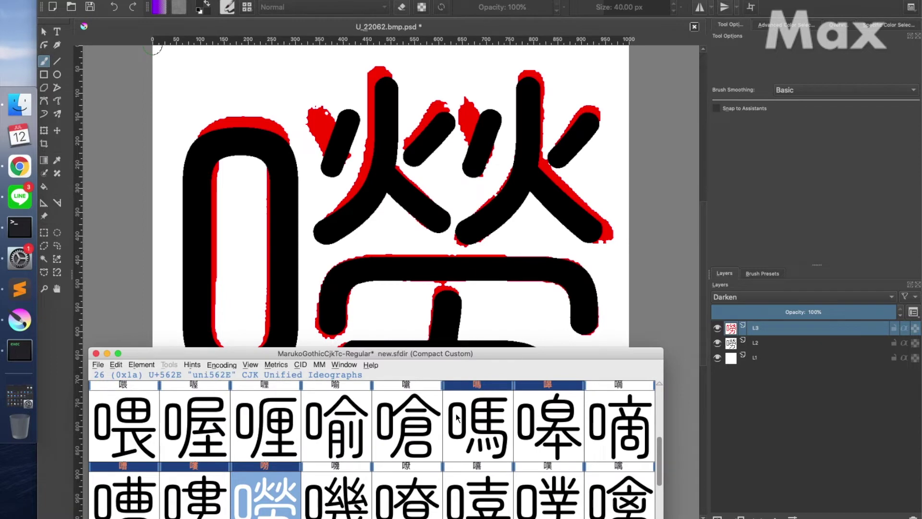
- Close U_22062.bmp.psd in Krita without saving and open U_22064.bmp.psd from the bmp folder
click(757, 428)
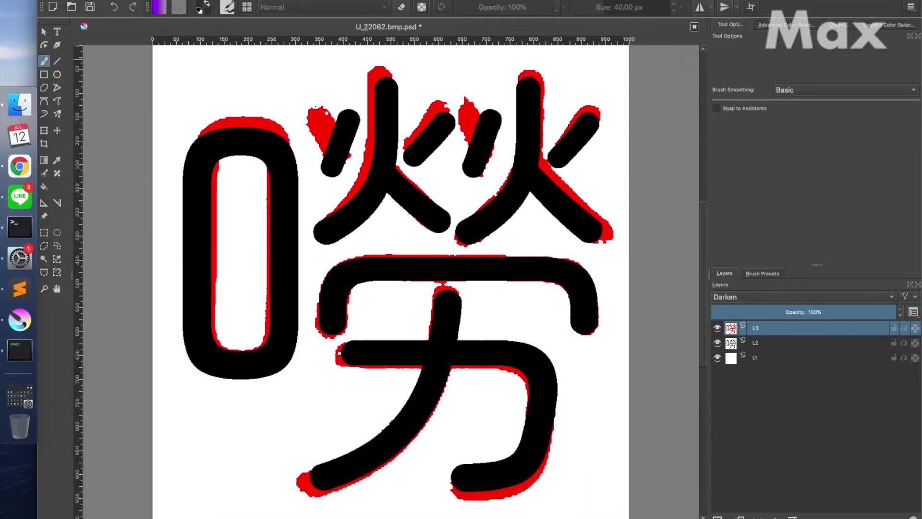
click(694, 27)
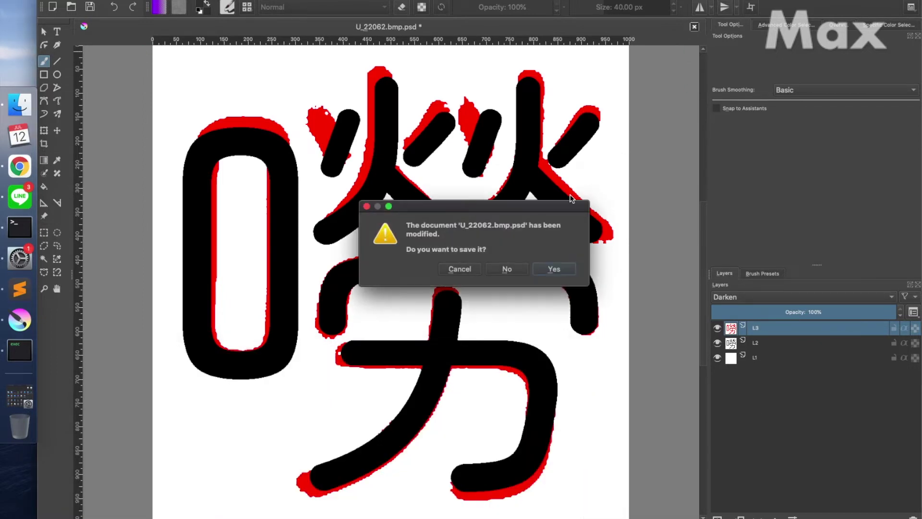
click(506, 269)
key(super+Tab)
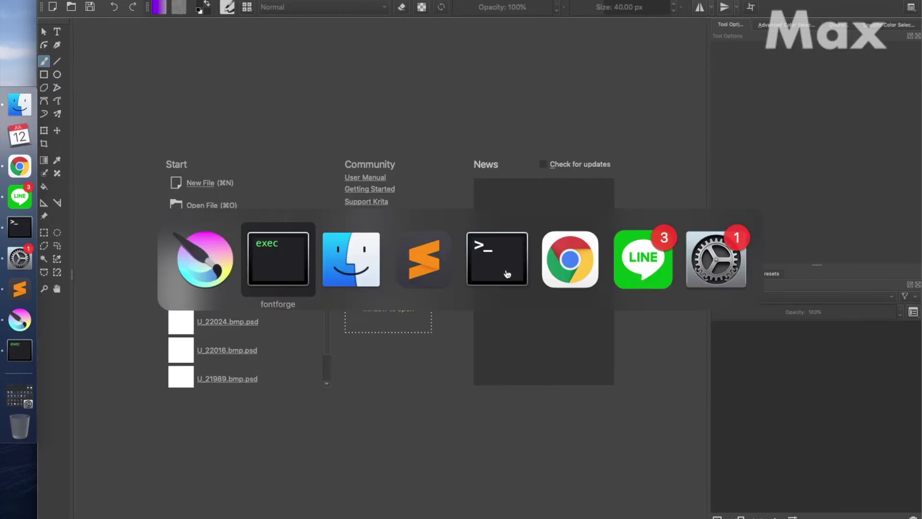
key(super+Tab)
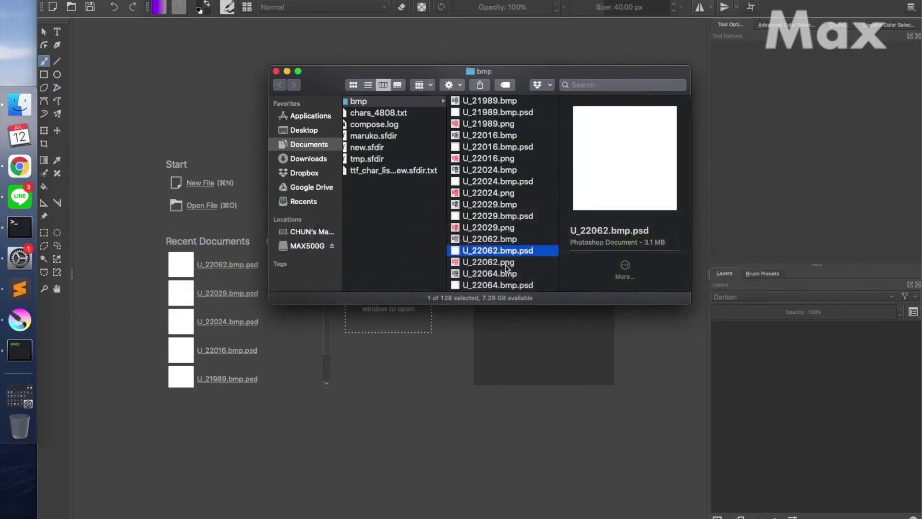
click(497, 284)
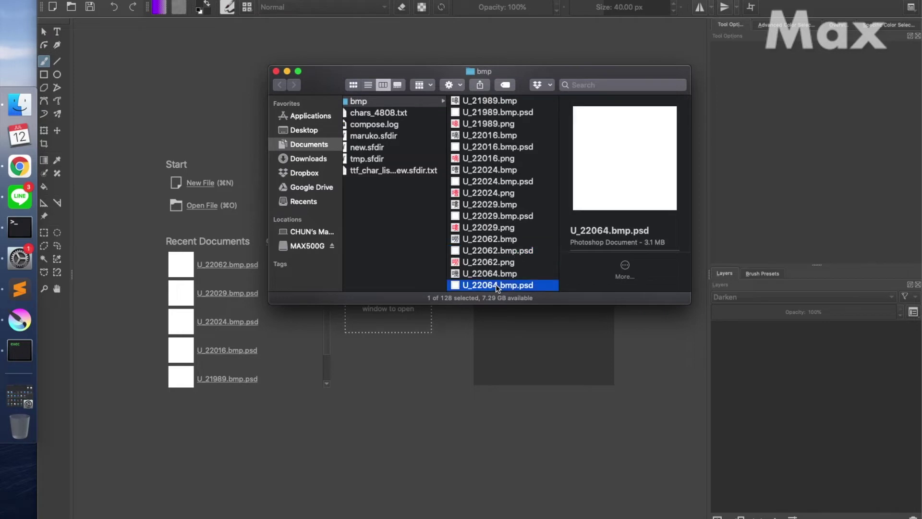
drag(496, 284, 793, 403)
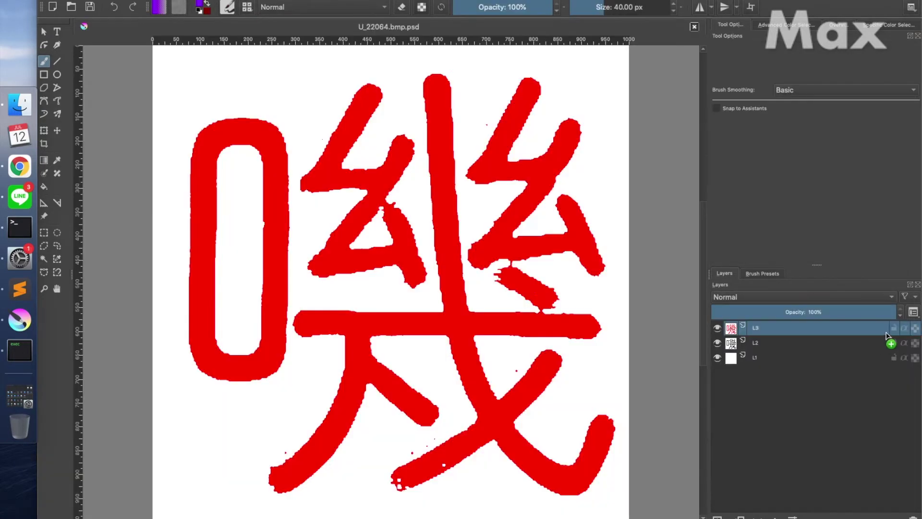
- Set layer L3's blending mode to Darken in U_22064.bmp.psd and return to the FontForge font window
click(797, 297)
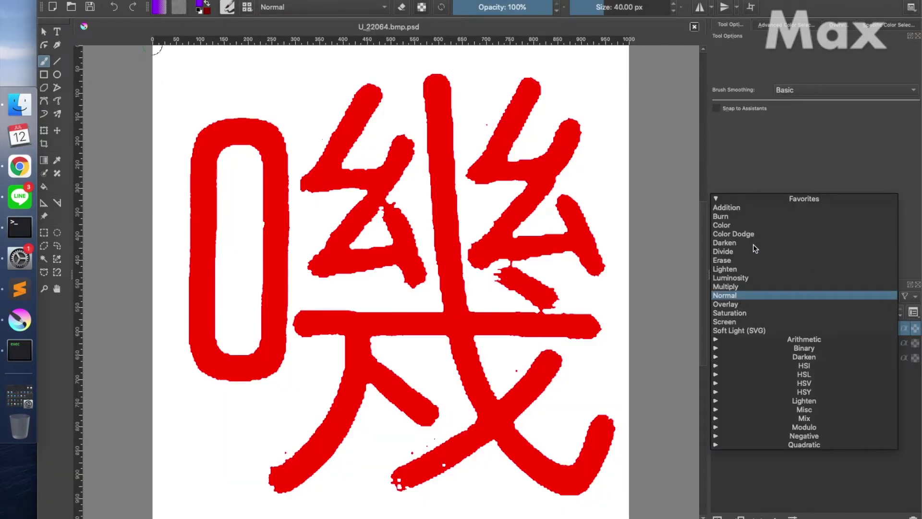
click(753, 244)
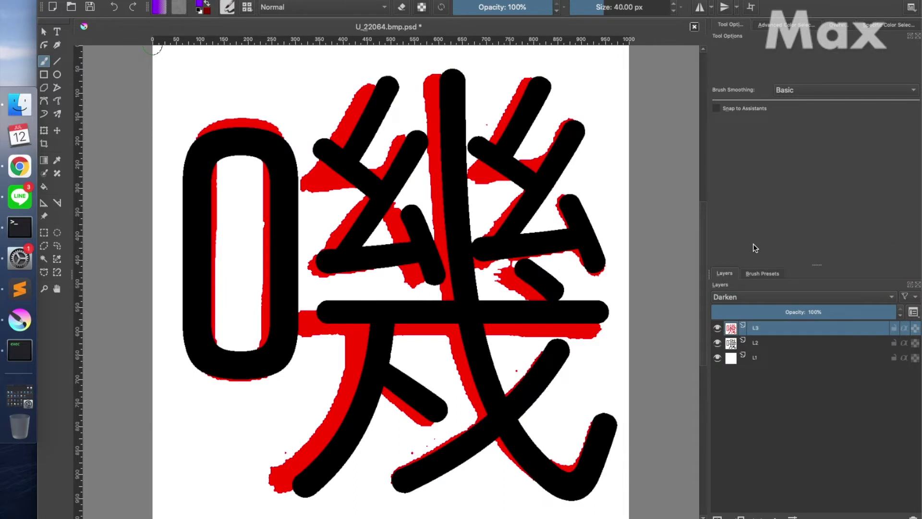
key(super+Tab)
key(super+Tab)
key(super+Tab)
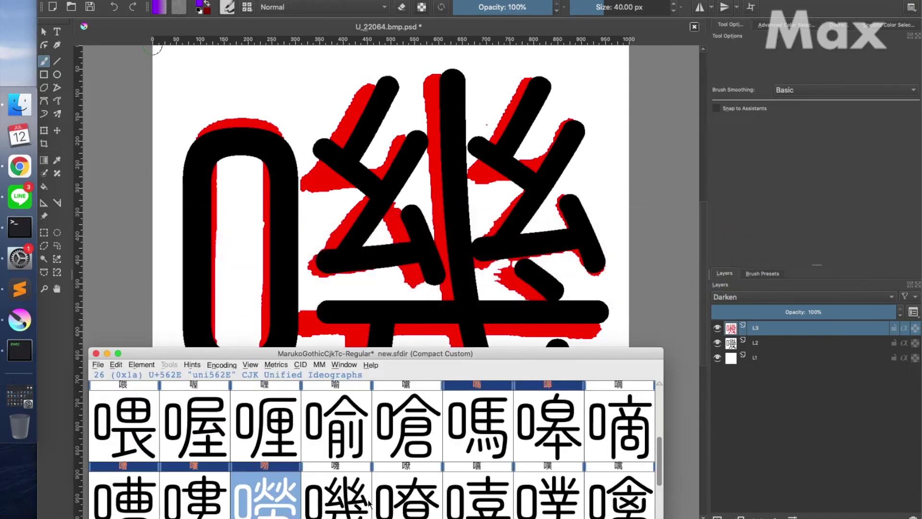
- Open the 嘰 glyph (uni5630) and narrow its 口 component by shifting the points of its left half slightly right
double_click(336, 514)
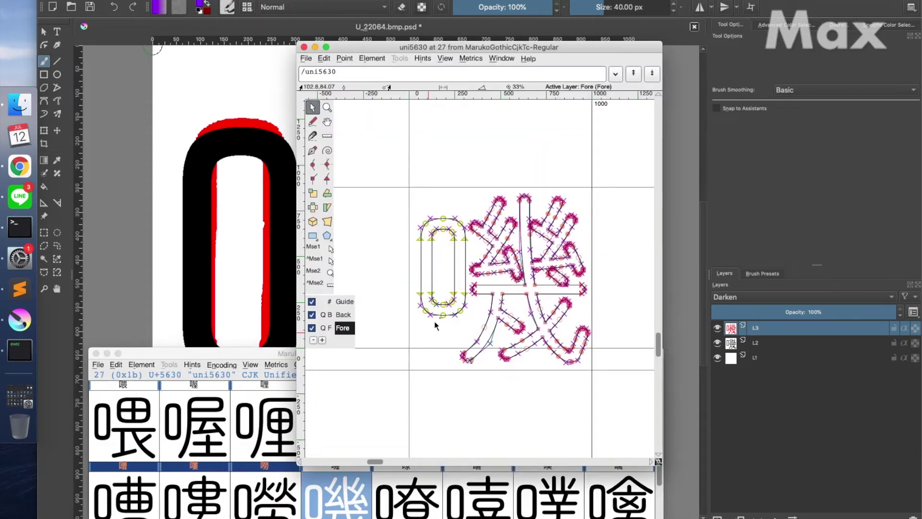
drag(417, 202, 445, 326)
key(Right)
key(Right)
key(Right)
key(Right)
key(Right)
key(Right)
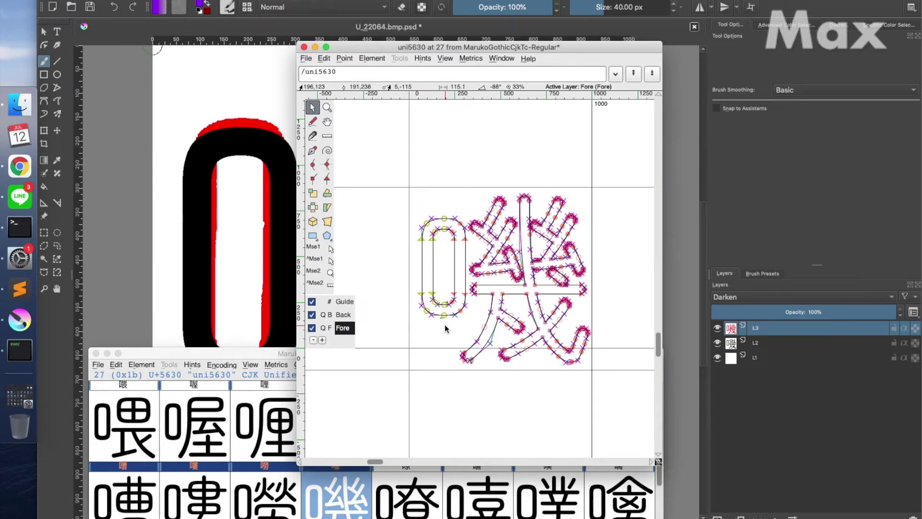
click(444, 324)
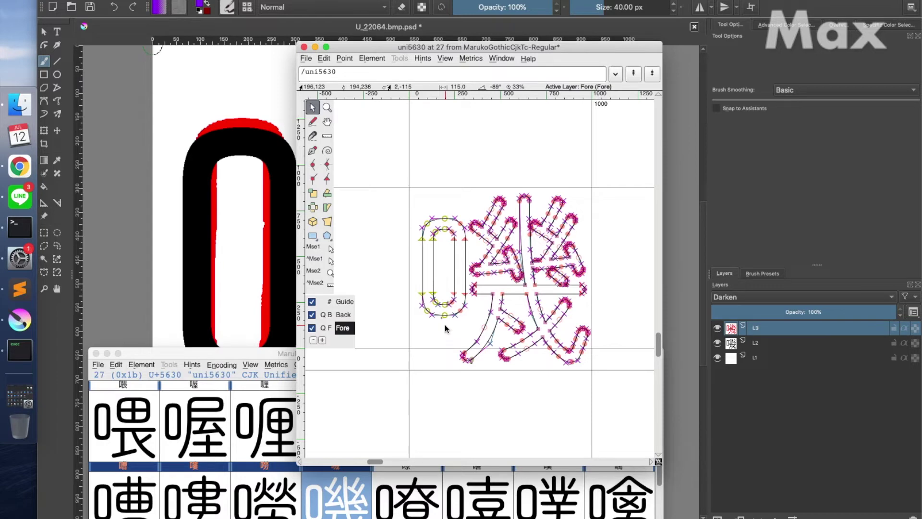
- Select the whole 口 component of the 嘰 glyph and move it 3 units left
double_click(456, 276)
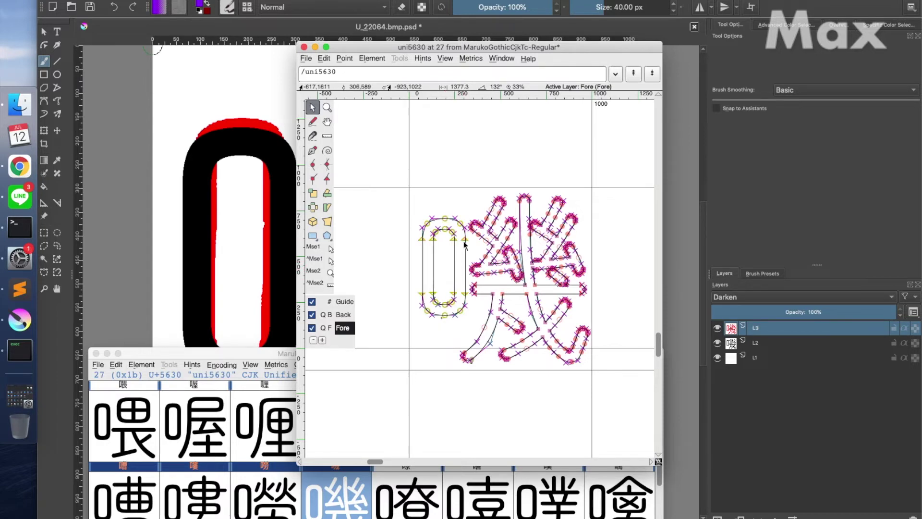
key(Left)
key(Left)
key(Left)
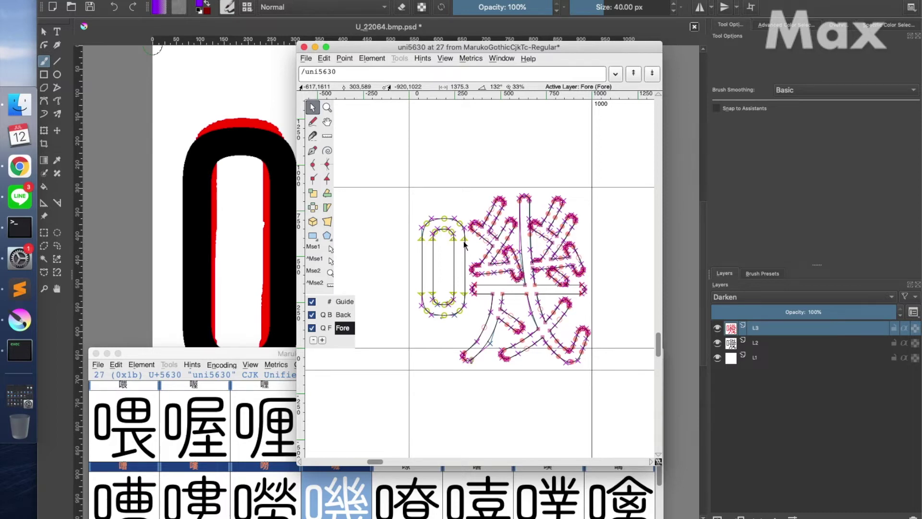
- Select the 幾 component of the 嘰 glyph instead of the 口, move it 3 units left and close the glyph window
double_click(465, 245)
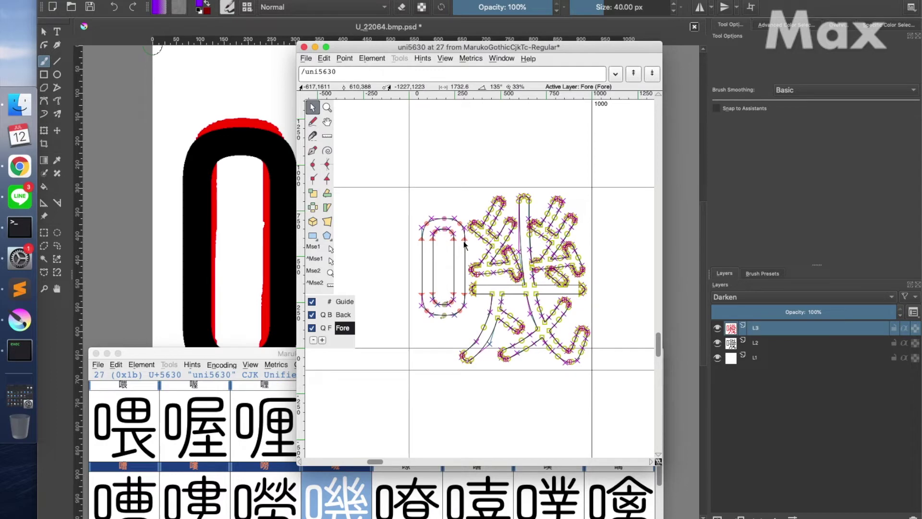
key(Left)
key(Left)
key(Left)
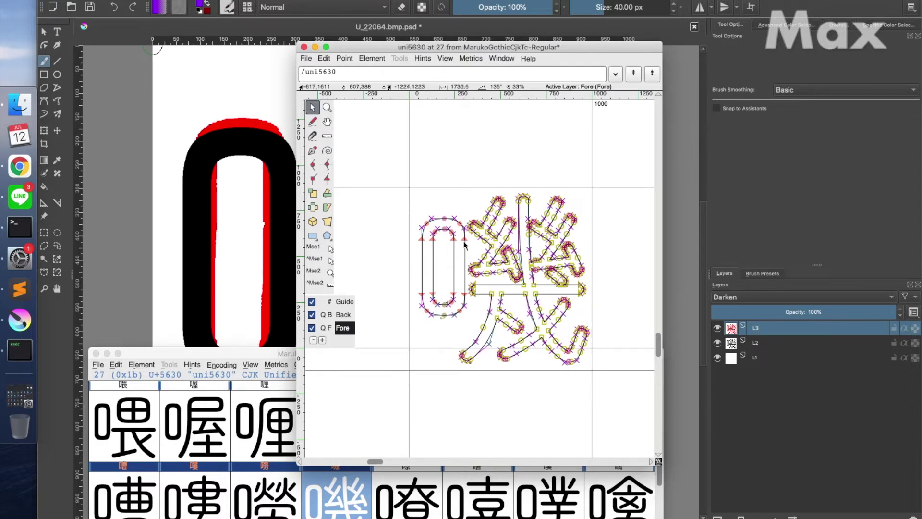
key(super+w)
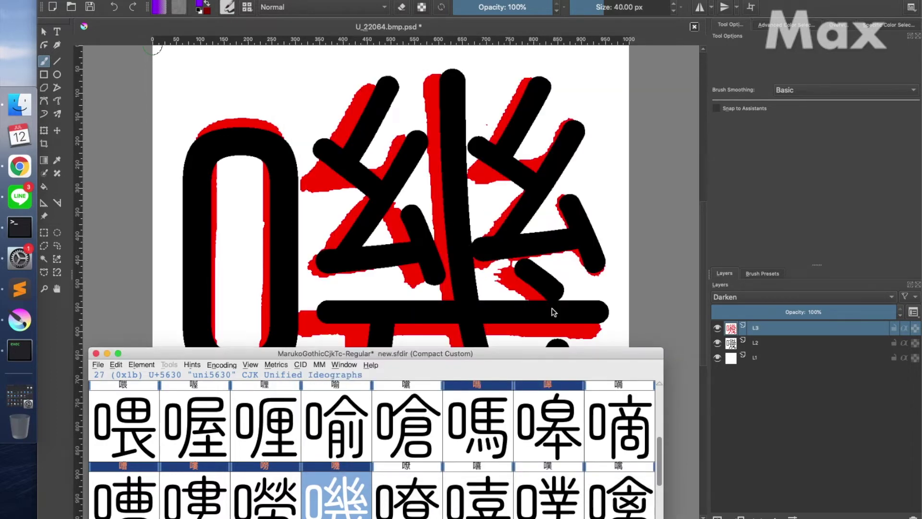
- Close U_22064.bmp.psd in Krita without saving and open U_22073.bmp.psd from the bmp folder
key(super+Tab)
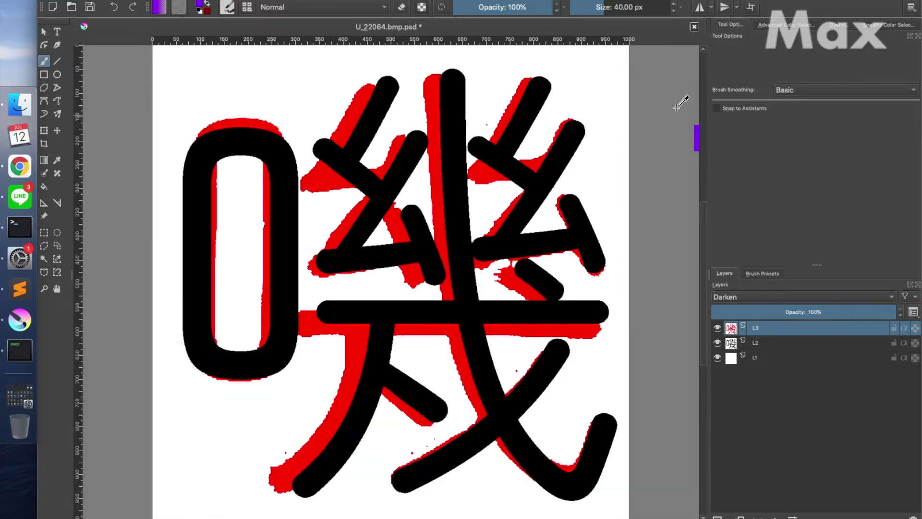
click(694, 27)
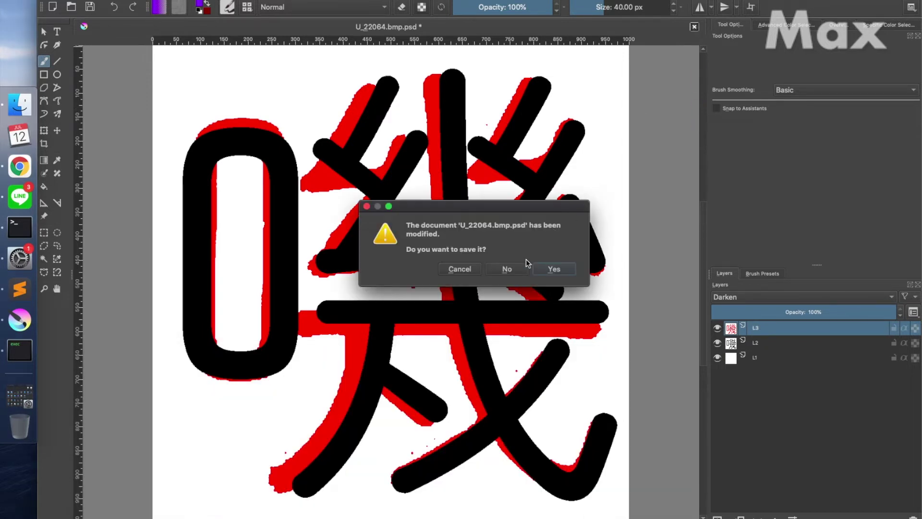
click(508, 268)
key(super+Tab)
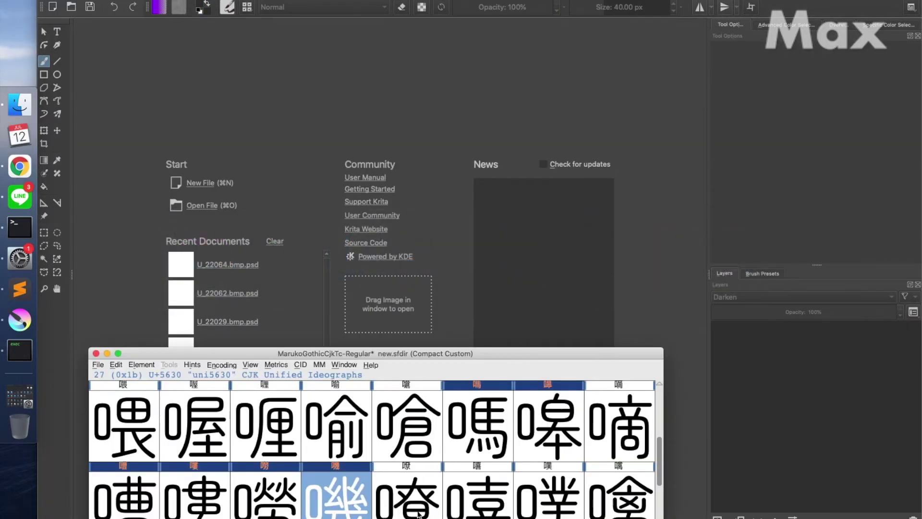
key(super+Tab)
key(super+Tab)
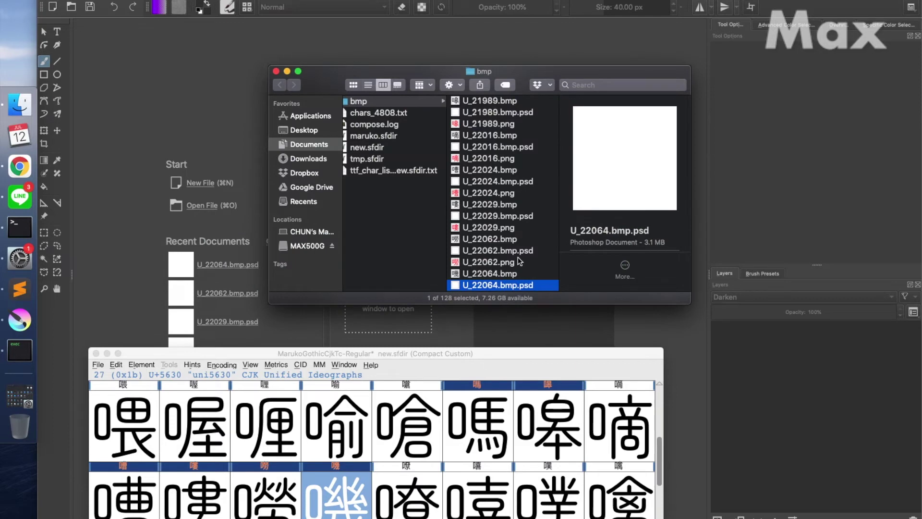
scroll(518, 257, down, 5)
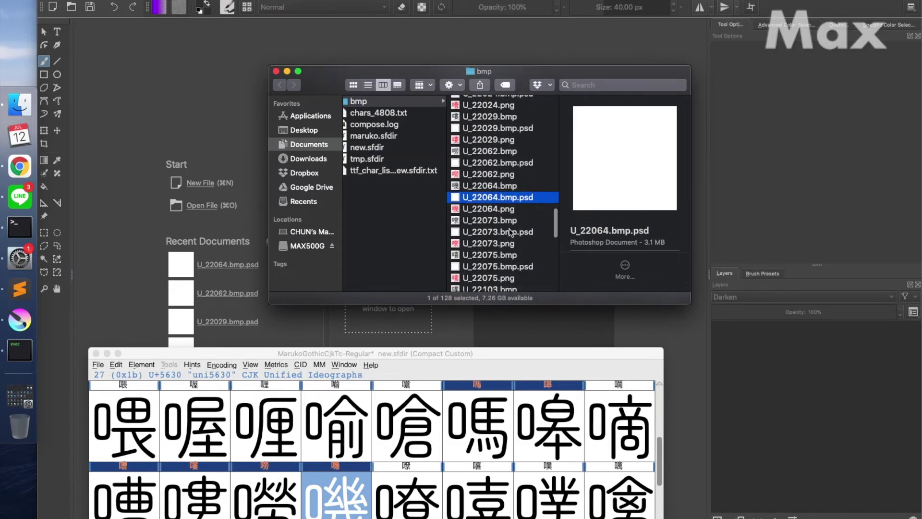
drag(509, 230, 745, 355)
click(762, 392)
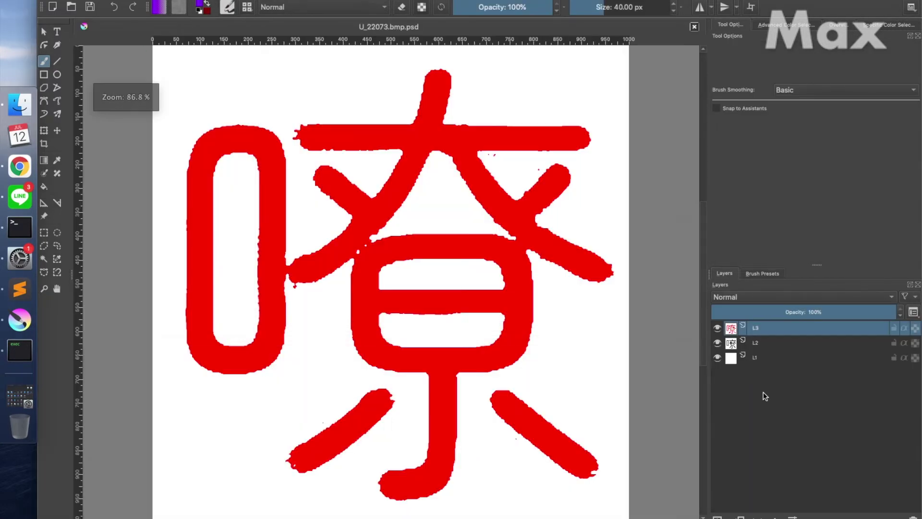
- Set layer L3's blending mode to Darken in U_22073.bmp.psd and return to the FontForge font window
click(892, 298)
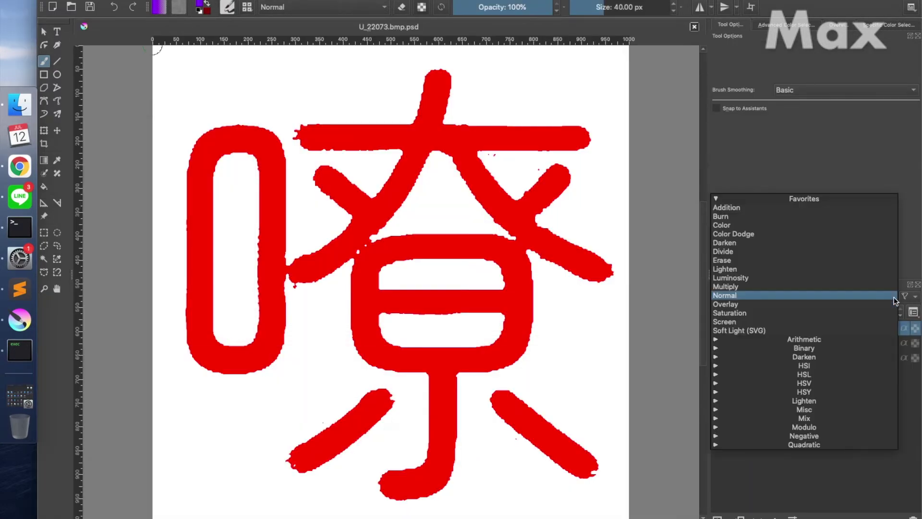
click(763, 243)
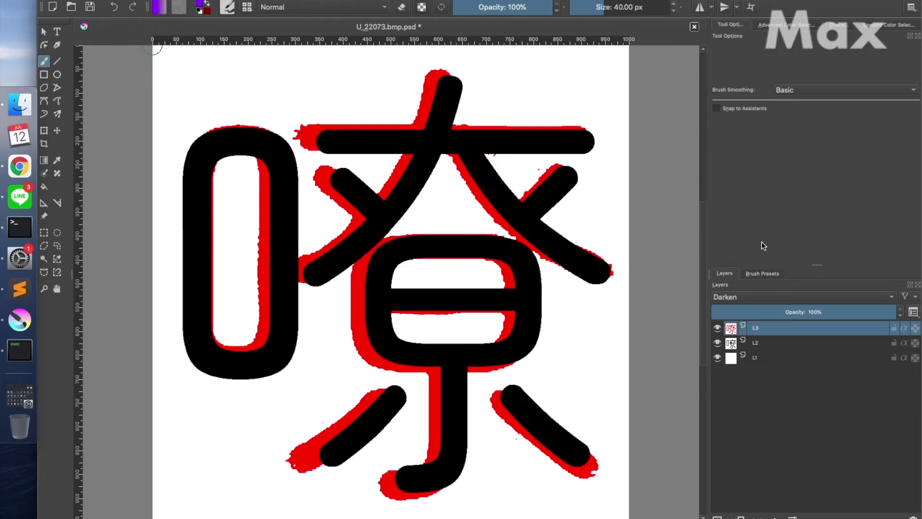
key(super+Tab)
key(Tab)
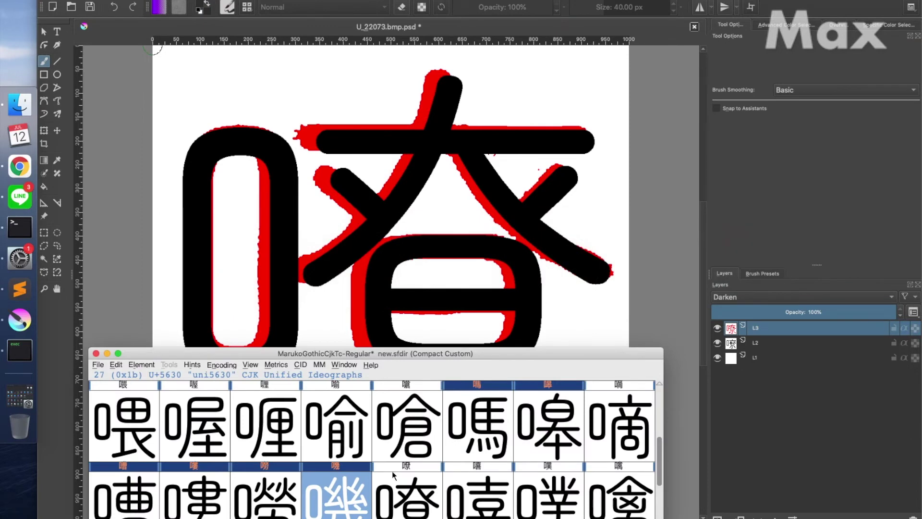
- Open the 嘹 glyph (uni5639) and narrow its 口 component by shifting the points of its left half slightly right
double_click(393, 474)
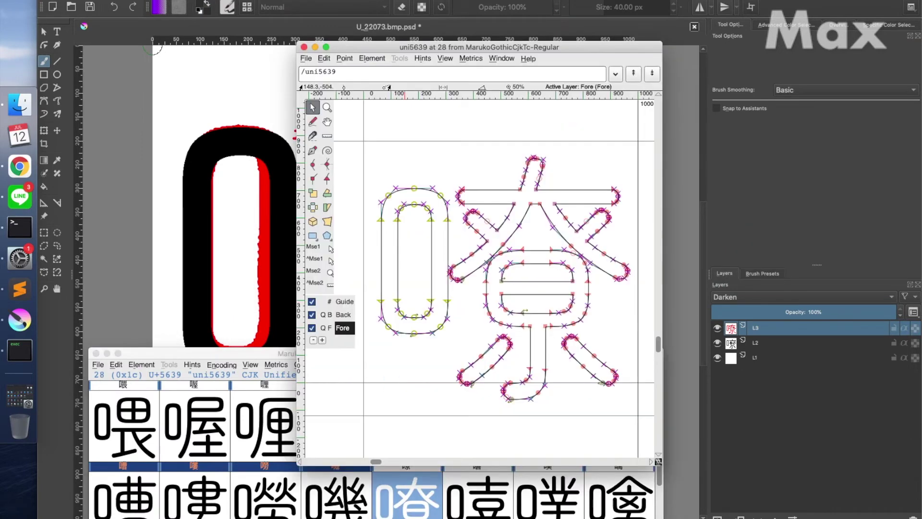
click(376, 172)
drag(376, 172, 420, 358)
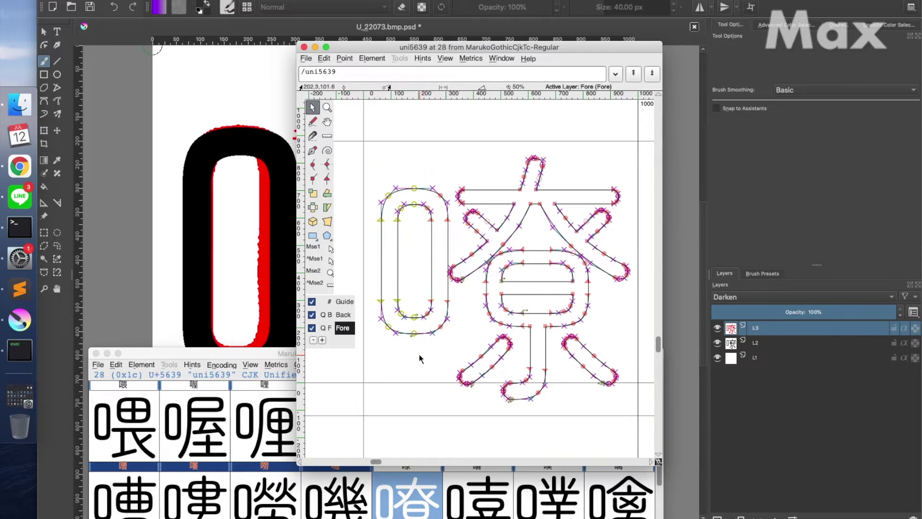
key(Right)
key(Right)
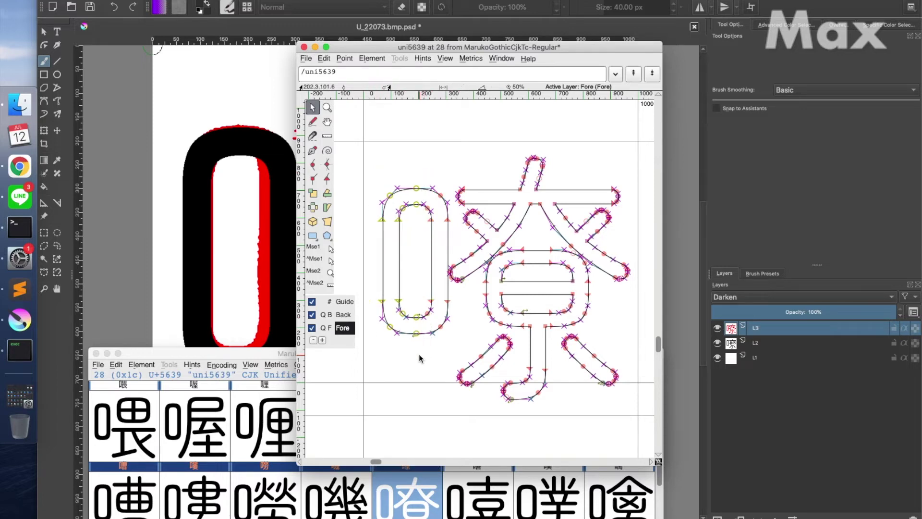
- Compare the 嘹 glyph with its Krita overlay, shift all of its outlines slightly left and close the glyph window
click(443, 345)
double_click(426, 317)
double_click(443, 329)
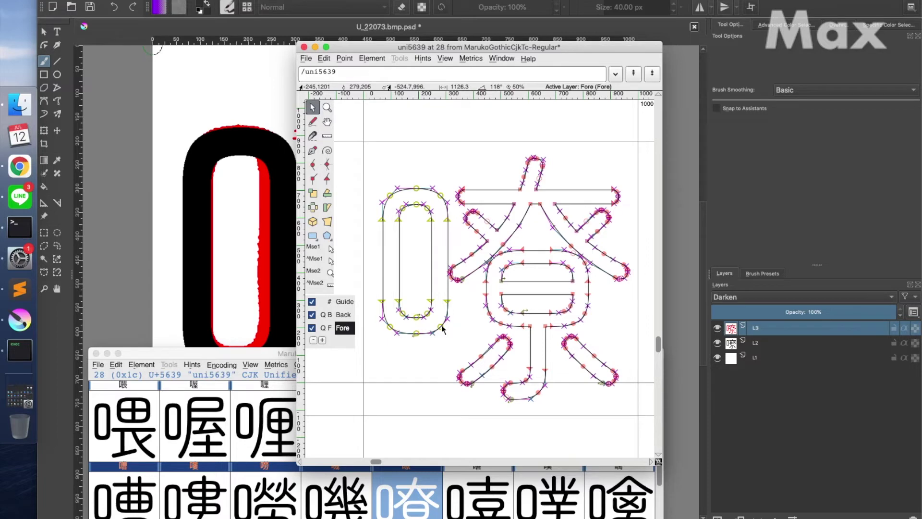
click(442, 22)
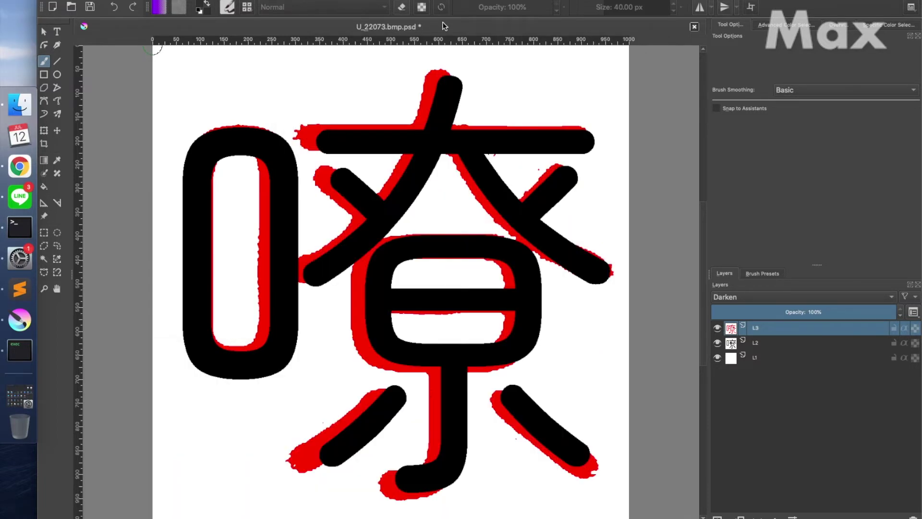
key(super+Tab)
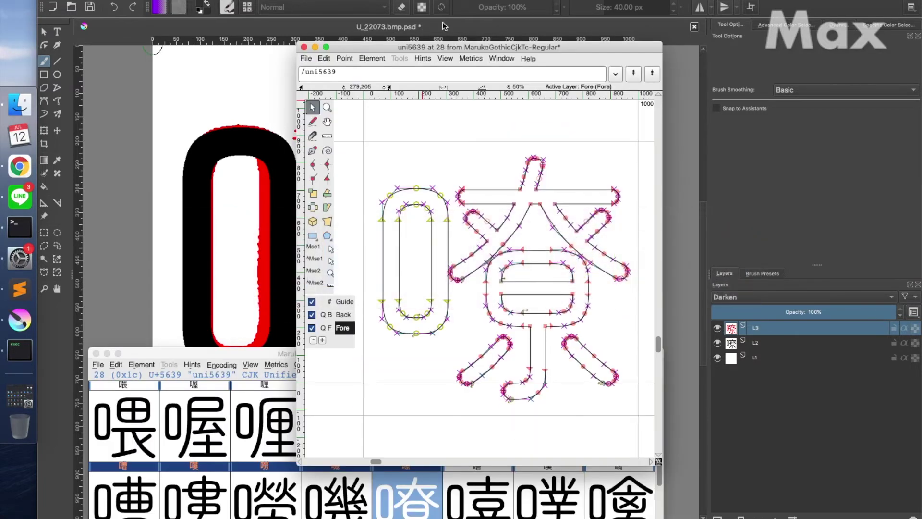
key(ctrl+shift+t)
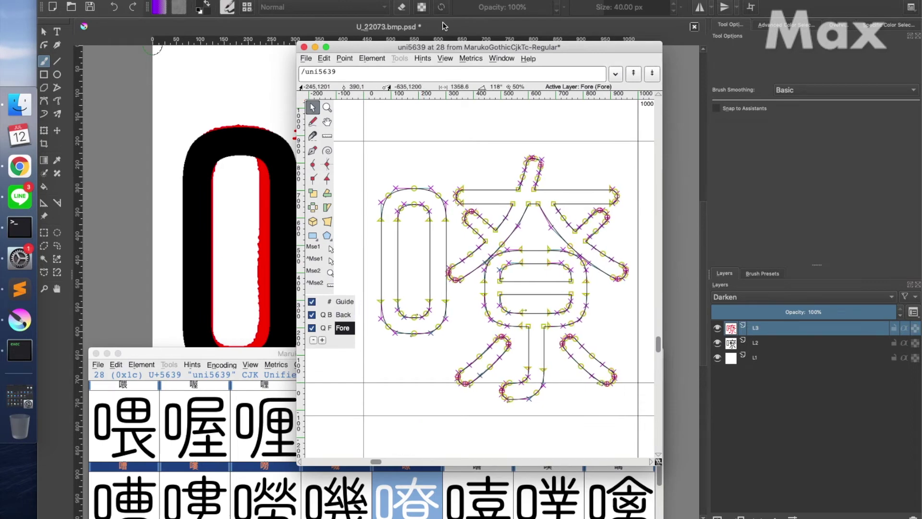
key(ctrl+w)
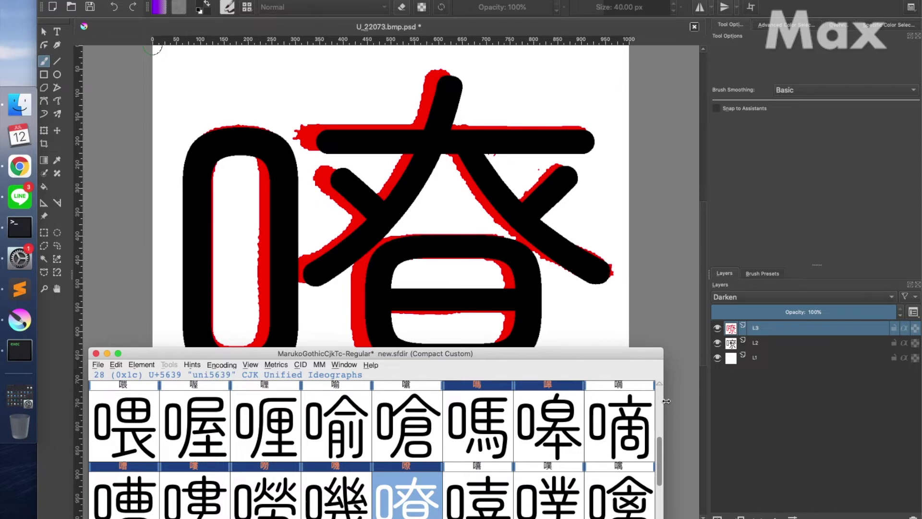
- Close U_22073.bmp.psd in Krita without saving and open U_22075.bmp.psd from the bmp folder
click(742, 425)
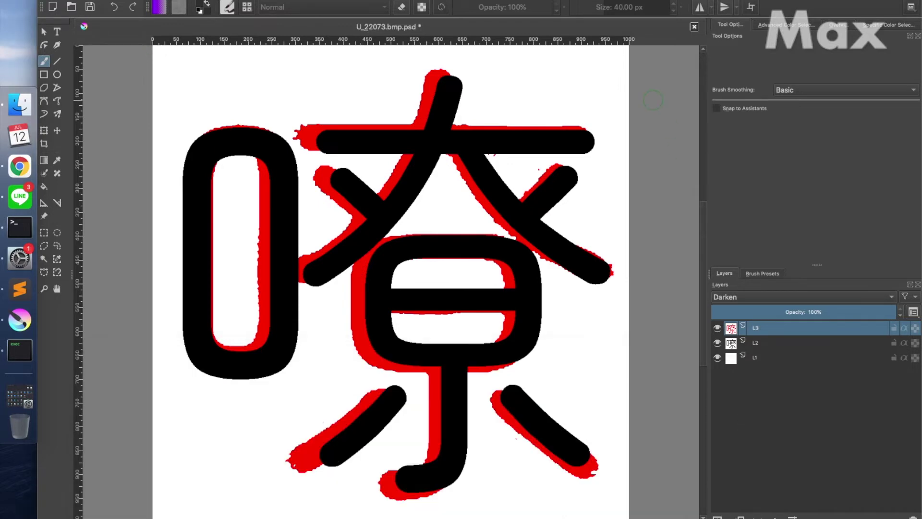
click(694, 26)
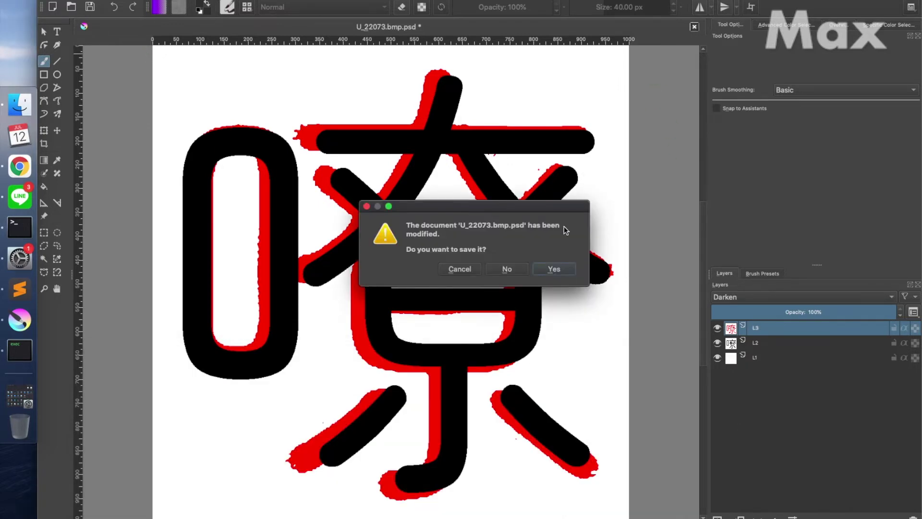
click(508, 269)
key(super+Tab)
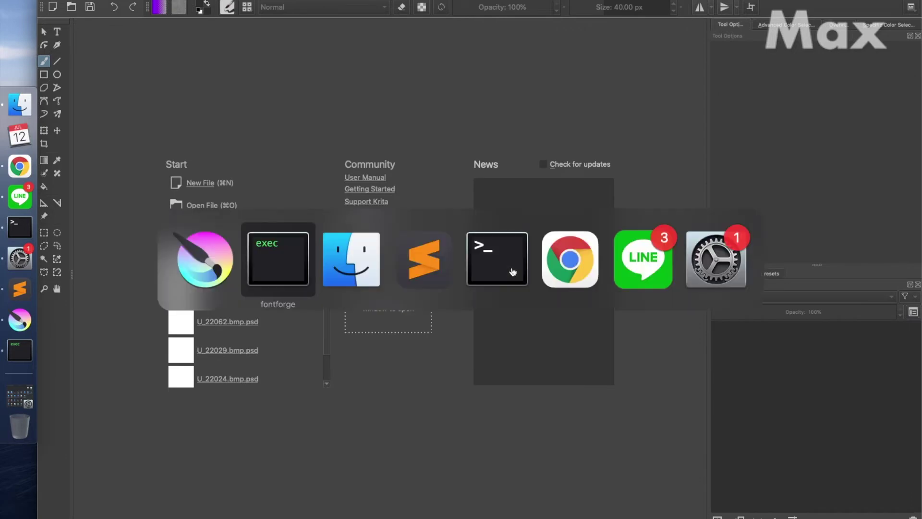
key(super+Tab)
drag(506, 269, 515, 356)
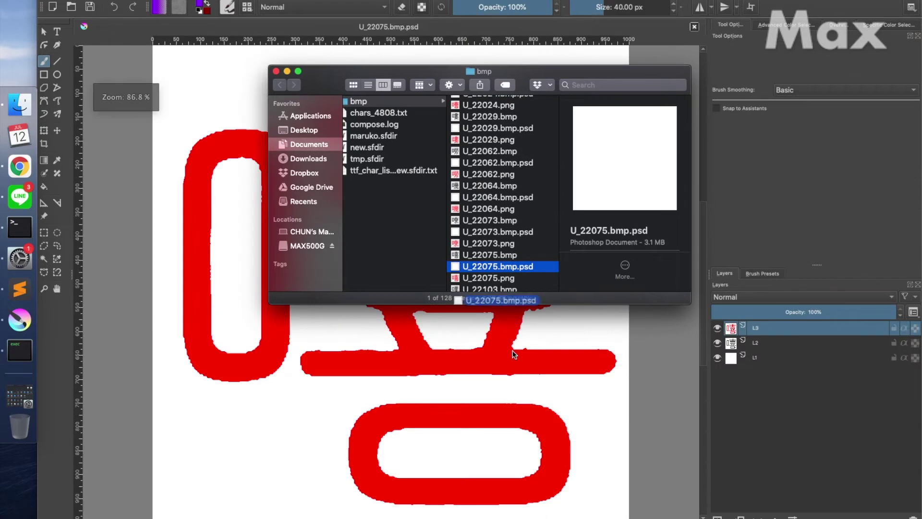
- Set layer L3's blending mode to Darken in U_22075.bmp.psd and return to the FontForge font window
click(890, 295)
click(891, 294)
click(775, 244)
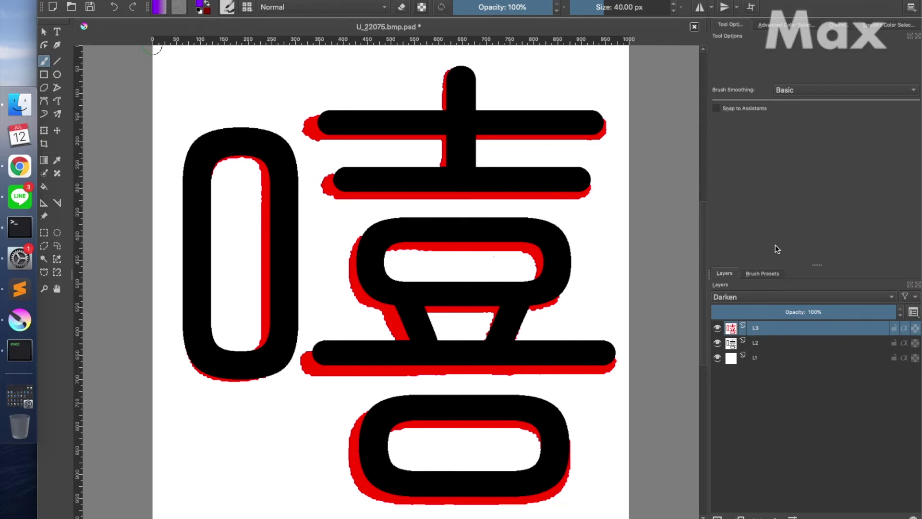
key(super+Tab)
key(super+Tab)
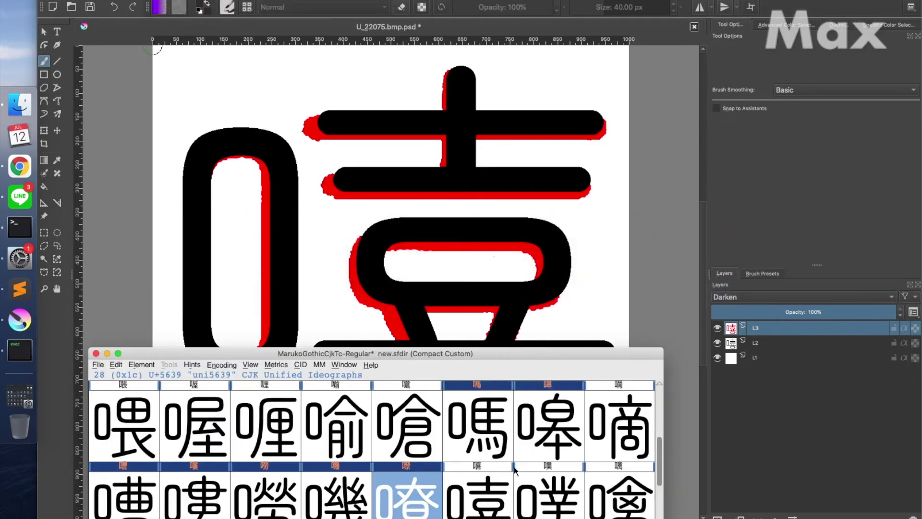
- Open the 嘻 glyph (uni563B), move its 喜 component 6 units down and compare the glyph with the Krita overlay
click(507, 495)
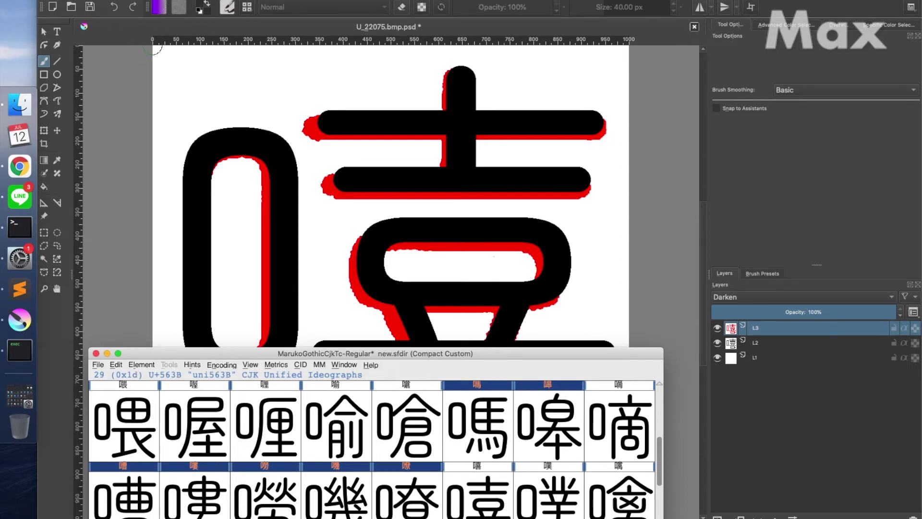
double_click(506, 494)
key(super+a)
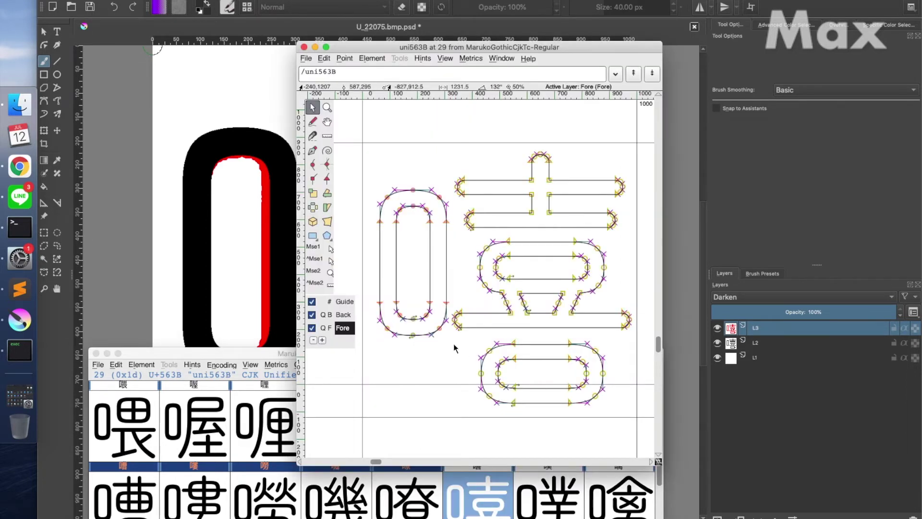
key(Down)
key(Down)
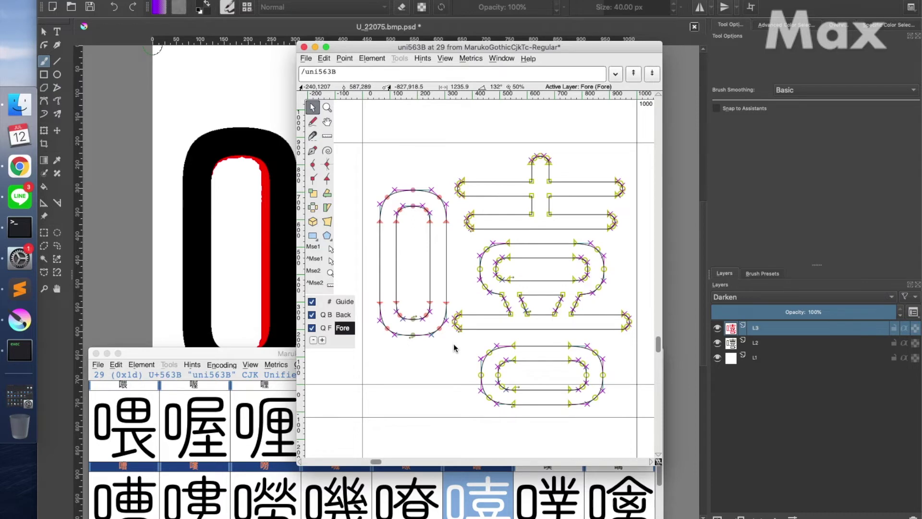
key(super+Tab)
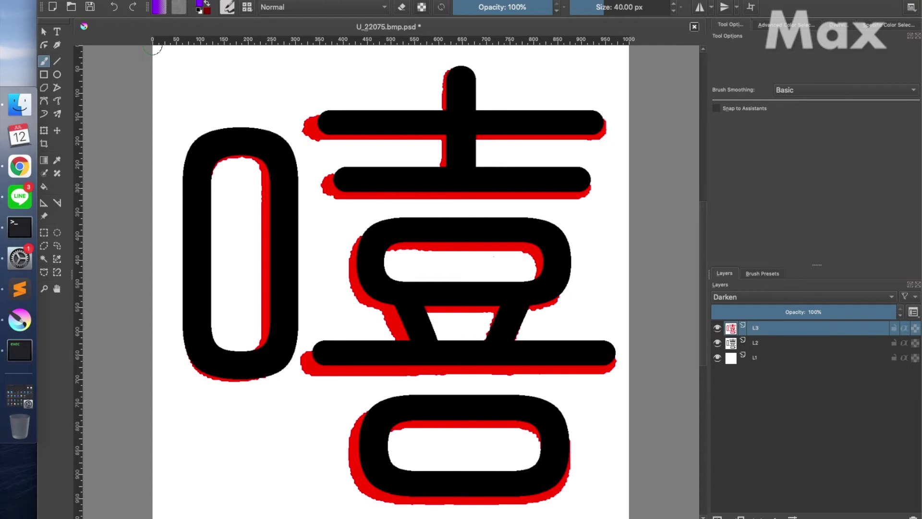
key(super+Tab)
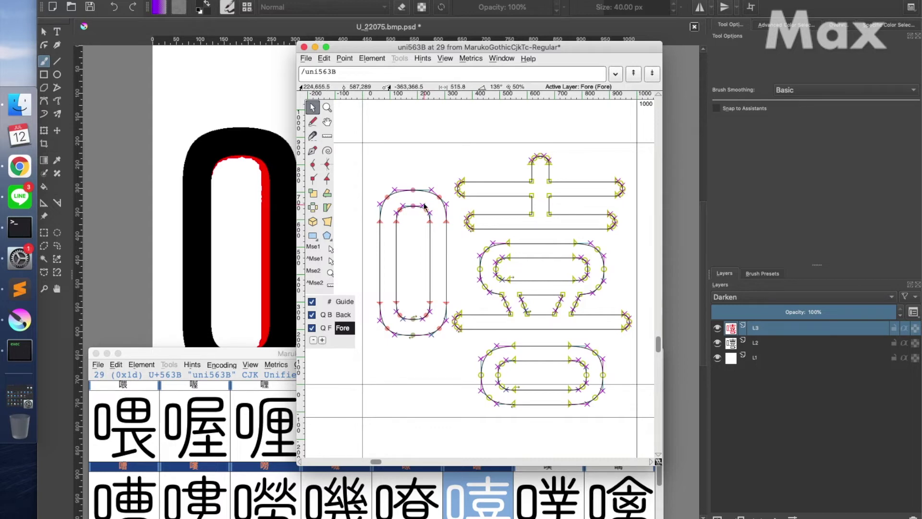
- Narrow the 口 component of the 嘻 glyph by shifting the points of its left half slightly right
mouse_move(415, 168)
mouse_down()
mouse_move(402, 303)
mouse_move(369, 371)
mouse_up()
key(Right)
key(Right)
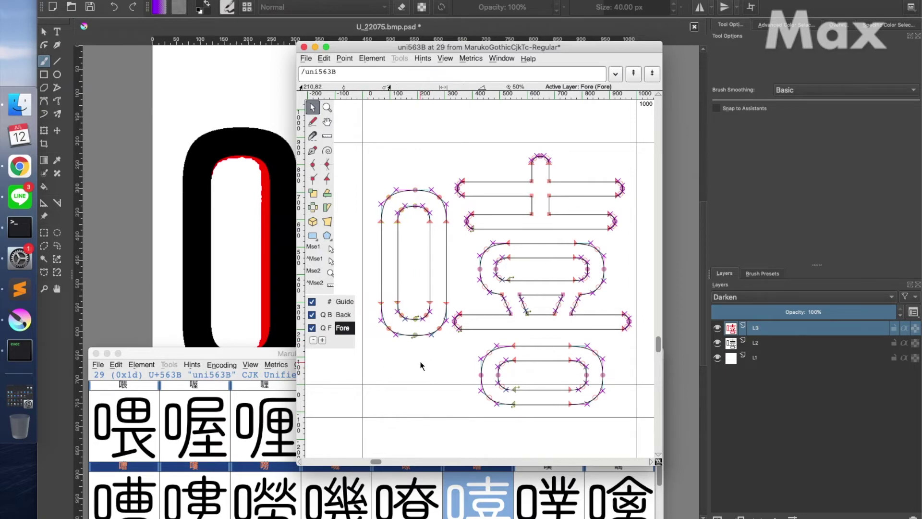
- Select the whole 口 component of the 嘻 glyph, shift it slightly left, close the glyph window and switch to Krita
double_click(411, 318)
shift+double_click(414, 336)
key(Left)
key(Left)
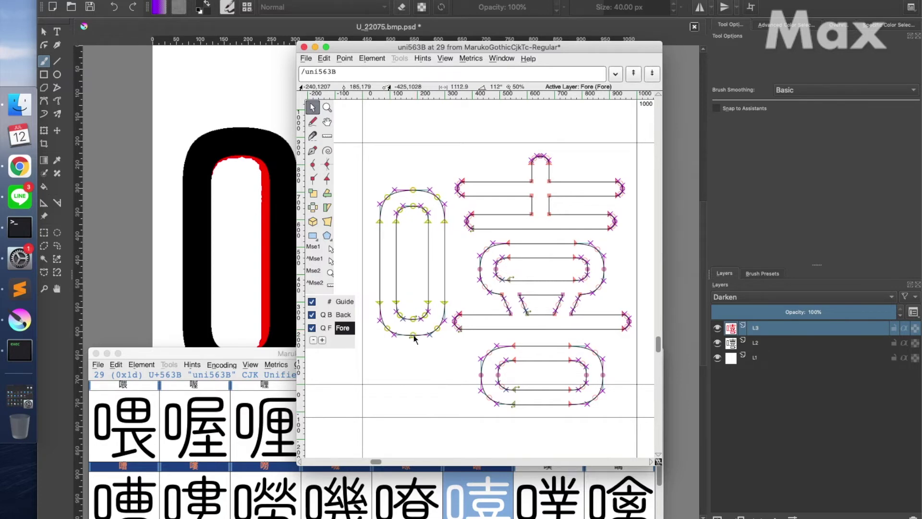
key(super+shift+q)
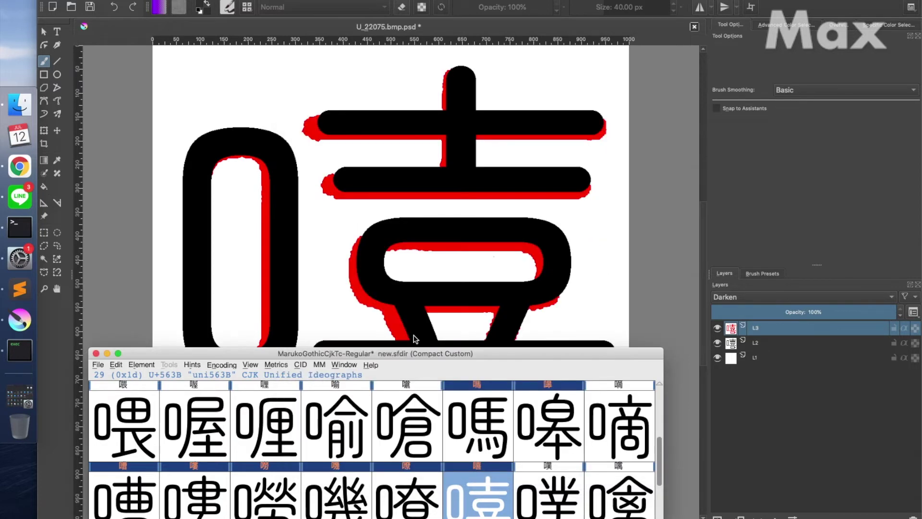
click(722, 390)
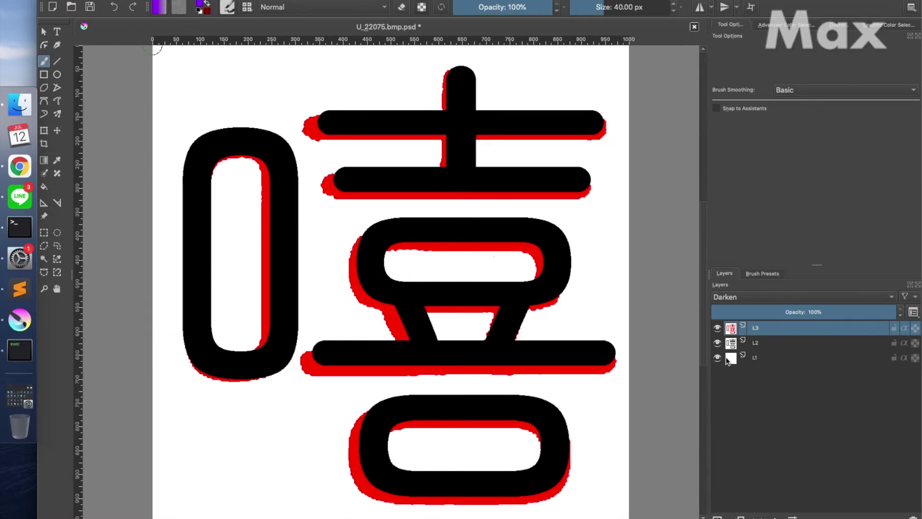
- Close U_22075.bmp.psd in Krita without saving and open U_22103.bmp.psd from the Finder's bmp folder
click(694, 26)
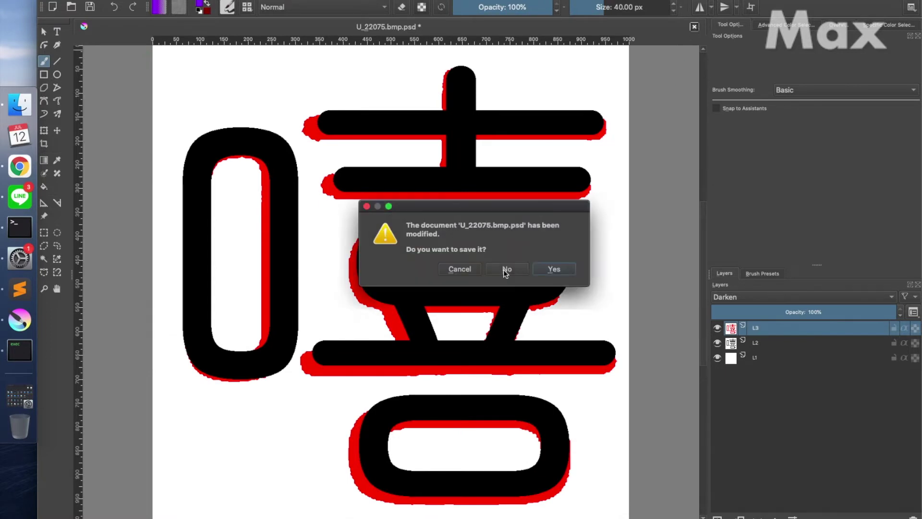
click(504, 269)
key(super+Tab)
key(Tab)
scroll(529, 267, down, 4)
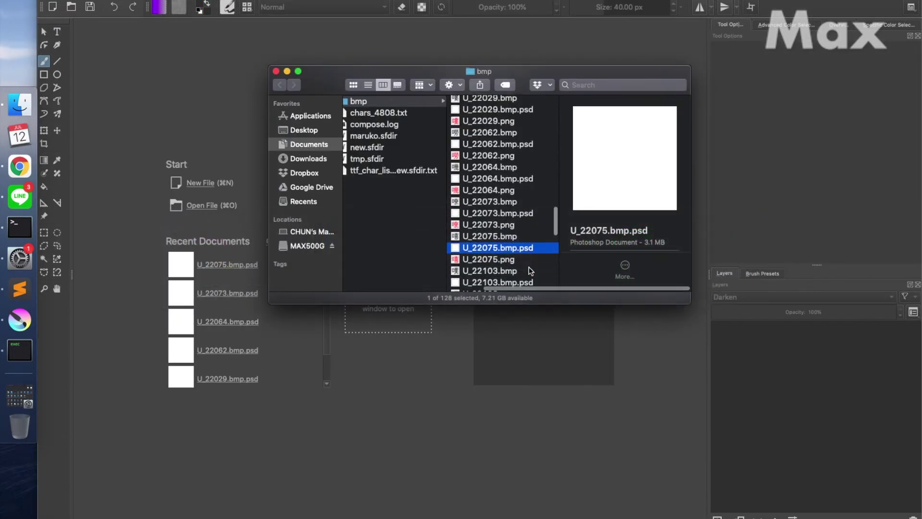
scroll(529, 266, down, 1)
drag(523, 209, 730, 458)
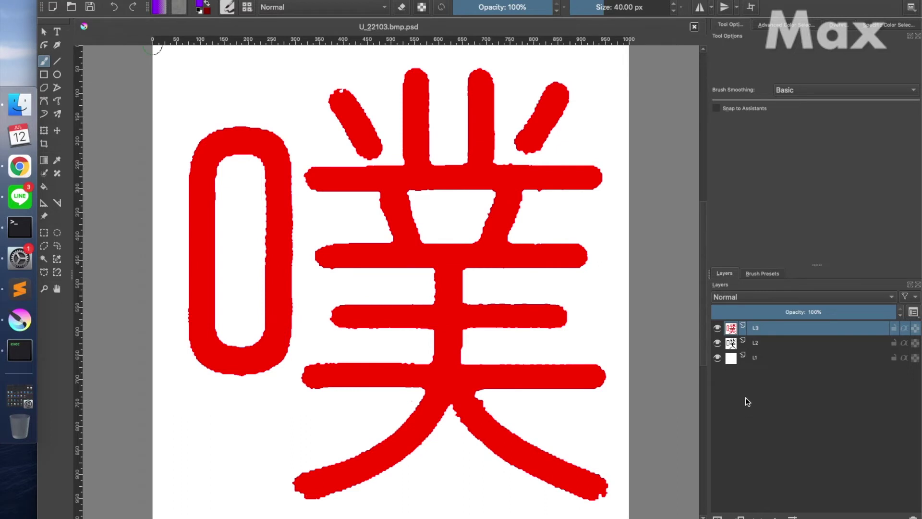
- Set layer L3's blending mode to Darken in U_22103.bmp.psd and switch to the FontForge font window
click(890, 298)
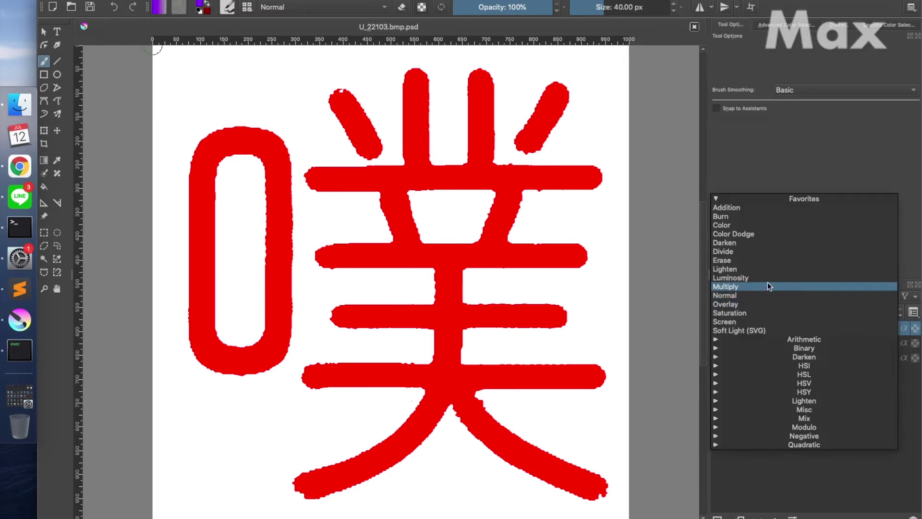
click(744, 243)
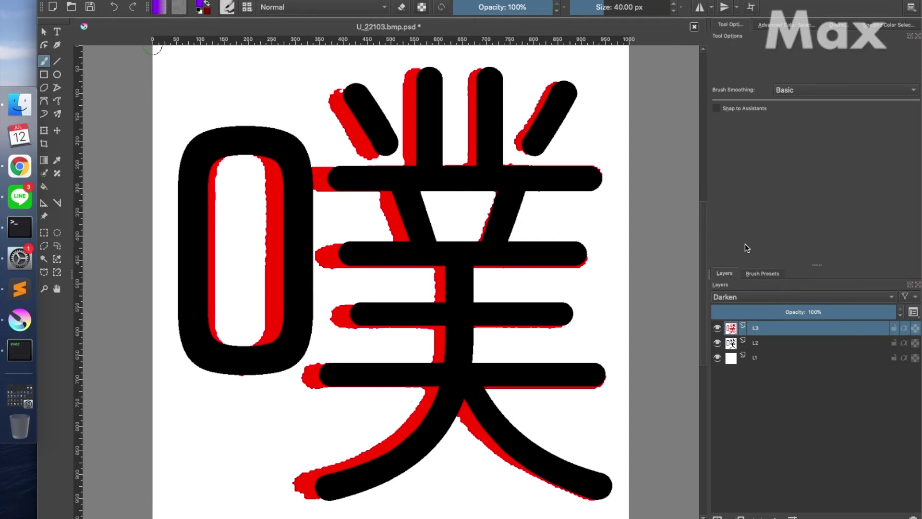
key(super+Tab)
key(super+Tab)
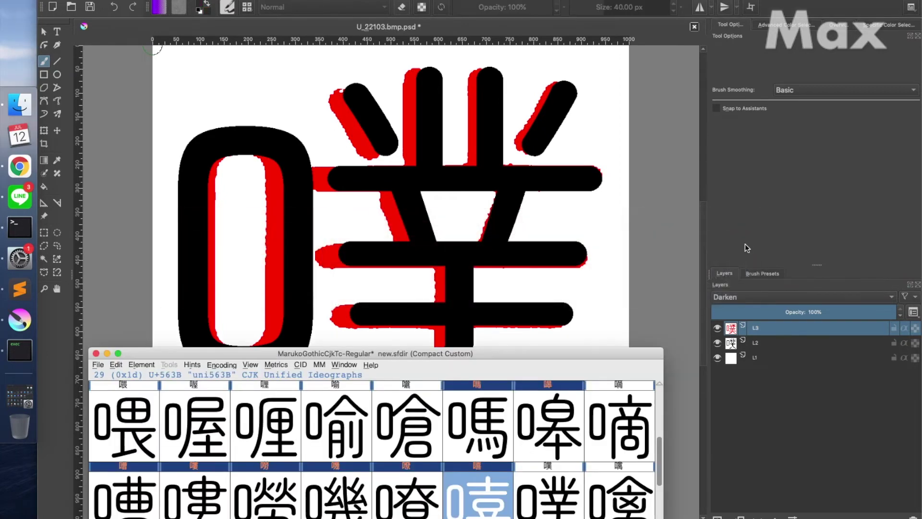
- Open the 噗 glyph (uni5657) and shift the points of the 口 component's left half 12 units right
double_click(552, 499)
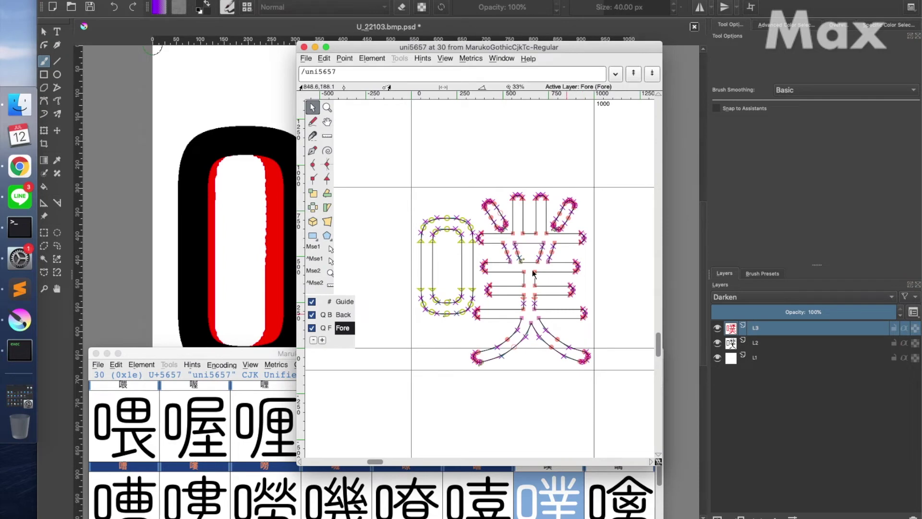
drag(421, 206, 453, 335)
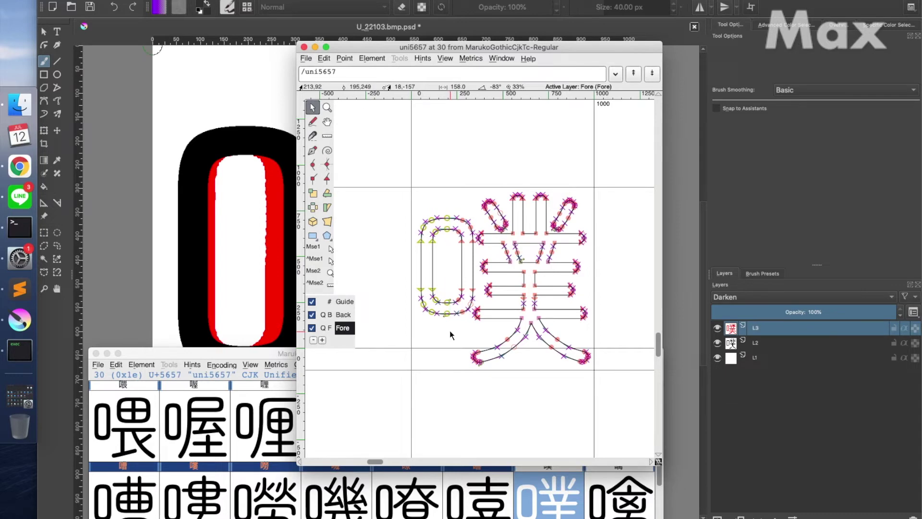
key(Right)
key(Right)
key(Right)
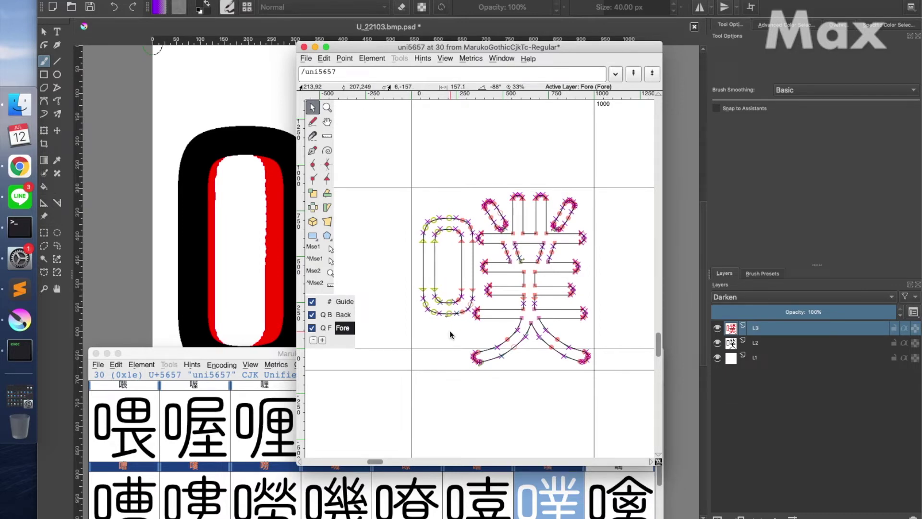
click(460, 323)
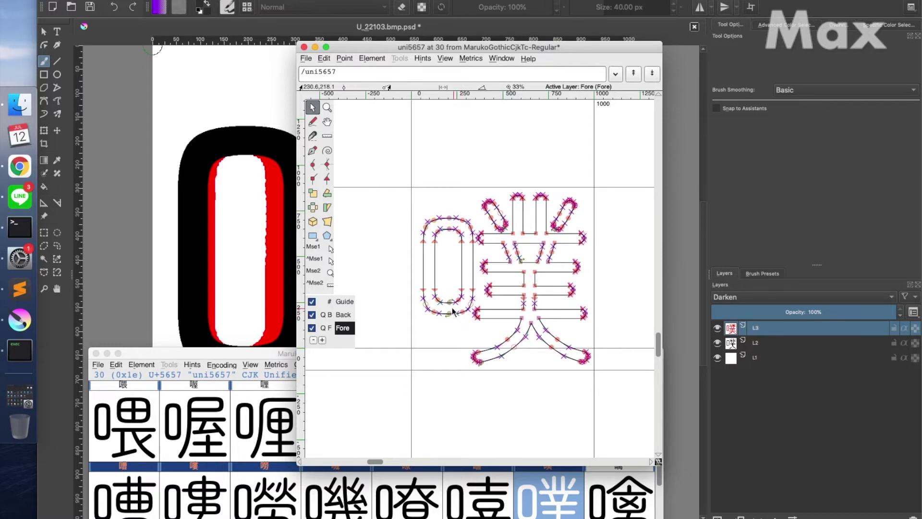
- Select both contours of the 噗 glyph's 口 component and move them 6 units left
double_click(450, 306)
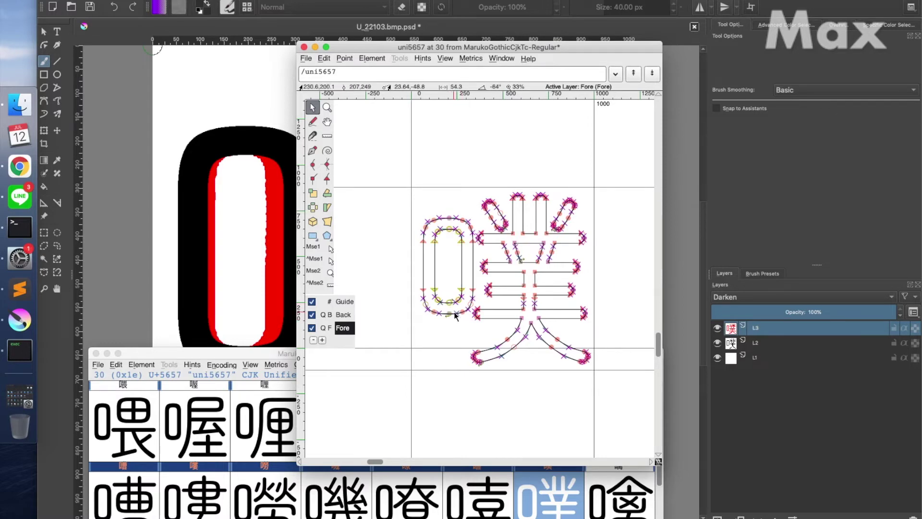
shift+double_click(450, 316)
key(Left)
key(Left)
key(Left)
key(Left)
key(Left)
key(Left)
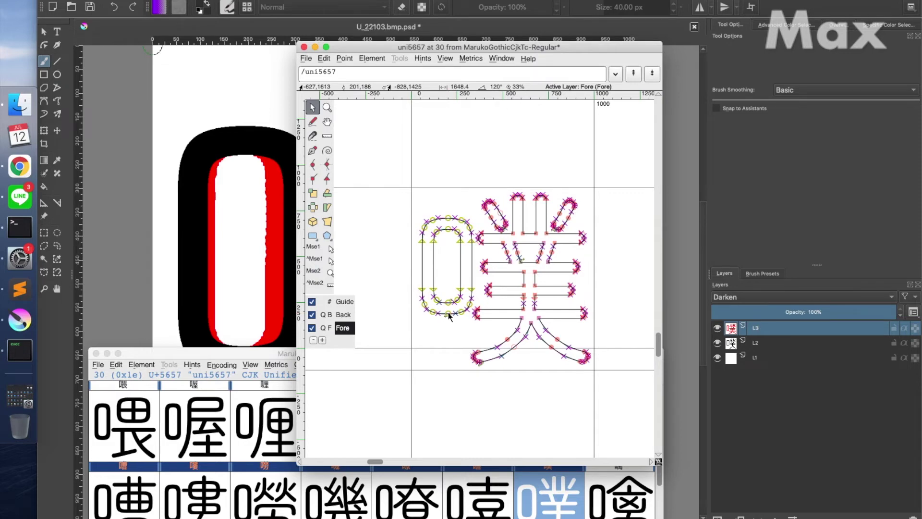
- Select everything except the 口 component in the 噗 glyph and shift it slightly left
key(super+a)
key(Left)
key(Left)
key(Left)
key(Left)
key(Left)
key(Left)
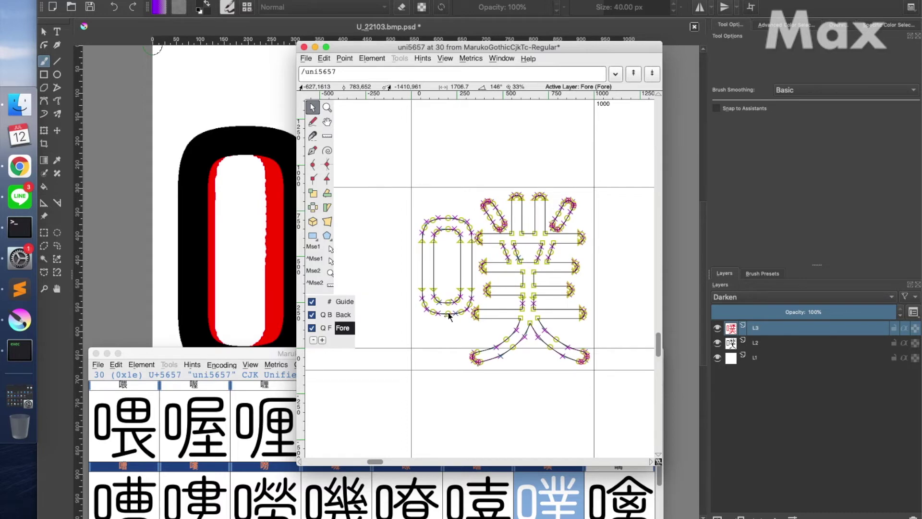
- Shift the left-half points of the 噗 glyph's 口 component 6 units right and close the glyph window
click(438, 335)
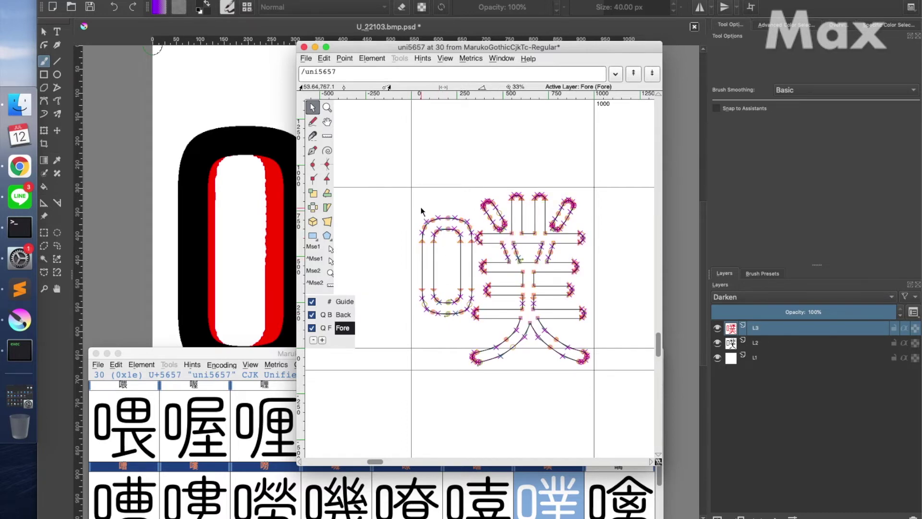
drag(421, 206, 452, 341)
key(Right)
key(Right)
key(Right)
key(Right)
key(Right)
key(Right)
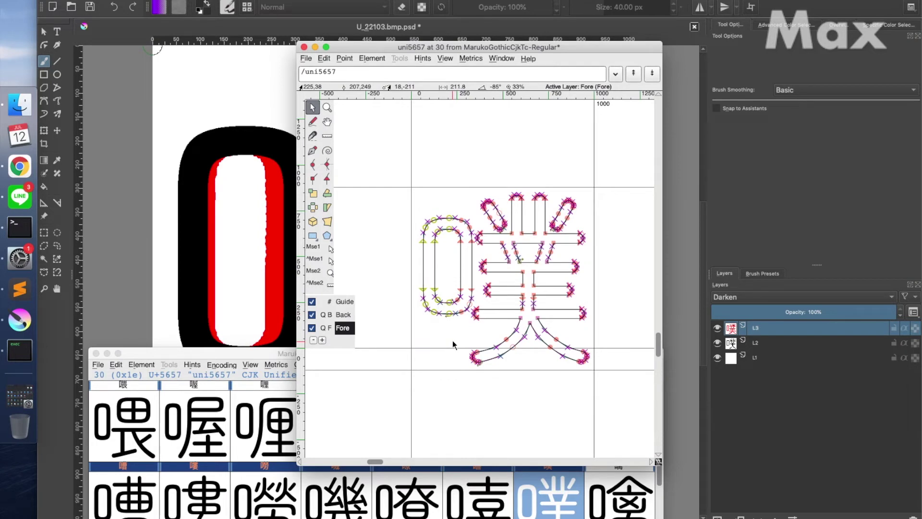
click(453, 331)
key(super+w)
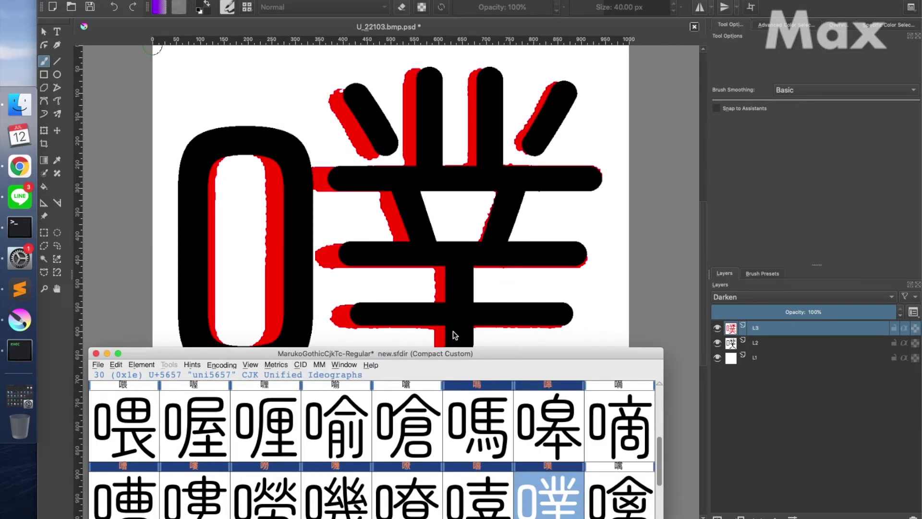
- Switch to Krita, close U_22103.bmp.psd without saving and open U_22105.bmp.psd from the bmp folder
click(658, 334)
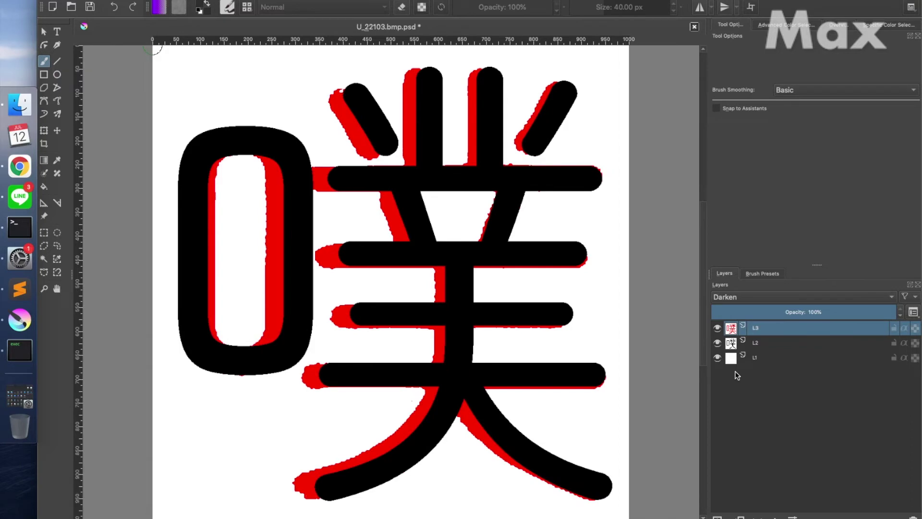
key(super+w)
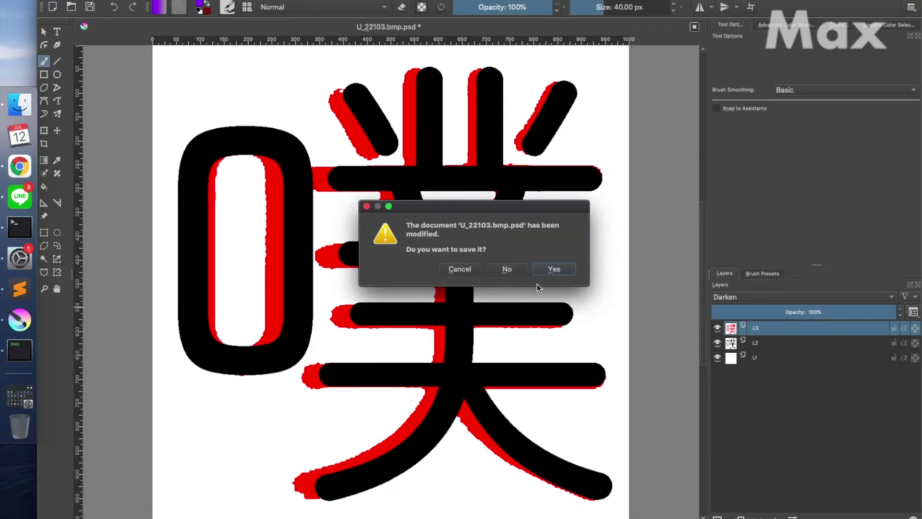
click(501, 271)
key(super+Tab)
key(super+Tab)
drag(500, 242, 782, 456)
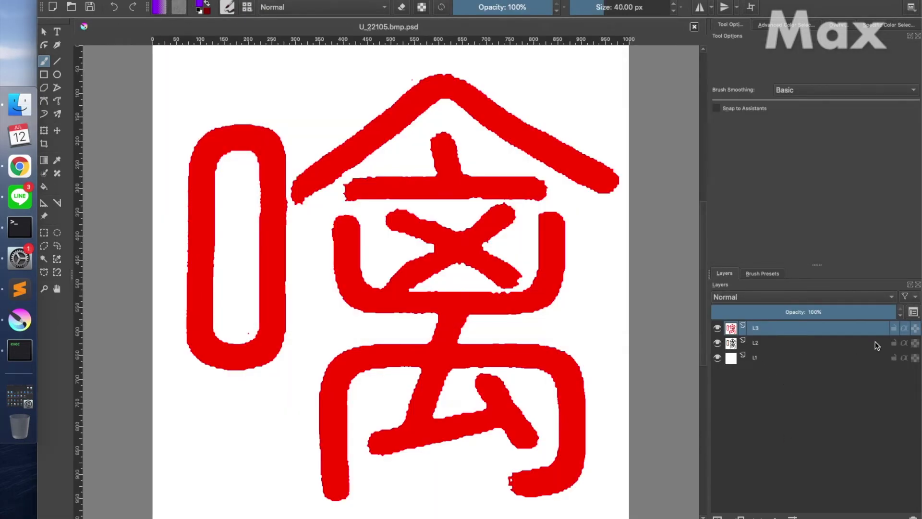
- Set layer L3 to Darken in U_22105.bmp.psd, compare the two 噙 outlines and close the file without saving
click(895, 295)
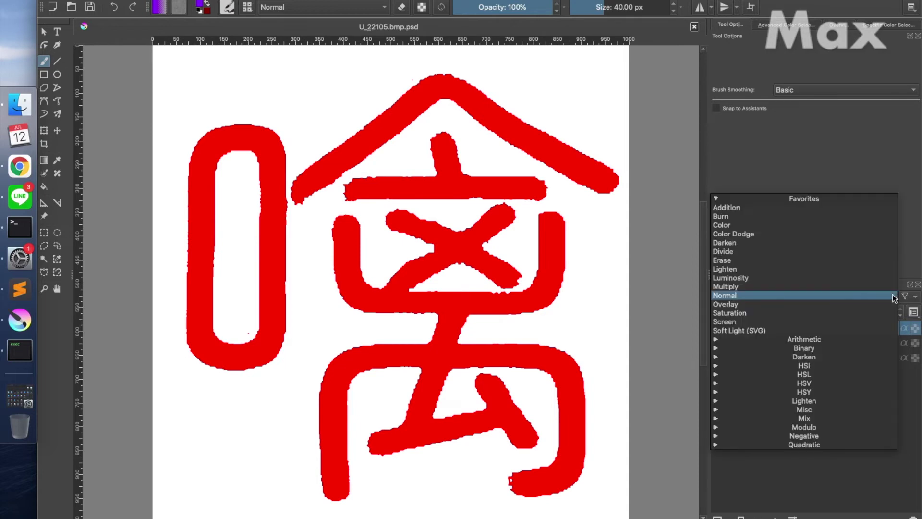
click(753, 242)
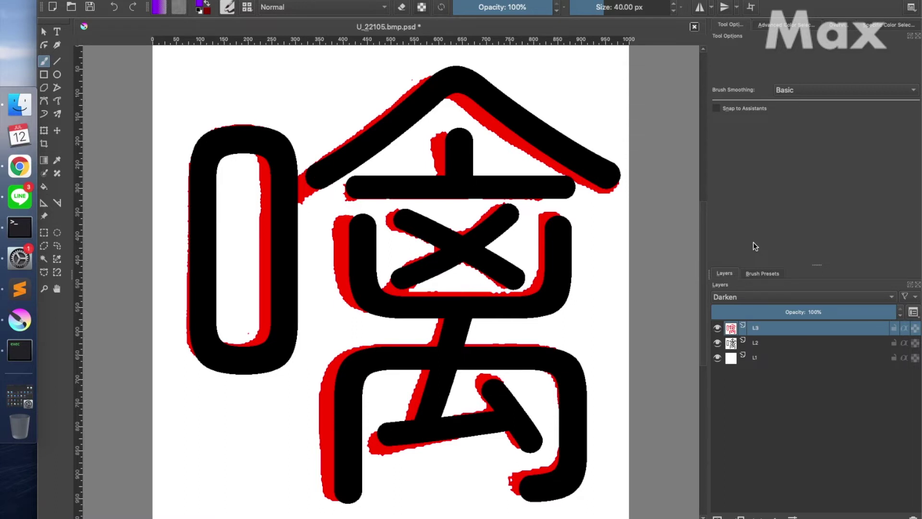
key(super+w)
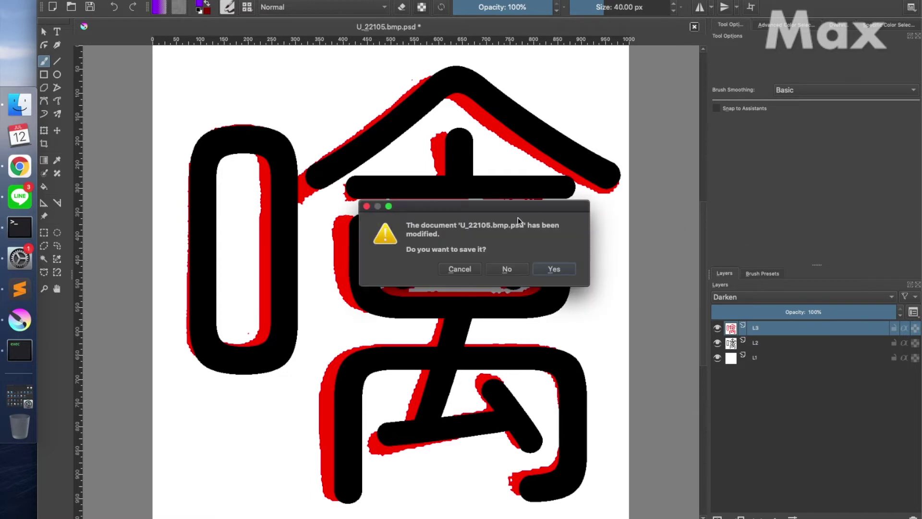
click(507, 269)
- Open U_22114.bmp.psd in Krita, set layer L3's blending mode to Darken and switch to FontForge
key(super+Tab)
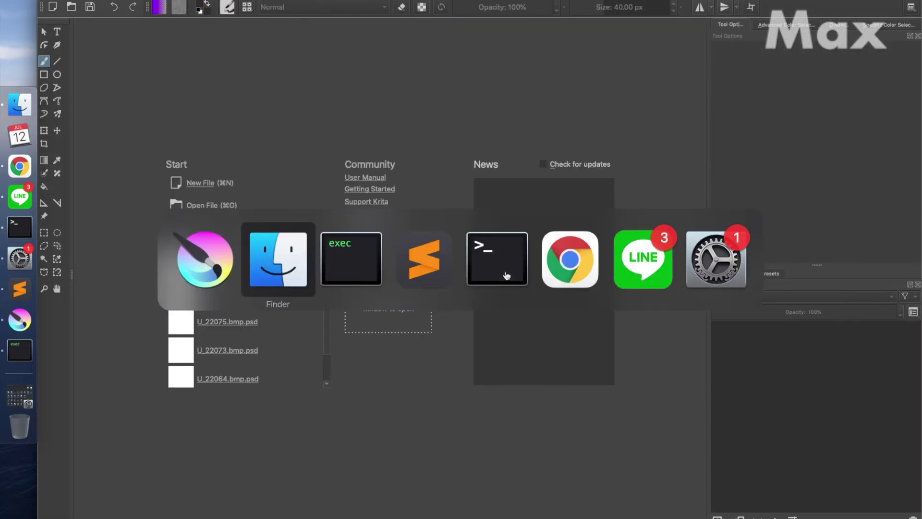
drag(510, 274, 732, 445)
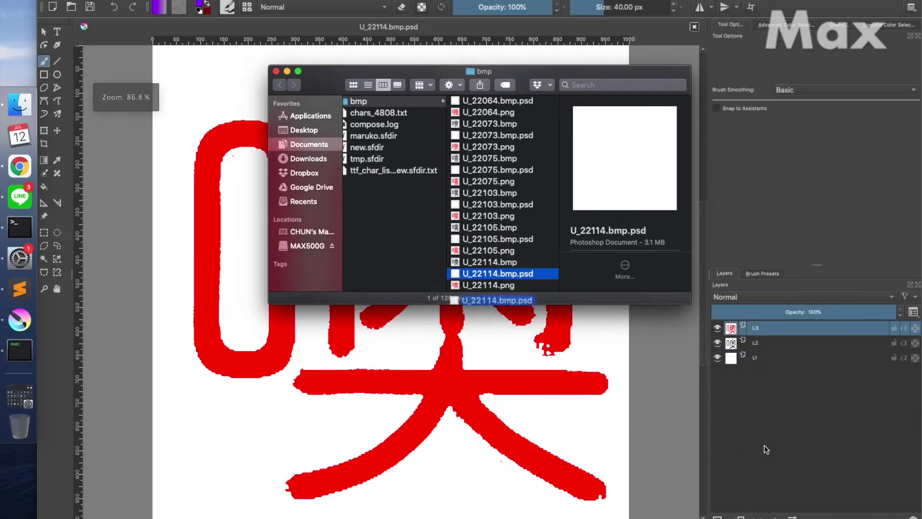
click(891, 298)
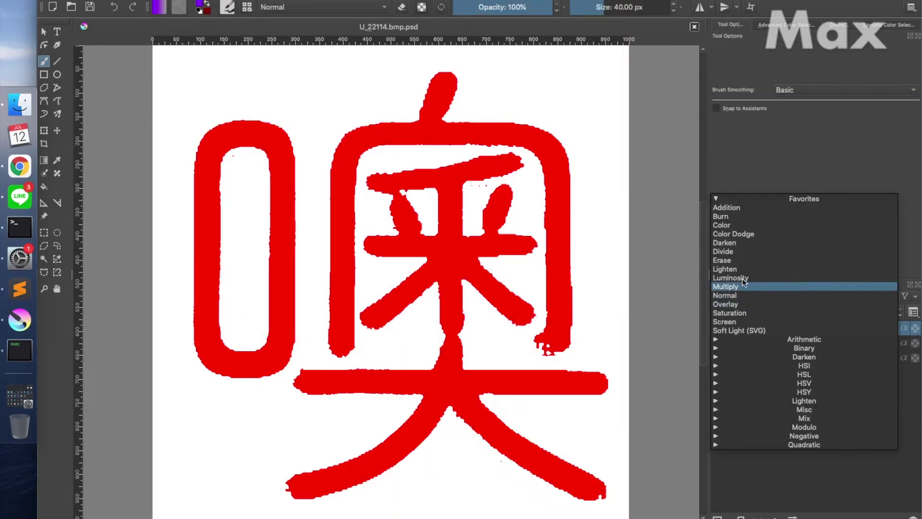
click(750, 243)
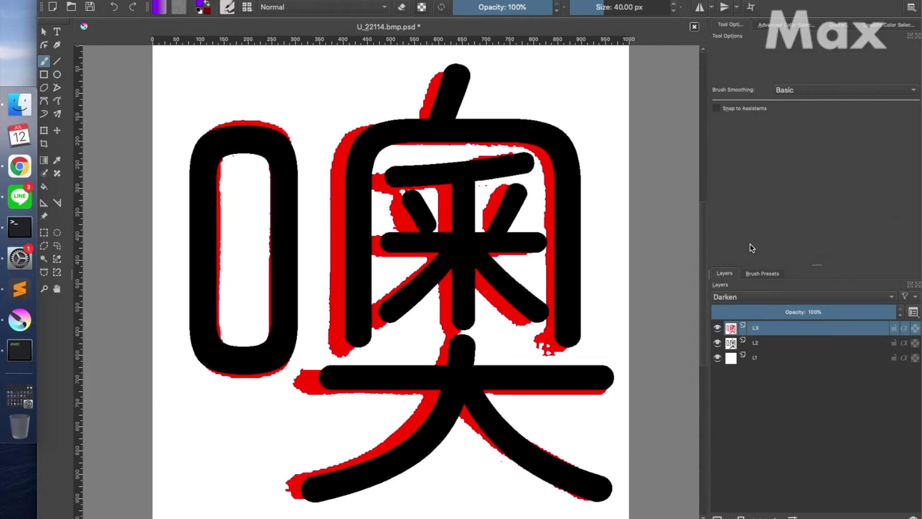
key(super+Tab)
key(super+Tab)
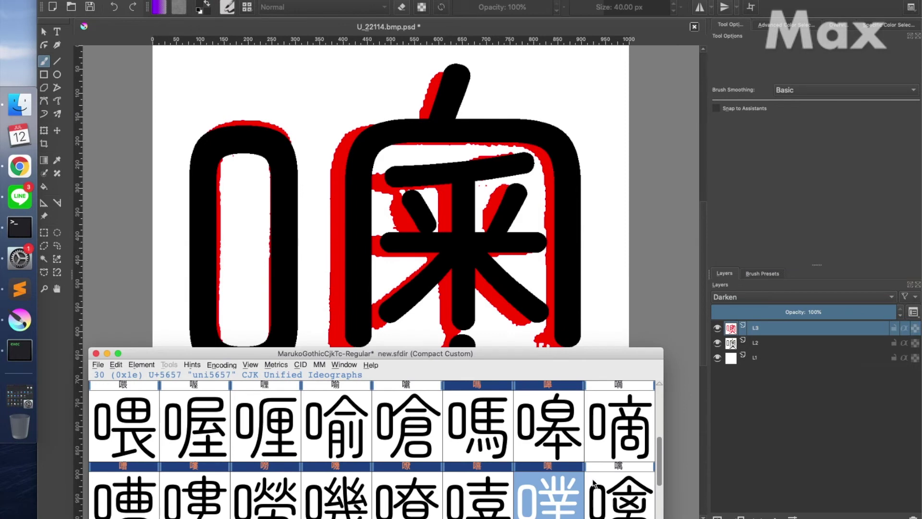
- Open the 噢 glyph (uni5662), move its 奧 component 12 units left while checking the Krita overlay, and close the glyph window
click(659, 514)
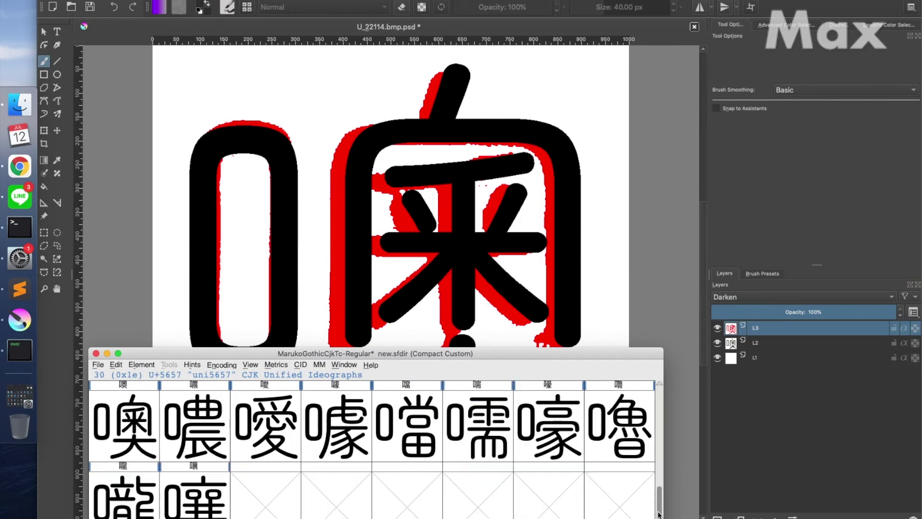
double_click(134, 445)
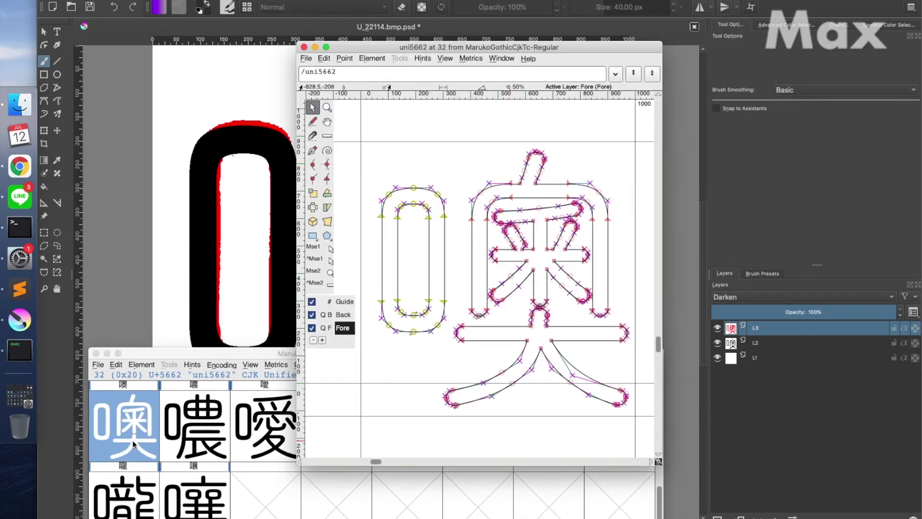
key(super+a)
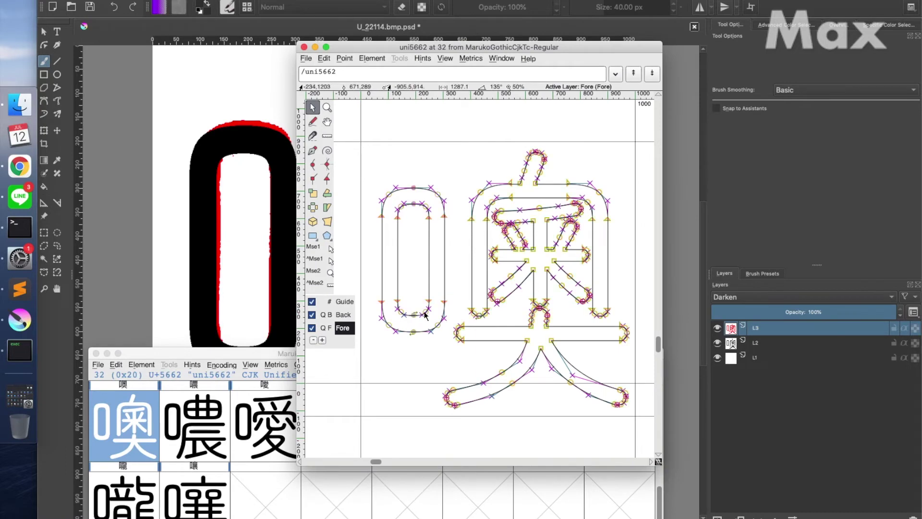
key(Left)
key(Left)
key(Left)
key(Left)
key(Left)
key(Left)
key(super+Tab)
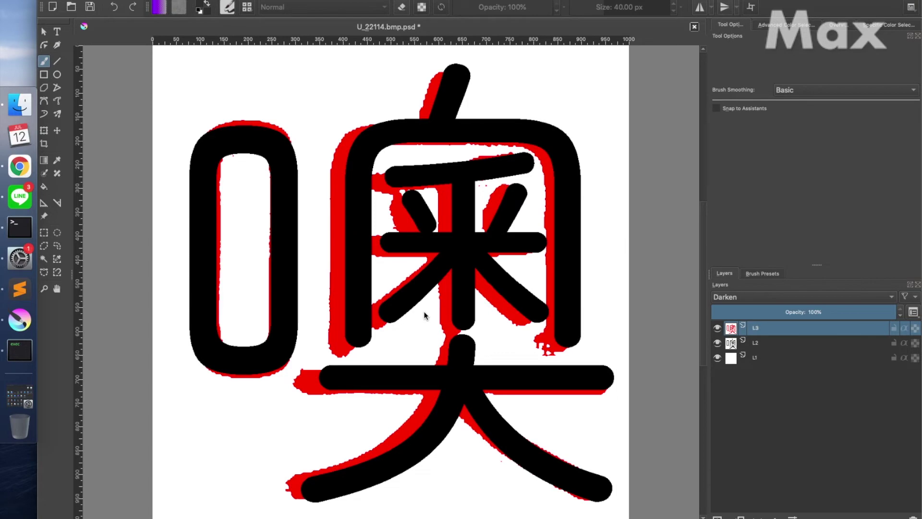
key(super+Tab)
key(Left)
key(Left)
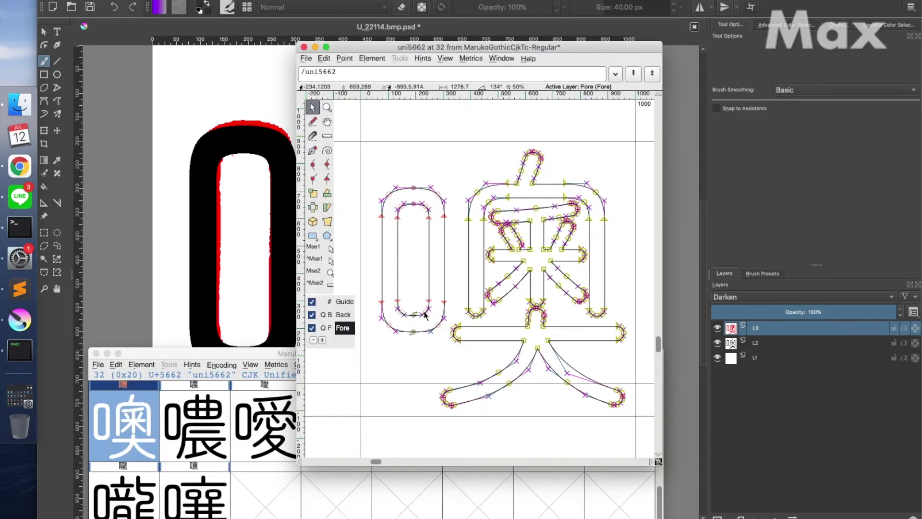
key(super+w)
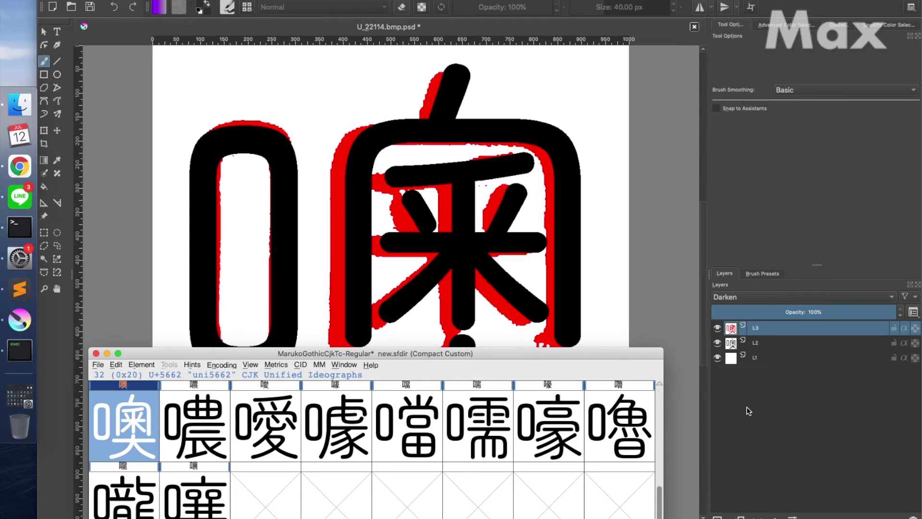
- Switch to Krita and close U_22114.bmp.psd without saving
key(super+Tab)
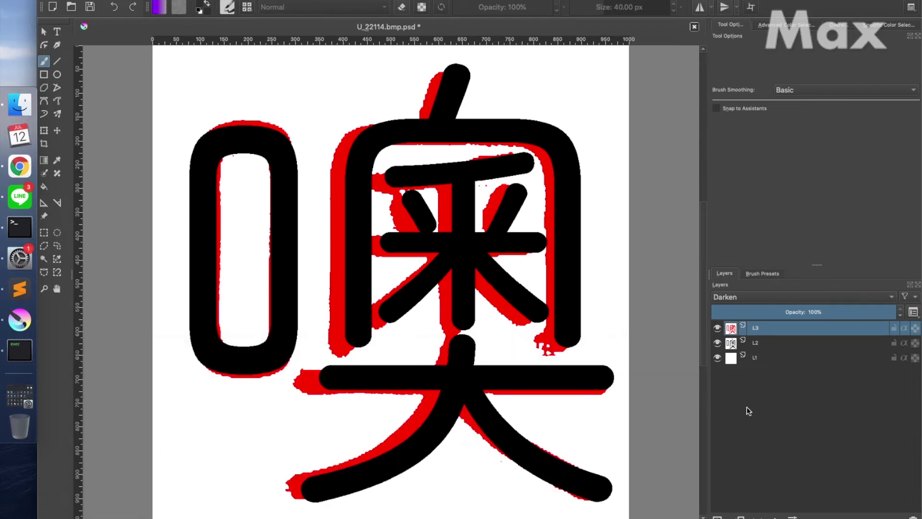
click(694, 26)
click(510, 270)
key(super+Tab)
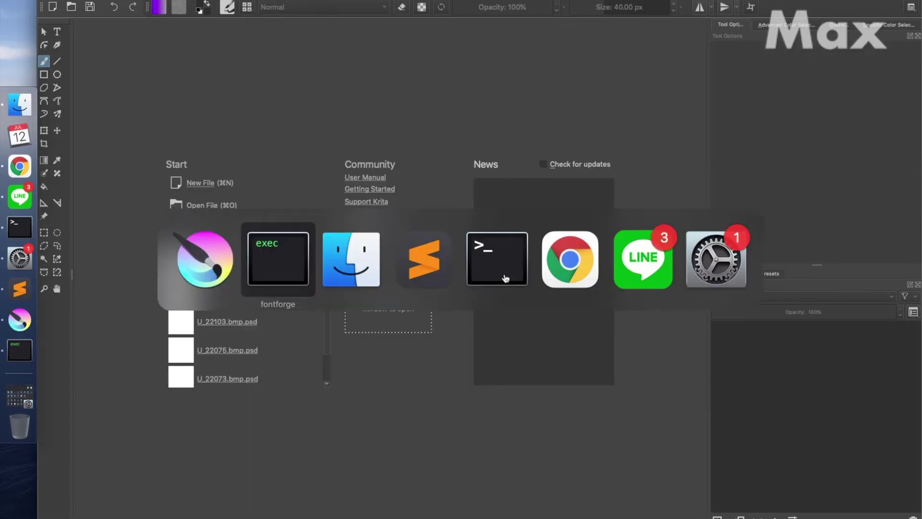
- Open U_22117.bmp.psd in Krita, set layer L3 to Darken, compare the two 噥 outlines and close the file without saving
key(super+Tab)
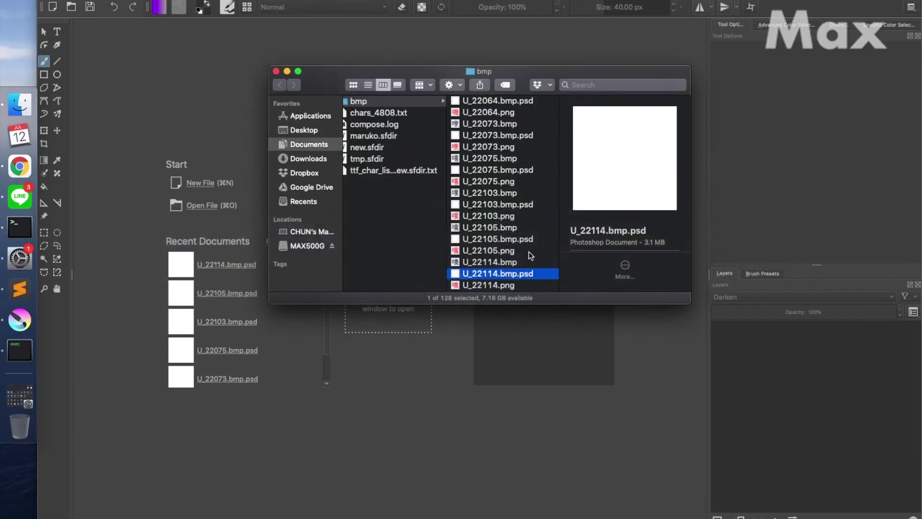
drag(529, 252, 711, 434)
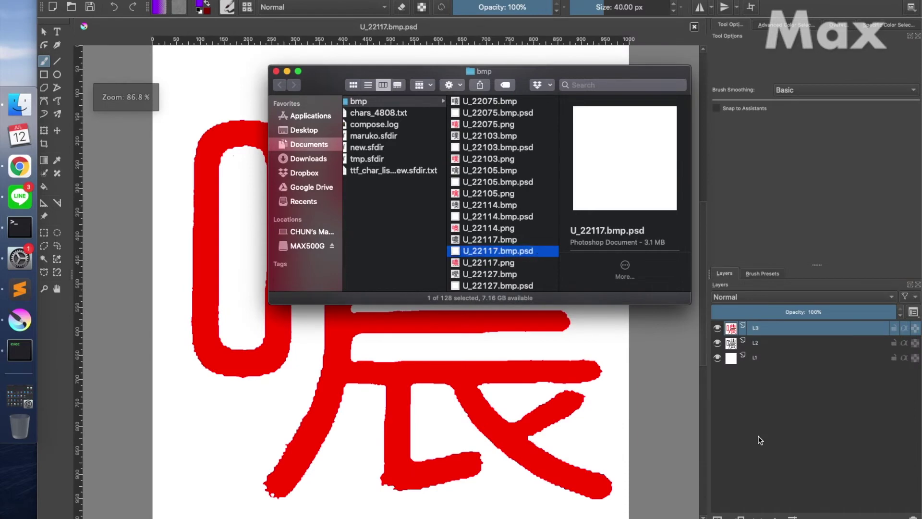
click(886, 300)
click(753, 243)
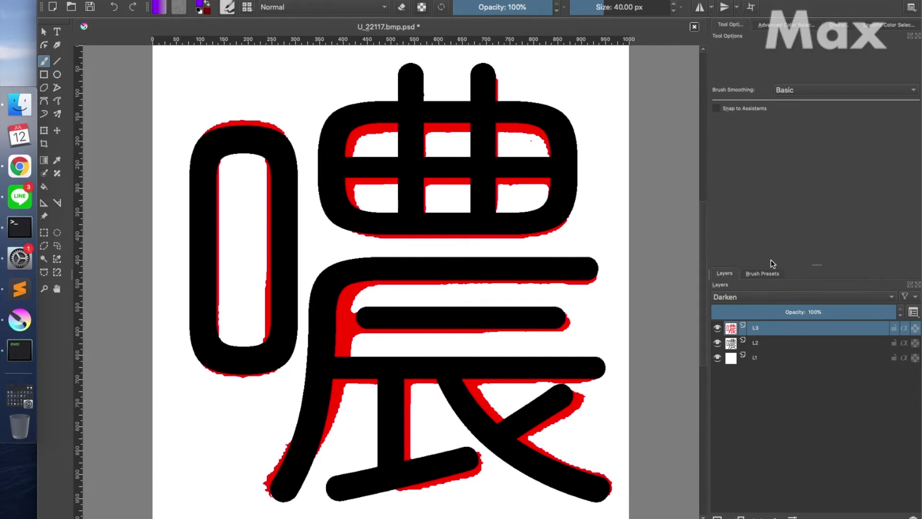
key(super+w)
click(507, 268)
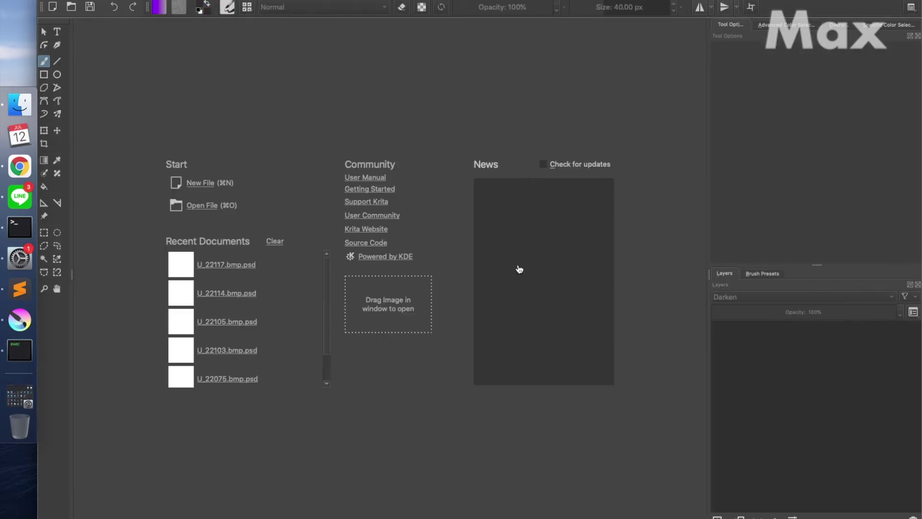
- Open U_22127.bmp.psd in Krita, set layer L3 to Darken, compare the two 噯 outlines and close the file without saving
key(super+Tab)
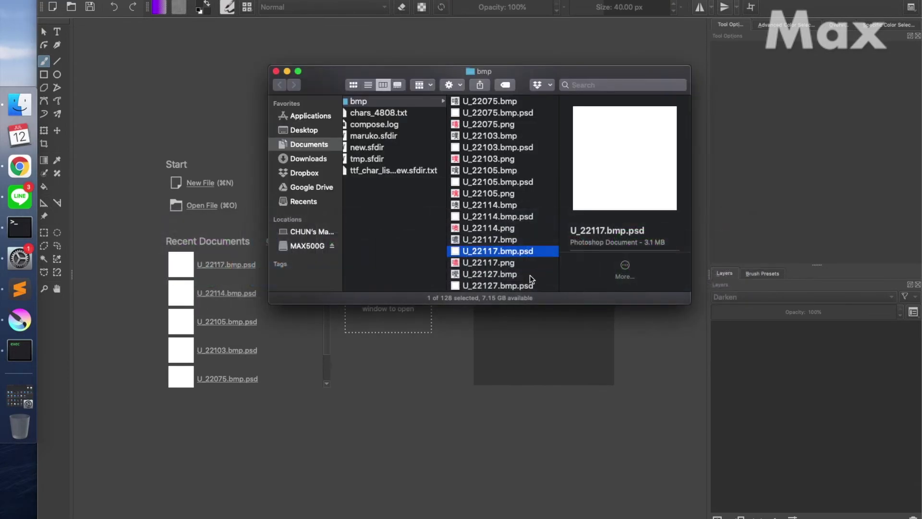
drag(528, 286, 764, 433)
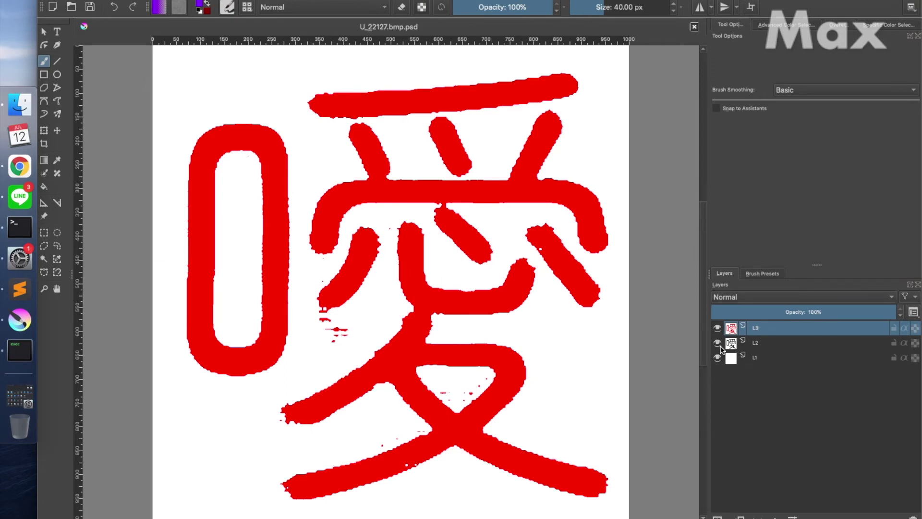
click(891, 297)
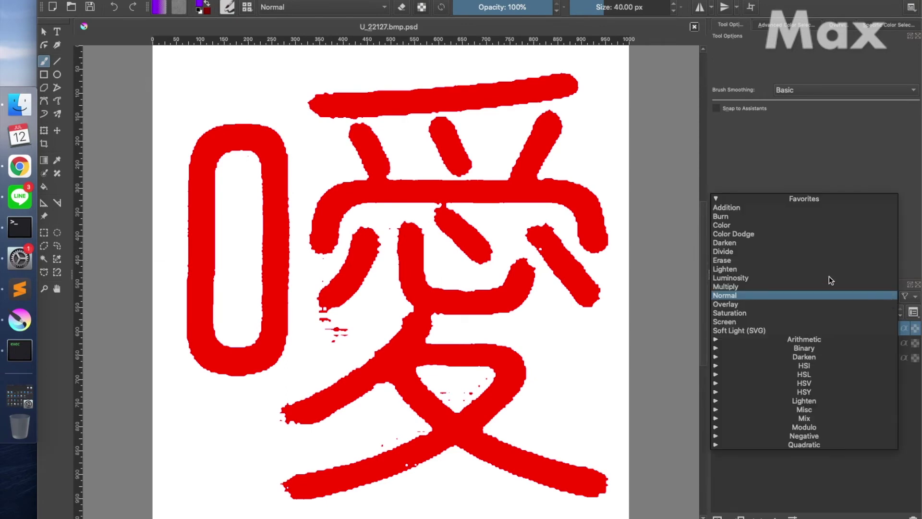
click(752, 244)
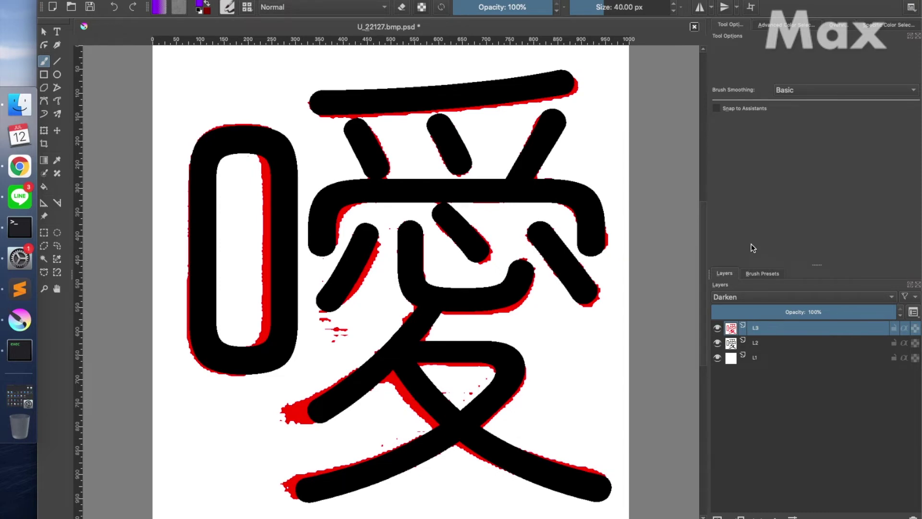
key(super+w)
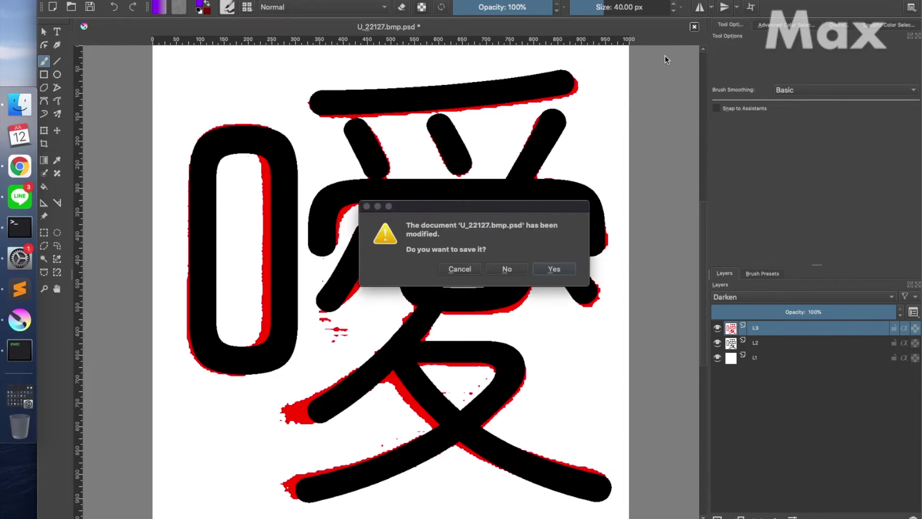
click(507, 270)
- Open U_22129.bmp.psd in Krita, set layer L3's blending mode to Darken and switch to FontForge
key(super+Tab)
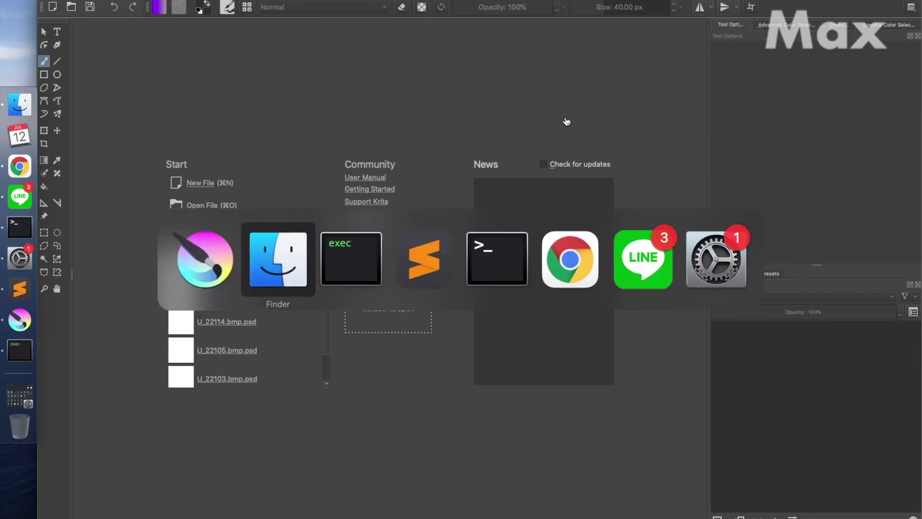
scroll(527, 262, down, 2)
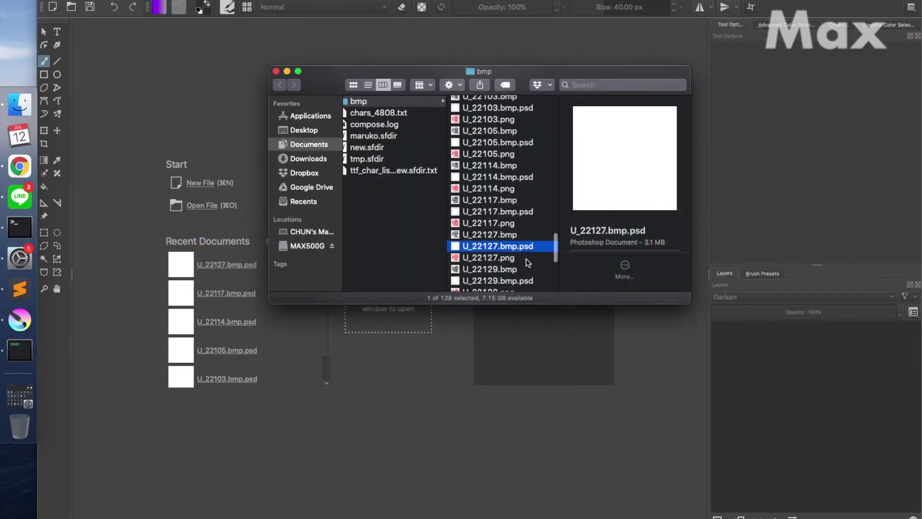
drag(518, 280, 740, 452)
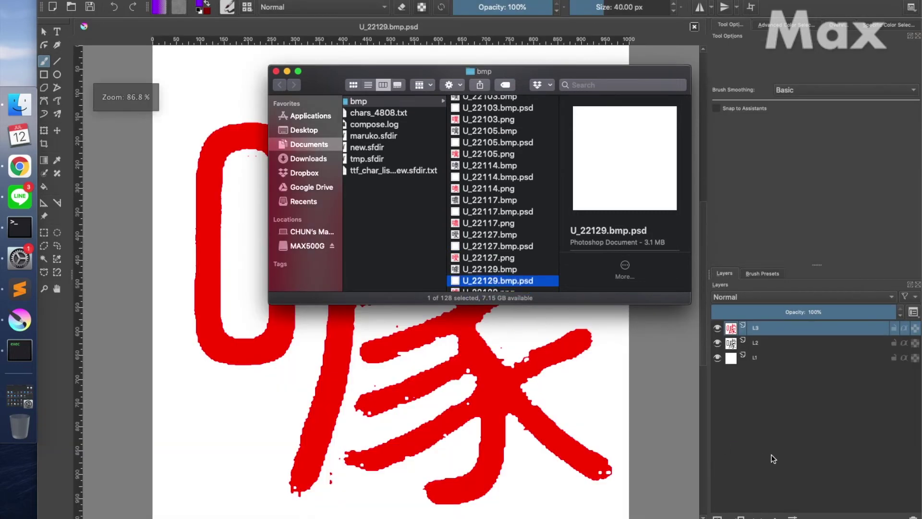
click(892, 298)
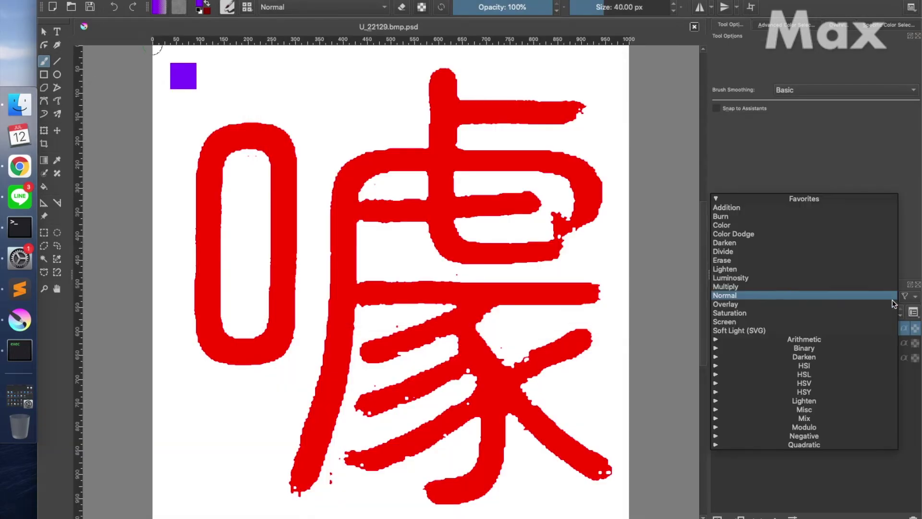
click(752, 243)
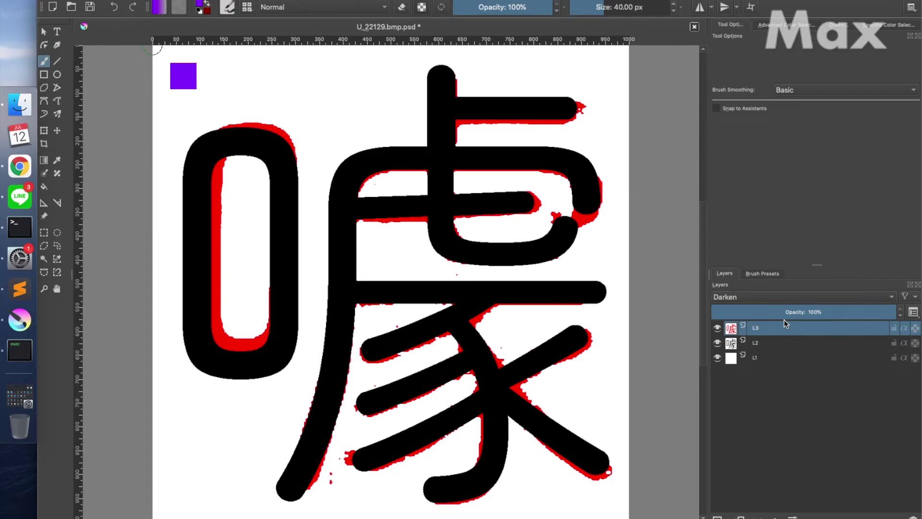
key(super+Tab)
key(super+Tab)
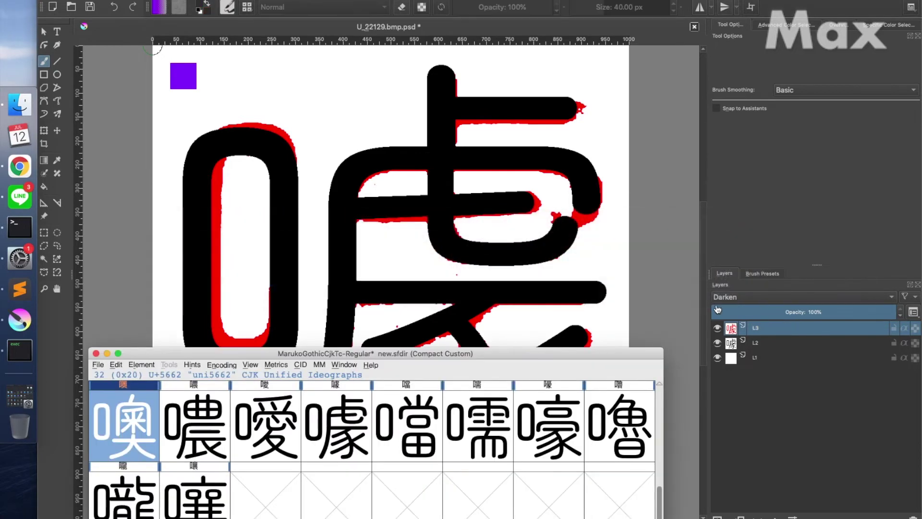
- Open the 噱 glyph (uni5671) and move the bottom points of its 口 component 12 units up
double_click(342, 442)
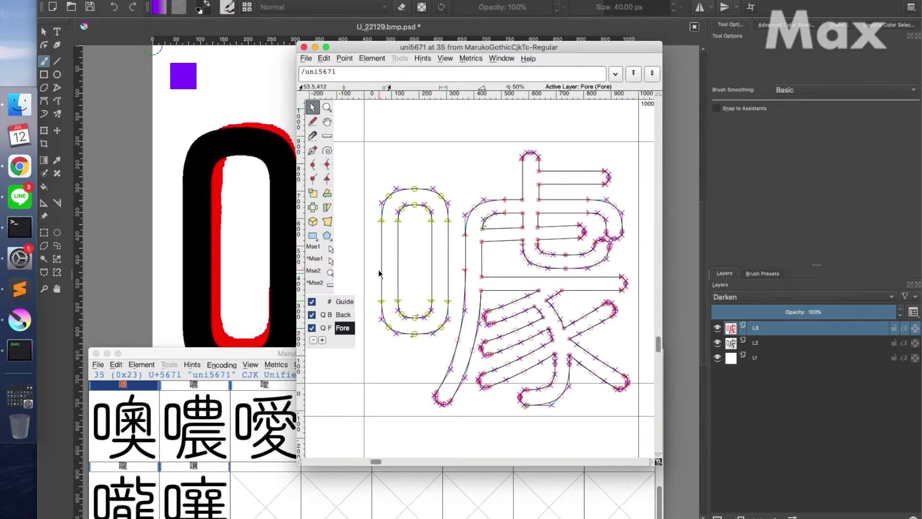
drag(369, 279, 451, 345)
key(Up)
key(Up)
key(Up)
key(Up)
key(Up)
key(Up)
key(Up)
key(Up)
key(Up)
key(Up)
key(Up)
key(Up)
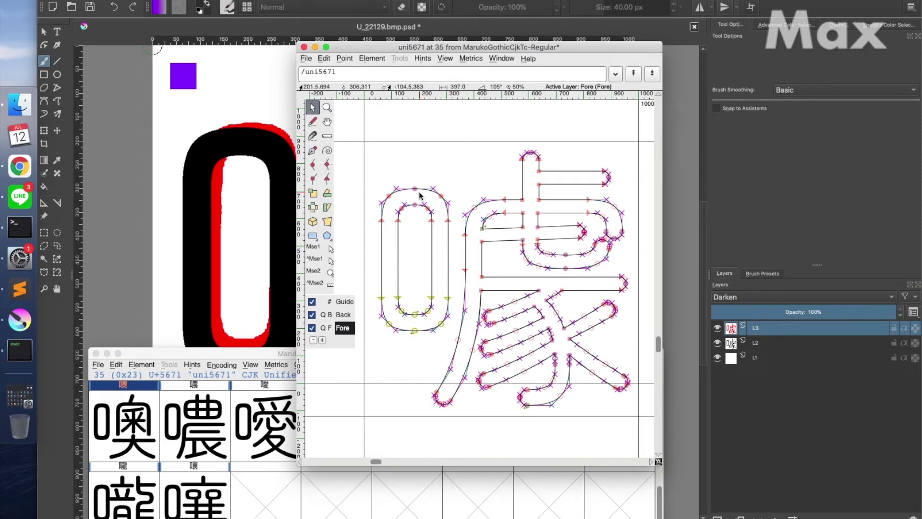
- Shift the left-edge points of the 口 component in 噱 to the right to narrow it, and close the glyph window
click(420, 176)
mouse_move(419, 177)
mouse_down()
mouse_move(422, 381)
mouse_move(374, 374)
mouse_up()
key(Right)
key(Right)
key(Right)
key(Right)
key(Right)
key(Right)
key(Right)
key(Right)
key(Right)
key(Right)
key(Right)
key(Right)
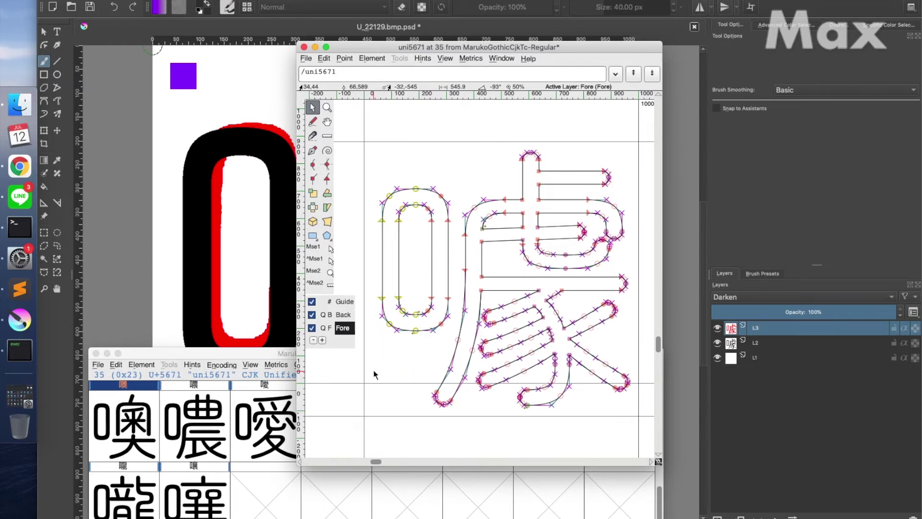
key(super+w)
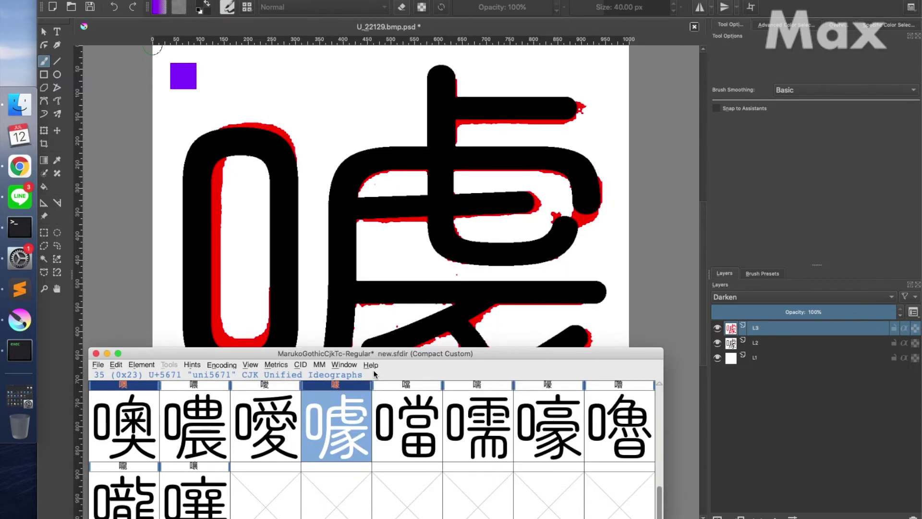
- Switch to Krita and close U_22129.bmp.psd without saving
click(751, 432)
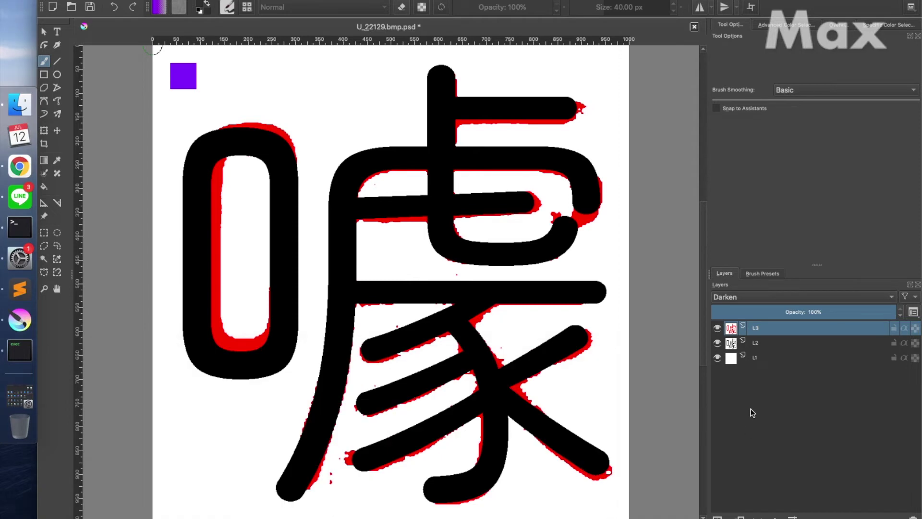
click(694, 27)
click(512, 268)
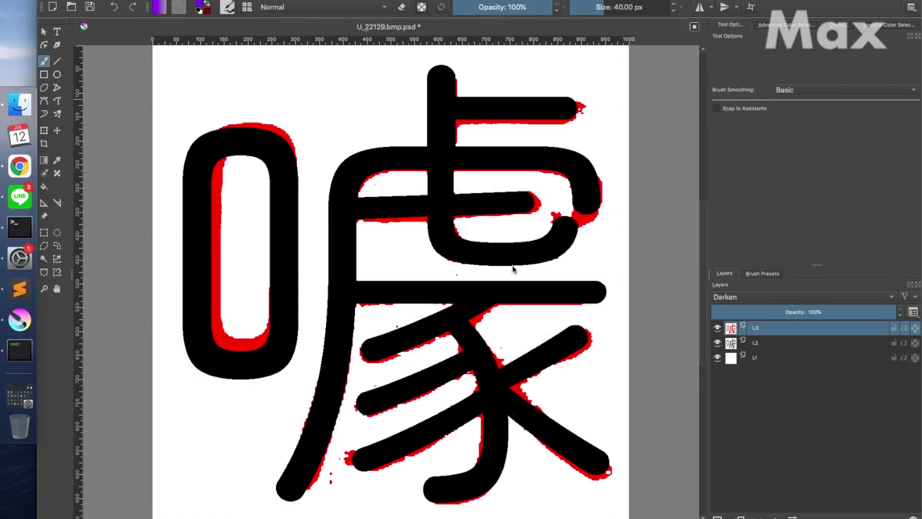
- Open U_22137.bmp.psd in Krita, set layer L3's blending mode to Darken and switch to FontForge
key(super+Tab)
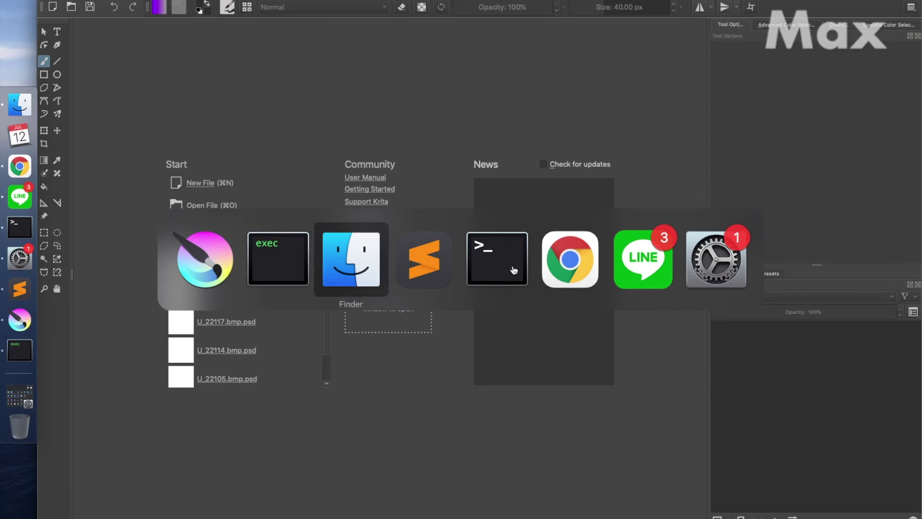
key(super+Tab)
scroll(529, 208, down, 5)
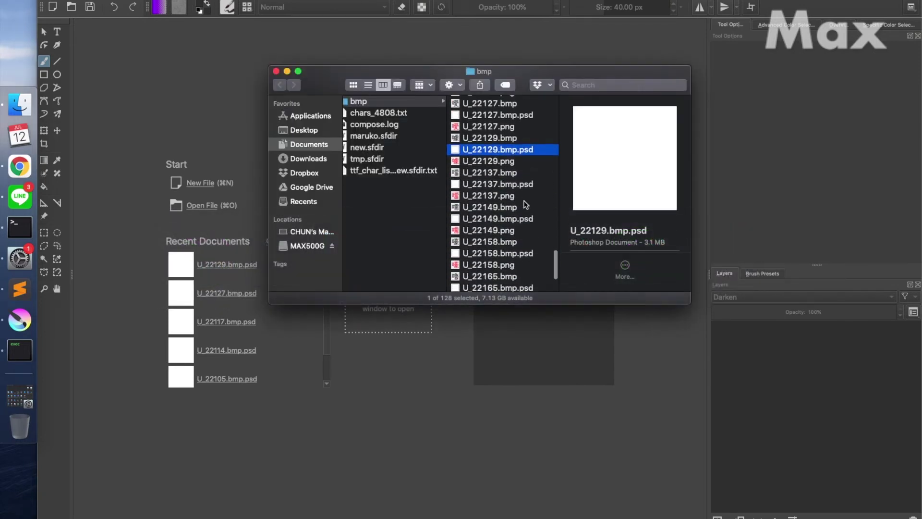
drag(503, 185, 780, 444)
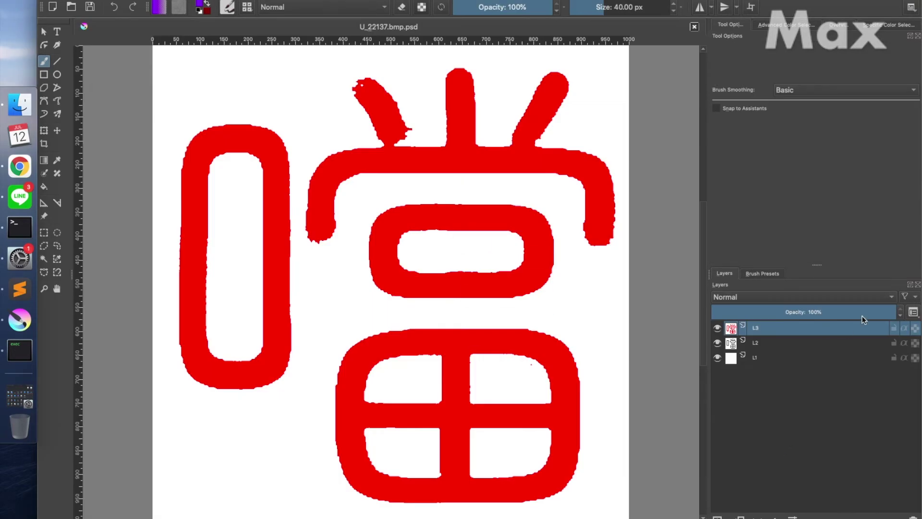
click(886, 296)
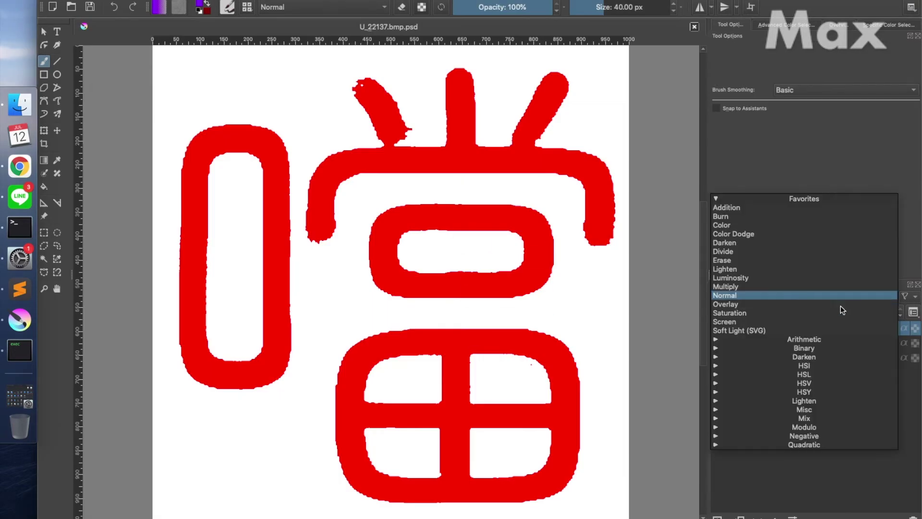
click(743, 244)
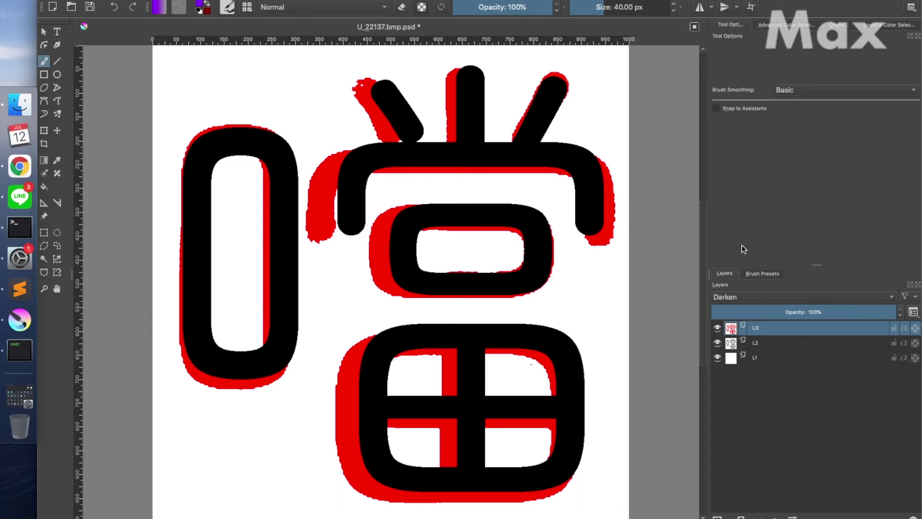
key(super+Tab)
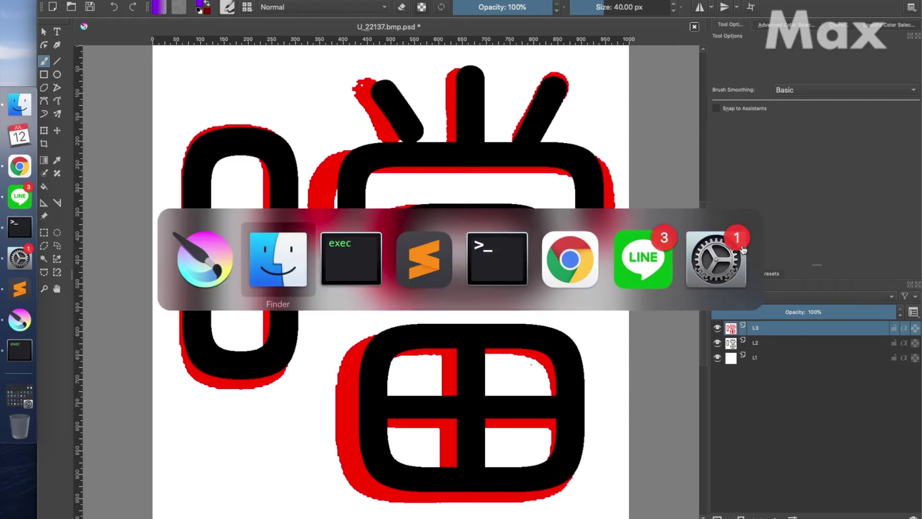
key(super+Tab)
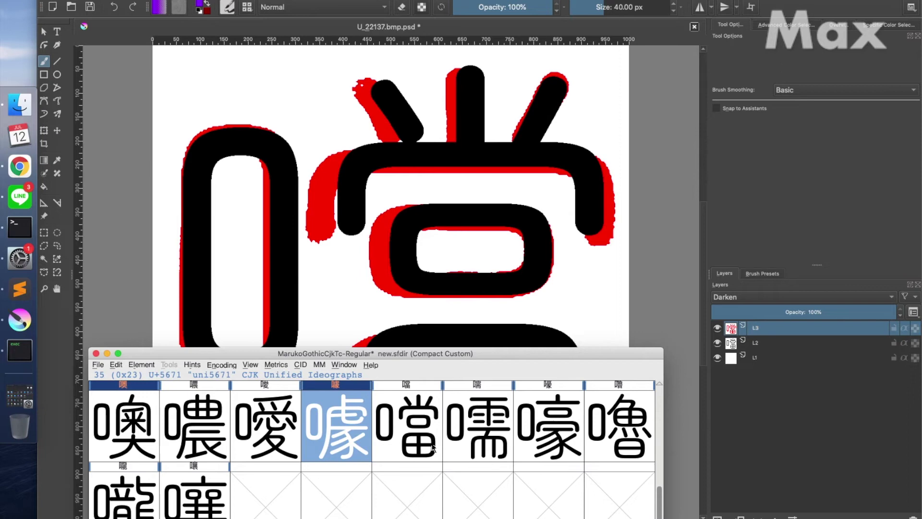
- Open the 噹 glyph (uni5679), check its Krita overlay and scale the 當 component to 105% in X and Y about its center
double_click(414, 448)
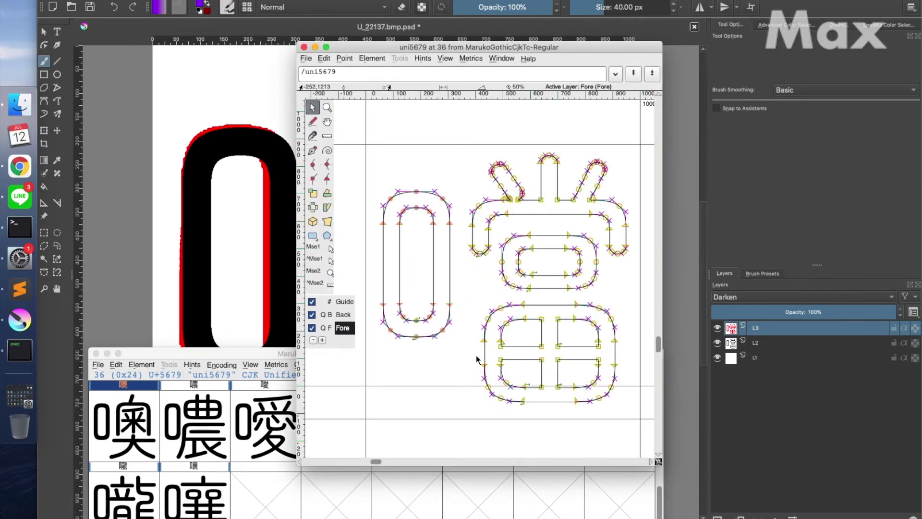
key(ctrl+backslash)
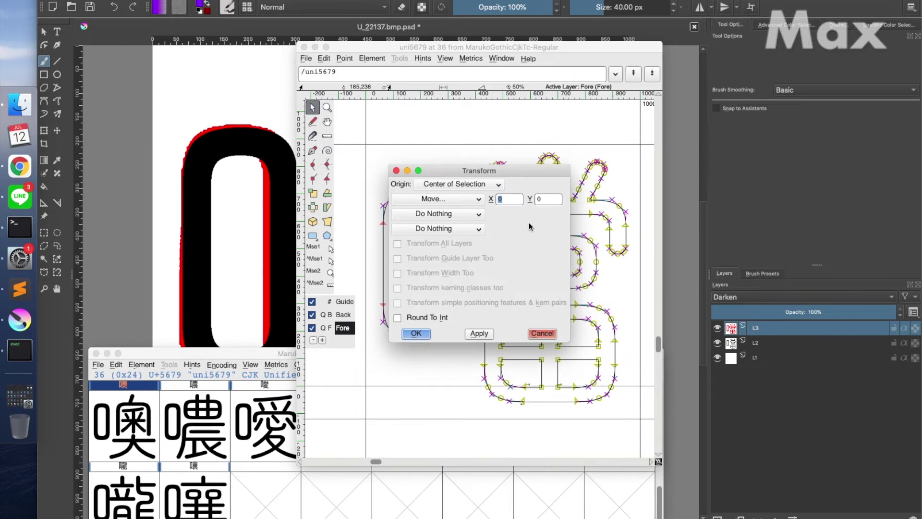
key(super+Tab)
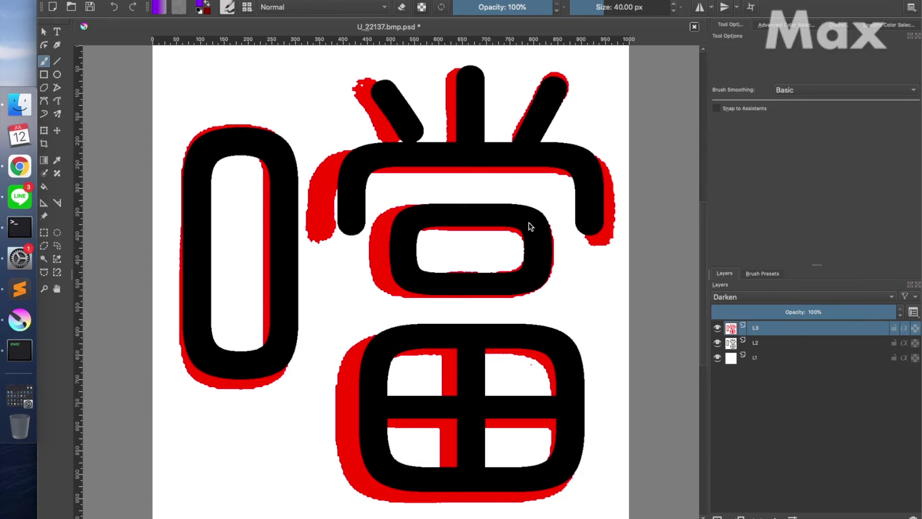
key(super+Tab)
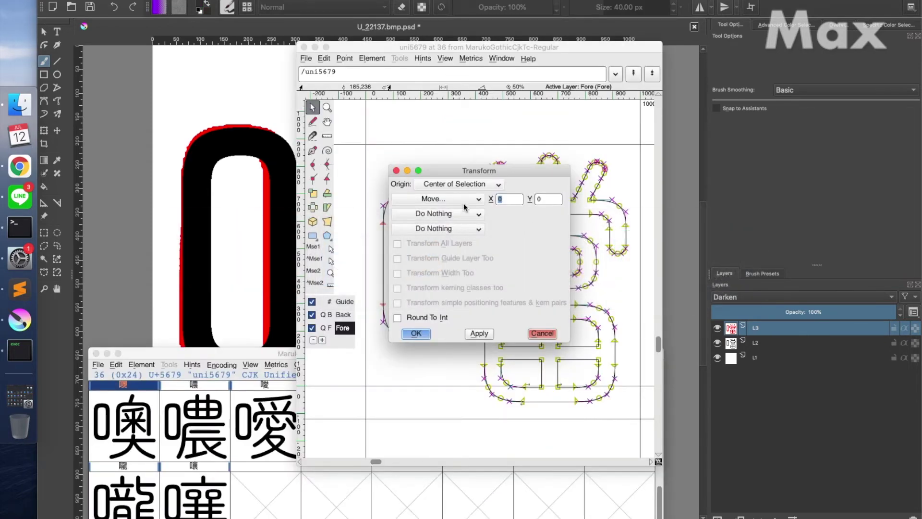
click(455, 195)
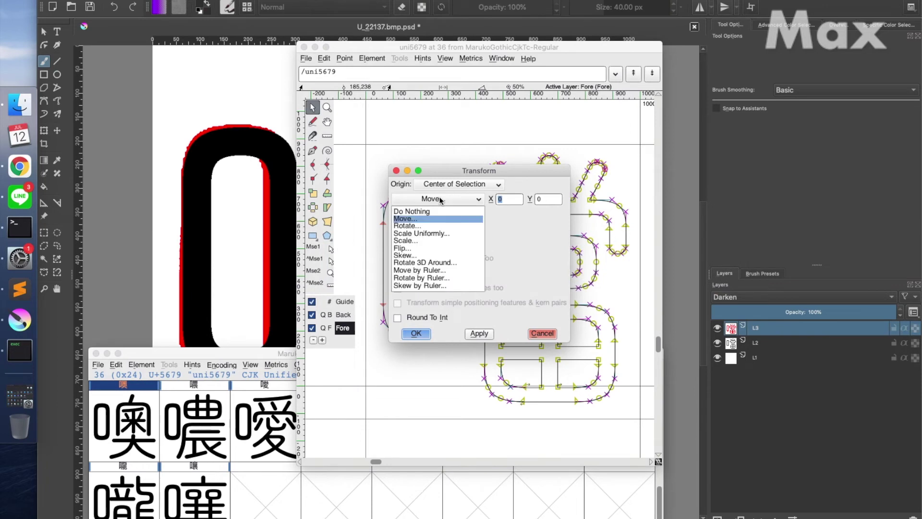
click(421, 241)
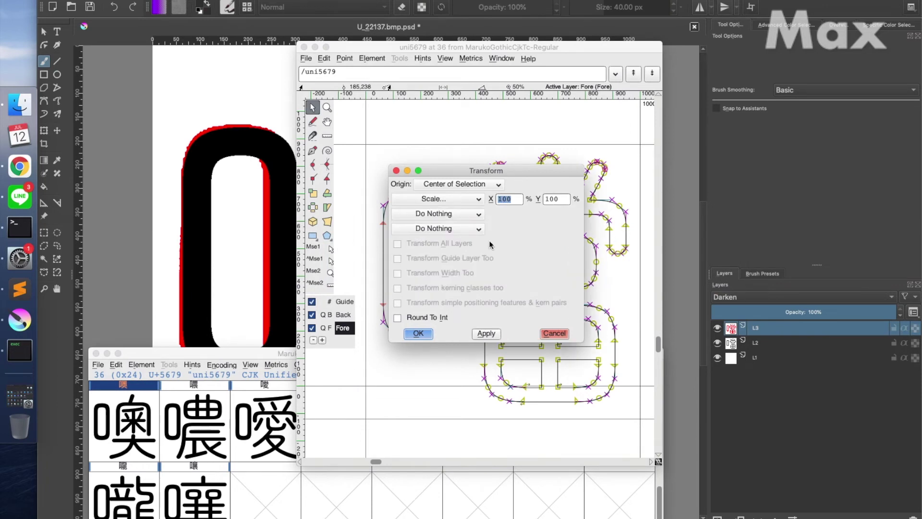
text(10)
key(Tab)
text(105)
key(Return)
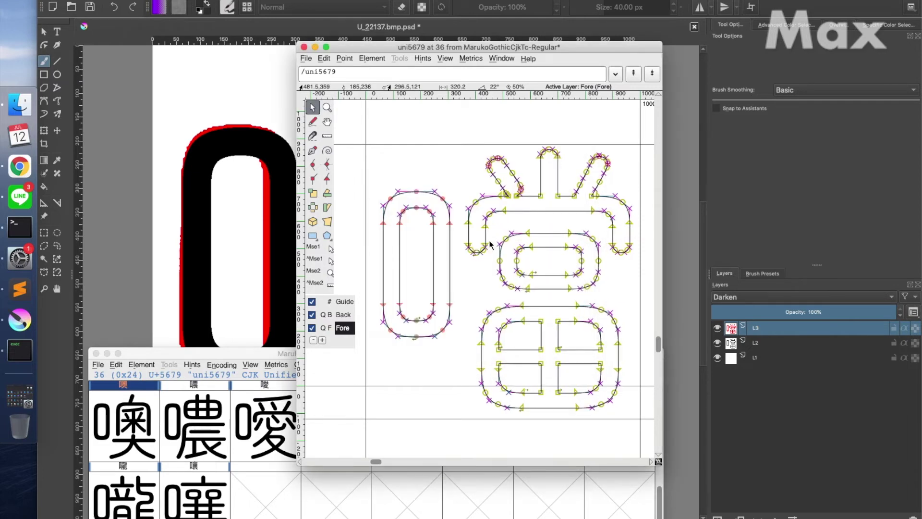
- Undo the 105% scaling of the 當 component in 噹 and try scaling it to 100% in X and 103% in Y
key(super+Tab)
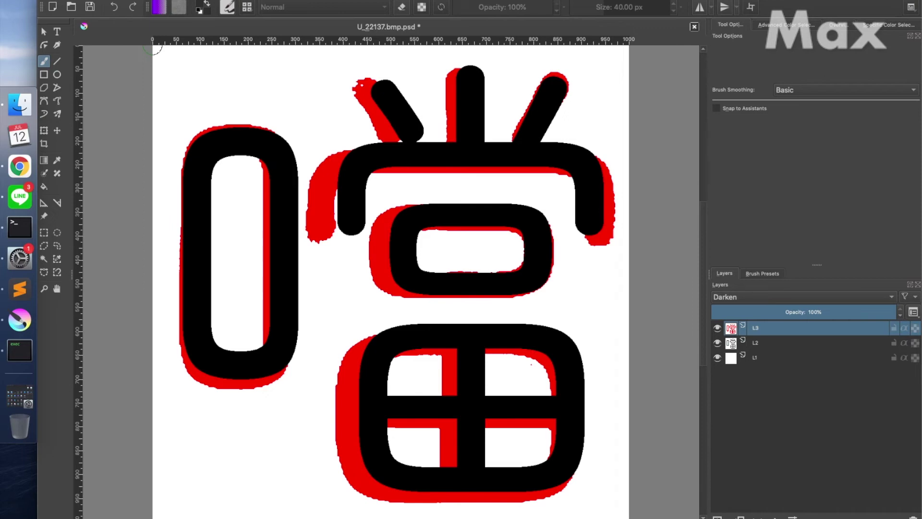
key(super+Tab)
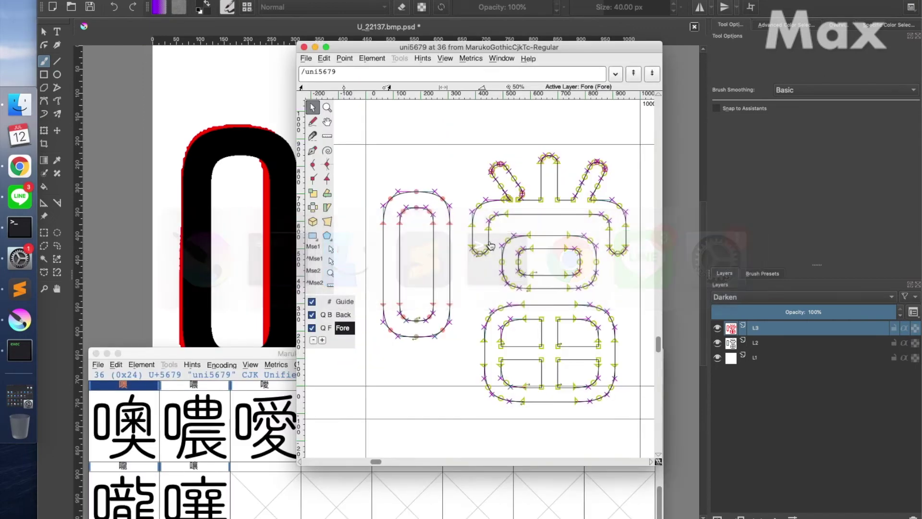
key(ctrl+backslash)
text(102)
key(BackSpace)
text(0)
key(Tab)
text(100)
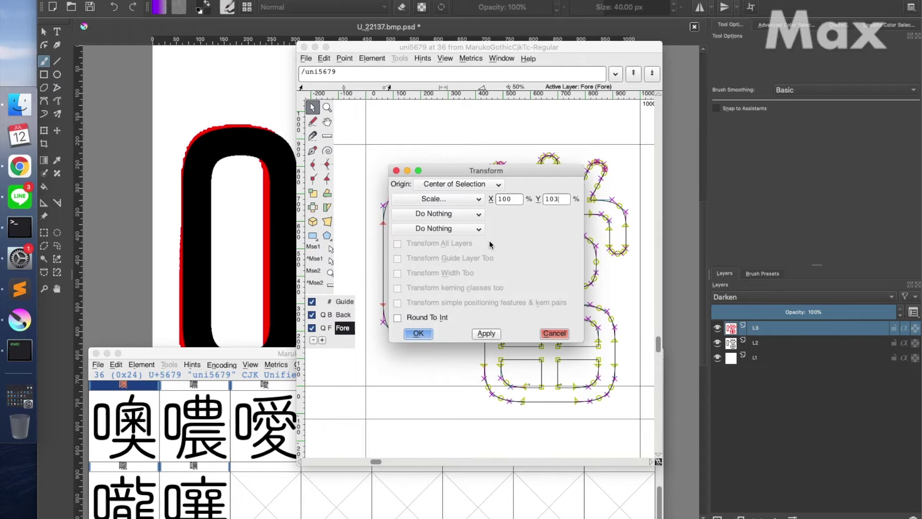
key(Return)
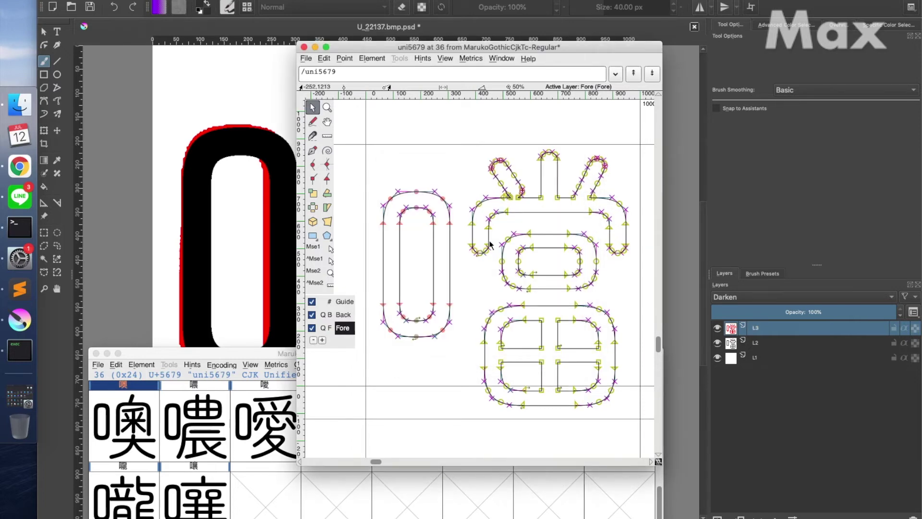
- Nudge the 當 component down while comparing it with the Krita overlay, and undo the nudges and the vertical-only scaling
key(super+Tab)
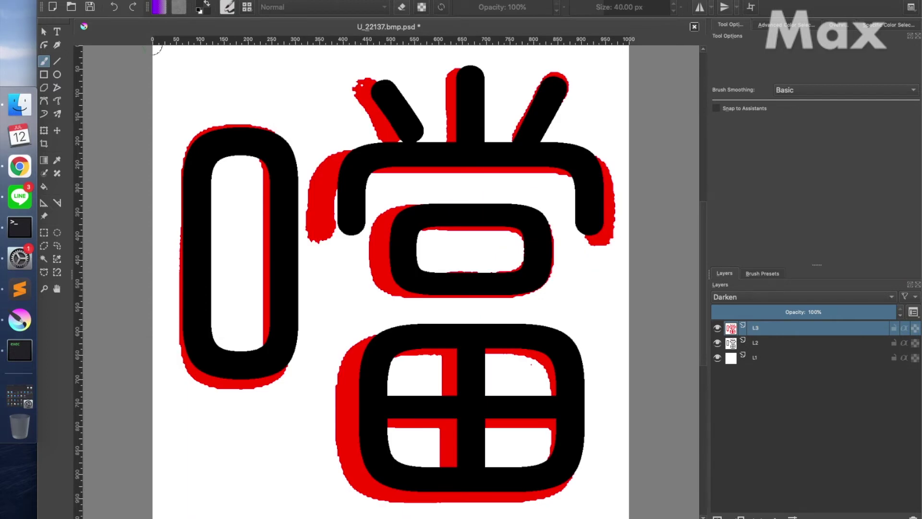
key(super+Tab)
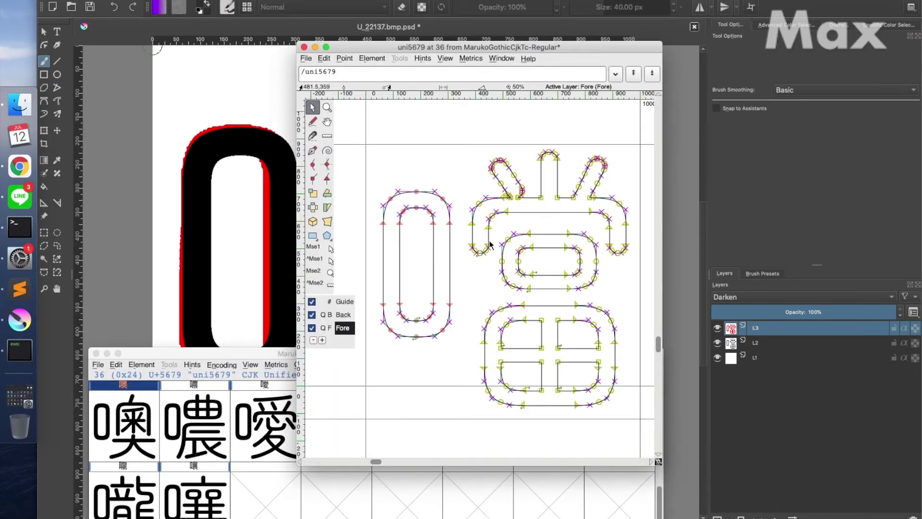
key(super+Tab)
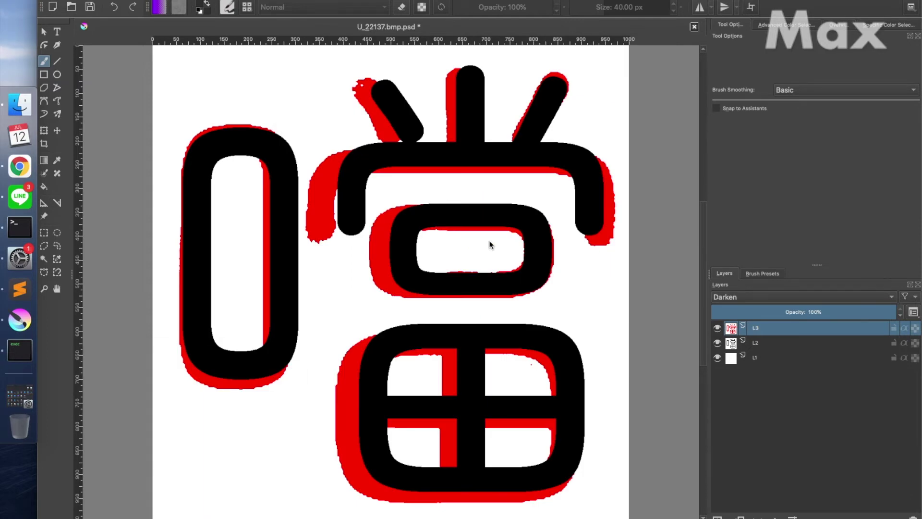
key(super+Tab)
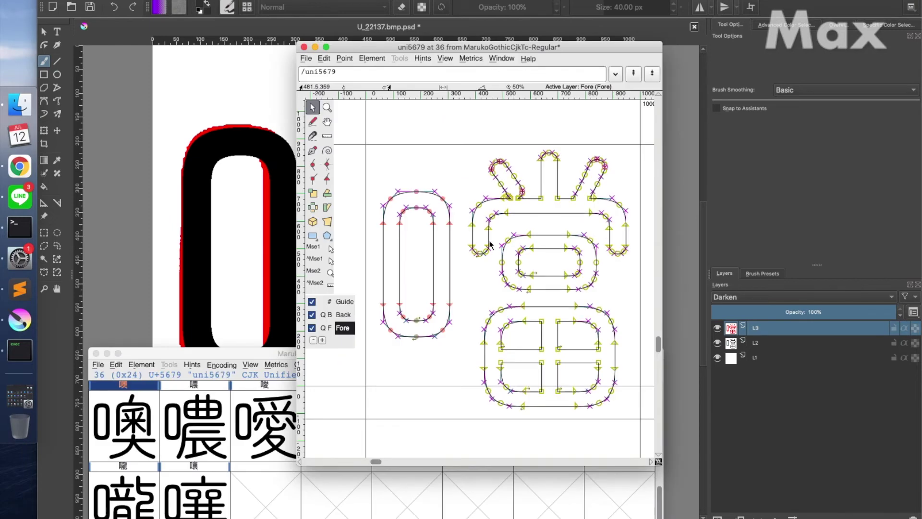
key(super+Tab)
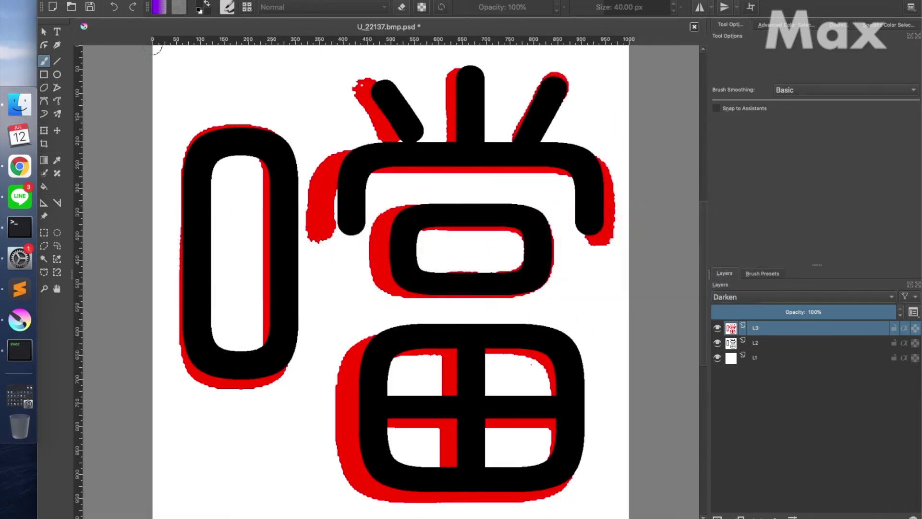
key(super+Tab)
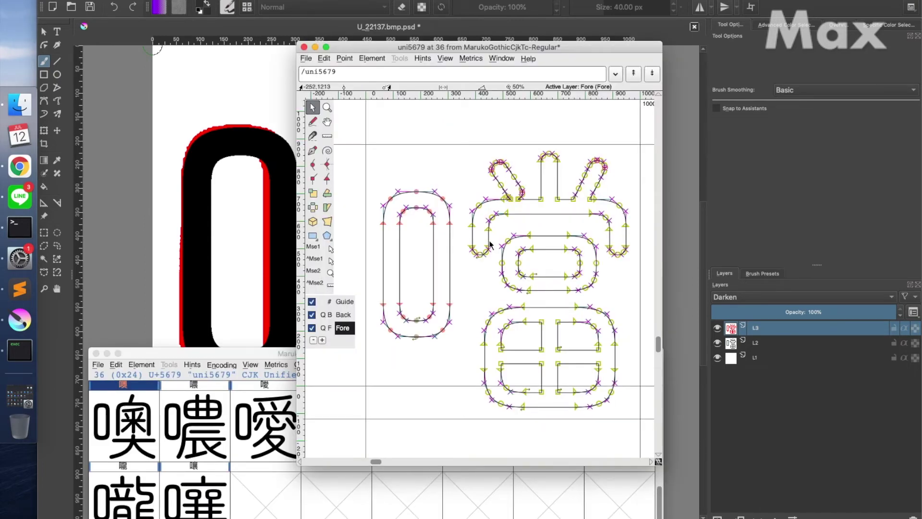
key(super+Tab)
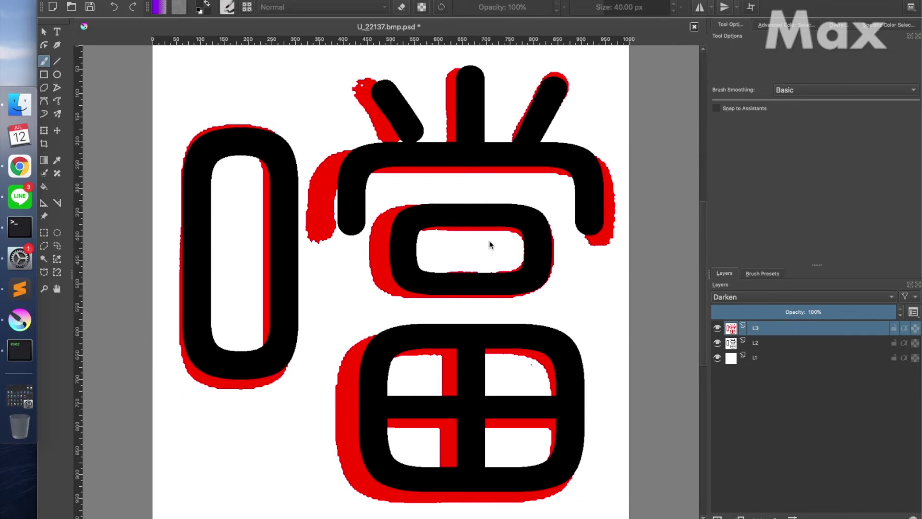
key(super+Tab)
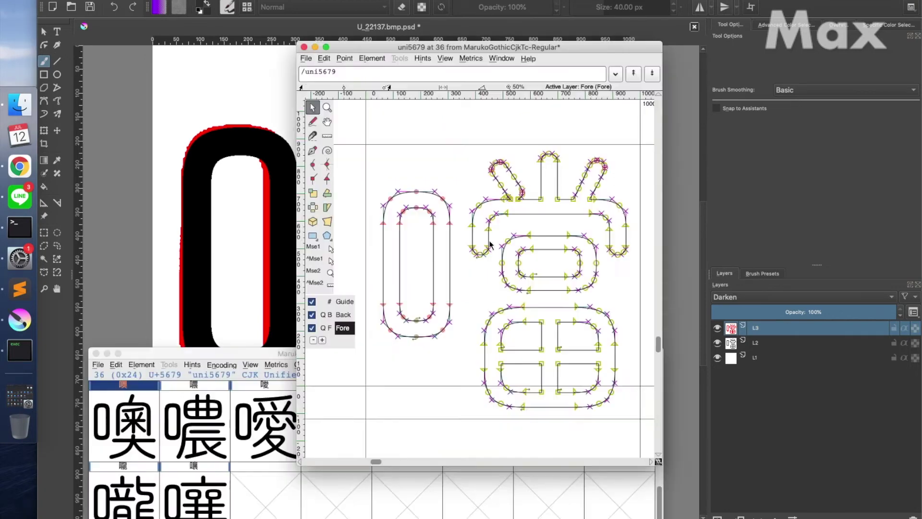
key(super+z)
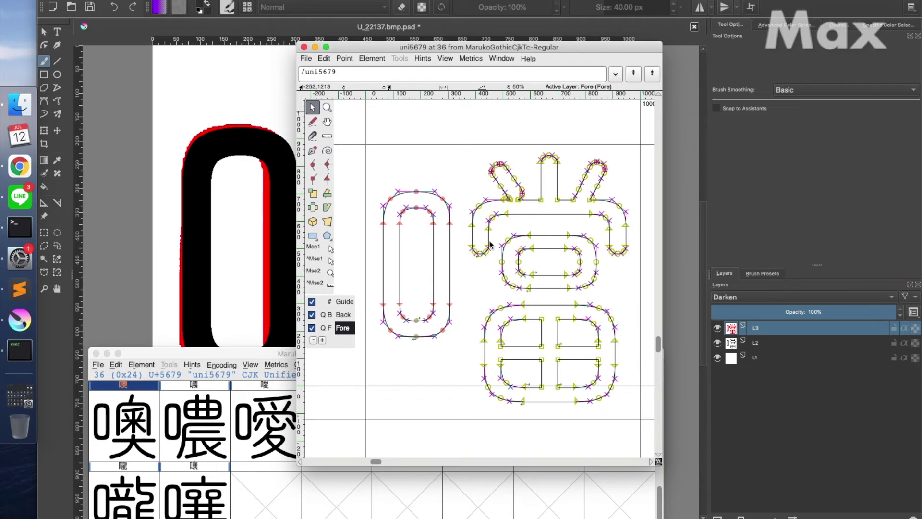
- Scale the 當 component of 噹 to 103% in both X and Y about the center of the selection
key(super+backslash)
text(103)
key(Return)
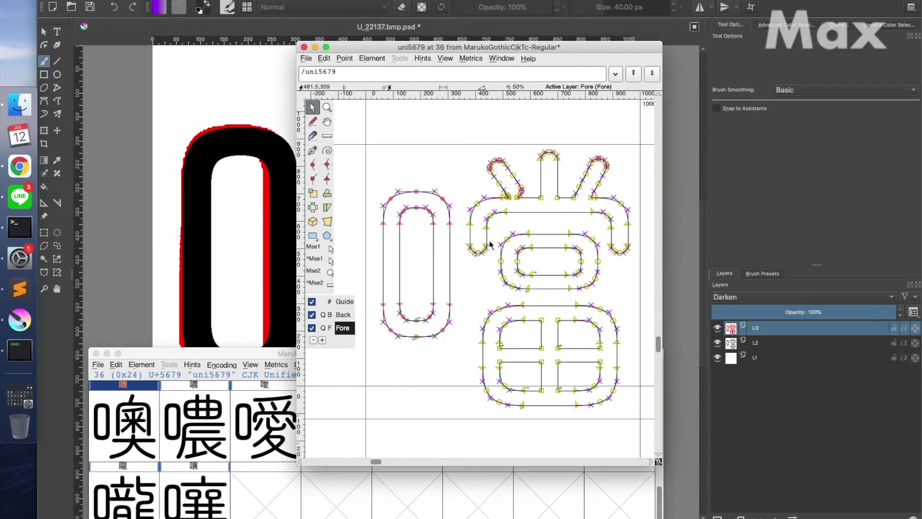
- Shift the 當 component about 6 units down and 15 units left, recheck the reopened glyph and close its window
key(Down)
key(Down)
key(Down)
key(Down)
key(Down)
key(Down)
key(Left)
key(Left)
key(Left)
key(Left)
key(Left)
key(Left)
key(Left)
key(Left)
key(Left)
key(Left)
key(Left)
key(Left)
key(Left)
key(Left)
key(Left)
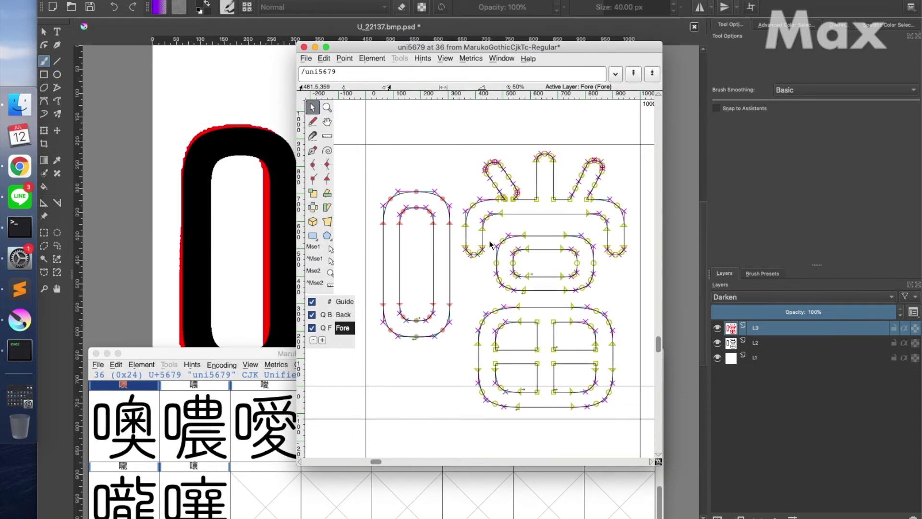
key(super+w)
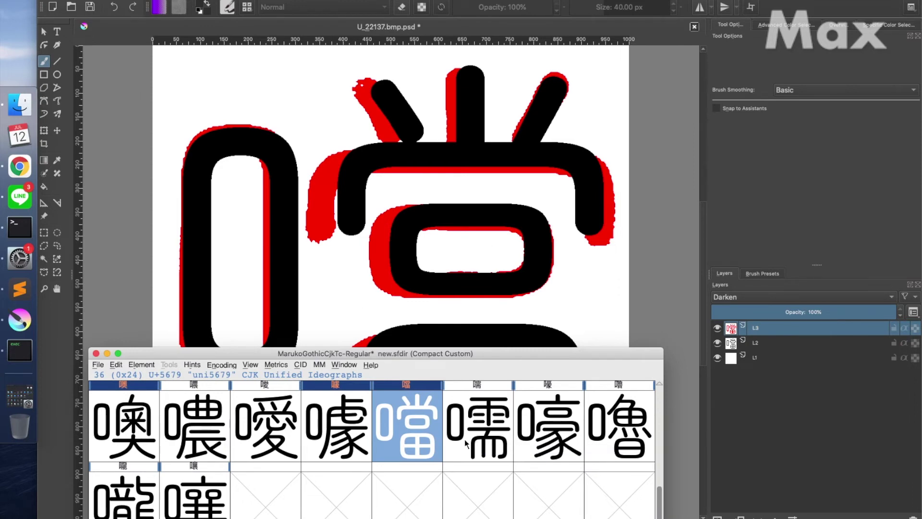
double_click(419, 445)
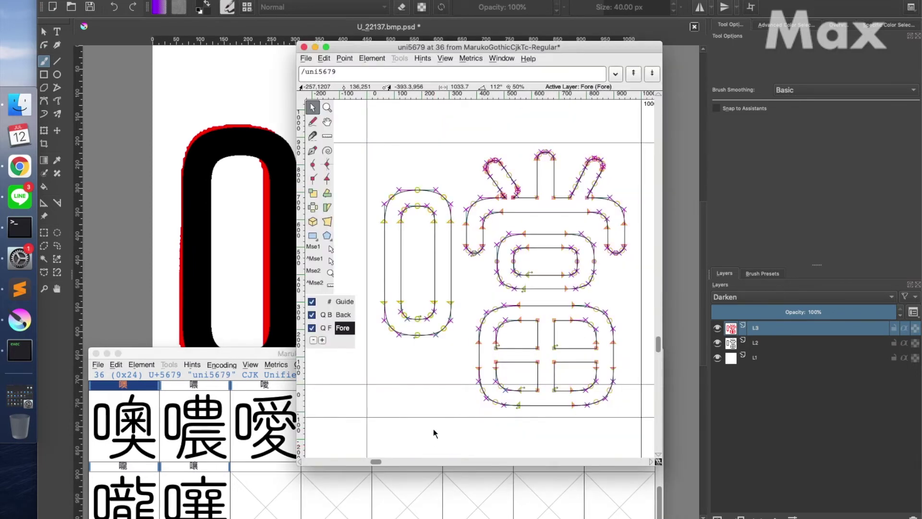
key(super+w)
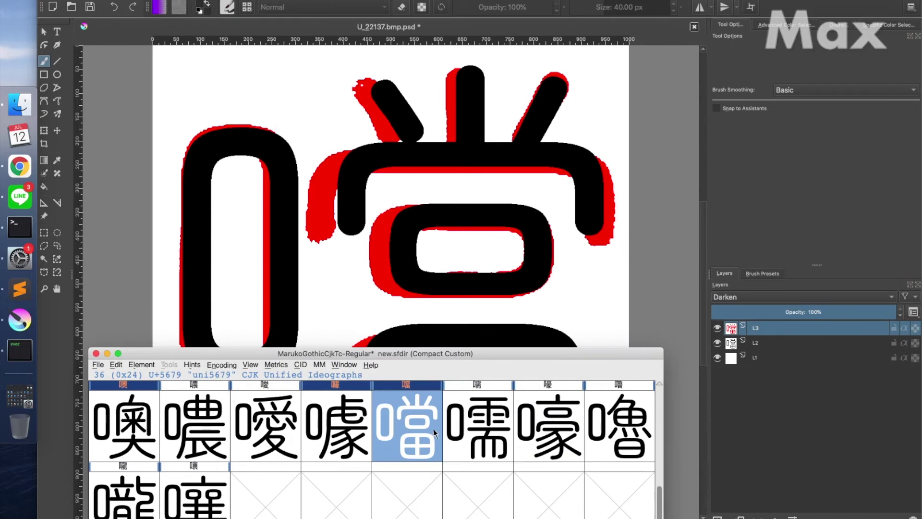
- Select the 嚅 glyph in the font window, switch to Krita and close U_22137.bmp.psd without saving
click(494, 433)
click(804, 409)
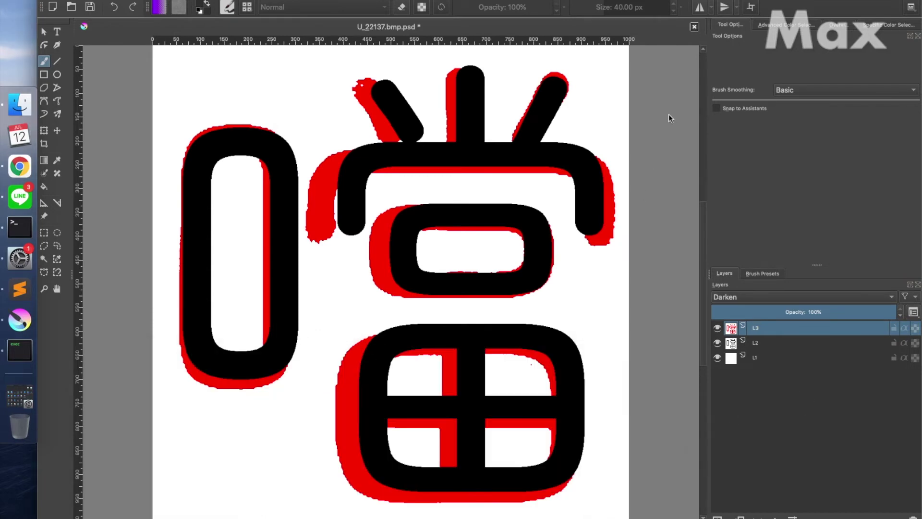
click(695, 27)
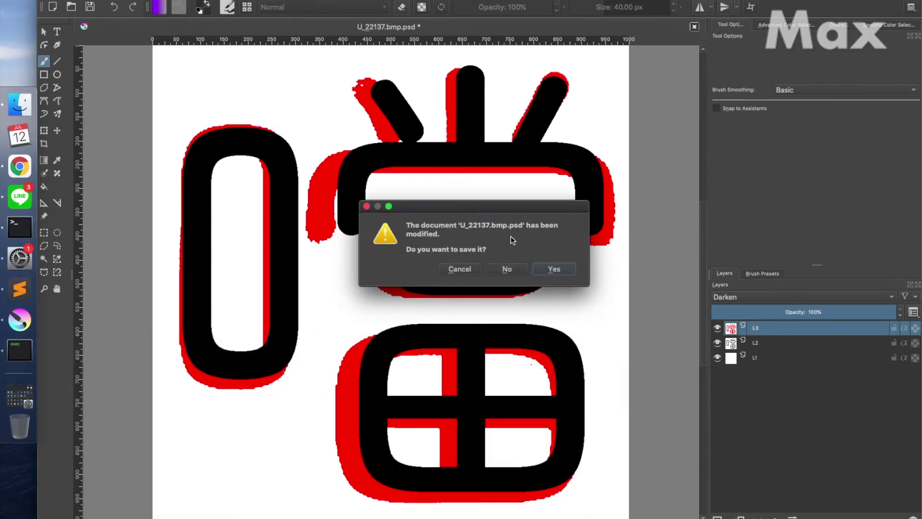
click(499, 268)
- Open U_22149.bmp.psd in Krita, set layer L3's blending mode to Darken and switch to FontForge
key(super+Tab)
key(super+Tab)
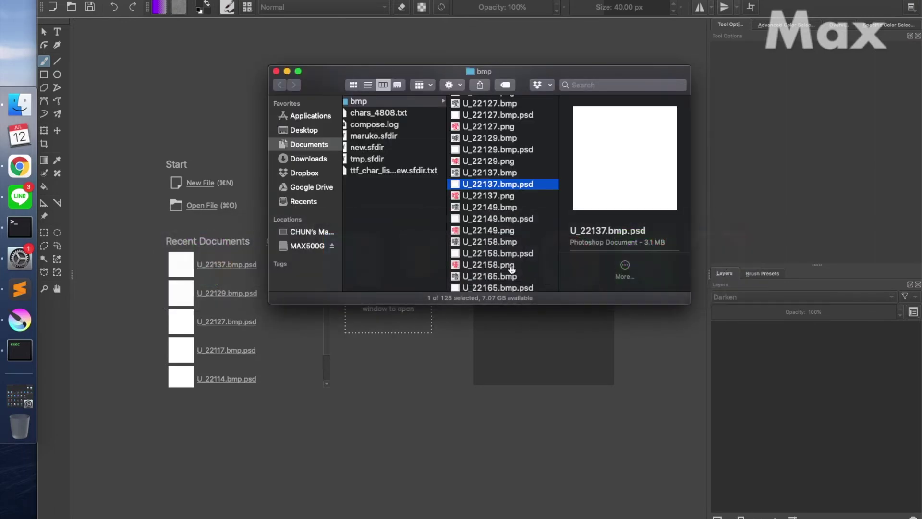
drag(492, 218, 791, 416)
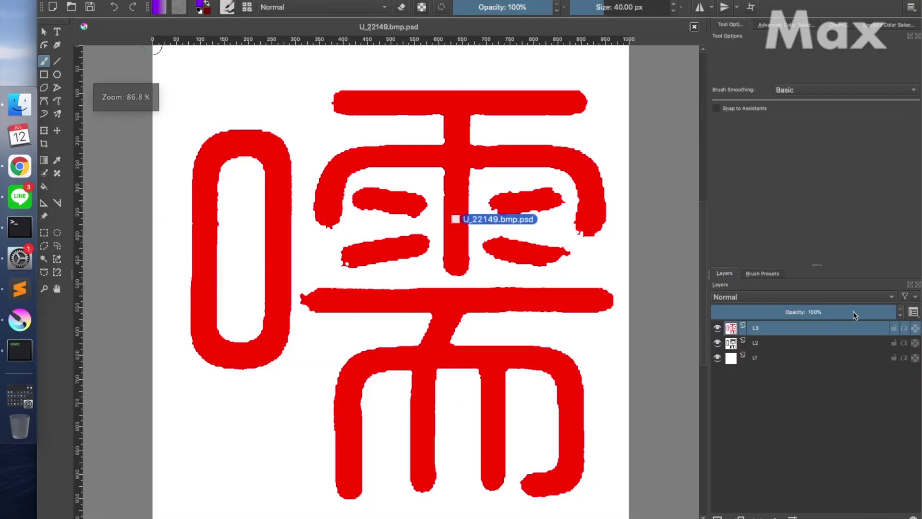
click(892, 297)
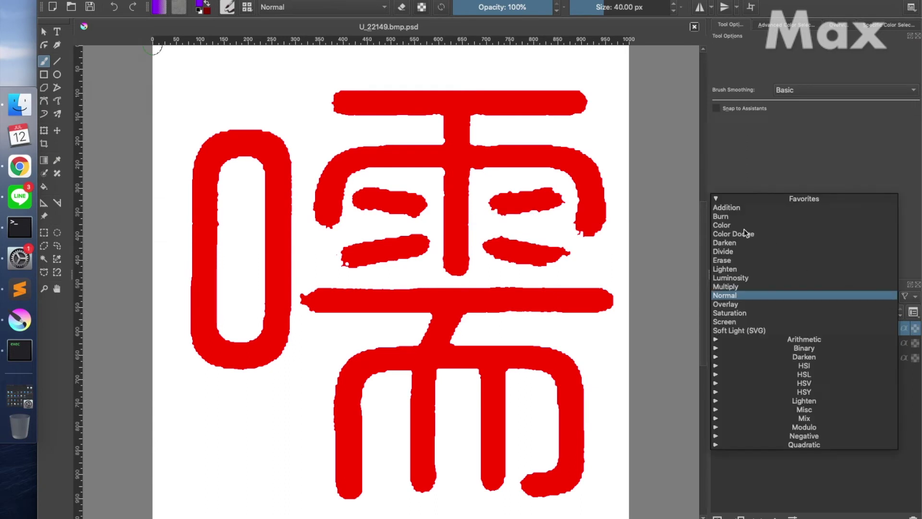
click(725, 243)
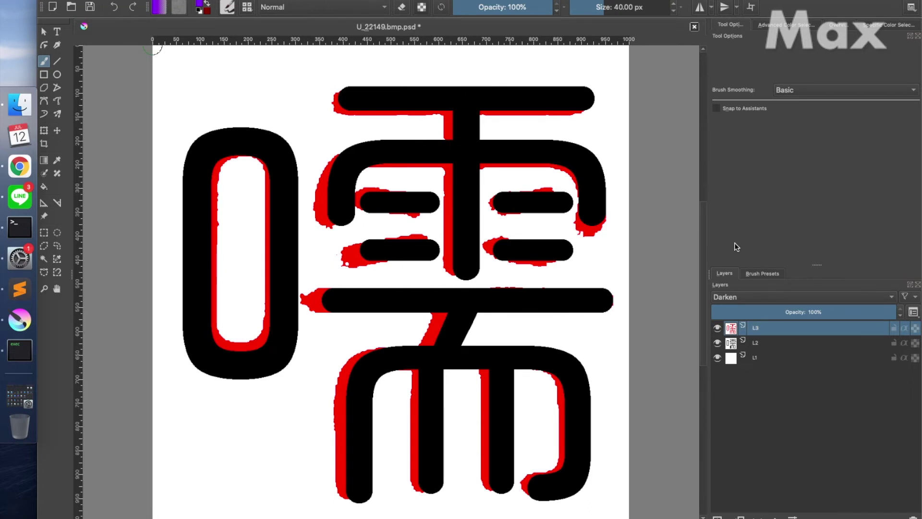
key(super+Tab)
key(super+Tab)
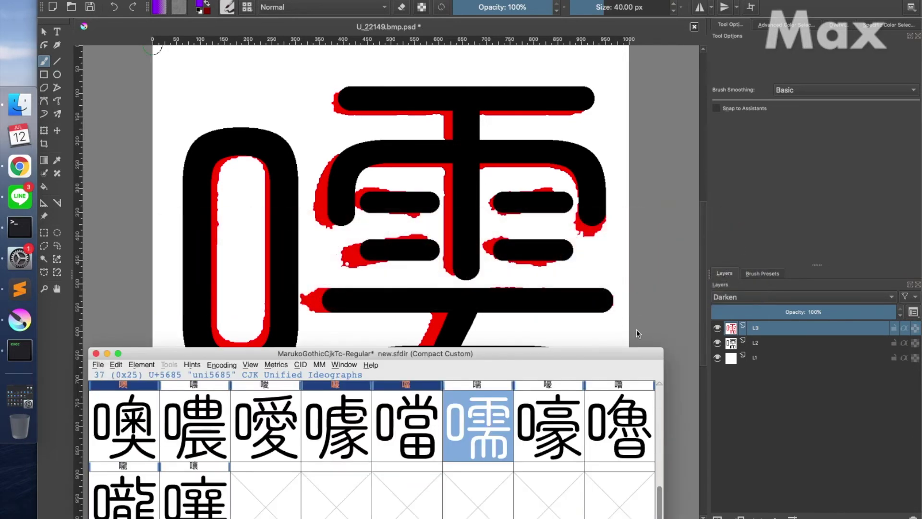
- Open the 嚅 glyph (uni5685), shift its 需 component about 6 units left and close the glyph window
click(497, 444)
double_click(498, 444)
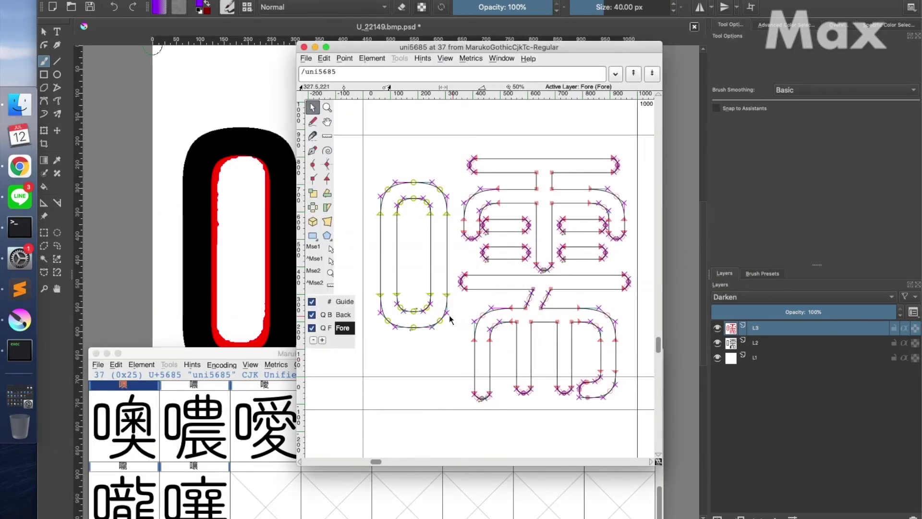
key(Left)
key(Left)
key(Left)
key(Left)
key(Left)
key(Left)
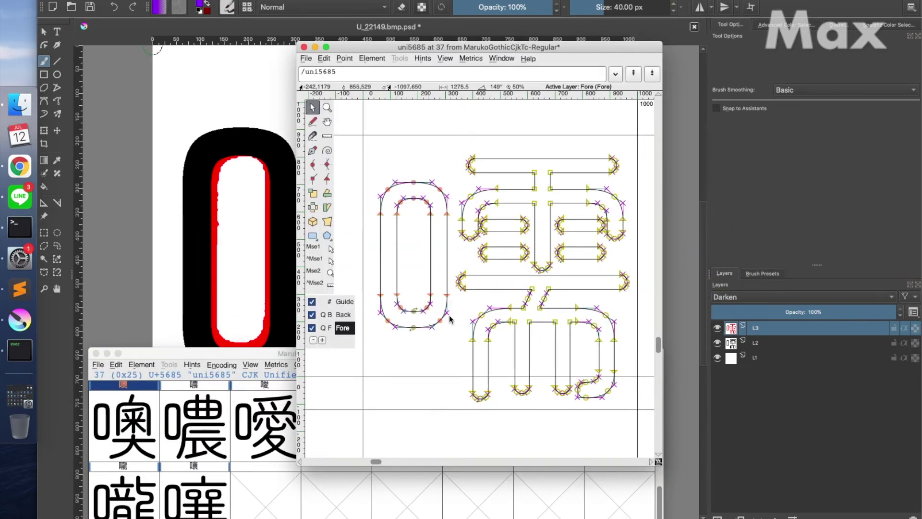
key(super+w)
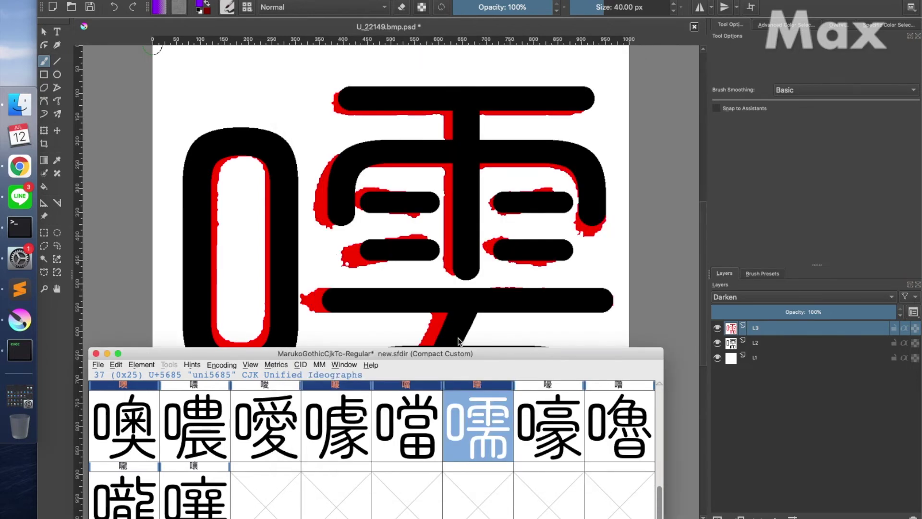
- Switch to Krita and close U_22149.bmp.psd without saving
click(741, 427)
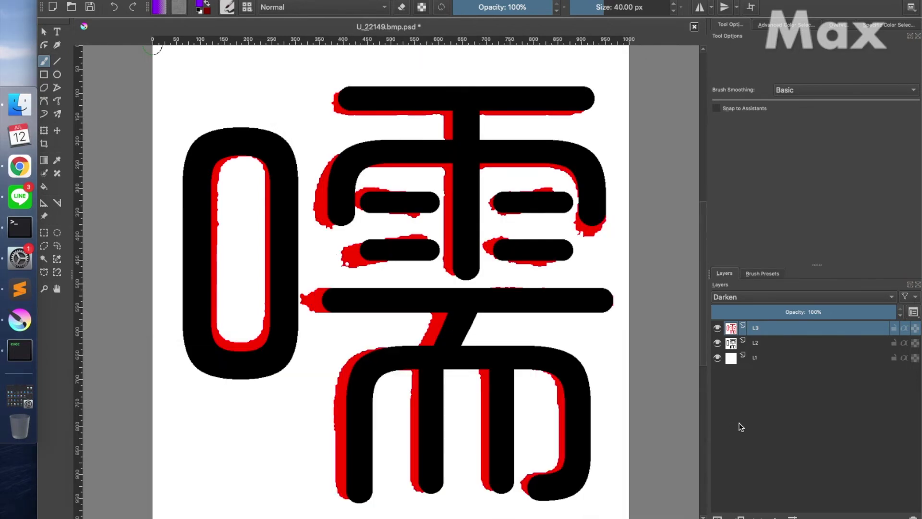
key(super+w)
click(517, 270)
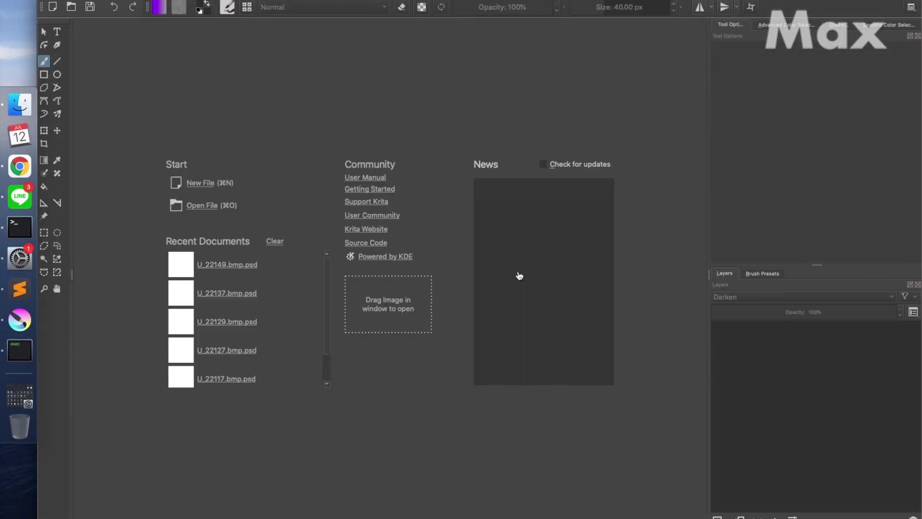
- Open U_22158.bmp.psd in Krita, set layer L3's blending mode to Darken and switch to FontForge
key(super+Tab)
key(super+Tab)
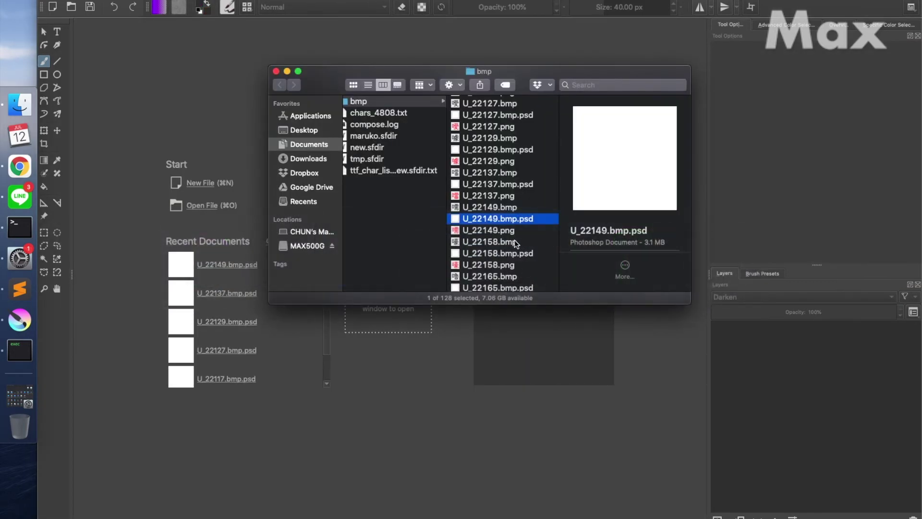
drag(512, 254, 725, 427)
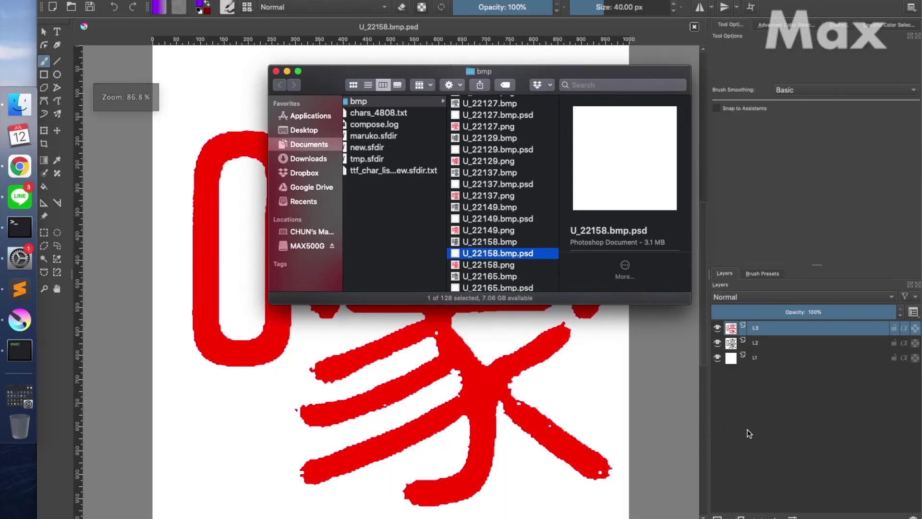
click(750, 433)
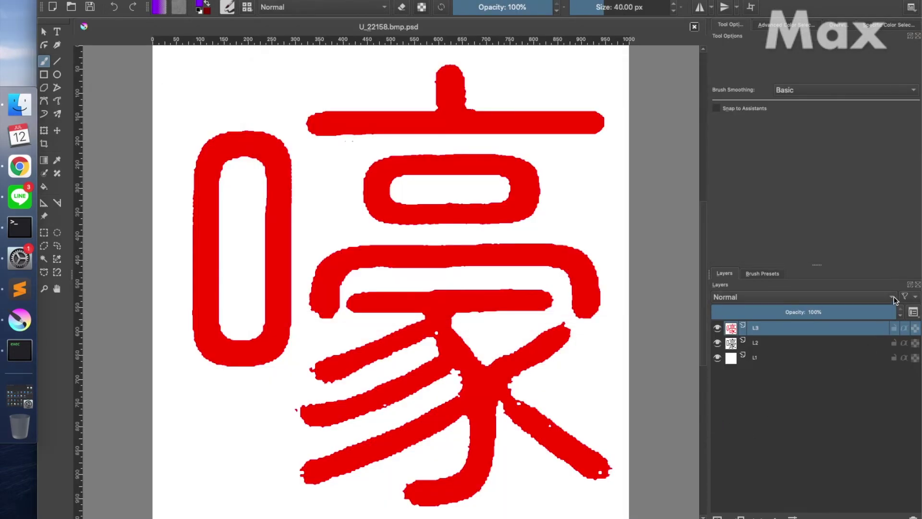
click(895, 296)
click(771, 241)
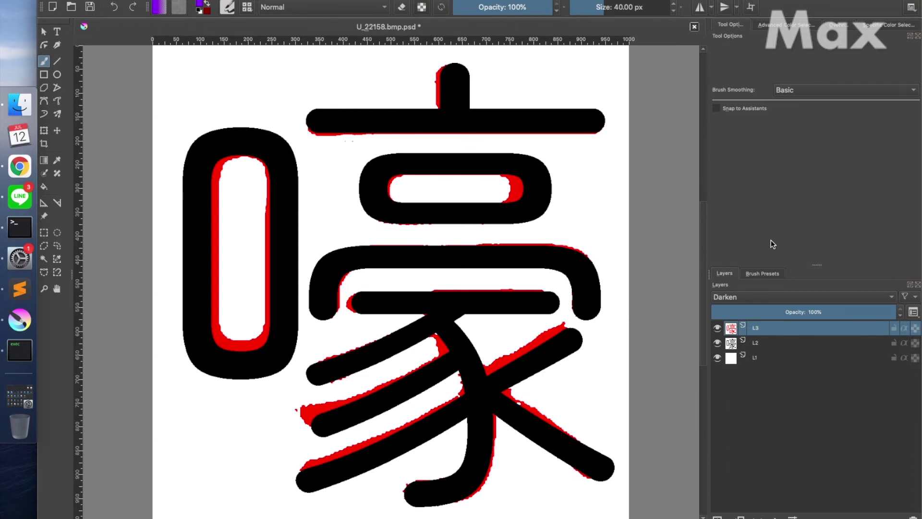
key(super+Tab)
key(Tab)
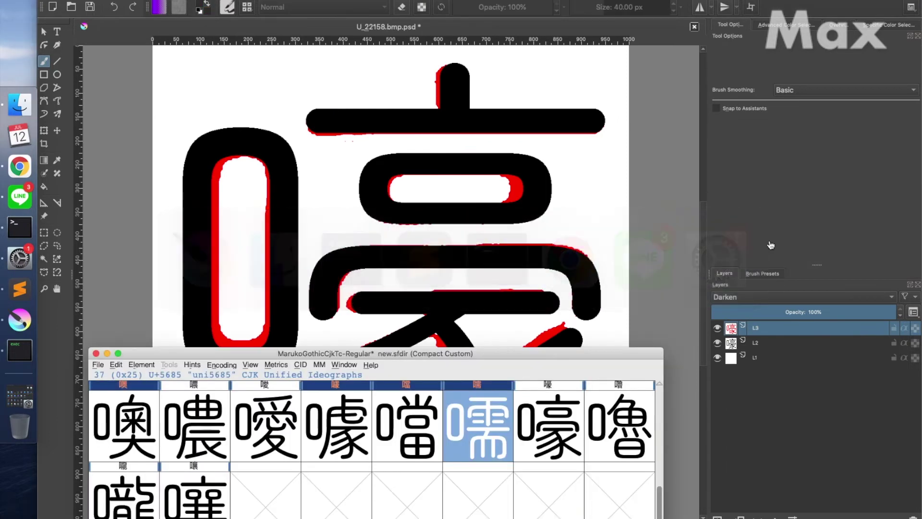
- Open the 嚎 glyph (uni568E) and shift the left side of its 口 component 5 units right
double_click(542, 432)
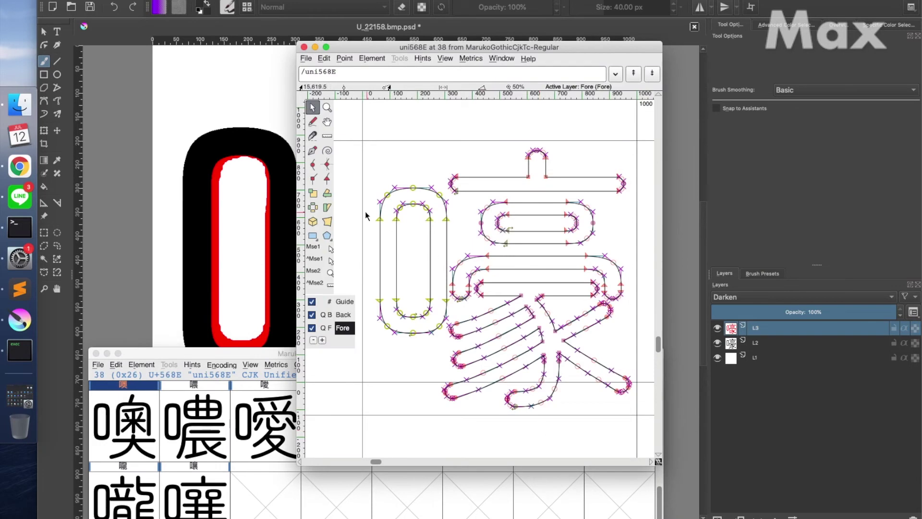
drag(371, 169, 420, 366)
key(Right)
key(Right)
key(Right)
key(Right)
key(Right)
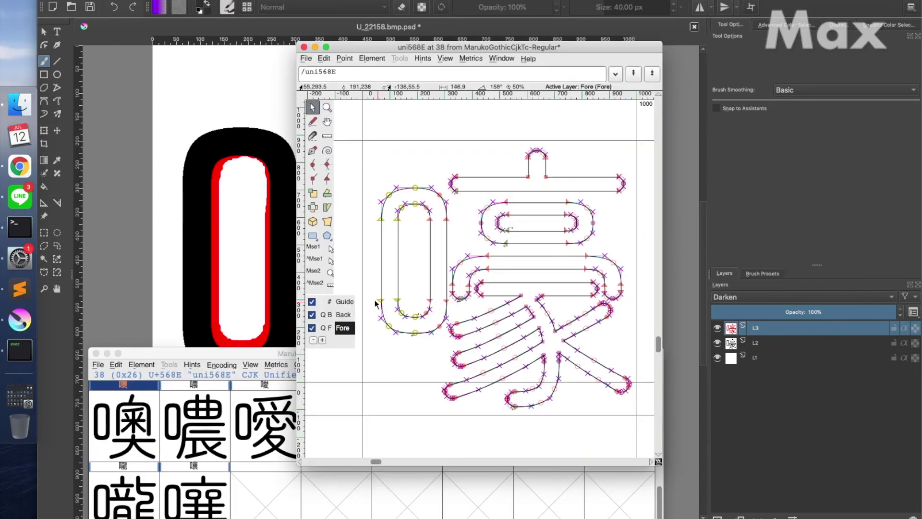
- Raise the bottom of the 口 component in uni568E by 9 units, close the glyph window and cancel the font save prompt
drag(371, 295, 449, 345)
key(Up)
key(Up)
key(Up)
key(Up)
key(Up)
key(Up)
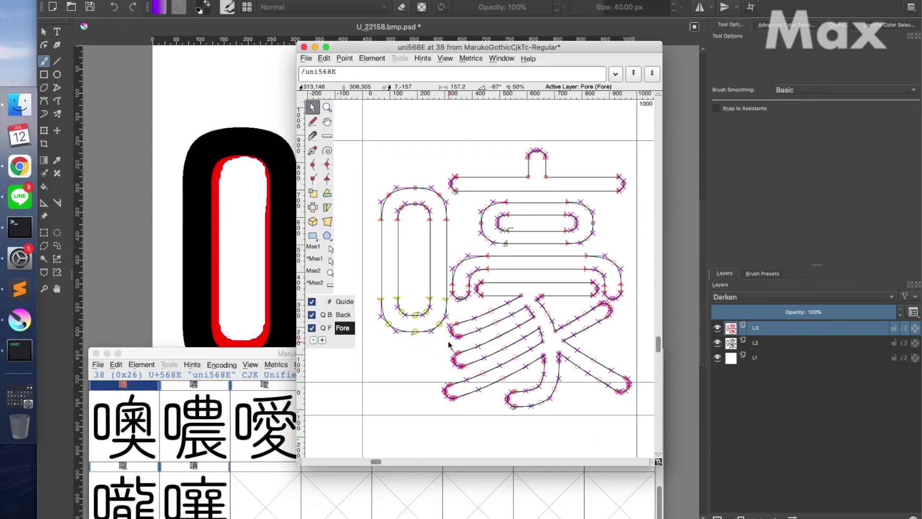
key(Up)
key(Up)
key(Up)
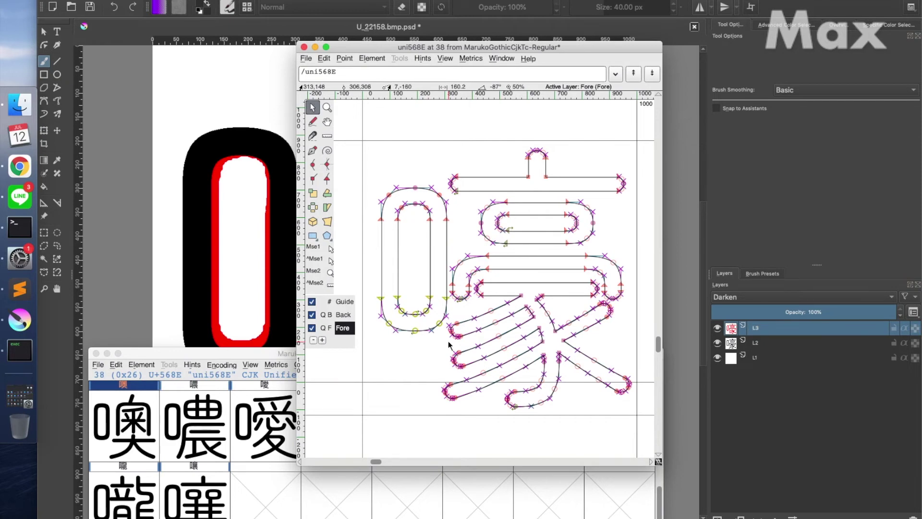
key(ctrl+shift+q)
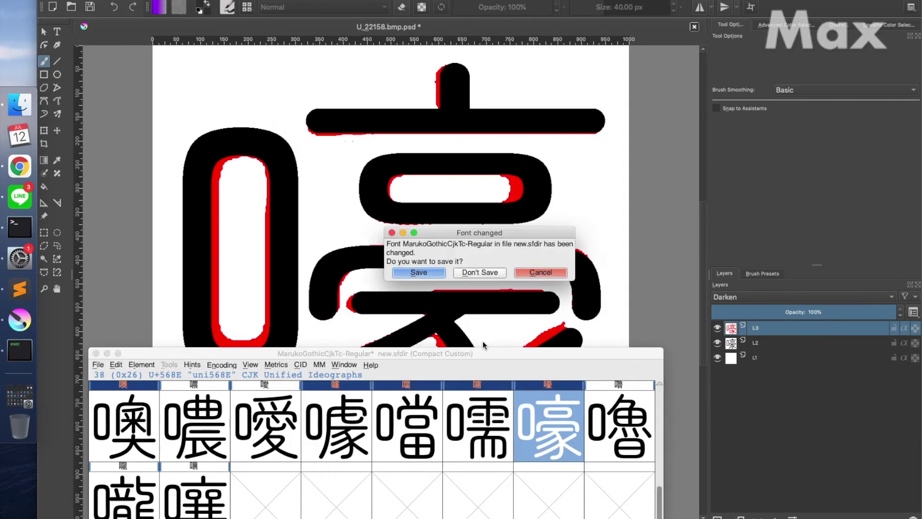
key(Escape)
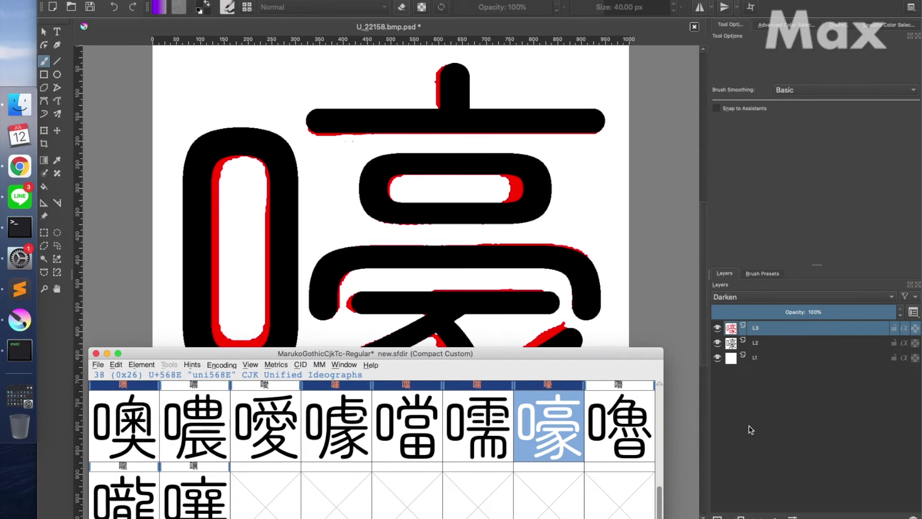
- Switch to Krita and close U_22158.bmp.psd without saving
click(773, 427)
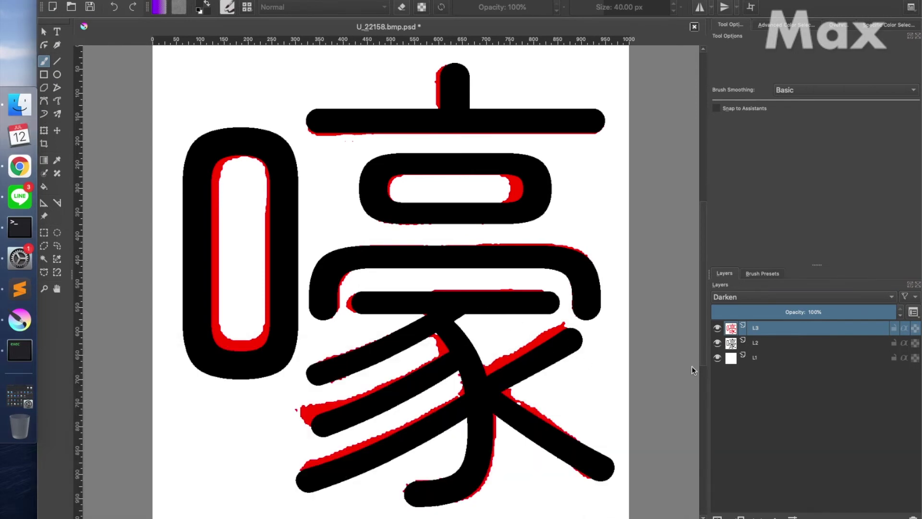
key(super+w)
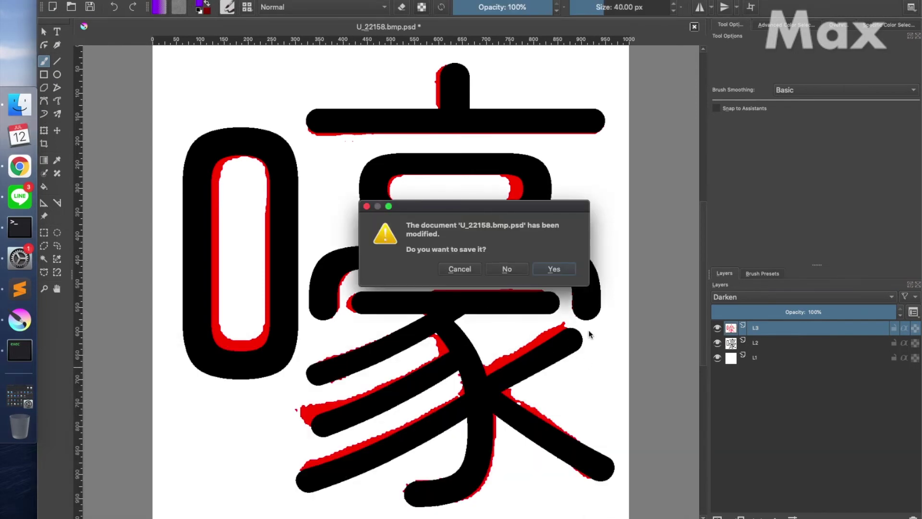
click(509, 270)
- Open U_22165.bmp.psd in Krita, set layer L3's blending mode to Darken and switch to FontForge
key(super+Tab)
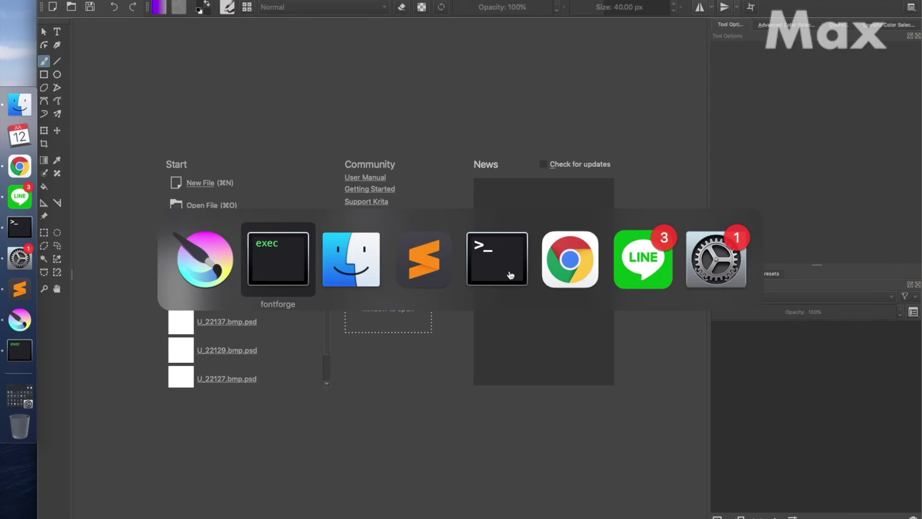
key(super+Tab)
scroll(529, 262, down, 2)
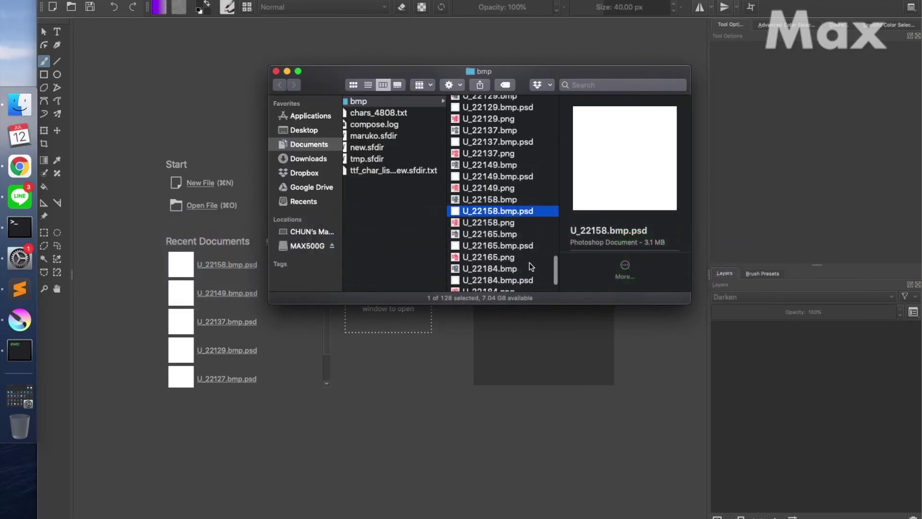
click(509, 246)
double_click(523, 246)
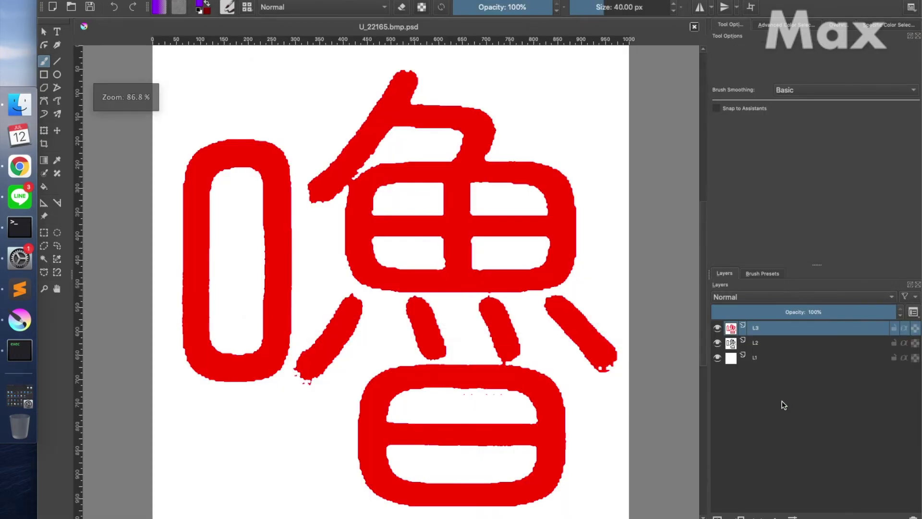
click(892, 298)
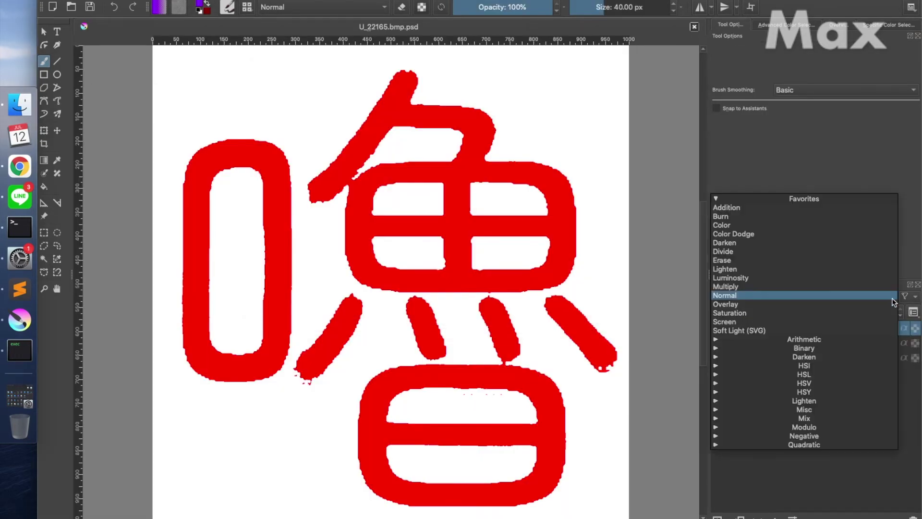
click(733, 244)
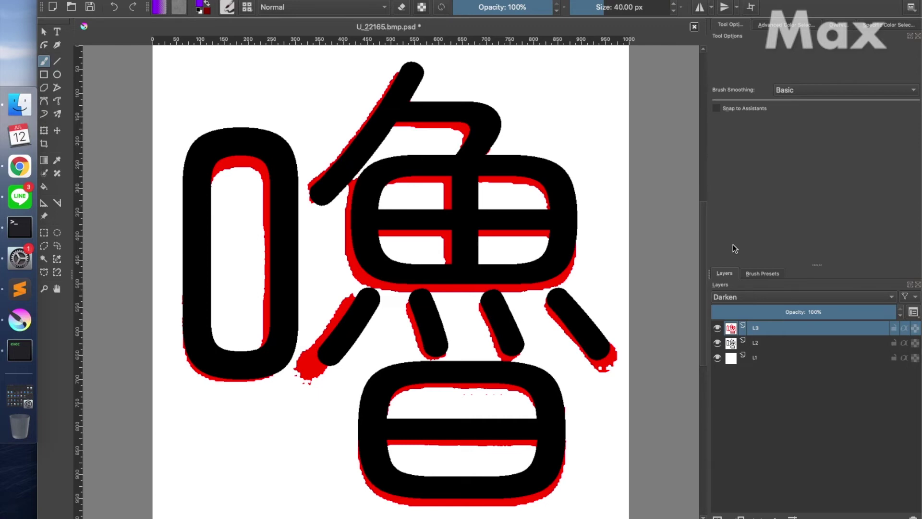
key(super+Tab)
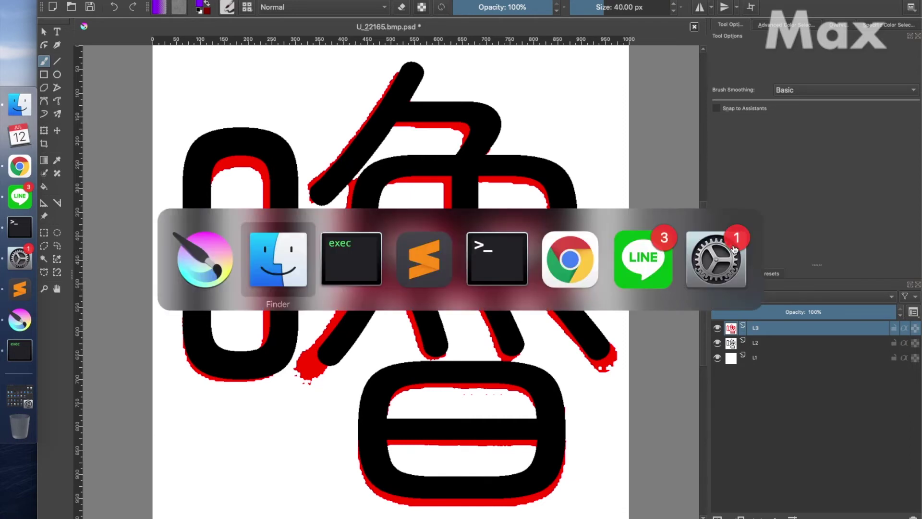
key(super+Tab)
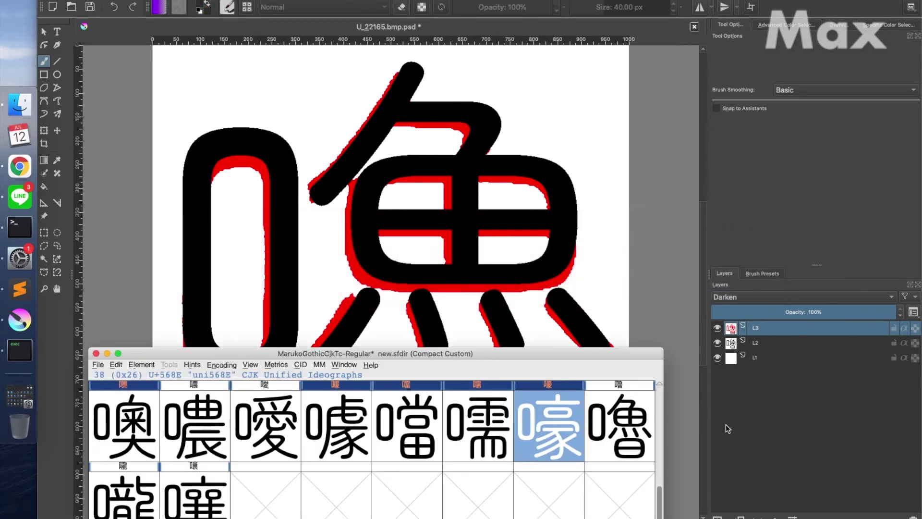
- Return to Krita and close U_22165.bmp.psd without saving
key(super+Tab)
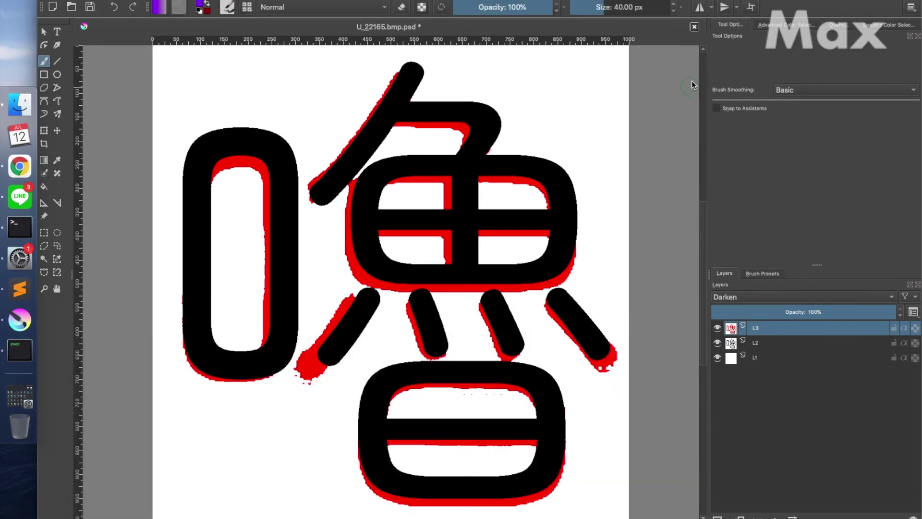
click(694, 27)
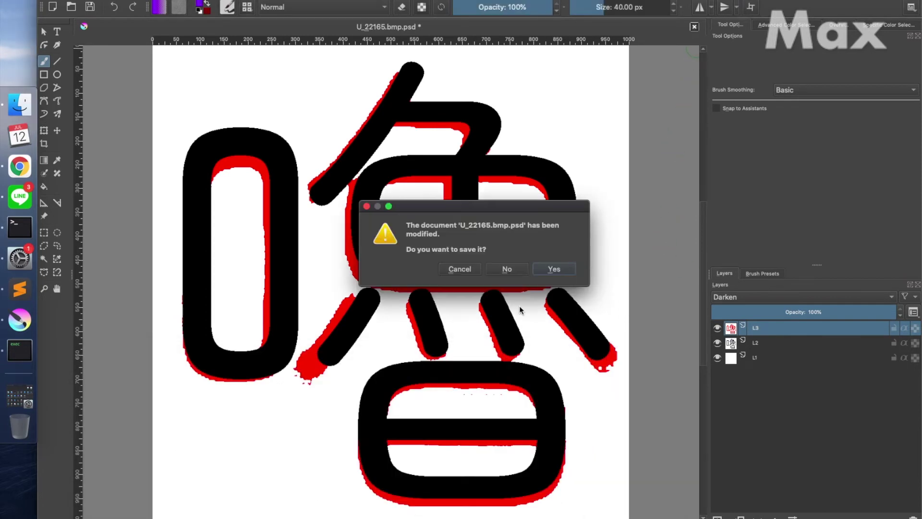
click(506, 270)
- Open U_22184.bmp.psd in Krita, set layer L3's blending mode to Darken and switch to FontForge
key(super+Tab)
key(super+Tab)
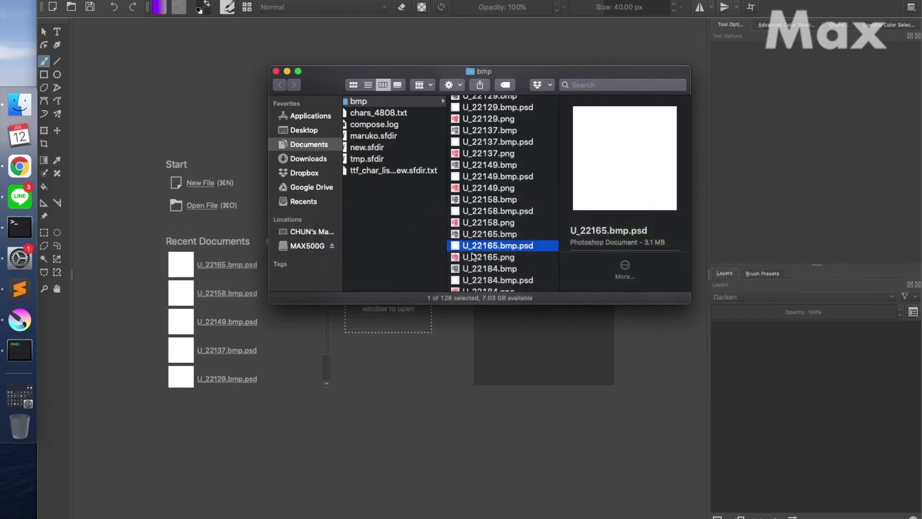
scroll(493, 276, down, 3)
drag(495, 246, 766, 436)
click(888, 297)
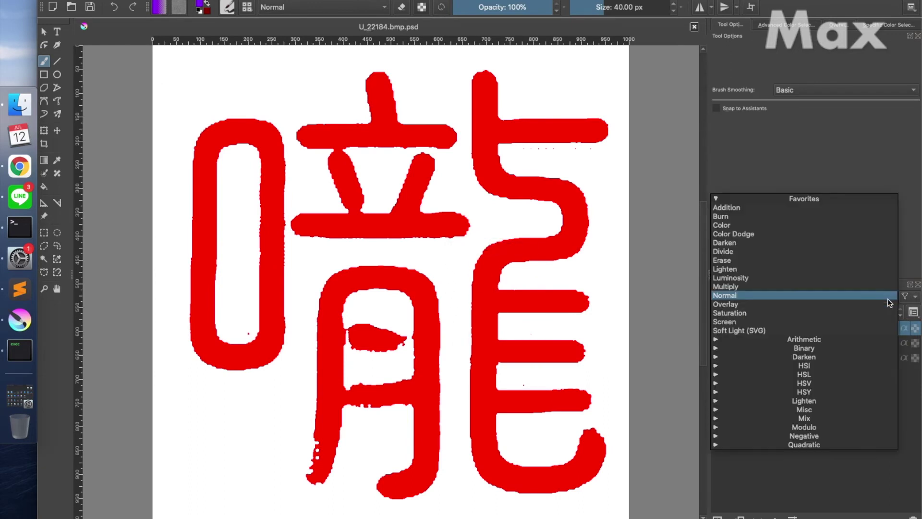
click(737, 244)
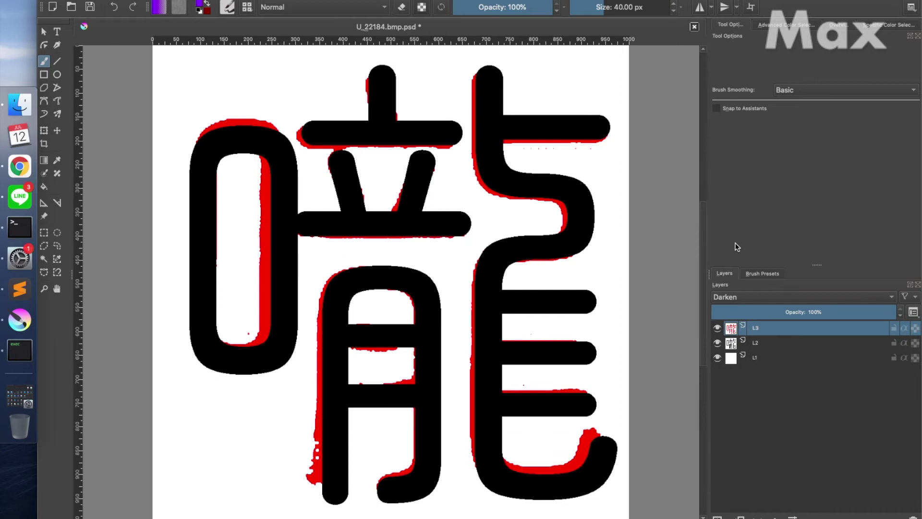
key(super+Tab)
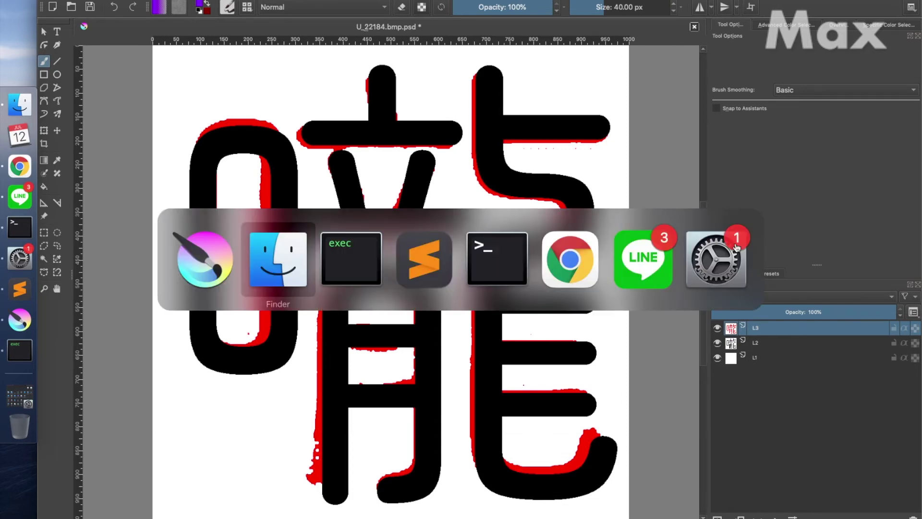
key(super+Tab)
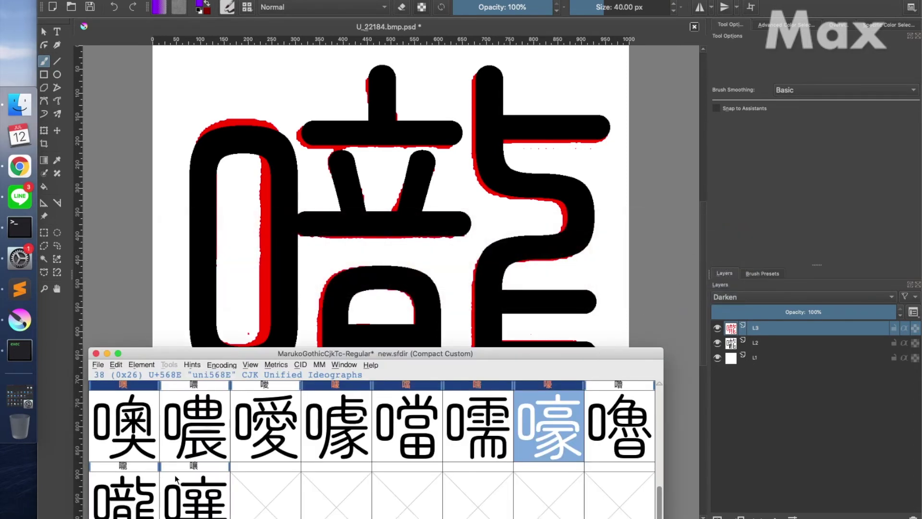
- Open the 嚨 glyph (uni56A8) and shift the left side of its 口 component 12 units right
double_click(108, 513)
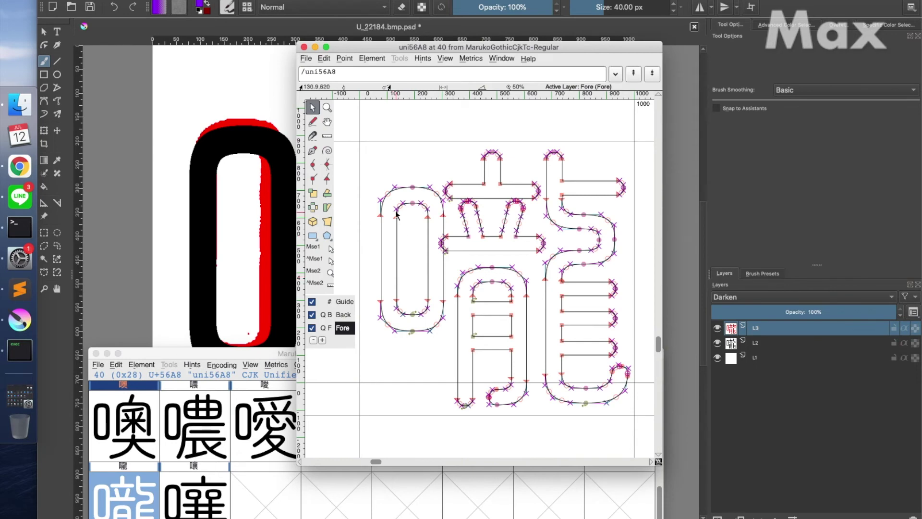
drag(373, 166, 417, 365)
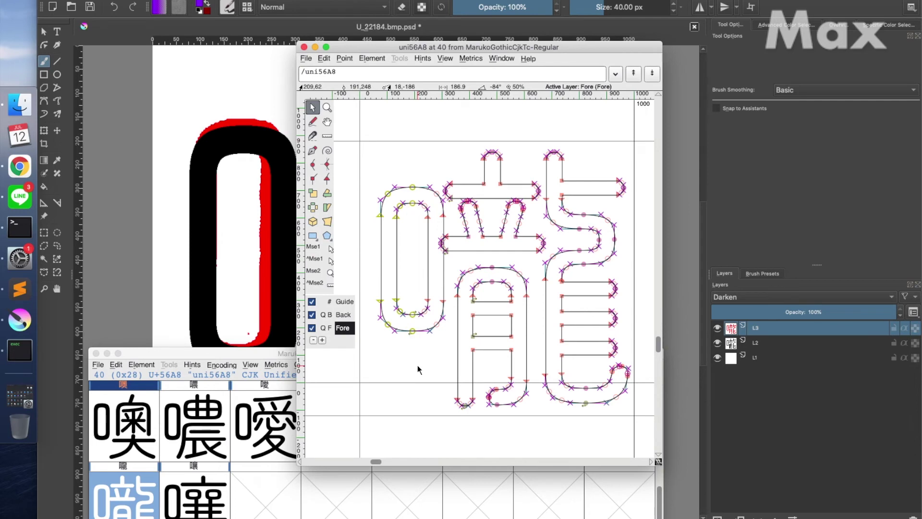
key(Right)
key(Right)
key(Right)
key(Right)
key(Right)
key(Right)
key(Right)
key(Right)
key(Right)
key(Right)
key(Right)
key(Right)
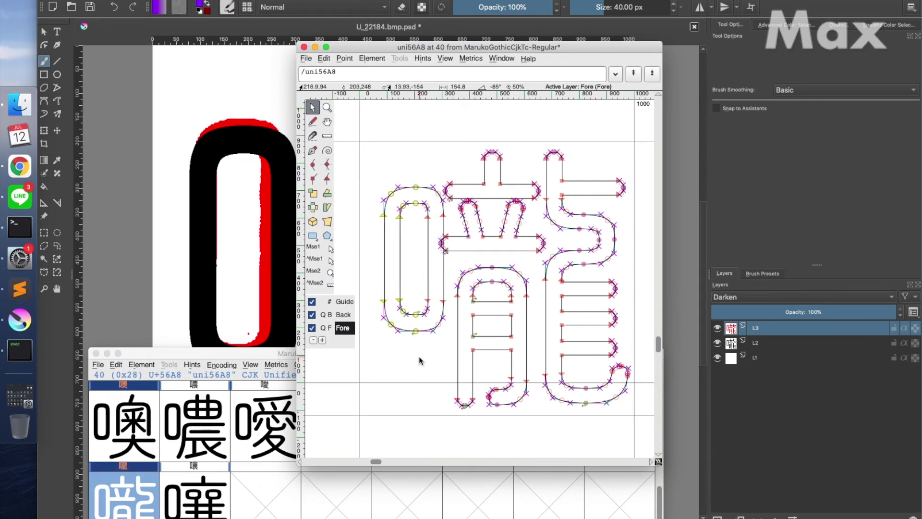
- Shift the whole 口 component of uni56A8 12 units left, check its gap to the 龍 component and close the glyph window
double_click(415, 315)
shift+double_click(415, 332)
key(Left)
key(Left)
key(Left)
key(Left)
key(Left)
key(Left)
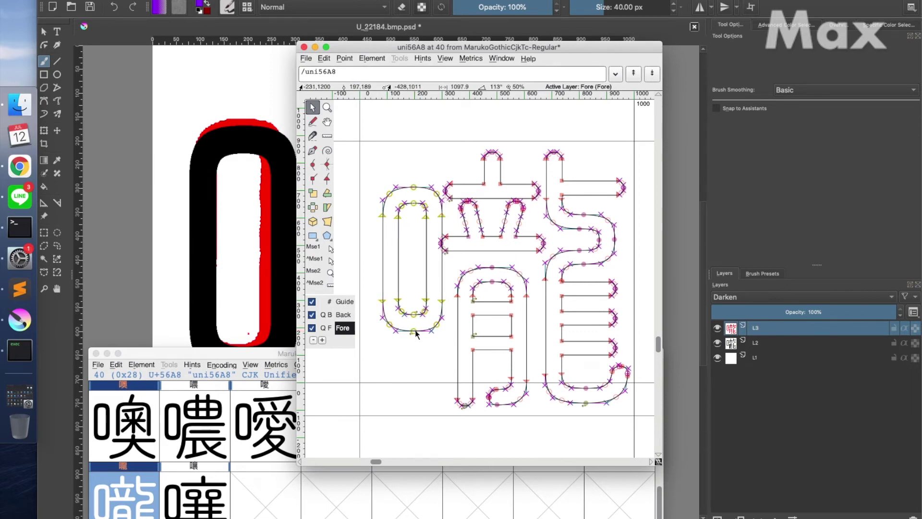
key(Left)
key(Left)
key(Left)
key(Left)
key(Left)
key(Left)
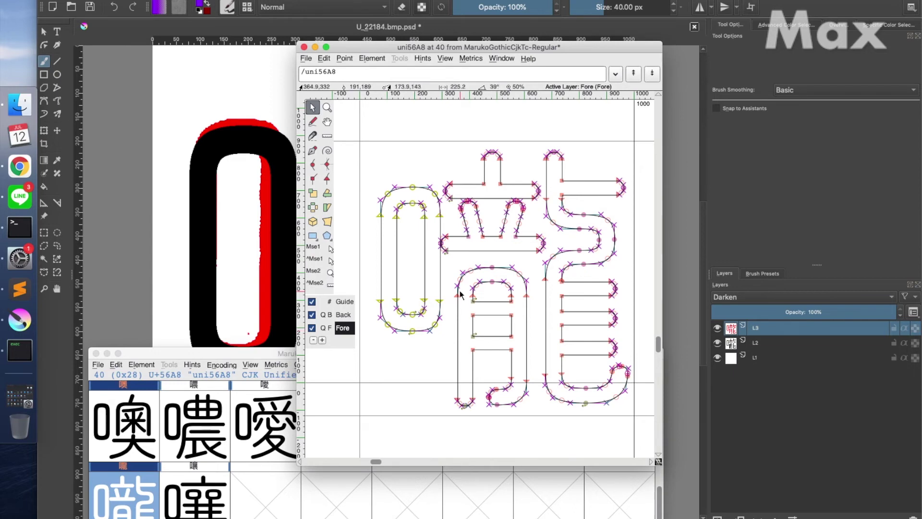
click(449, 276)
scroll(450, 276, up, 2)
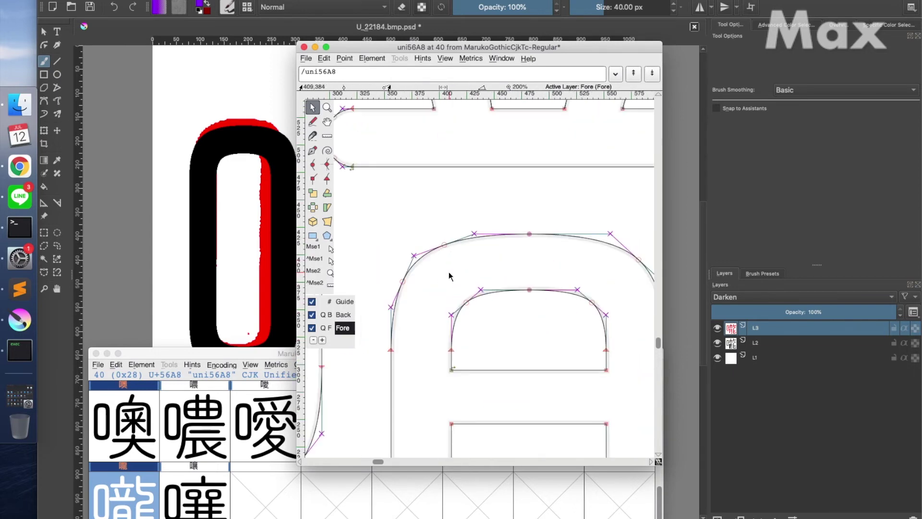
scroll(450, 277, up, 5)
scroll(449, 277, left, 1)
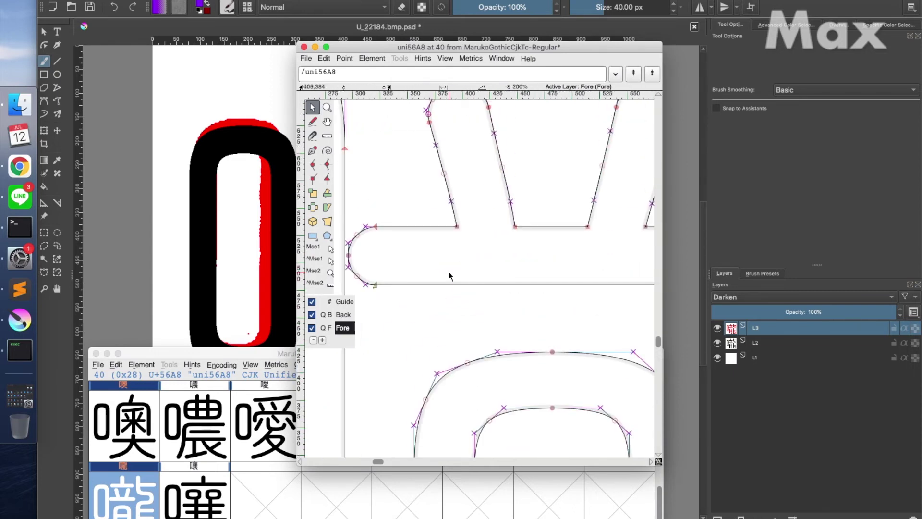
key(super+w)
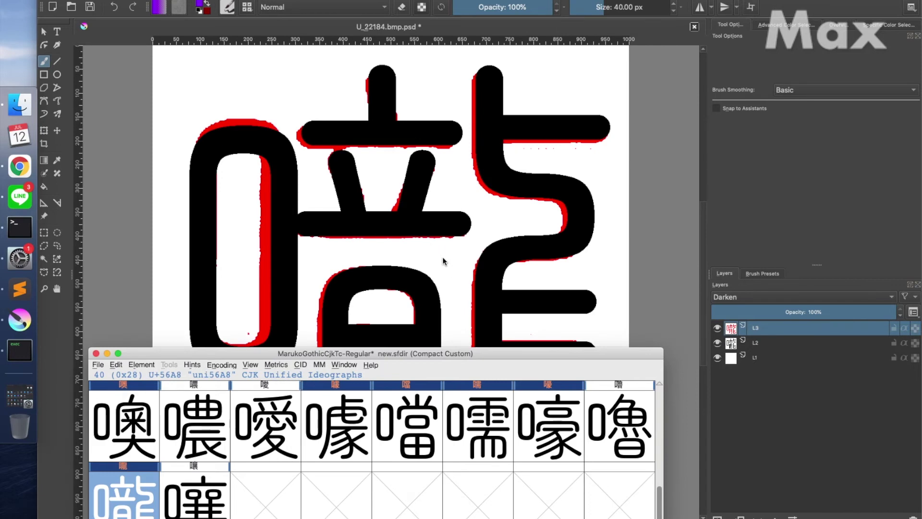
- Switch to Krita and close U_22184.bmp.psd without saving
click(757, 404)
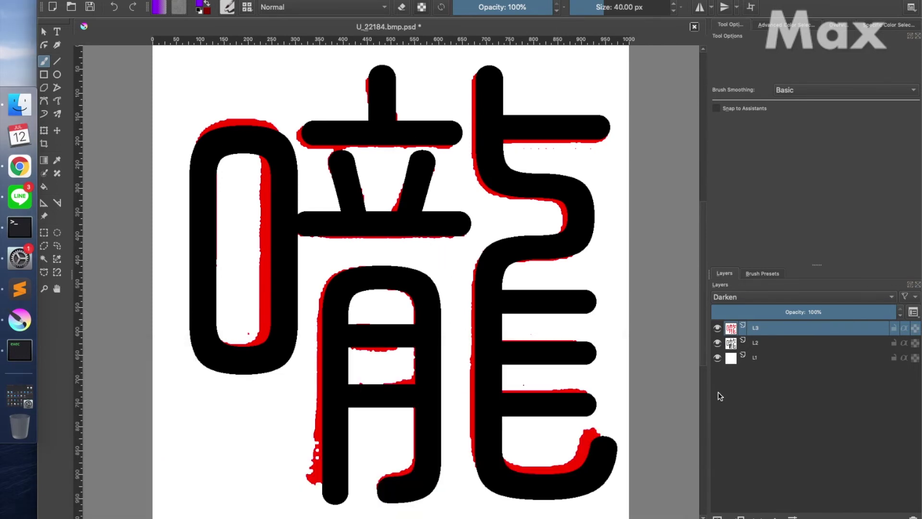
key(super+w)
click(508, 269)
- Open U_22199.bmp.psd from the bmp folder in Finder and set layer L3's blending mode to Darken
key(super+Tab)
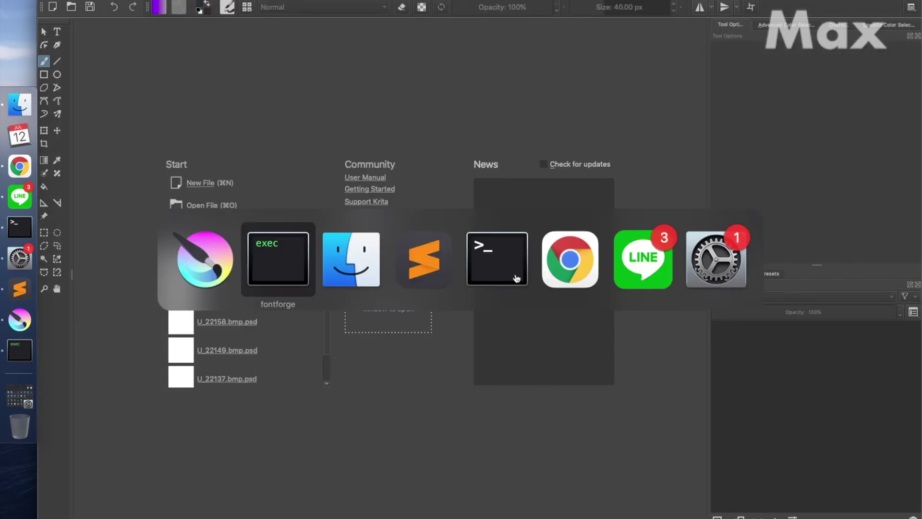
key(super+Tab)
scroll(529, 272, down, 1)
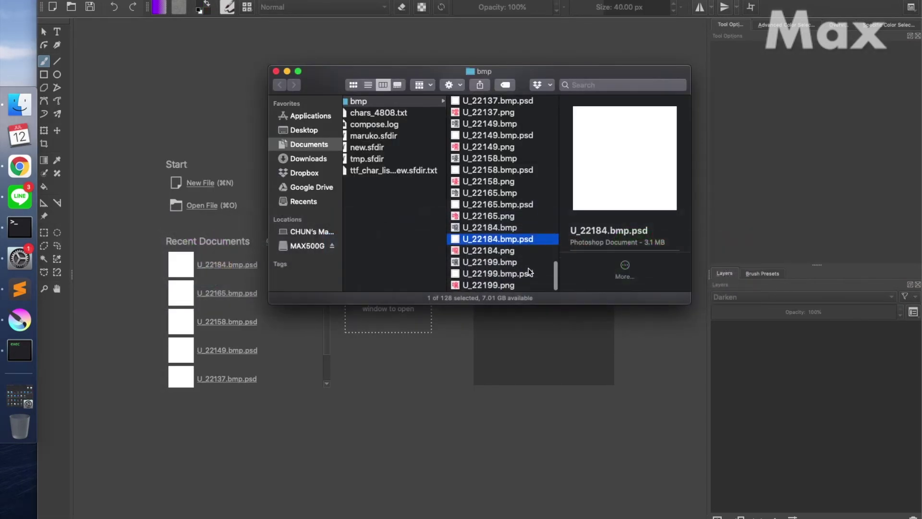
click(495, 271)
double_click(495, 272)
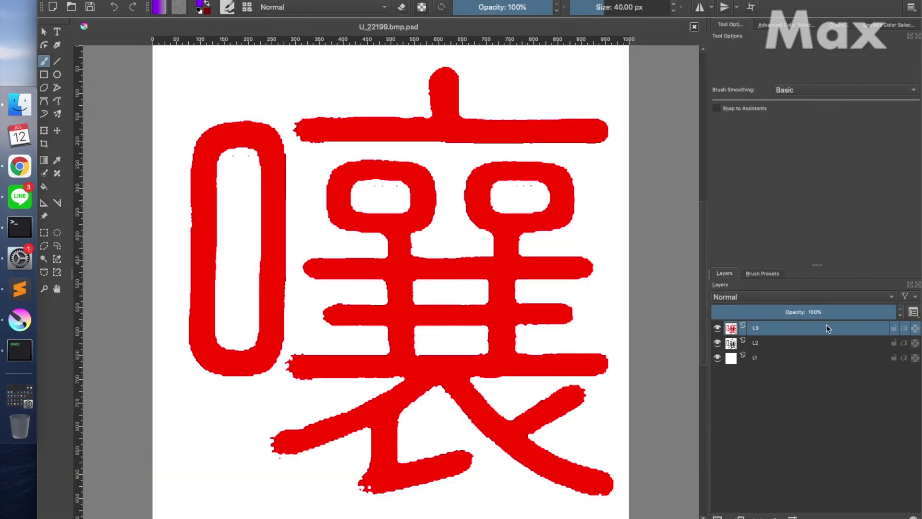
click(889, 299)
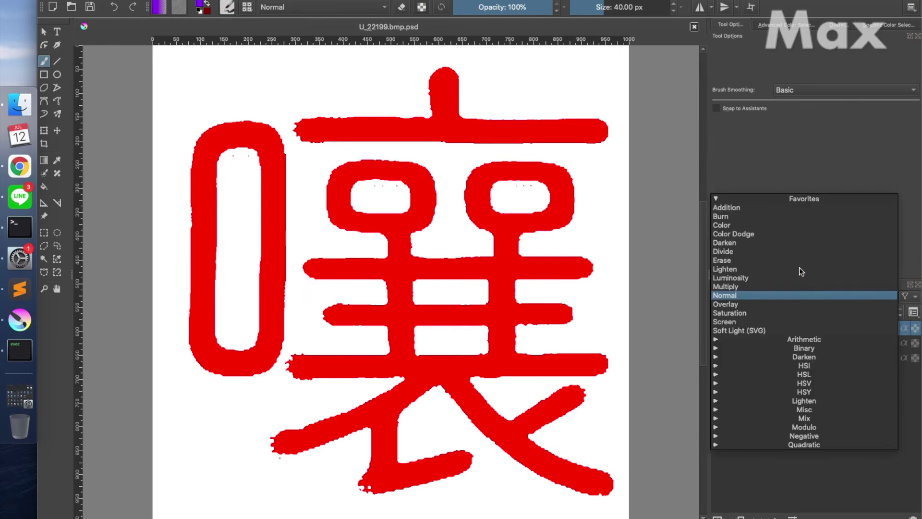
click(753, 241)
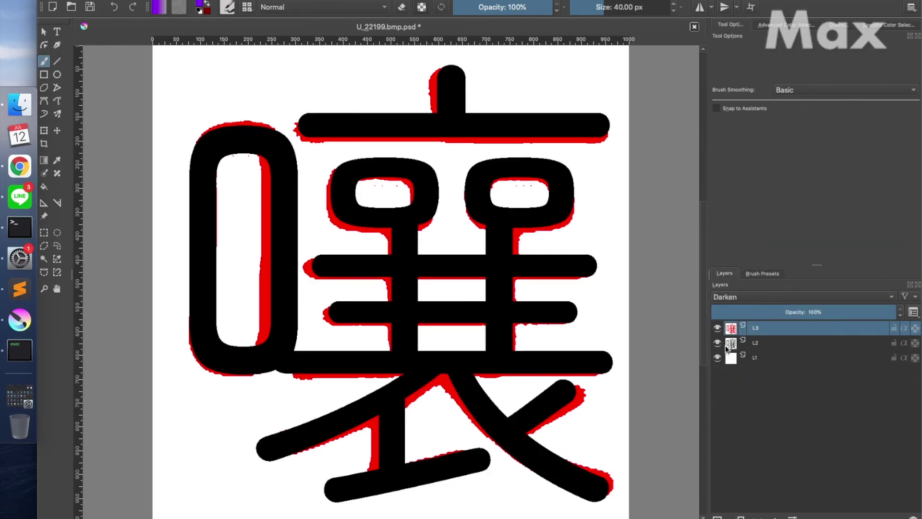
- Compare the composed 嚷 glyph with its red reference by repeatedly hiding and showing layer L2
mouse_move(718, 335)
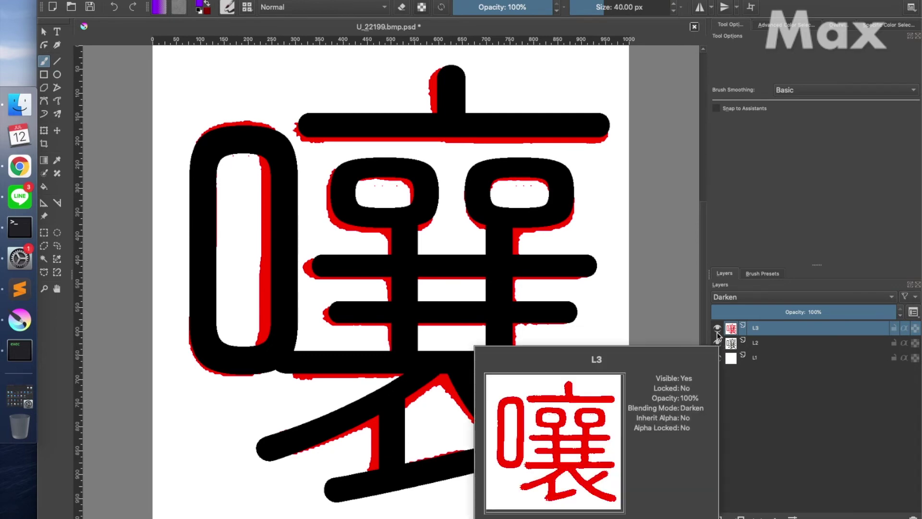
click(718, 343)
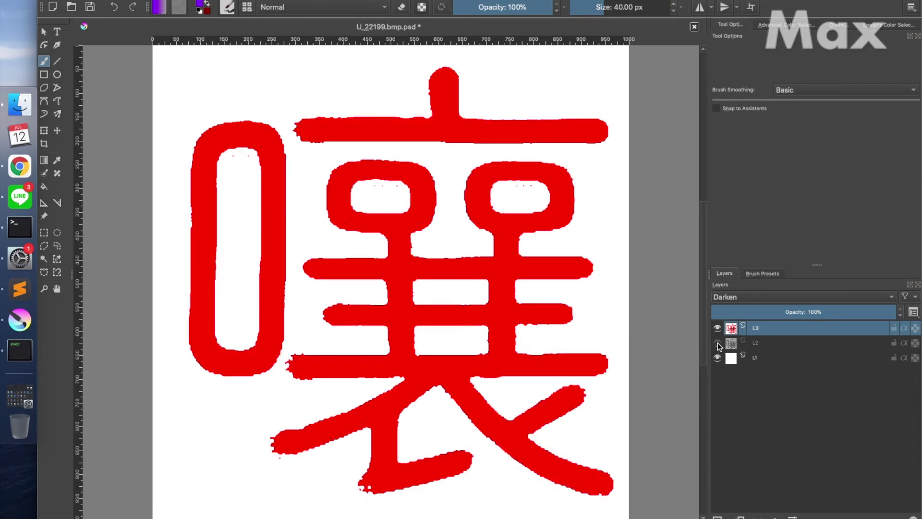
click(718, 343)
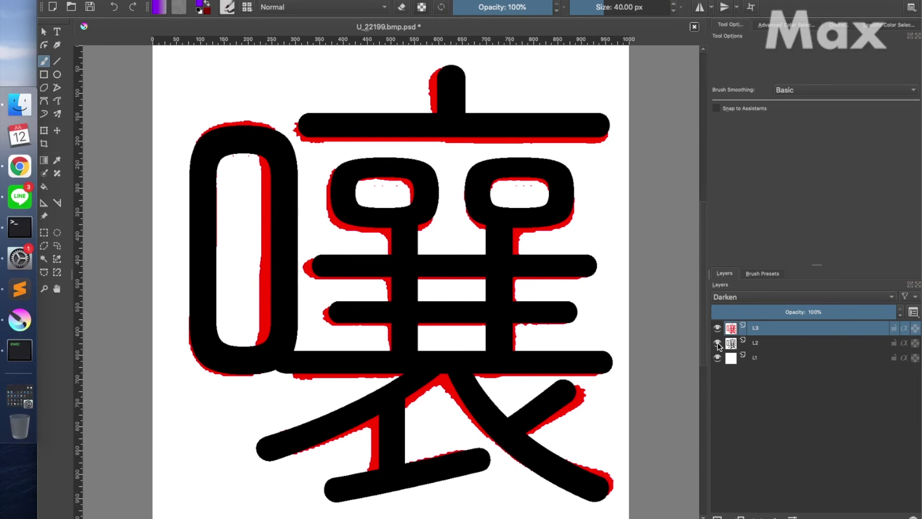
click(718, 342)
click(718, 343)
click(718, 343)
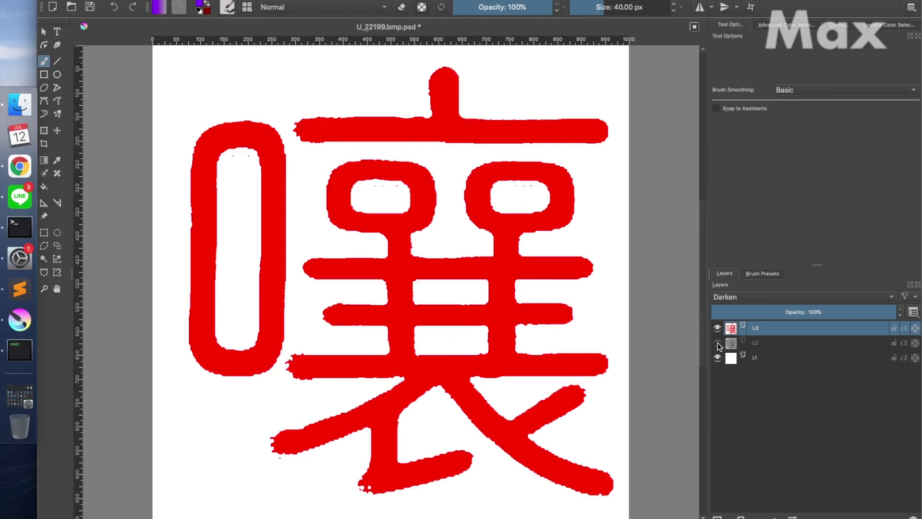
click(718, 343)
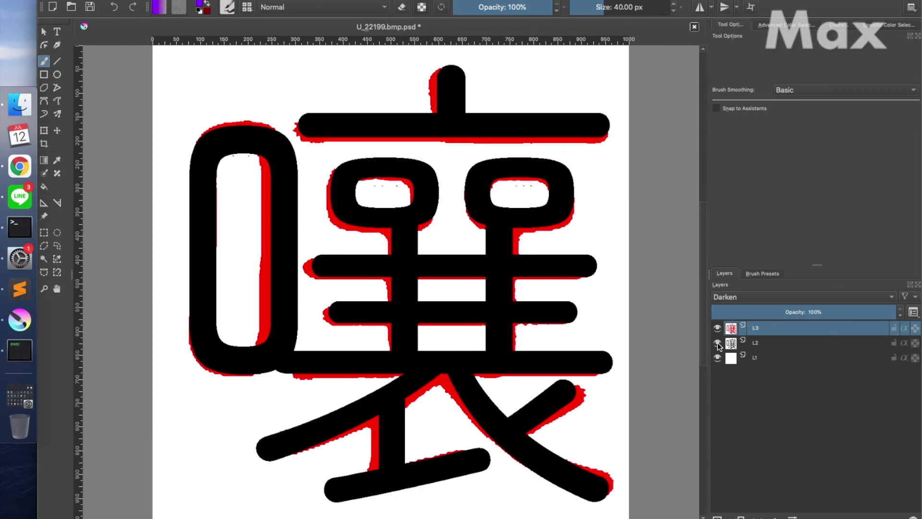
click(718, 343)
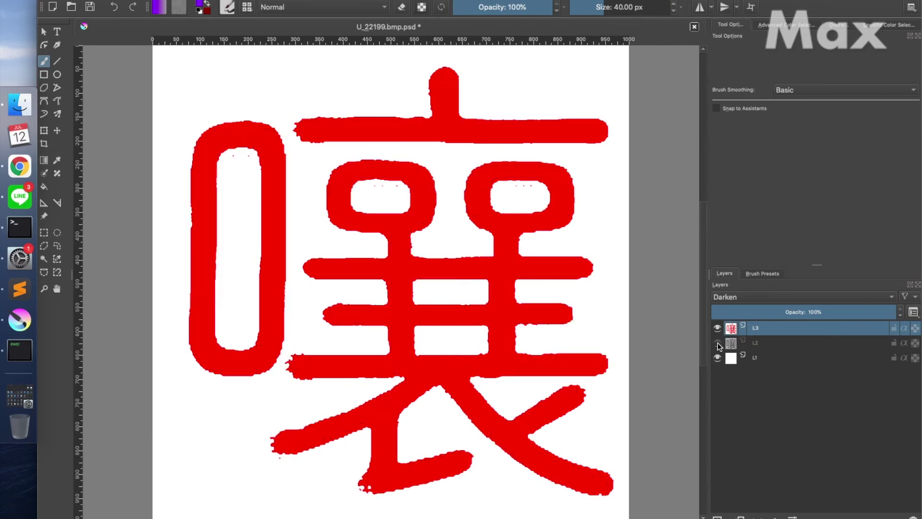
click(718, 343)
click(718, 343)
click(718, 343)
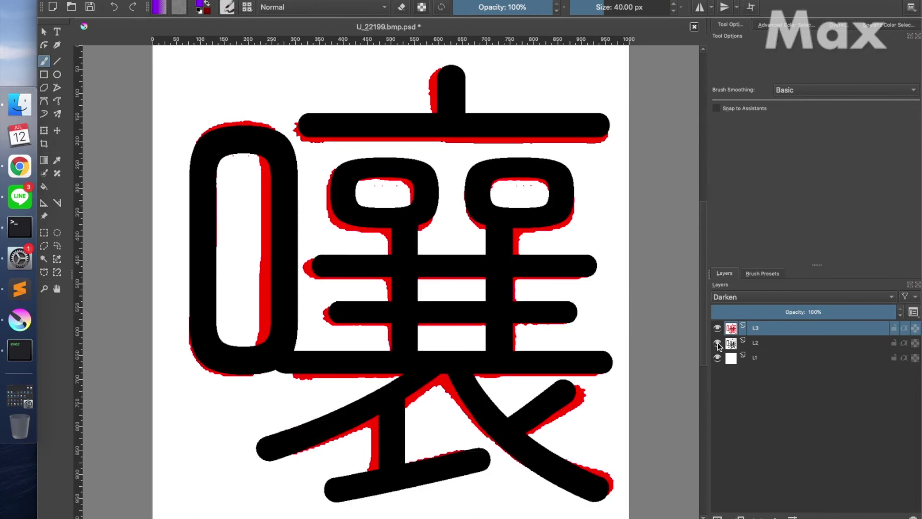
click(718, 342)
- Switch to FontForge and open the 嚷 glyph (uni56B7), then show layer L2 again in Krita and return to the glyph
key(super+Tab)
key(super+Tab)
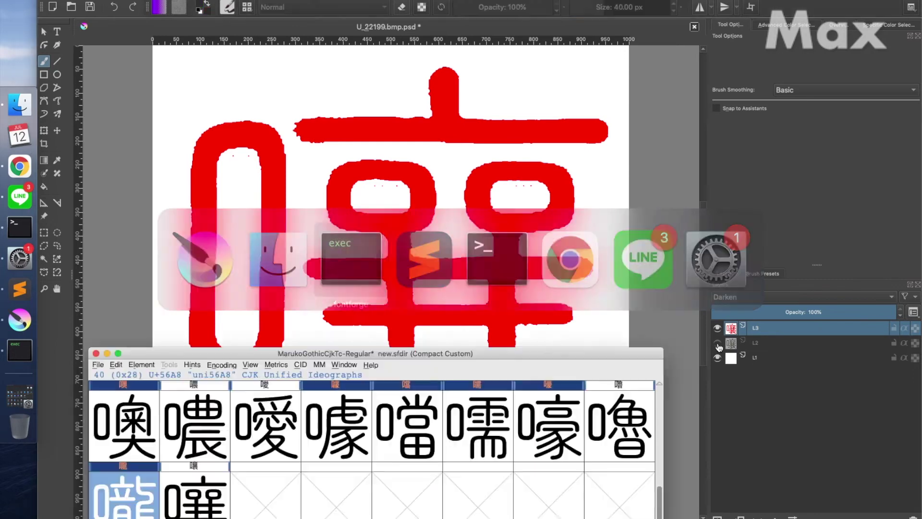
click(204, 510)
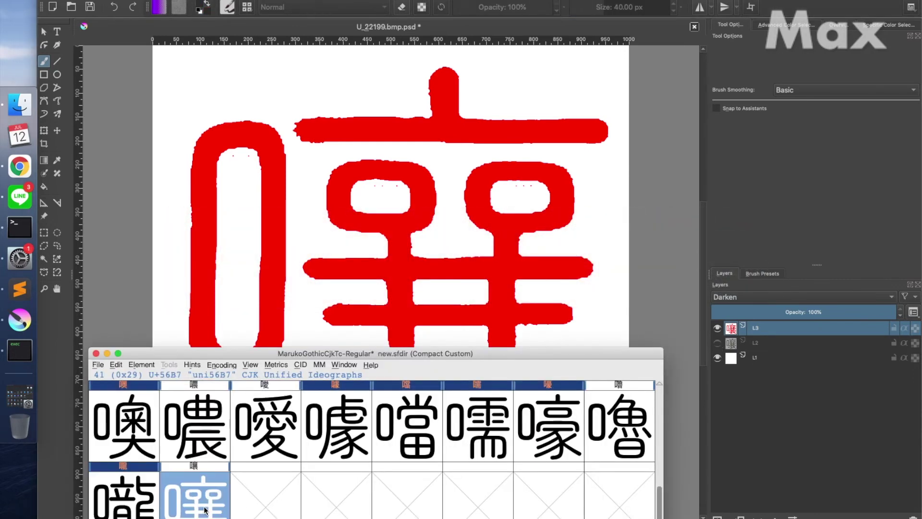
double_click(204, 510)
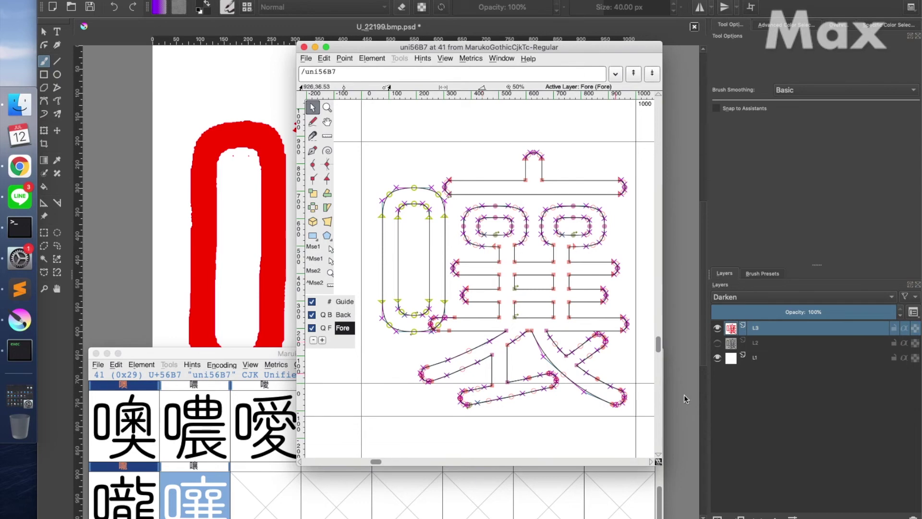
click(718, 344)
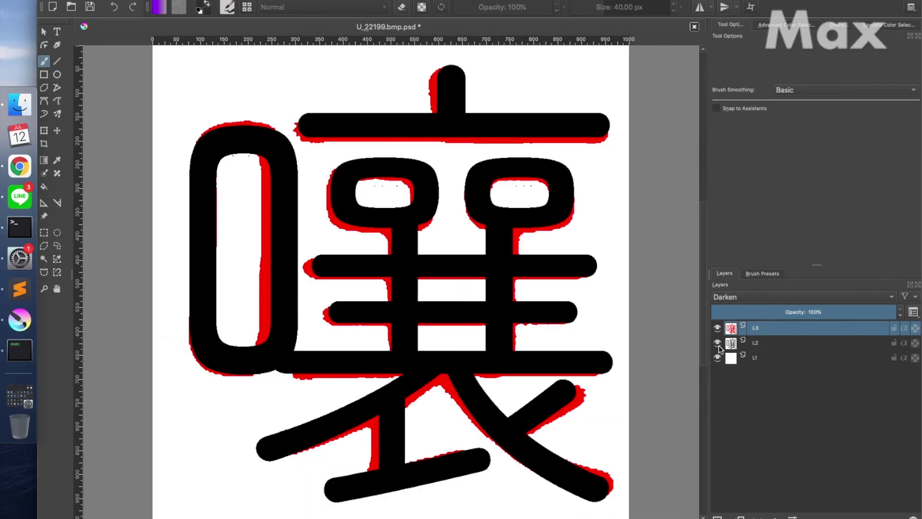
key(super+Tab)
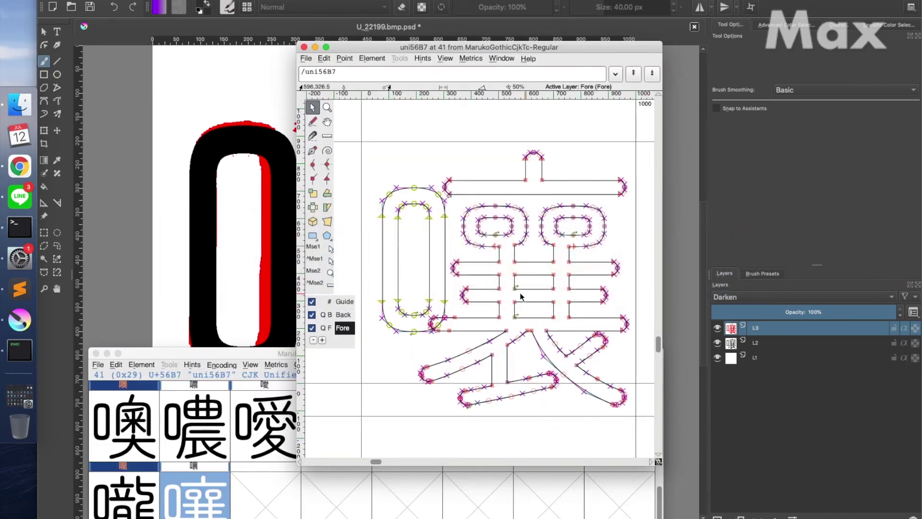
- Shift the whole 口 component of uni56B7 to the left
key(Left)
key(Left)
key(Left)
key(Left)
key(Left)
key(Left)
key(Left)
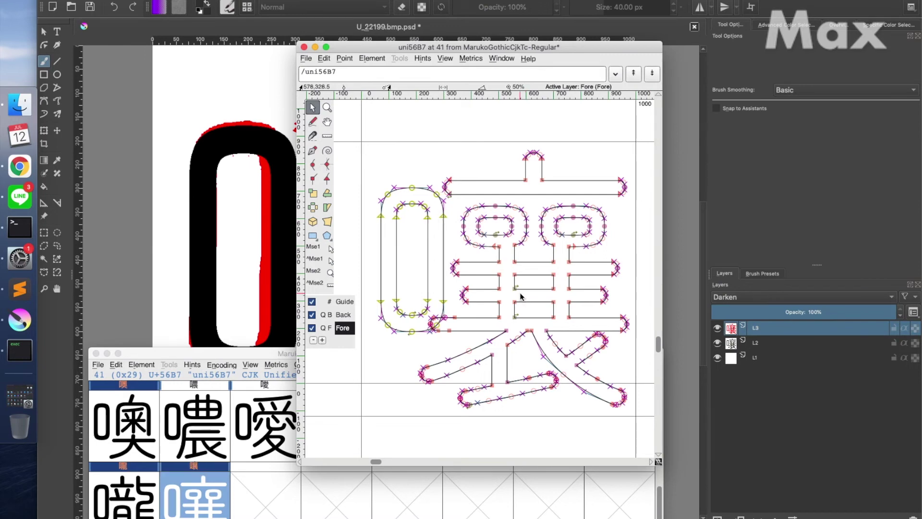
key(Left)
key(Left)
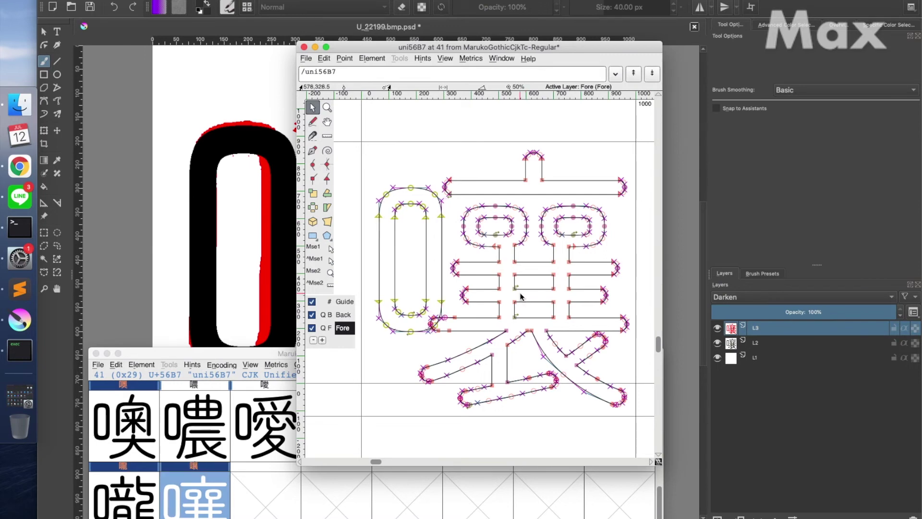
key(Left)
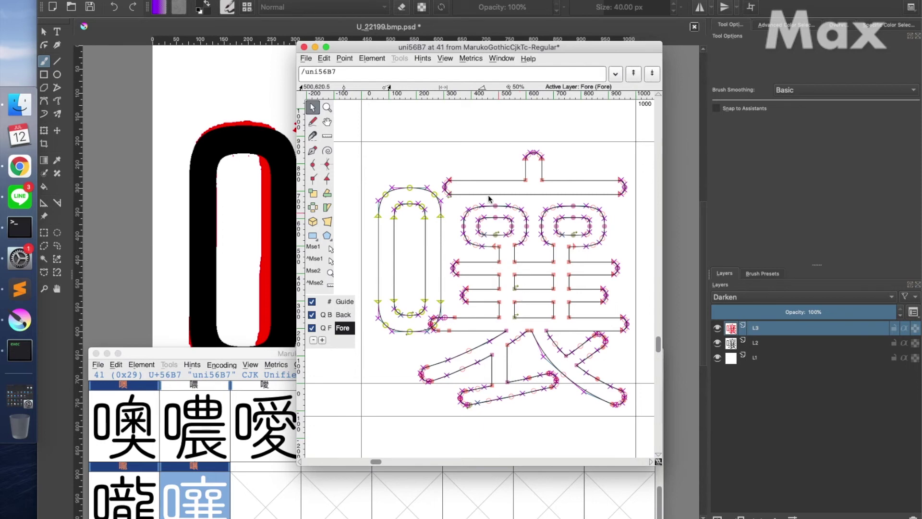
- Select the left side of the 口 component's inner and outer contours and shift it 12 units right
click(379, 167)
drag(380, 167, 417, 352)
drag(372, 170, 415, 355)
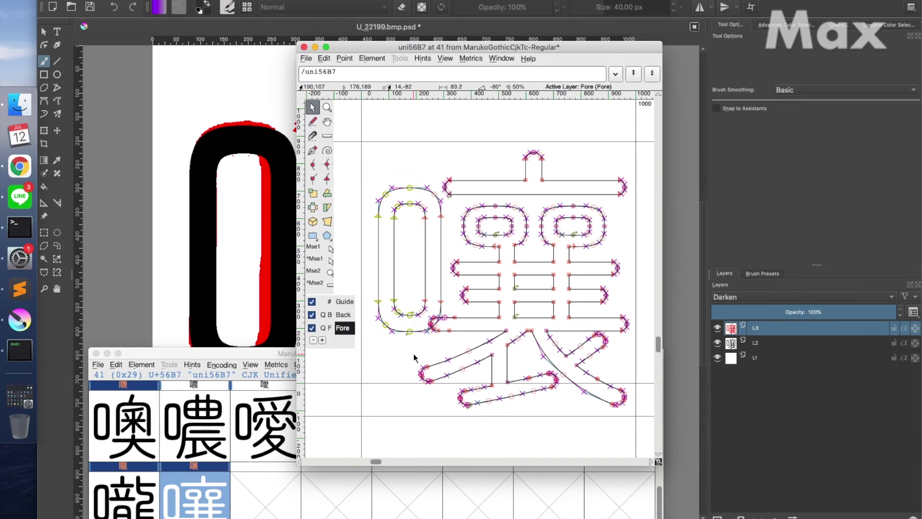
key(Right)
key(Right)
key(Right)
key(Right)
key(Right)
key(Right)
key(Right)
key(Right)
key(Right)
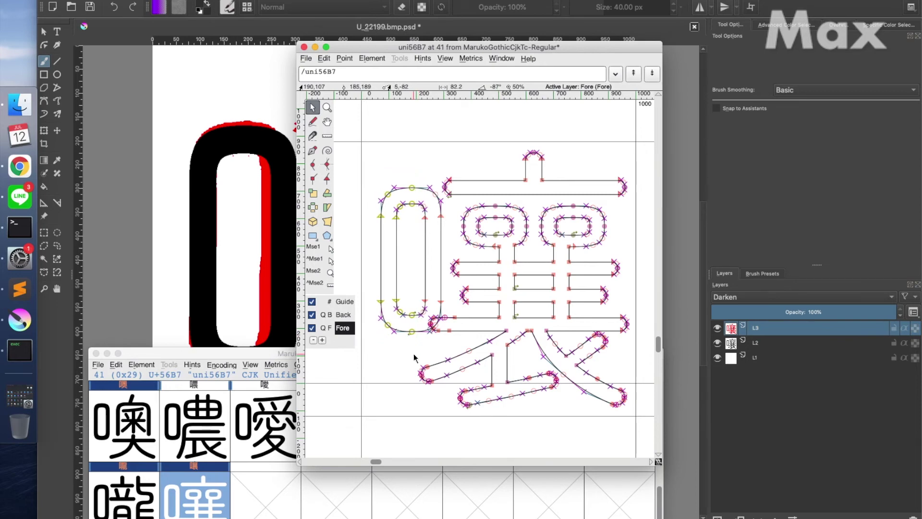
key(Right)
key(Right)
key(Right)
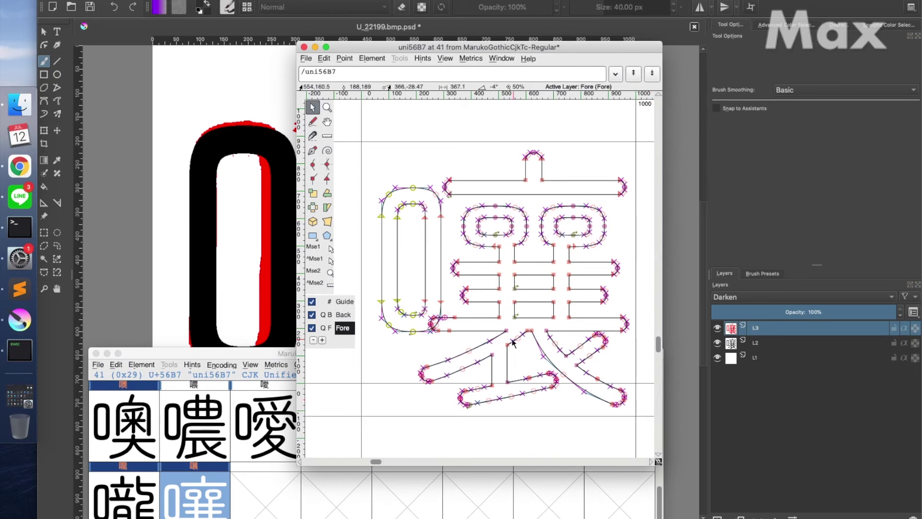
- Shift the left end of the 襄 component's lowest long horizontal stroke, where it overlaps the 口, about 30 units right
scroll(512, 342, up, 3)
scroll(471, 324, down, 5)
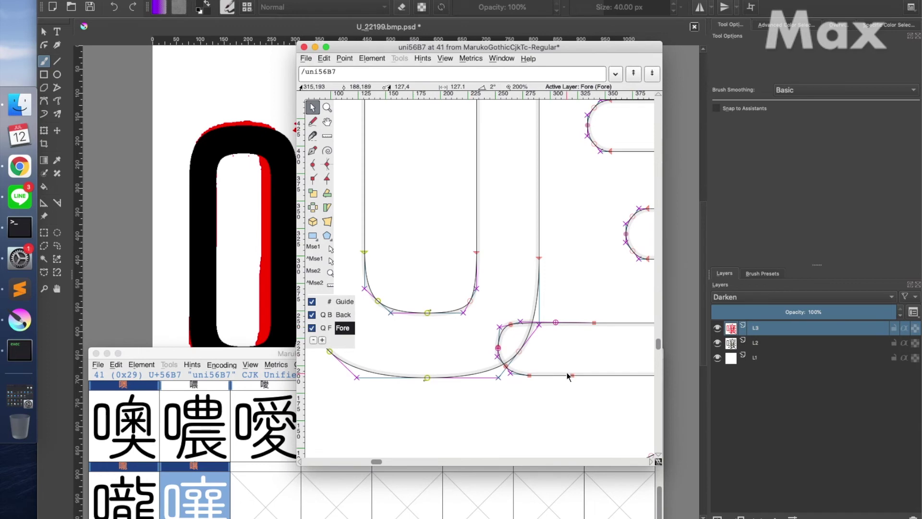
drag(486, 316, 602, 383)
key(Right)
key(Right)
key(Right)
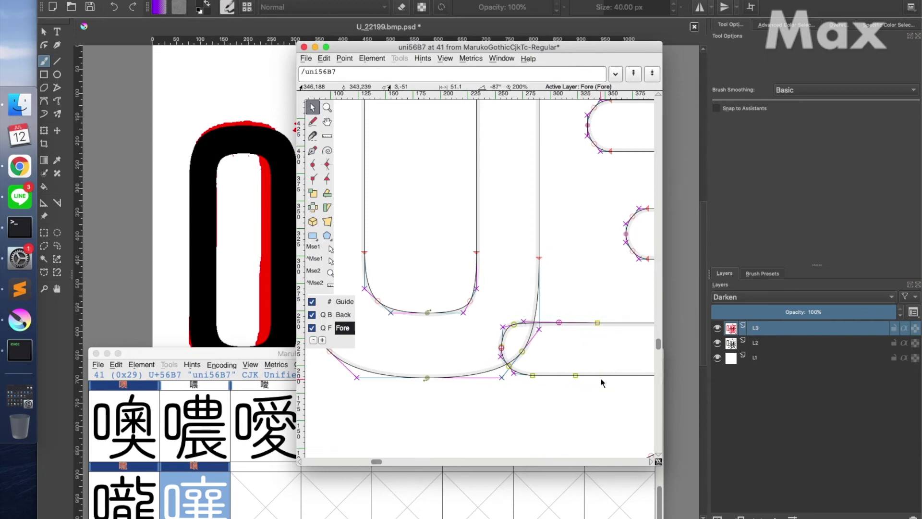
key(Left)
key(Left)
key(Left)
drag(521, 356, 579, 380)
scroll(572, 392, right, 5)
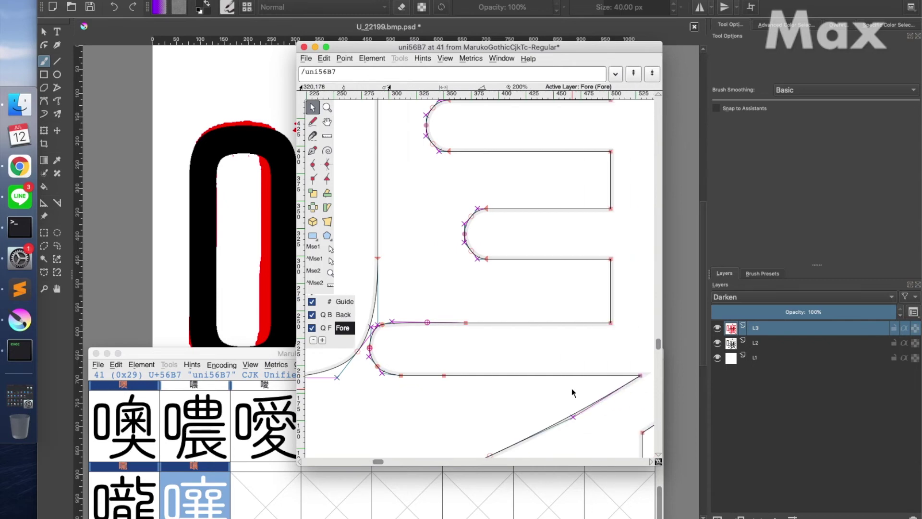
- Remove the extra curve point on the upper edge of the shortened stroke's rounded left end
drag(466, 323, 427, 323)
click(425, 323)
click(432, 331)
key(super+z)
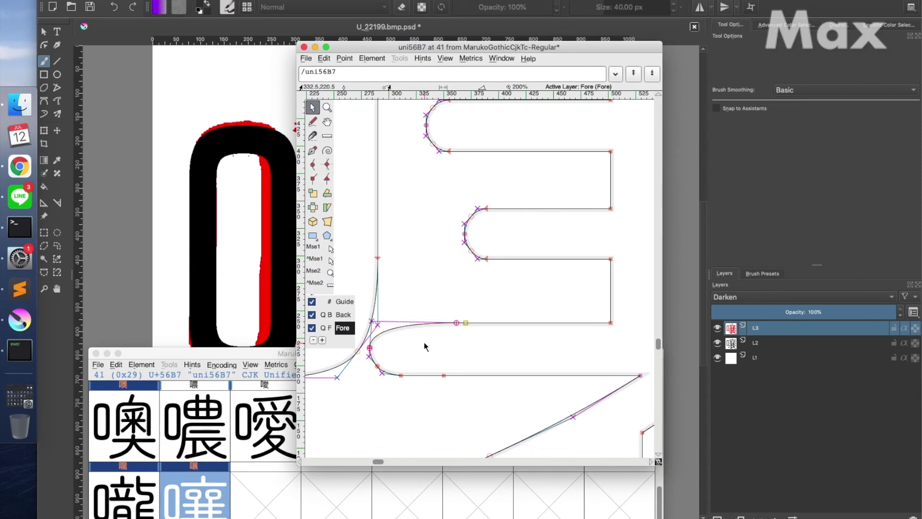
- Move the upper curve point of the shortened stroke's left end 63 units left to 307,239
click(467, 323)
click(465, 330)
click(465, 321)
key(Left)
key(Left)
key(Left)
key(Left)
key(Left)
key(Left)
key(Left)
key(Left)
key(Left)
key(Left)
key(Left)
key(Left)
key(Left)
key(Left)
key(Left)
key(Left)
key(Left)
key(Left)
key(Left)
key(Left)
key(Left)
key(Left)
key(Left)
key(Left)
key(Left)
key(Left)
key(Left)
key(Left)
key(Left)
key(Left)
key(Left)
key(Left)
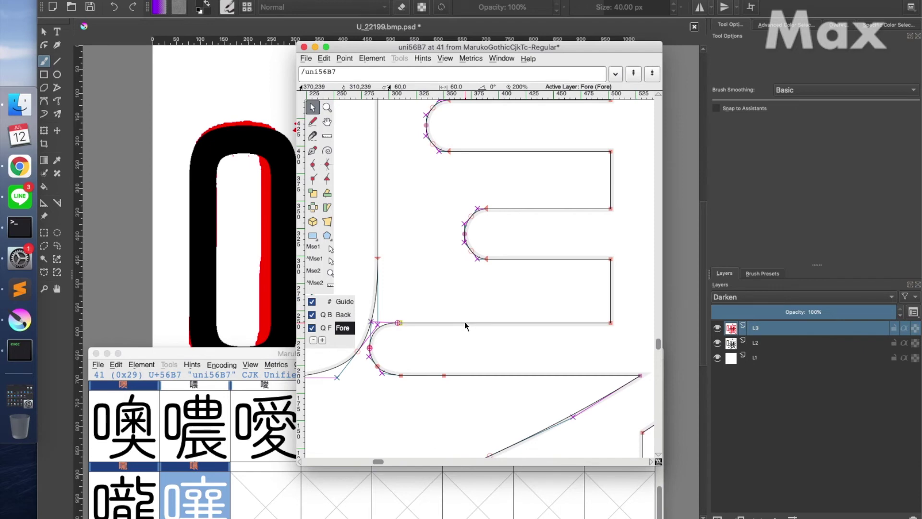
key(Left)
key(Left)
key(Left)
- Examine the reshaped stroke end beside the 口, hide layer L2 in Krita to view the reference, and return to the glyph
key(ctrl+minus)
key(ctrl+minus)
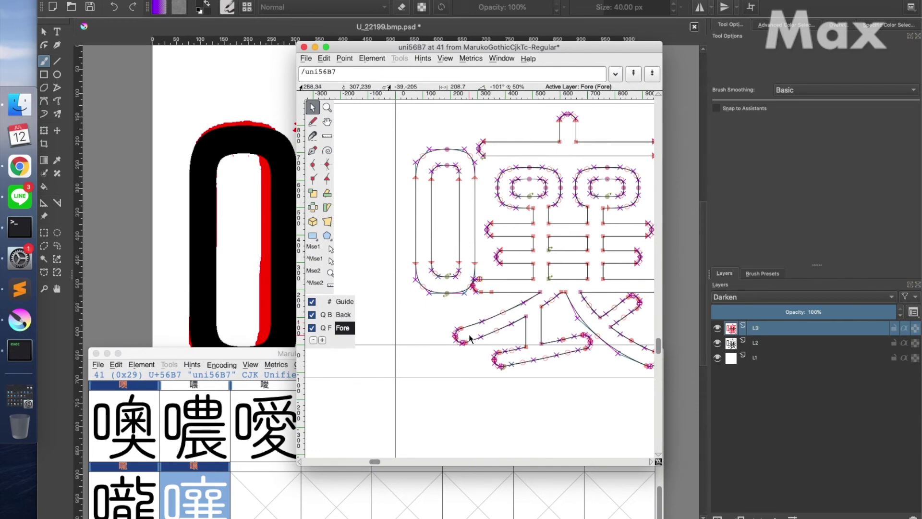
key(ctrl+plus)
scroll(472, 330, up, 3)
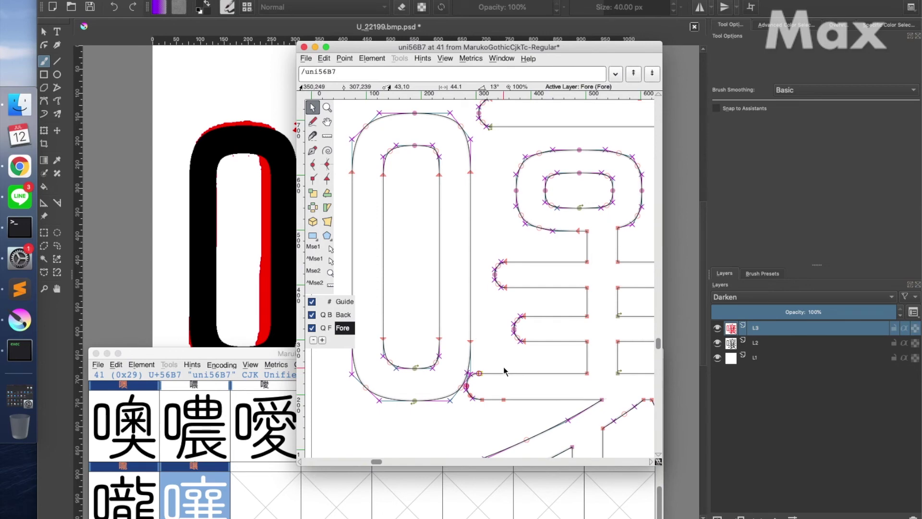
click(478, 27)
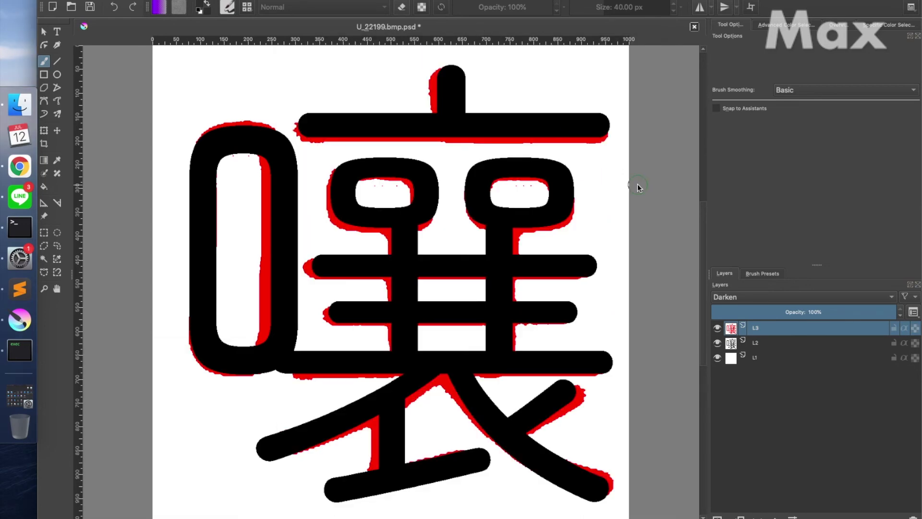
click(717, 342)
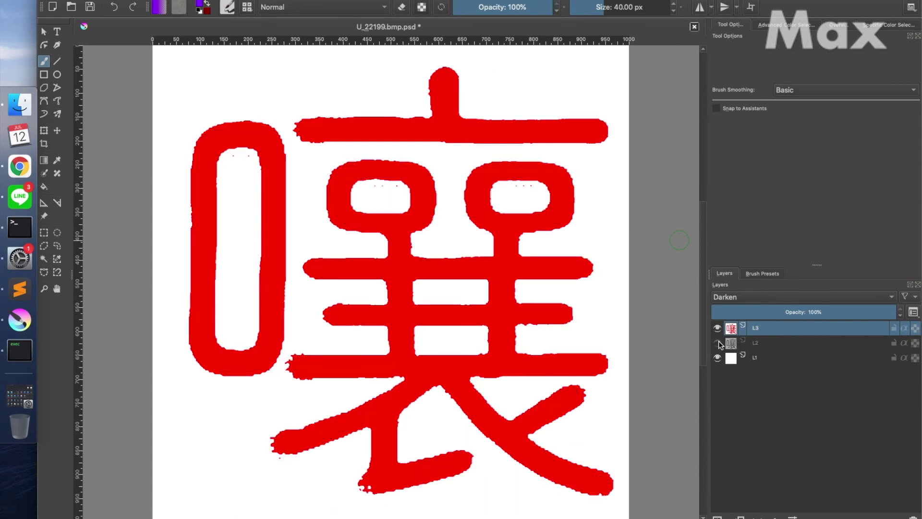
key(super+Tab)
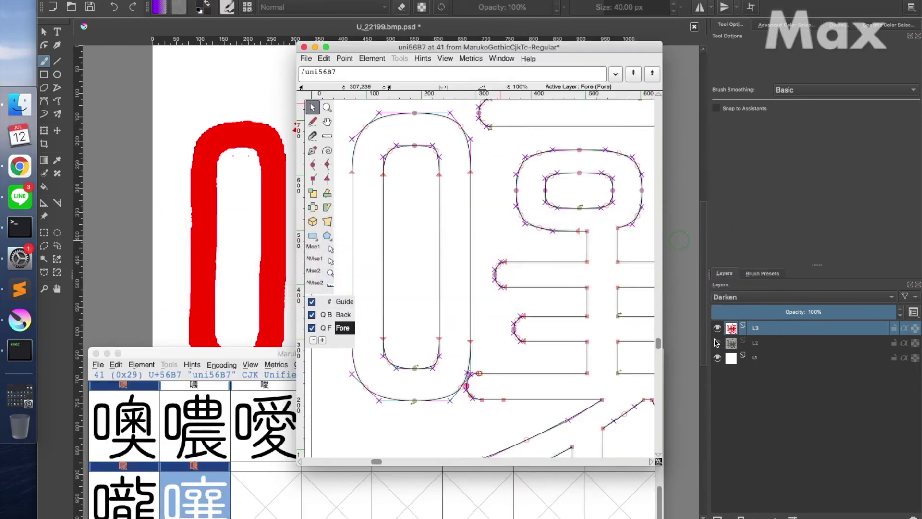
scroll(649, 312, up, 2)
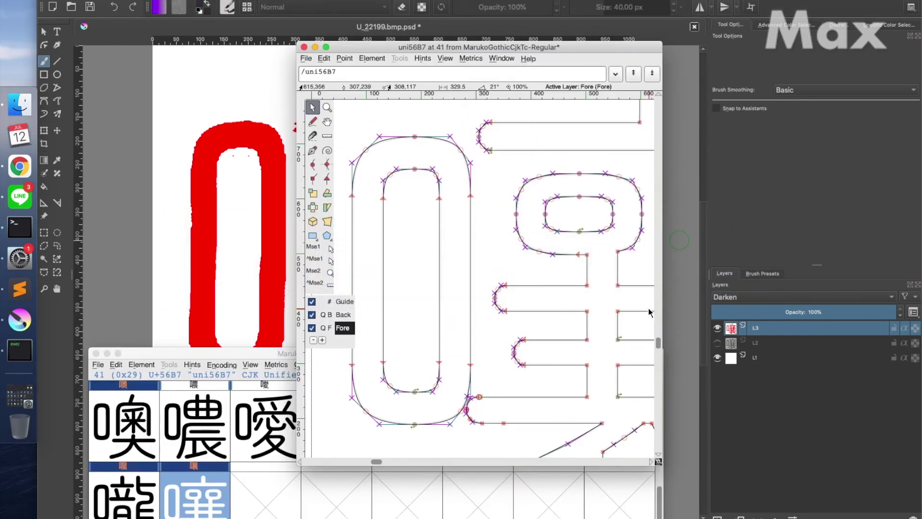
scroll(649, 312, up, 2)
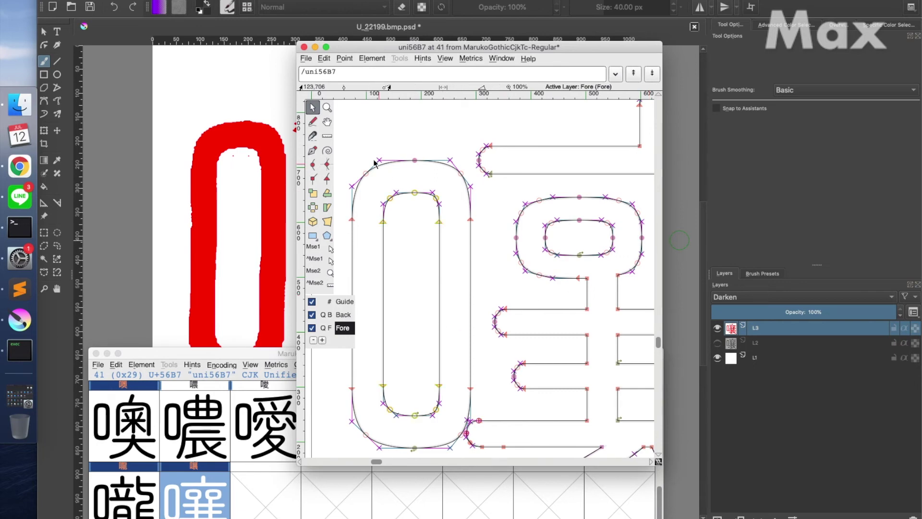
- Raise the upper end of the 口 component's outer and inner outlines by 18 units in the 嚷 glyph
click(351, 153)
drag(351, 153, 475, 245)
key(Up)
key(Up)
key(Up)
key(Up)
key(Up)
key(Up)
key(Up)
key(Up)
key(Up)
key(Up)
key(Up)
key(Up)
key(Up)
key(Up)
key(Up)
key(Up)
key(Up)
key(Up)
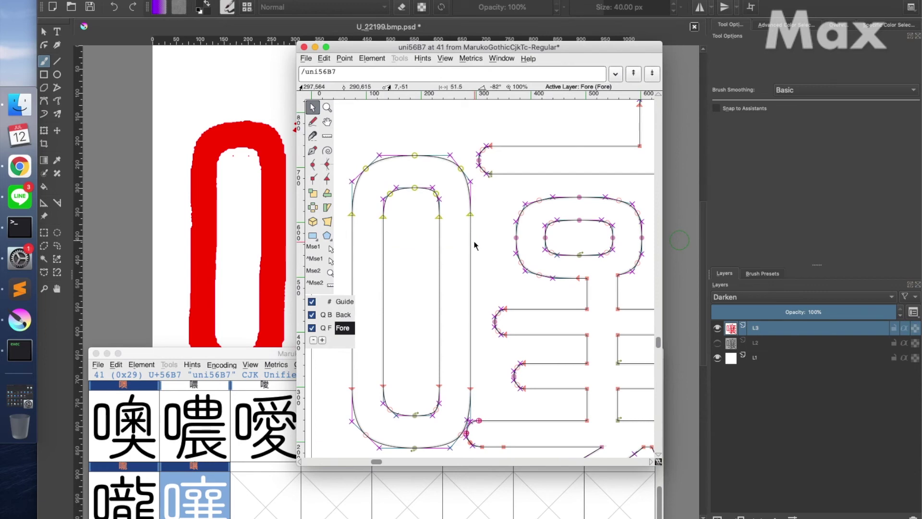
- Compare the adjusted 嚷 glyph with its reference in Krita, then return to FontForge and save the font
click(477, 247)
scroll(500, 371, down, 3)
scroll(501, 372, right, 3)
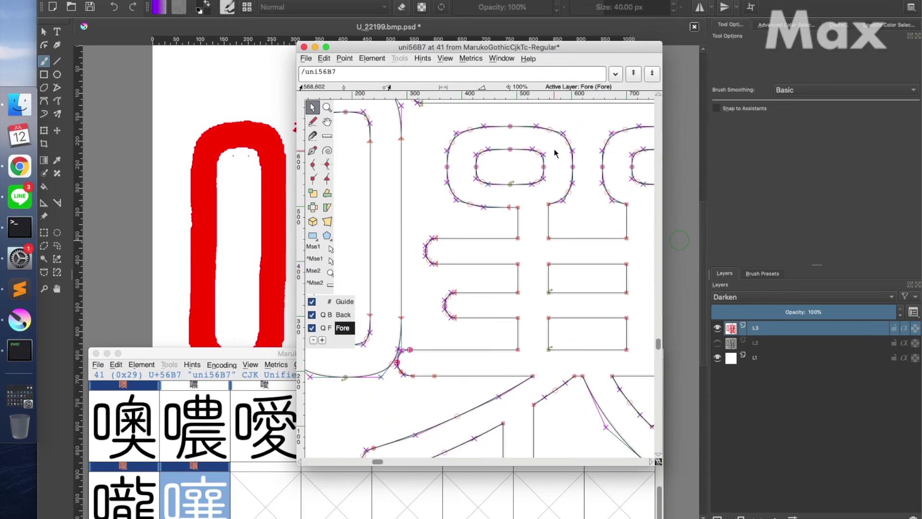
scroll(560, 114, up, 2)
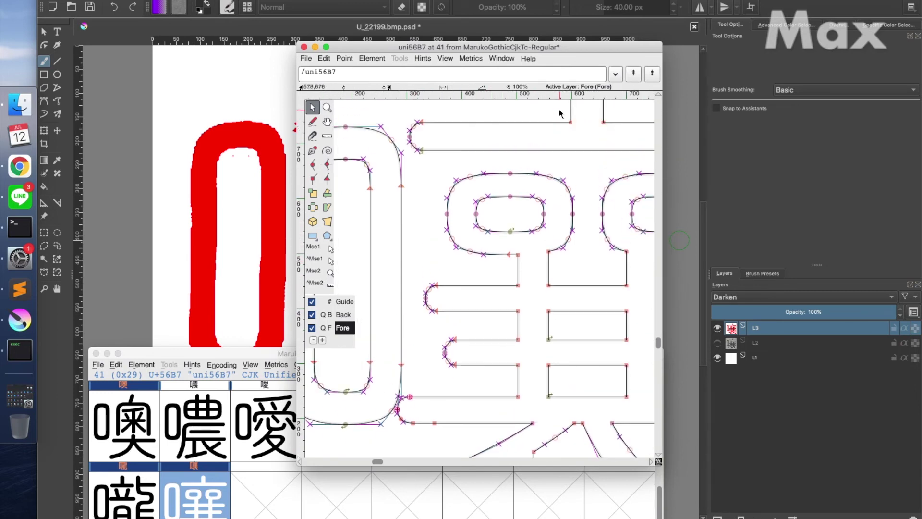
click(591, 27)
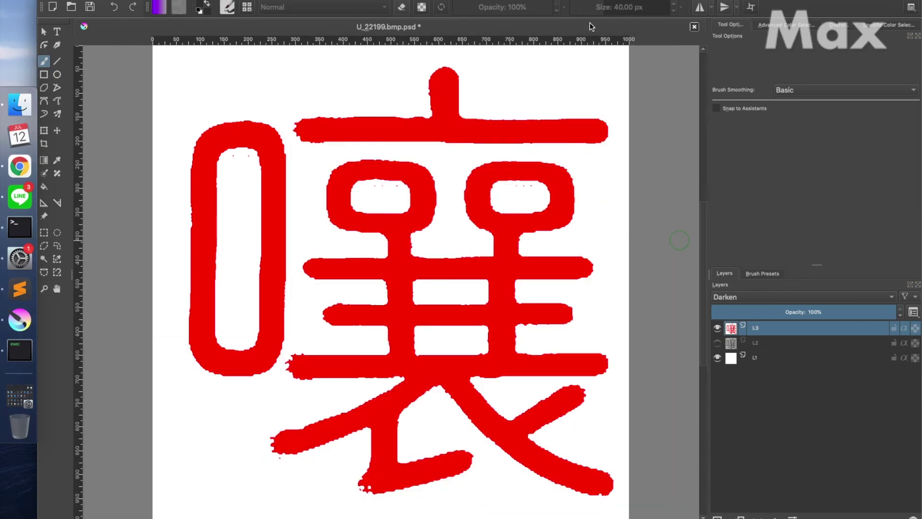
key(super+Tab)
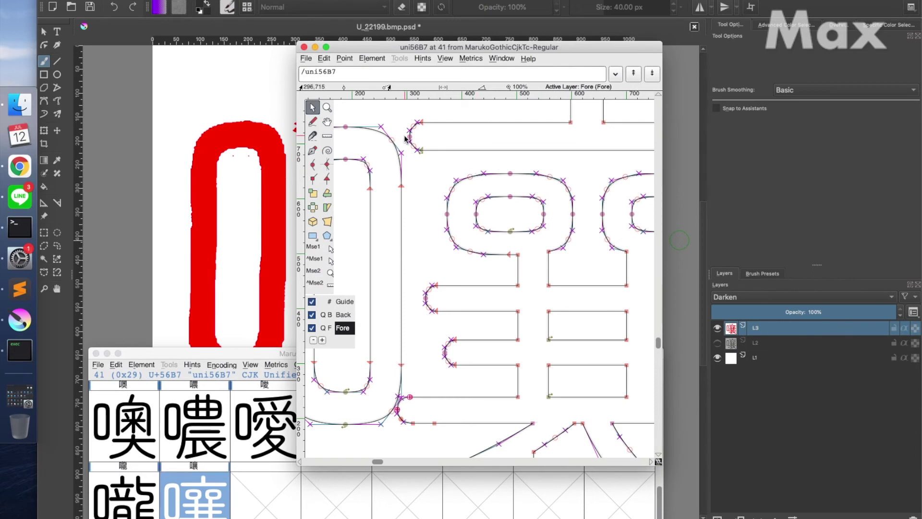
- Review the composed glyphs in the font overview back to the first row, and close the font
click(273, 480)
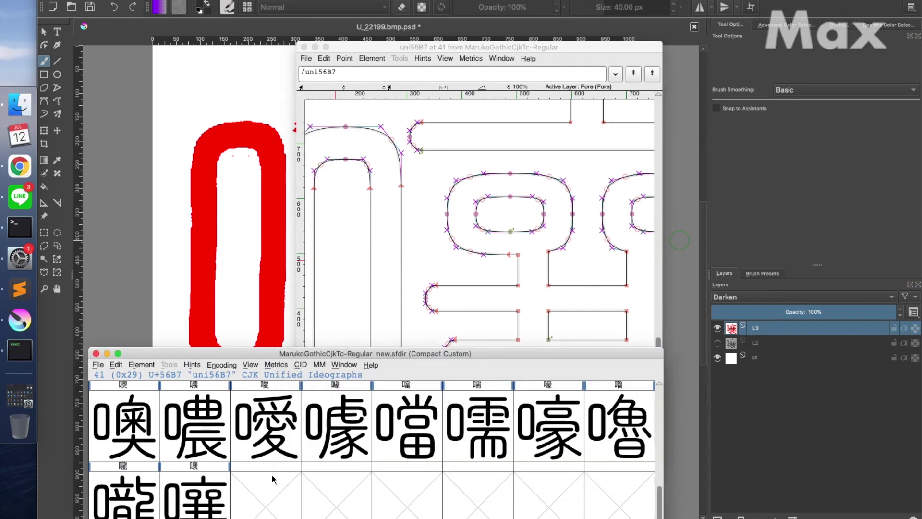
scroll(376, 498, up, 1)
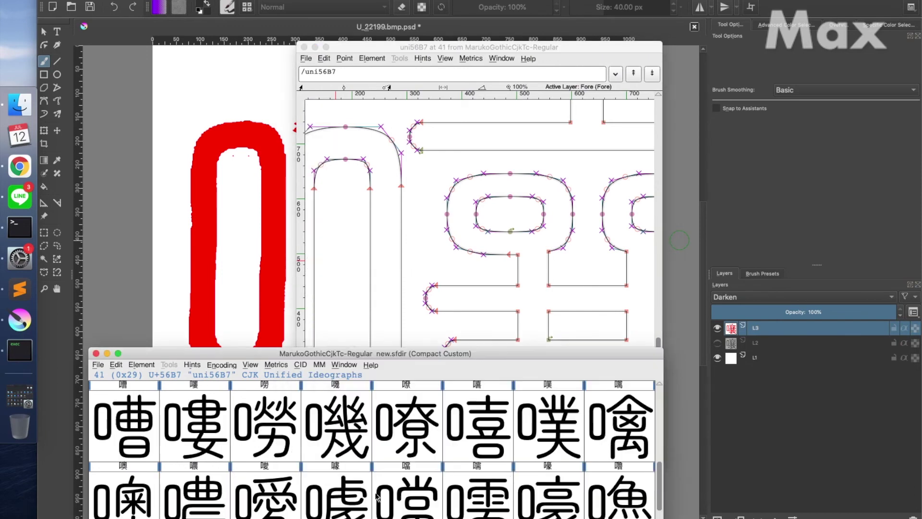
scroll(377, 497, up, 1)
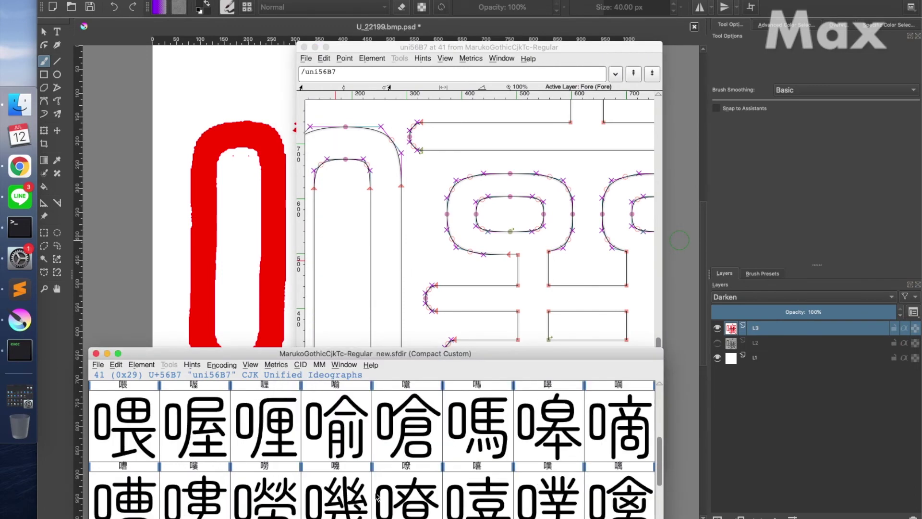
scroll(377, 497, up, 2)
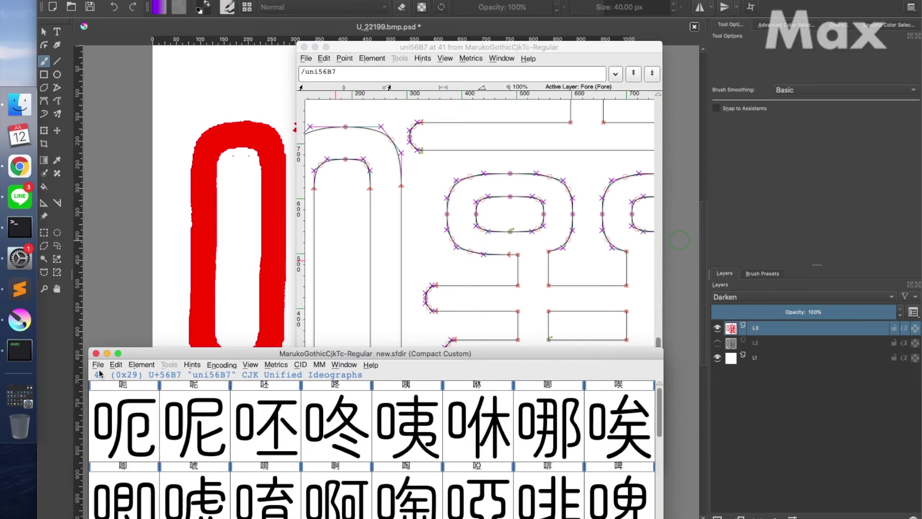
click(95, 354)
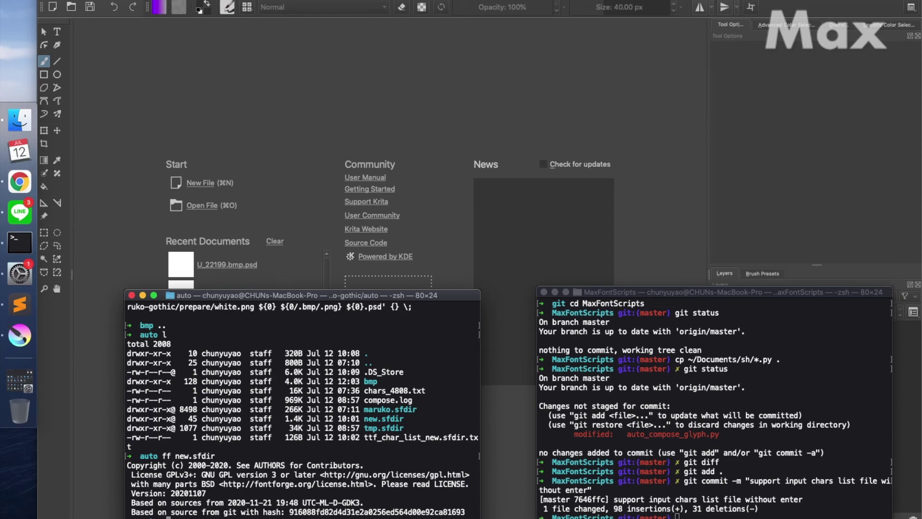
- In the terminal, change to the bmp folder and list the *.bmp.bmp files
key(Return)
text(ll)
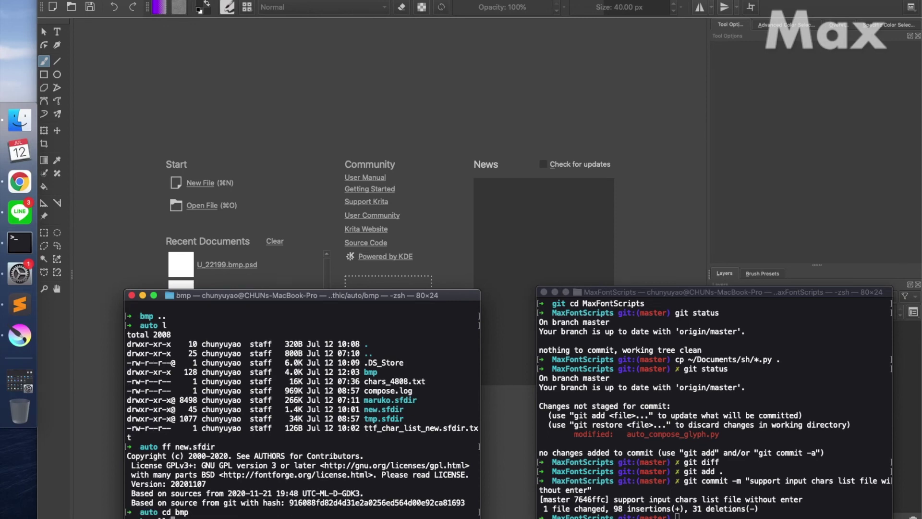
text( | wc )
text(bmp)
key(Return)
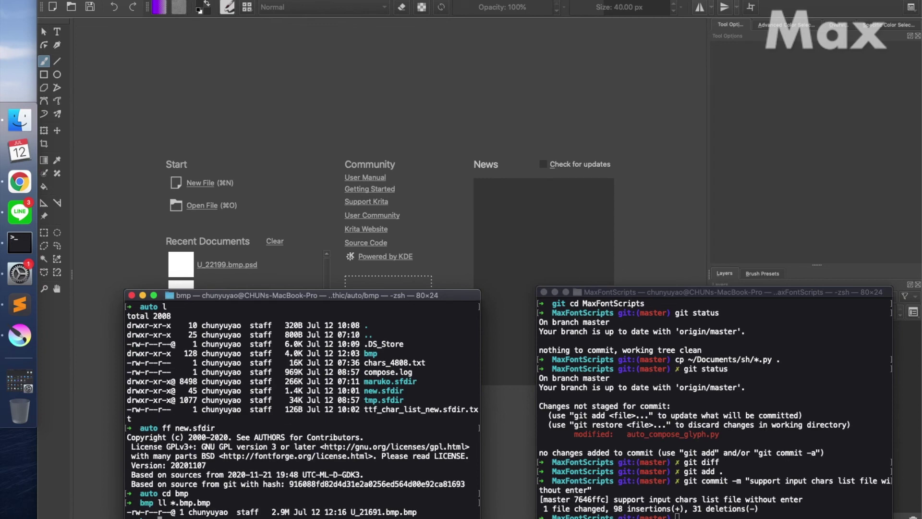
- Try to convert ~/Documents/maruko-gothic/auto/*.bmp.bmp to SVG with a find command that runs potrace -b svg -u 60
key(super+Tab)
key(super+Tab)
key(super+Tab)
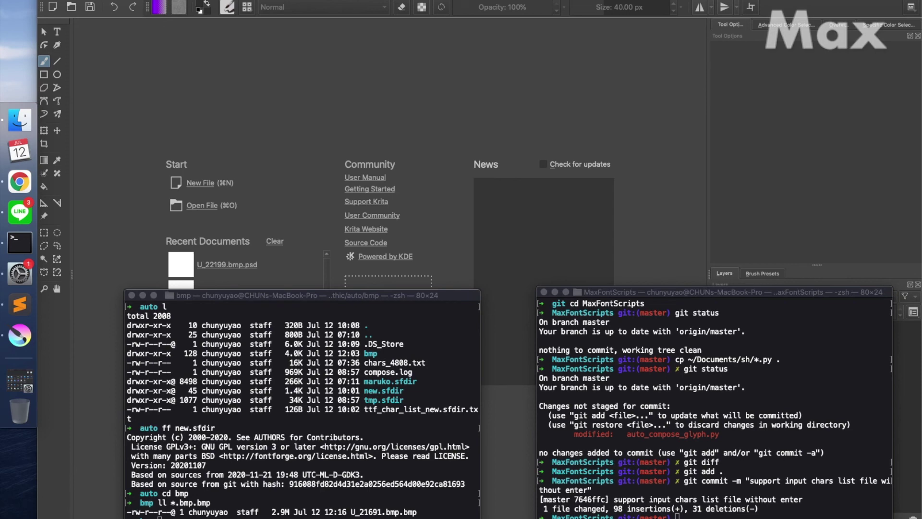
click(306, 479)
text(# convert from bmp to svg find ~/Documents/maruko-gothic/auto/*.bmp.bmp -exec potrace -b svg -u 60 {} -o {}.svg \;)
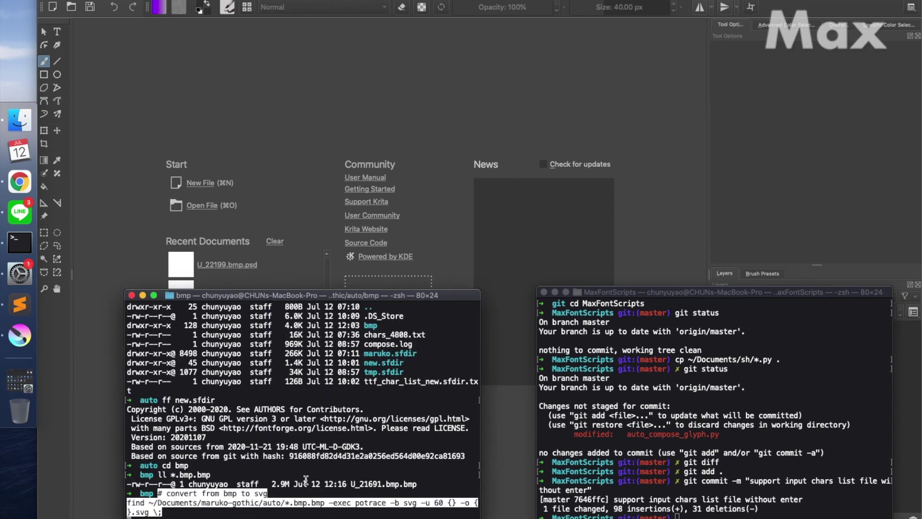
key(Return)
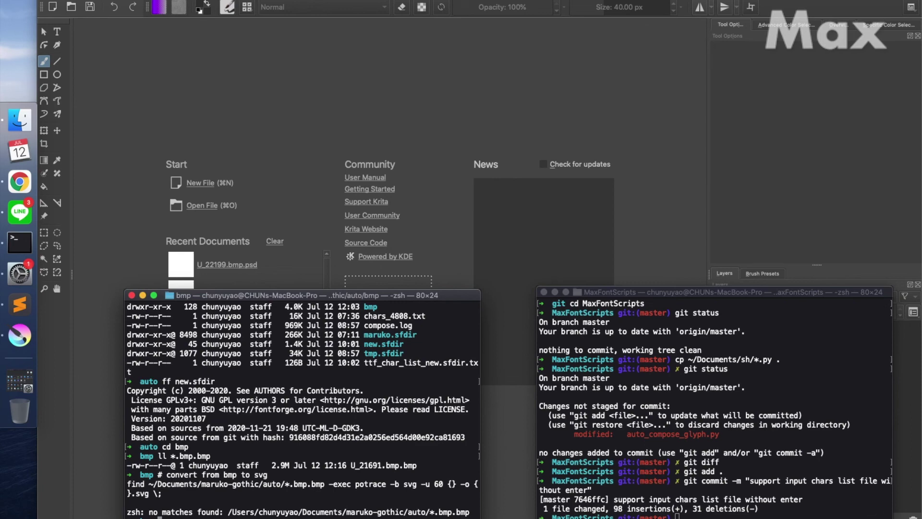
- Convert ~/Documents/maruko-gothic/auto/bmp/*.bmp.bmp to SVG files named {}.svg, using find with potrace -b svg -u 60
key(super+Tab)
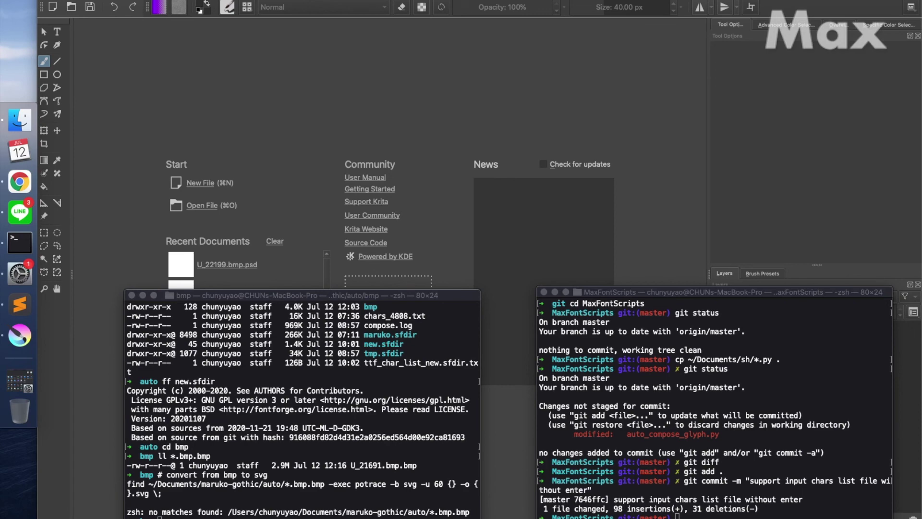
key(super+Tab)
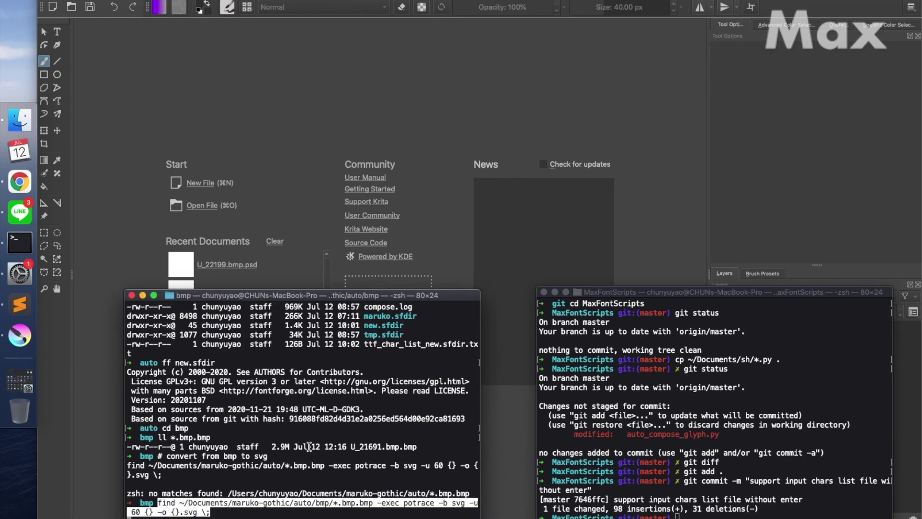
text(find ~/Documents/maruko-gothic/auto/bmp/*.bmp.bmp -exec potrace -b svg -u 60 {} -o {}.svg \;)
key(Return)
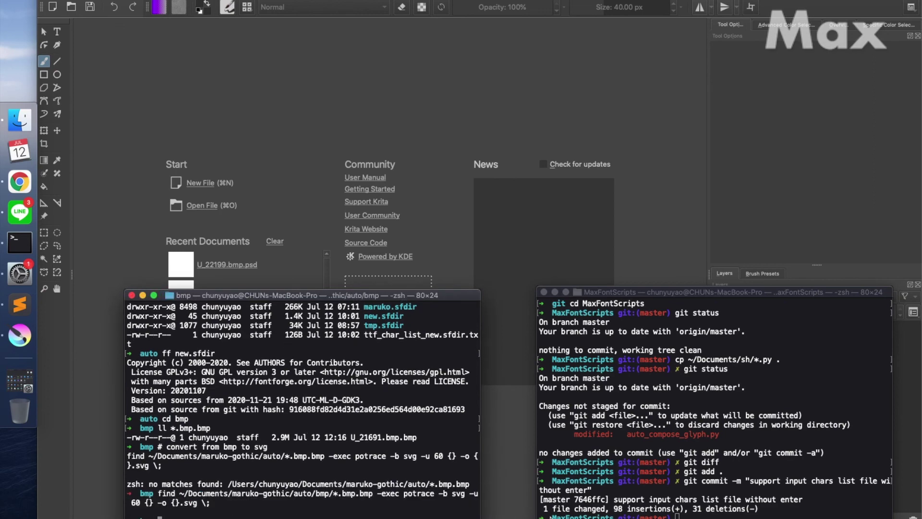
- List the *.svg files in the bmp folder to check the conversion output
key(super+Tab)
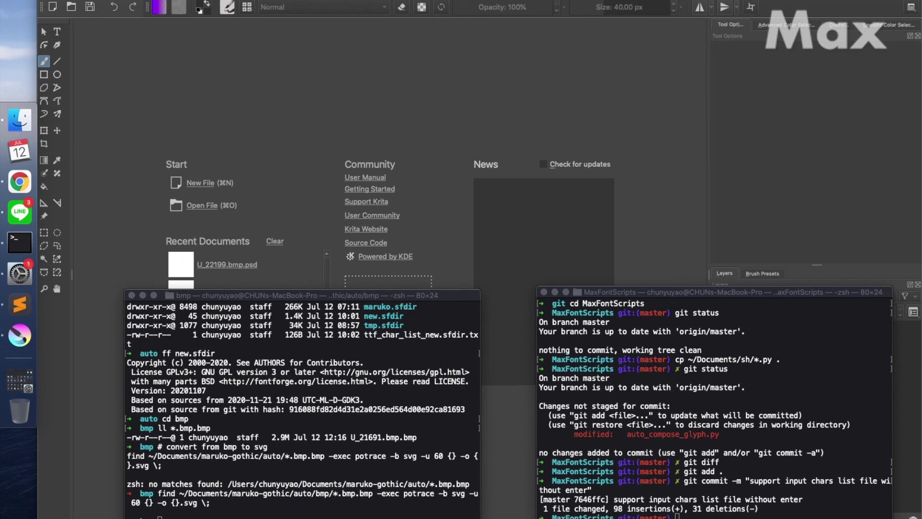
click(329, 466)
text(ll *.svg)
key(Return)
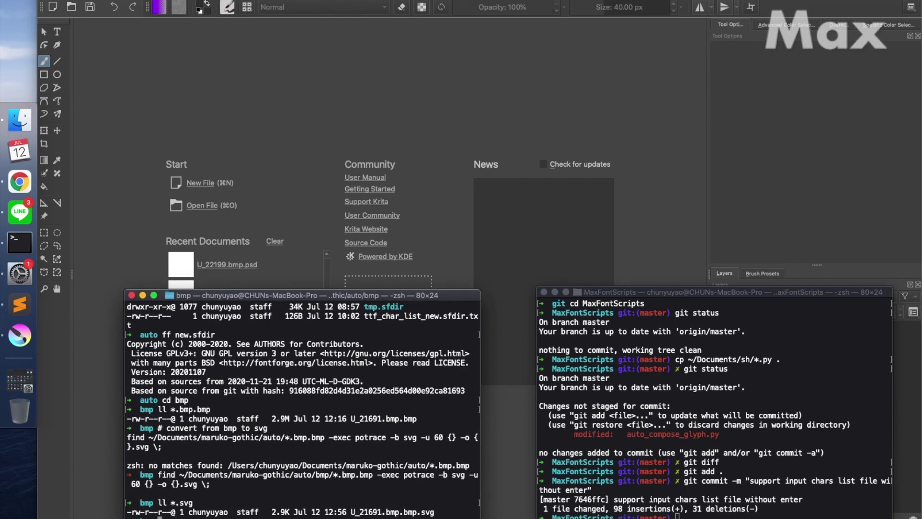
- Run import_svg.py to import the SVGs from auto/bmp/ into new.sfdir, with filename pattern "U_%s.bmp.bmp.svg" and filename source unicode_int
key(super+Tab)
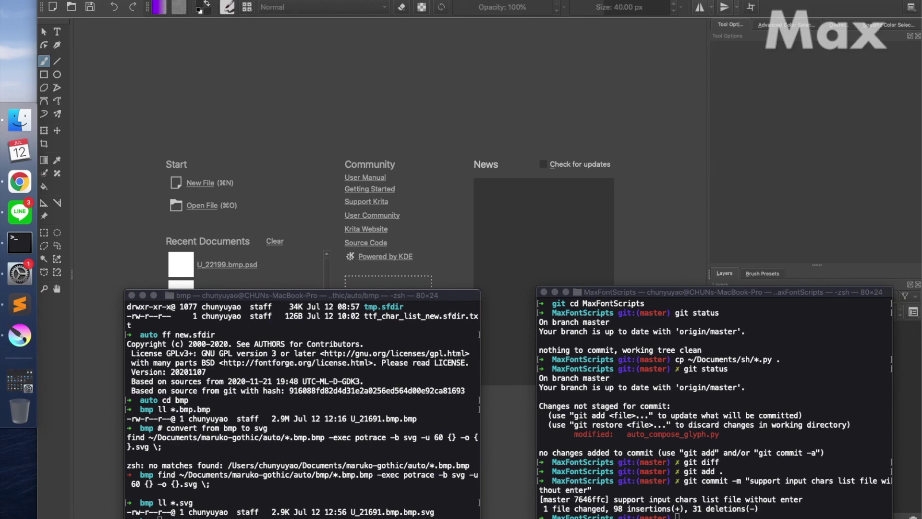
key(super+grave)
text(ff ~/Documents/sh/import_svg.py --input ~/Documents/maruko-gothic/auto/new.sfdir --svg_path ~/Documents/maruko-gothic/auto/bmp/ --filename_pattern="U_%s.bmp.bmp.svg" --filename_source=unicode_int)
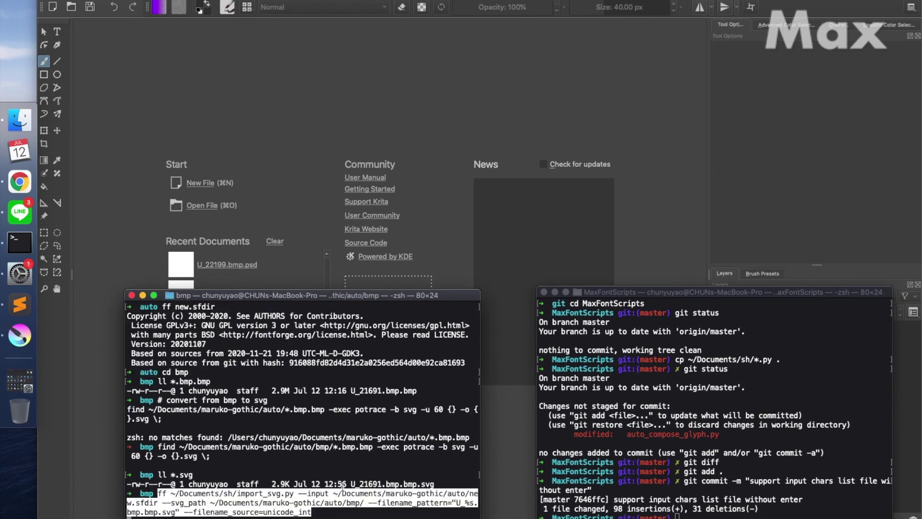
key(Return)
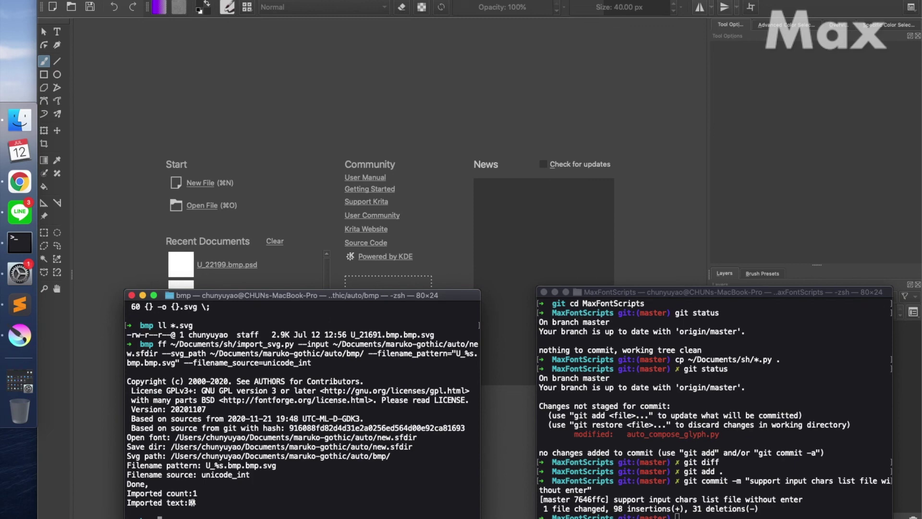
text(ff new.sf)
key(BackSpace)
text(sfd)
key(BackSpace)
key(BackSpace)
key(BackSpace)
key(BackSpace)
key(BackSpace)
key(BackSpace)
key(BackSpace)
key(BackSpace)
key(BackSpace)
- Go up to the auto folder and open new.sfdir in FontForge with the ff command
key(Return)
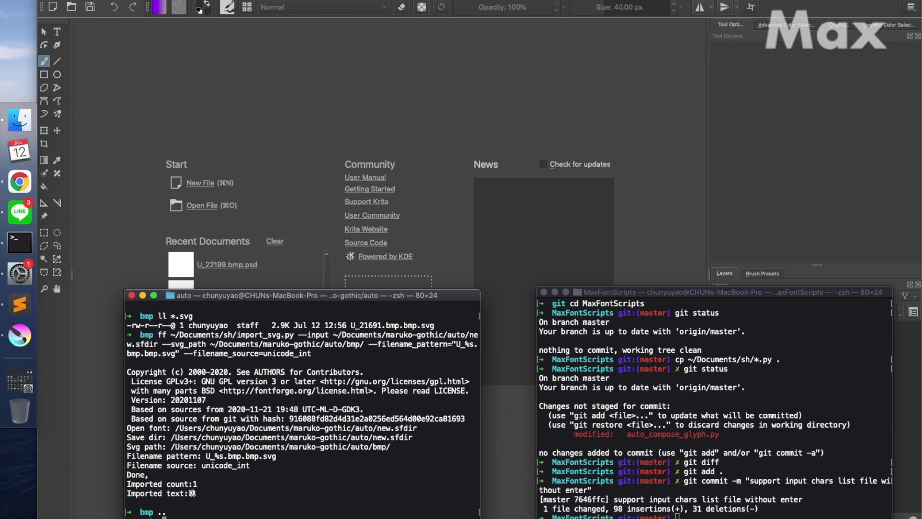
text(ff new.sfdir)
key(Return)
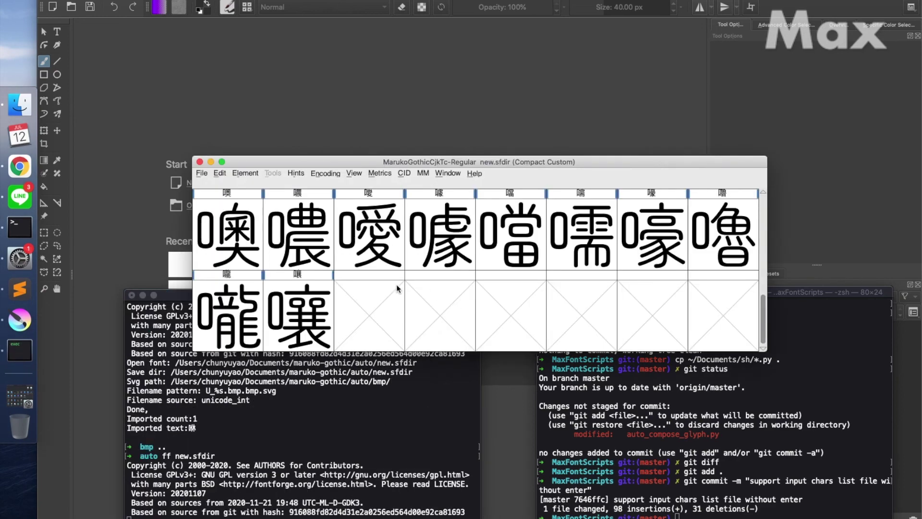
- Open the imported 咻 glyph (uni54BB) from the first row, examine its outline at 200%, and close it
scroll(397, 288, up, 5)
scroll(397, 288, up, 1)
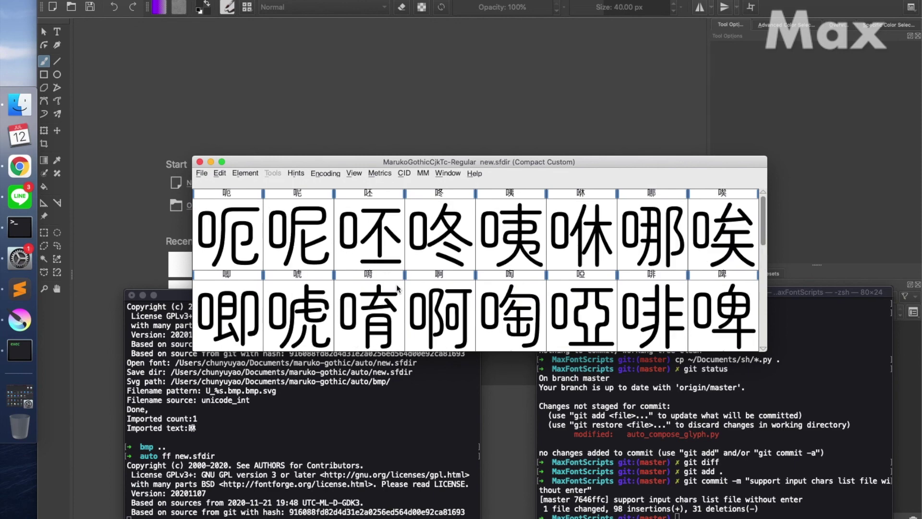
mouse_move(596, 246)
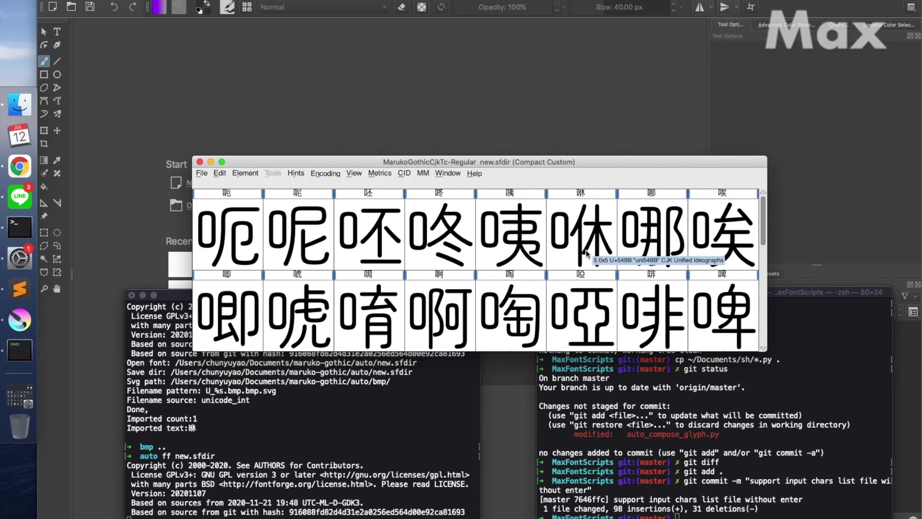
click(586, 249)
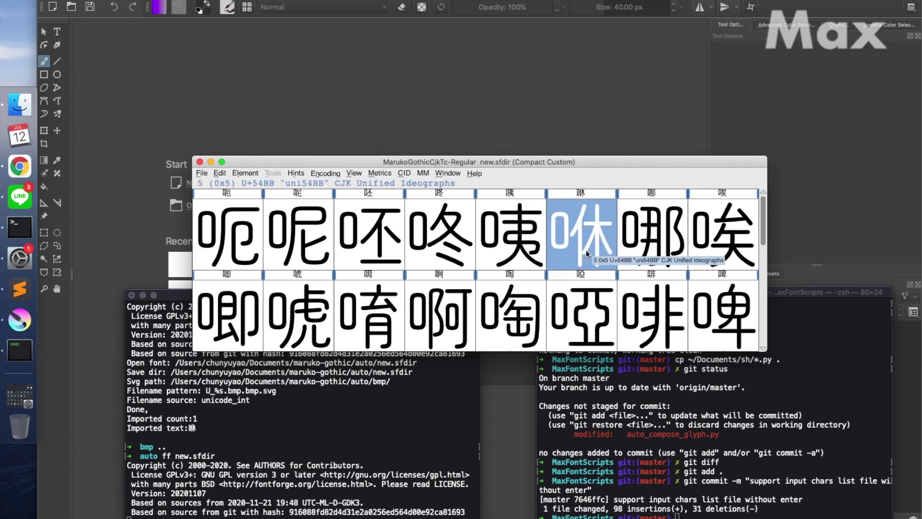
double_click(586, 249)
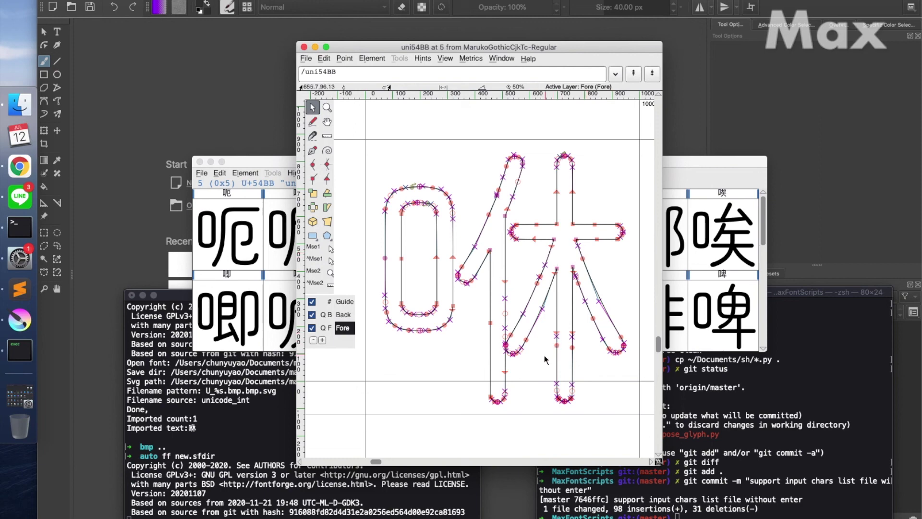
key(ctrl+plus)
key(ctrl+plus)
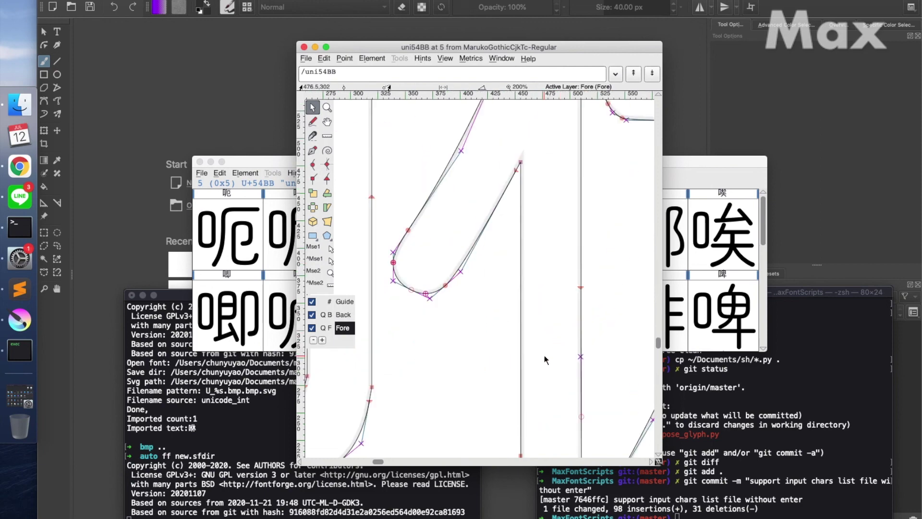
key(ctrl+shift+q)
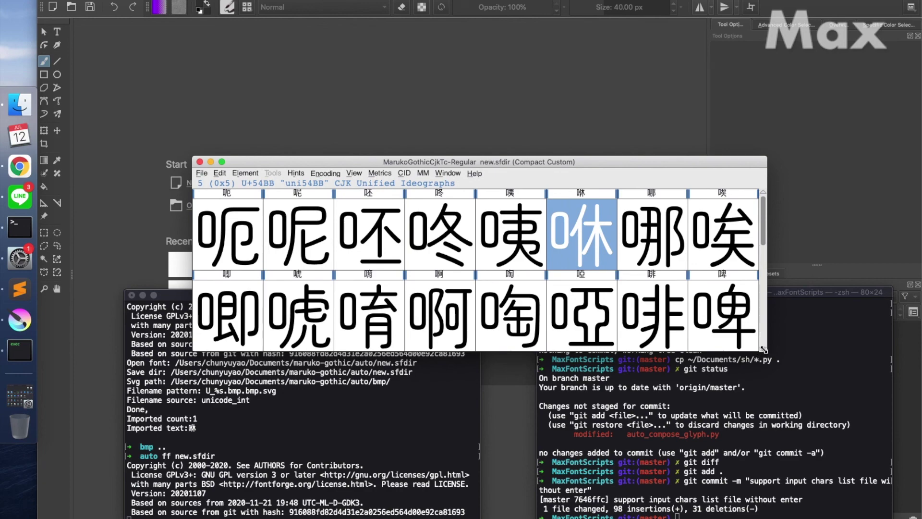
- Open the 嗆 glyph (uni55C6), revert the glyph, and close its window
scroll(764, 345, down, 10)
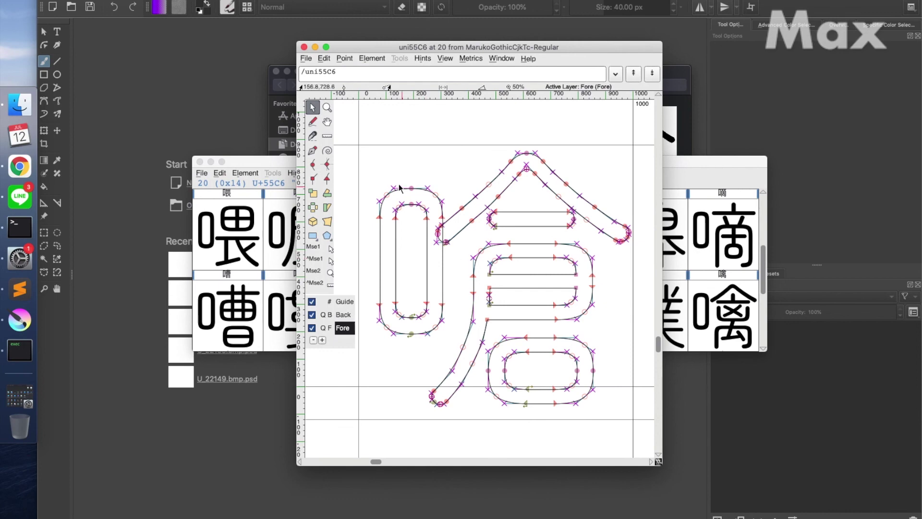
click(306, 59)
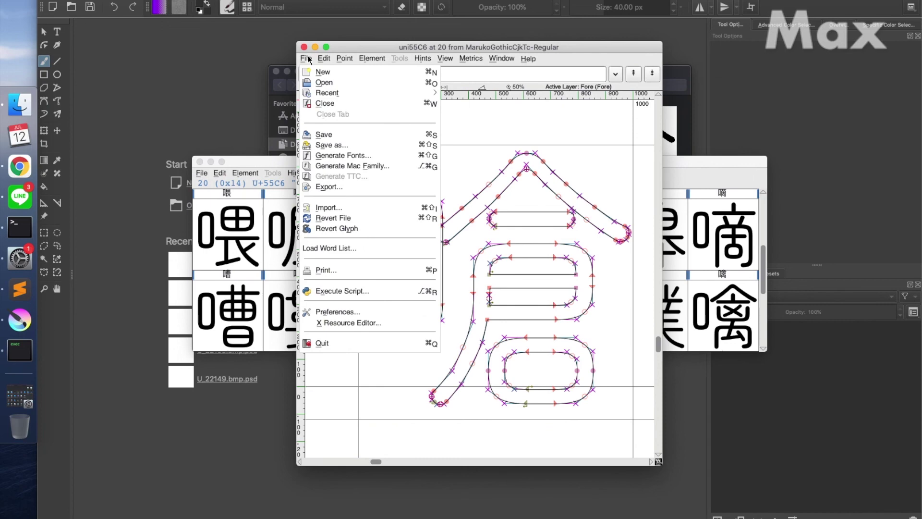
click(346, 227)
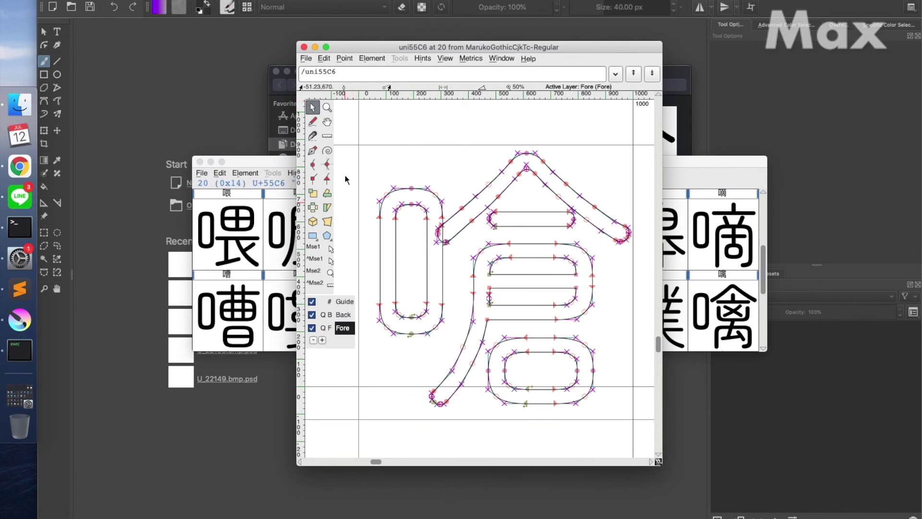
click(304, 47)
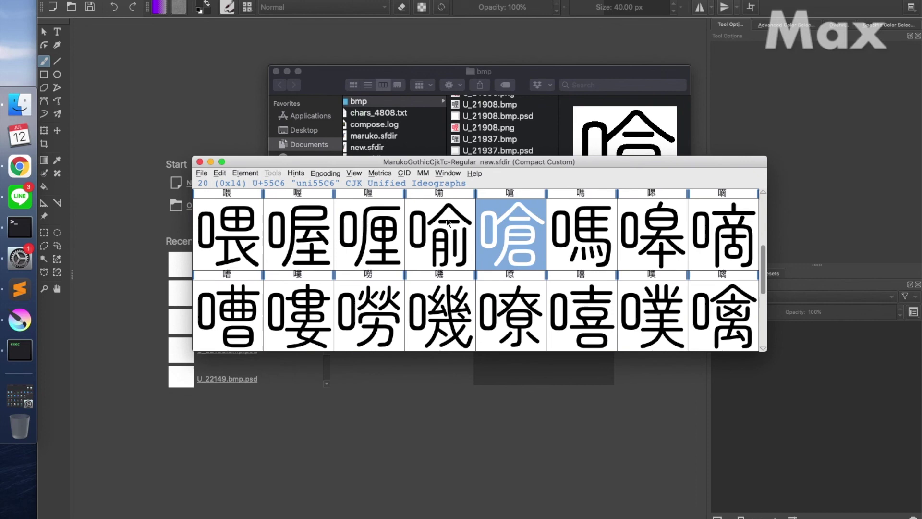
- Open the 嗆 glyph (uni55C6) to inspect its original outline, and close both its window and the font window
double_click(488, 255)
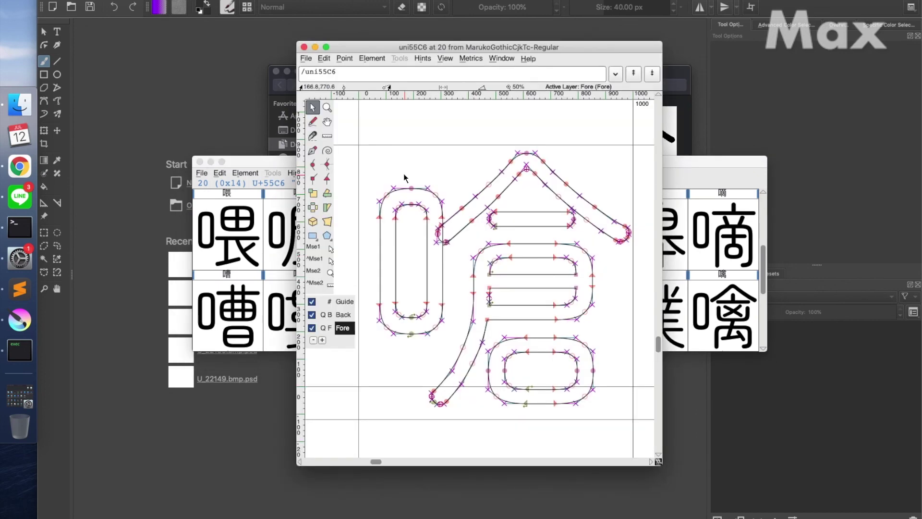
click(304, 47)
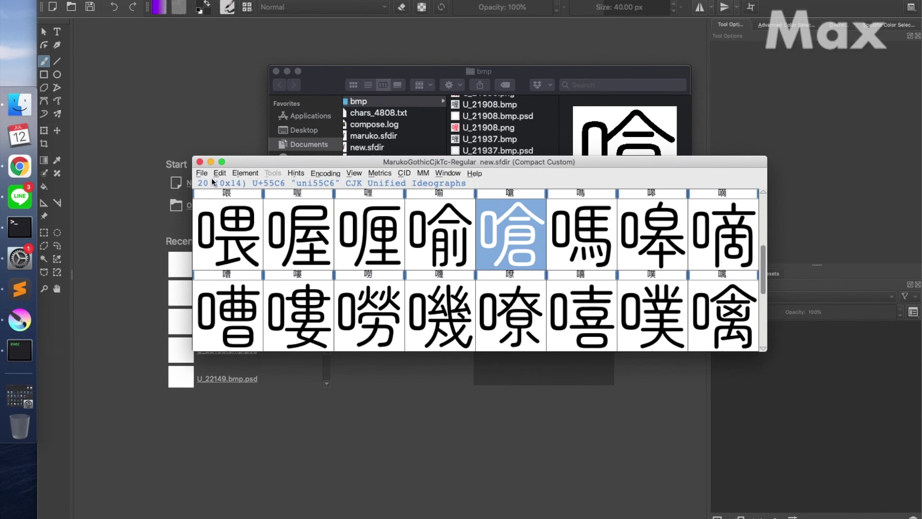
click(200, 162)
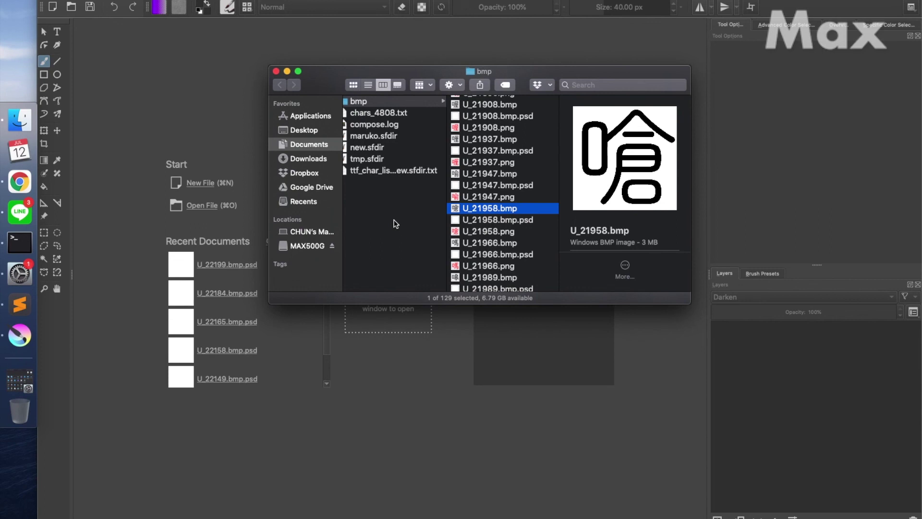
- Rename the bmp folder inside the auto folder as bmp2
click(370, 102)
key(Return)
key(Right)
text(2)
key(Return)
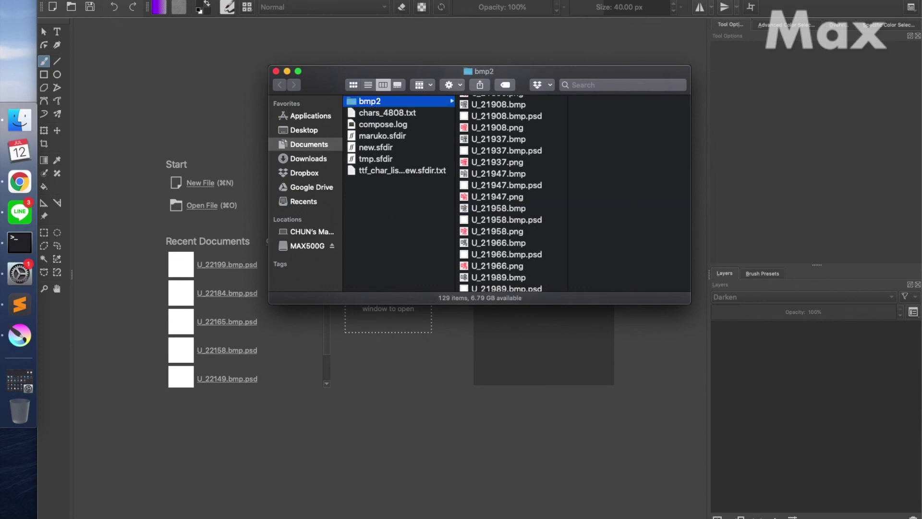
- Create a new empty folder named bmp next to bmp2
right_click(372, 200)
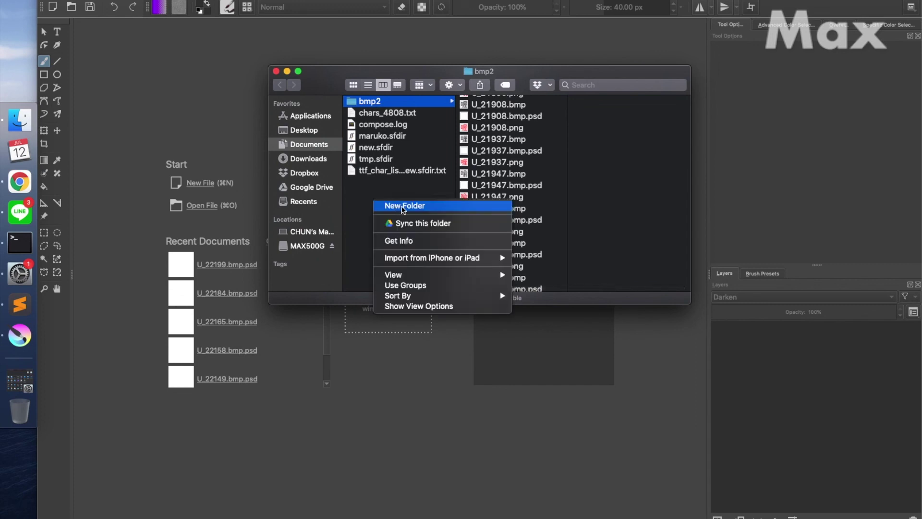
click(402, 206)
text(bmp)
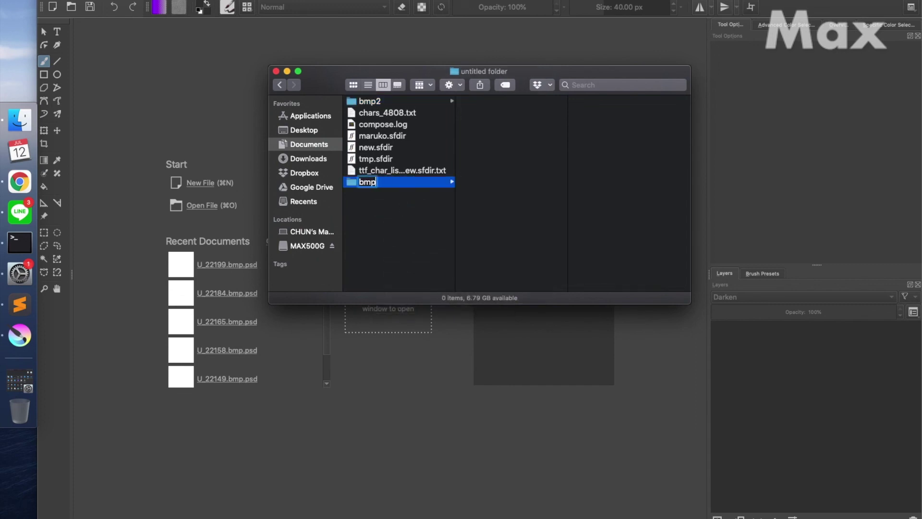
key(Return)
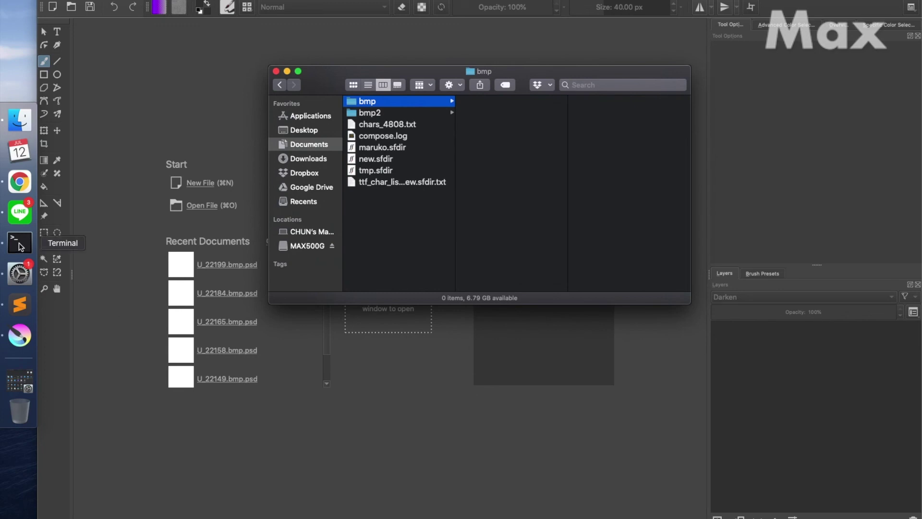
- In Terminal, clear BMP files from auto/bmp, run bmp.py to export new.sfdir into that folder, and preview U_21958.bmp in Finder
click(20, 304)
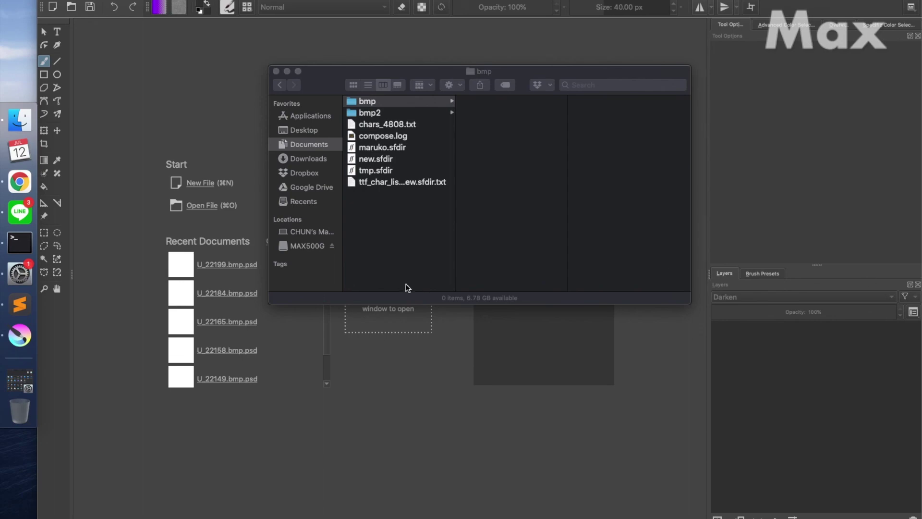
click(19, 243)
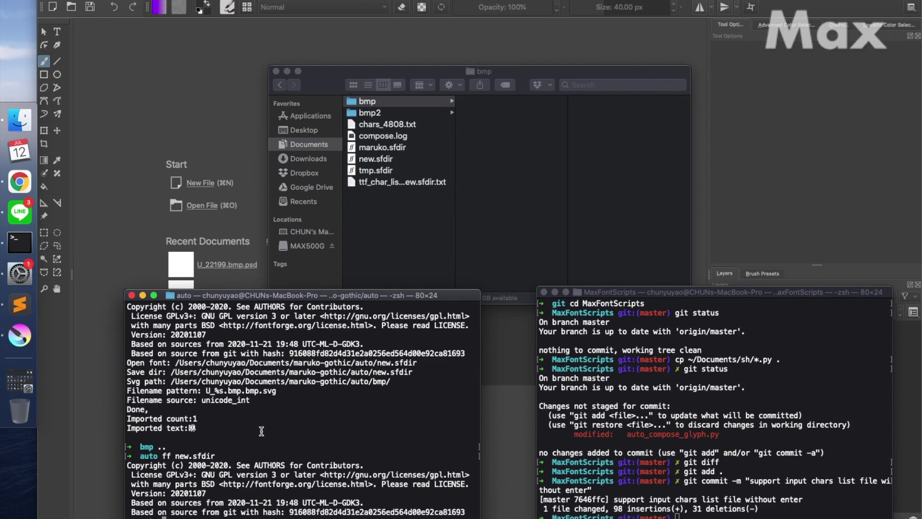
text(cd ~/Documents/maruko-gothic/auto/ mkdir -p ~/Documents/maruko-gothic/auto/bmp rm -rf ~/Documents/maruko-gothic/auto/bmp/*.bmp ff ~/Documents/sh/bmp.py --input ~/Documents/maruko-gothic/auto/new.sfdir --output ~/Documents/maruko-gothic/auto/bmp)
key(Return)
click(464, 102)
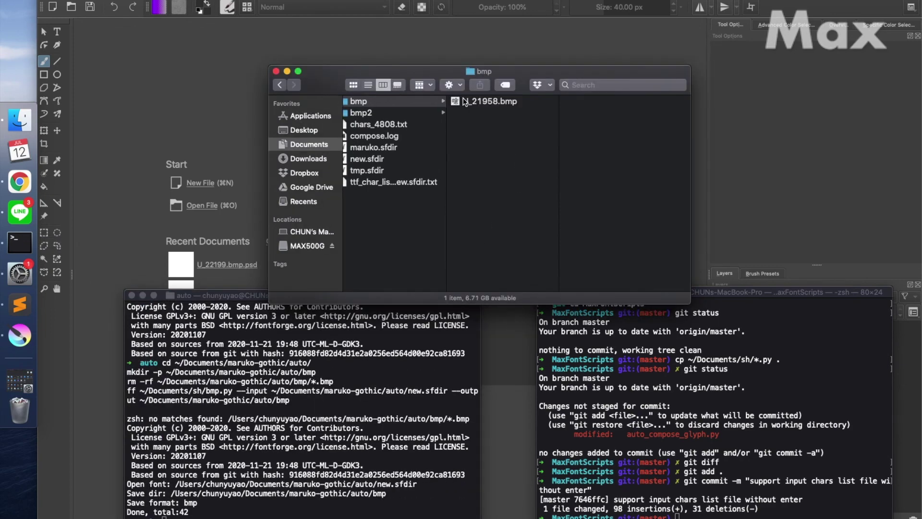
click(464, 102)
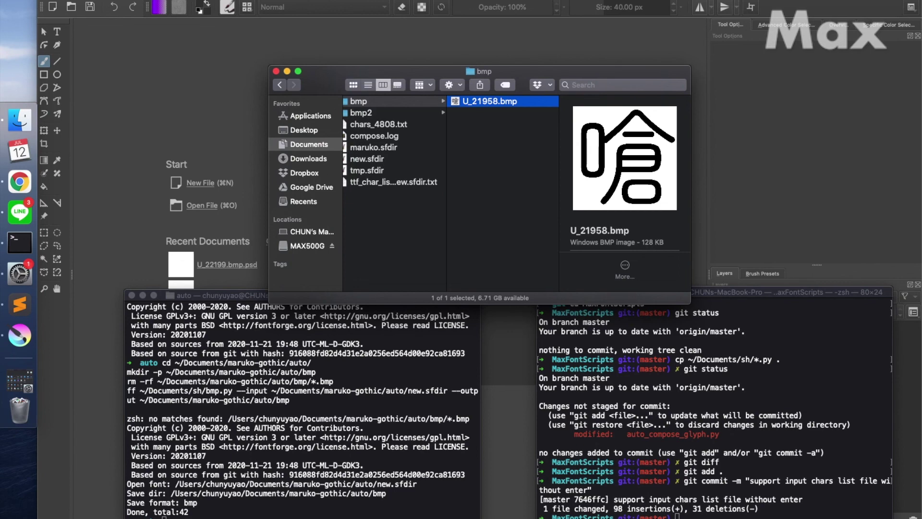
- Rename the exported U_21958.bmp as U_21958.bmp.bmp
key(super+Tab)
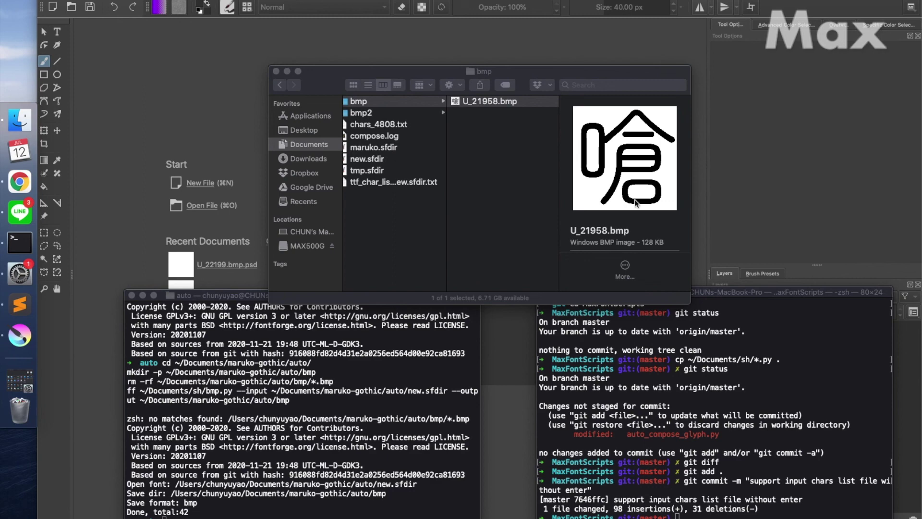
click(510, 103)
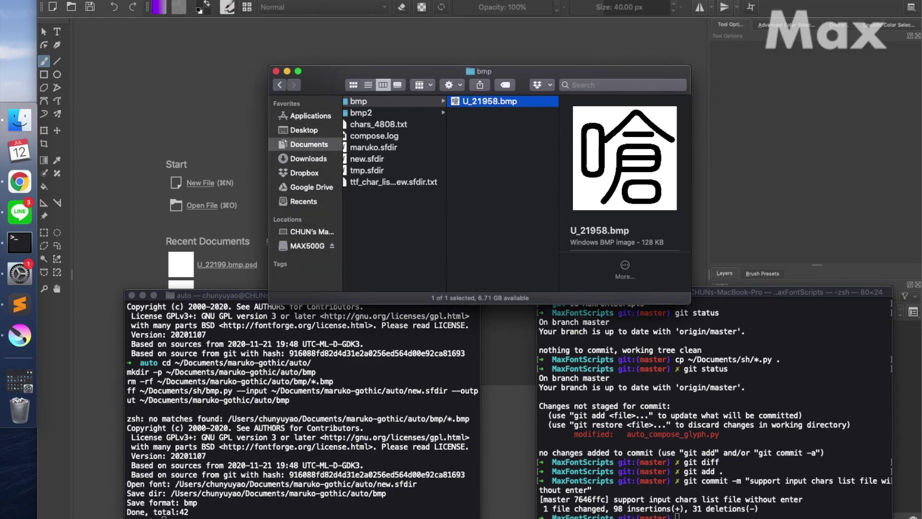
key(Return)
text(.bmp)
key(Return)
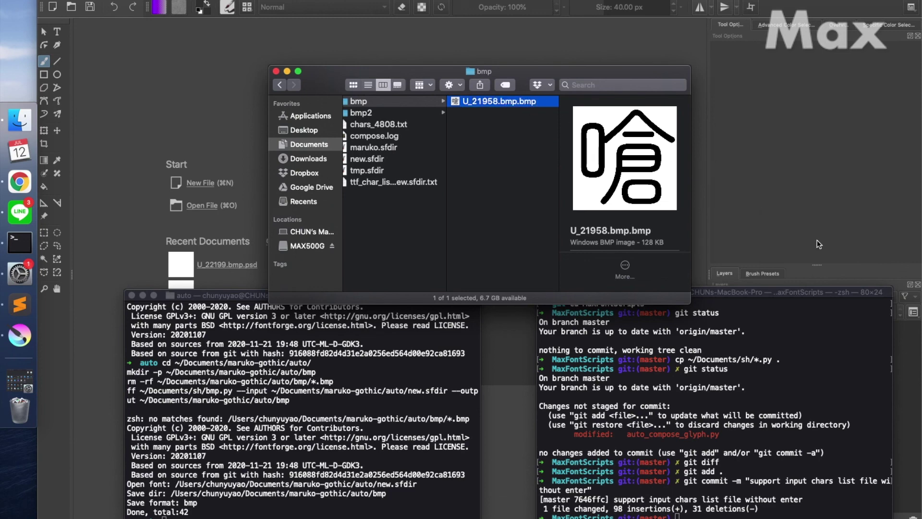
- In Terminal, trace the .bmp.bmp file to SVG with potrace (-u 60) and import it into new.sfdir with import_svg.py, pattern "U_%s.bmp.bmp.svg", source unicode_int
key(super+Tab)
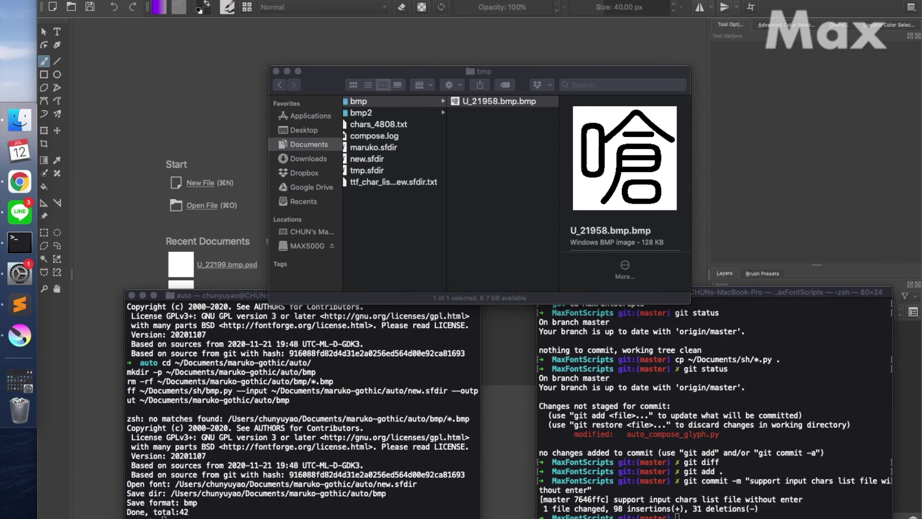
click(319, 397)
text(find ~/Documents/maruko-gothic/auto/bmp/*.bmp.bmp -exec potrace -b svg -u 60 {} -o {}.svg \;  # import to font. ff ~/Documents/sh/import_svg.py --input ~/Documents/maruko-gothic/auto/new.sfdir --svg_path ~/Documents/maruko-gothic/auto/bmp/ --filename_pattern="U_%s.bmp.bmp.svg" --filename_source=unicode_int)
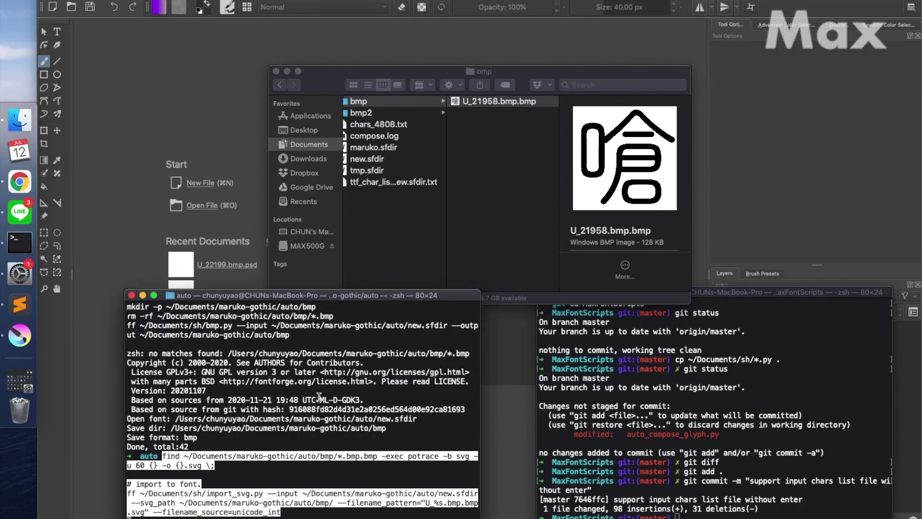
key(Return)
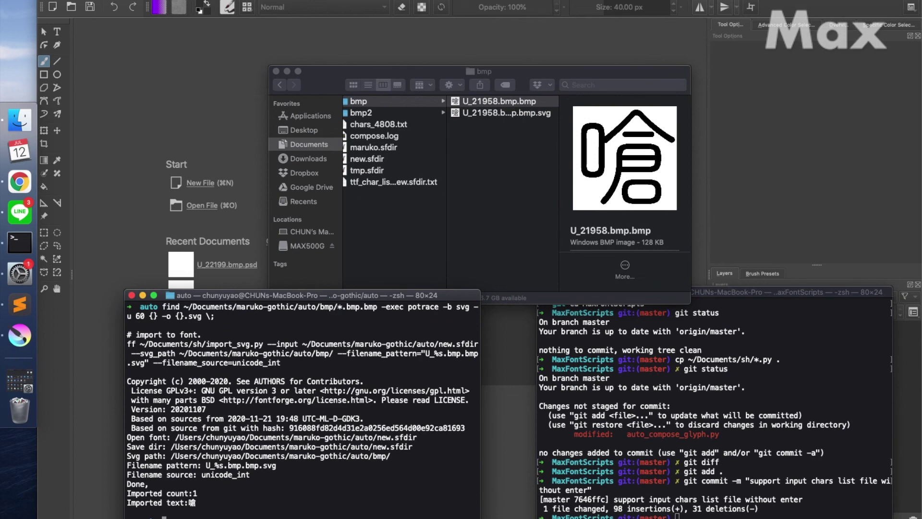
- Open new.sfdir in FontForge with the ff command and bring up the 嗆 glyph (uni55C6) for viewing
text(o)
key(Return)
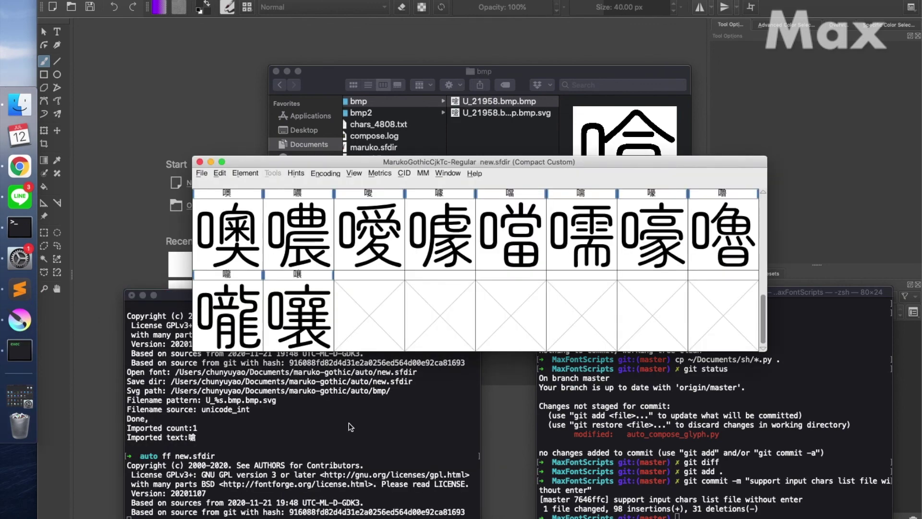
scroll(378, 324, up, 5)
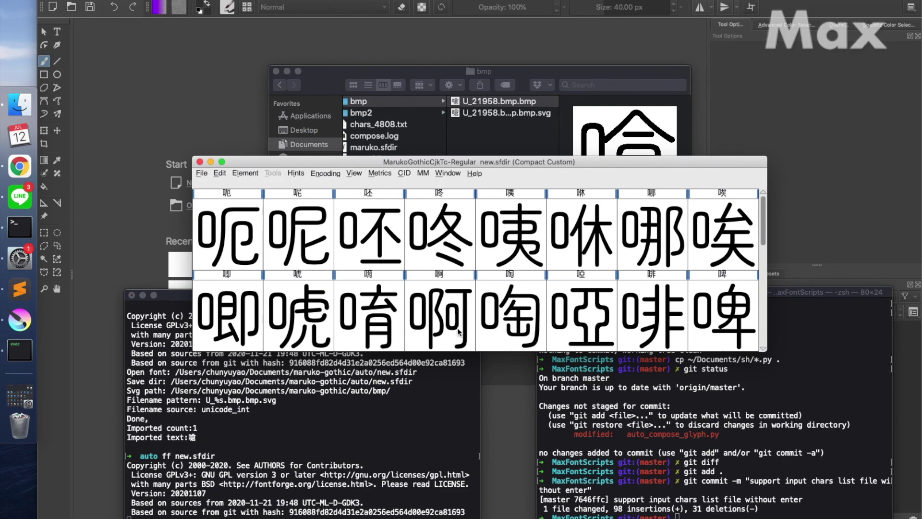
scroll(457, 330, down, 5)
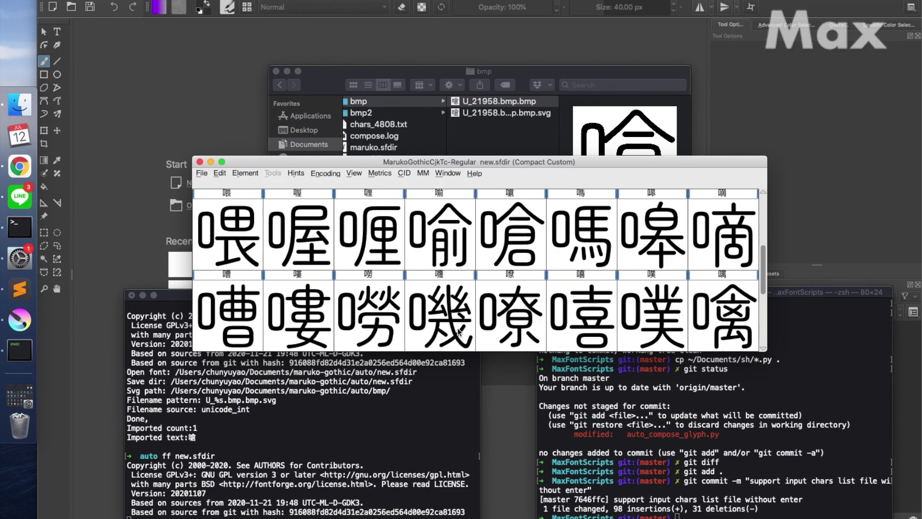
double_click(521, 257)
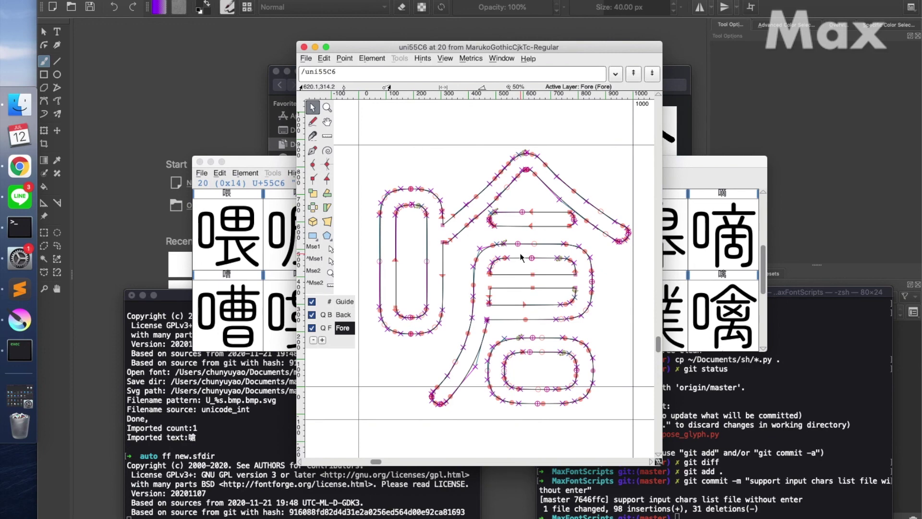
- Examine the 口 radical and its junction with the diagonal stroke at 100%, and close the glyph window
key(ctrl+plus)
scroll(450, 232, up, 2)
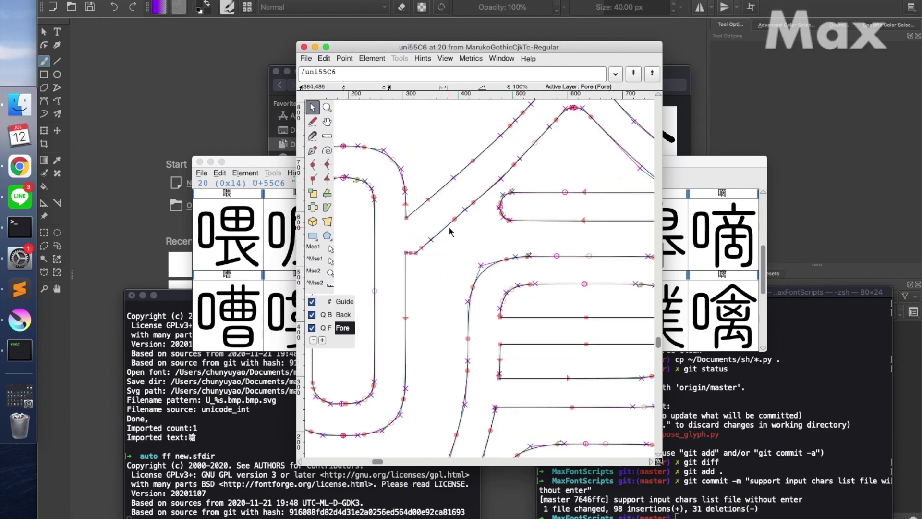
scroll(450, 232, right, 1)
key(ctrl+plus)
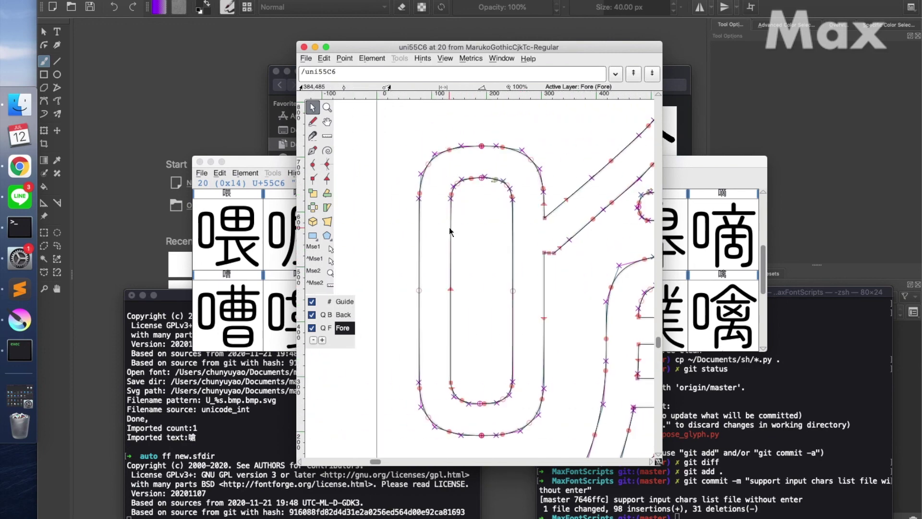
key(ctrl+shift+q)
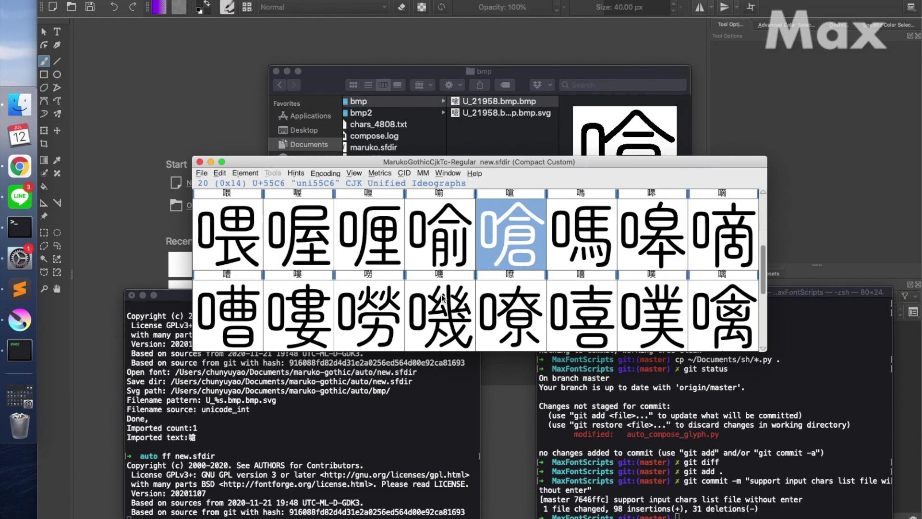